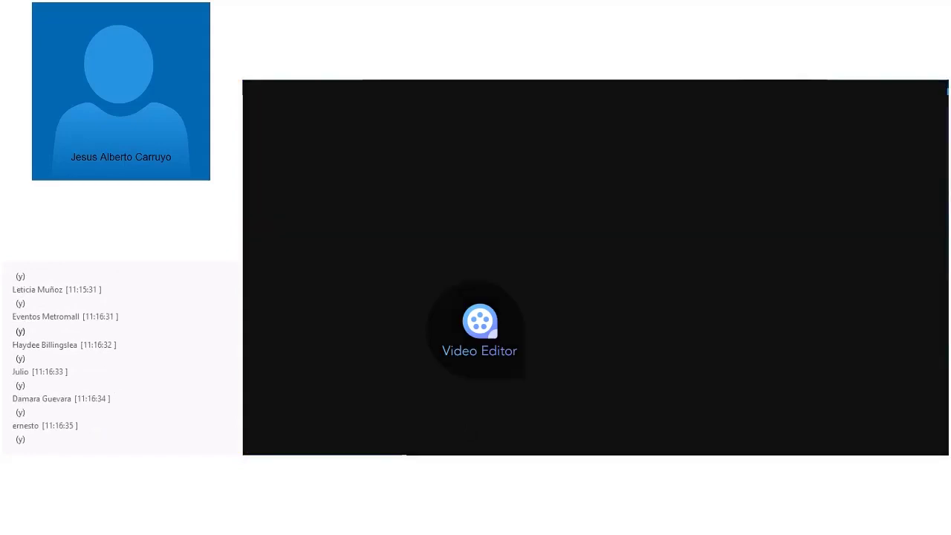
Step: View the Tabla Dinámica Venta 2019 sheet and return to the Tabla Venta 2019 sheet
click(911, 88)
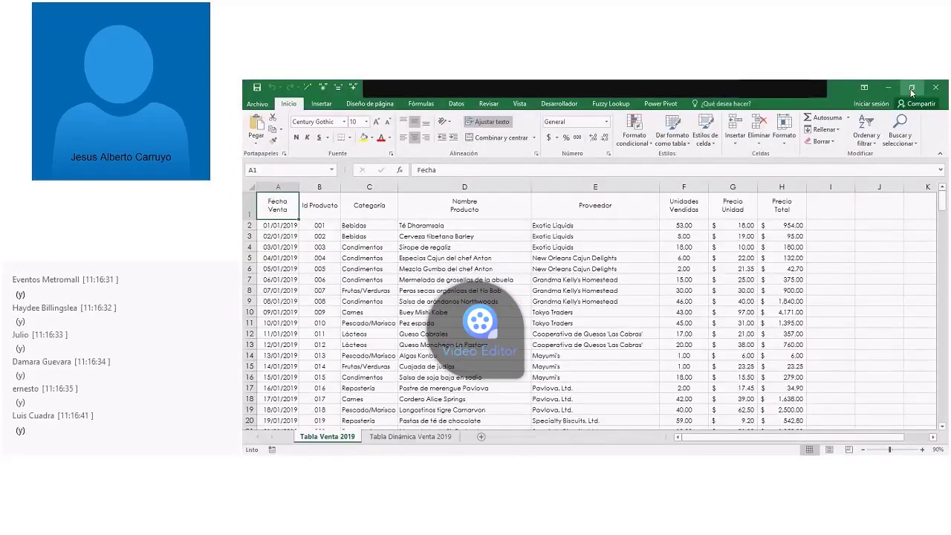
click(320, 257)
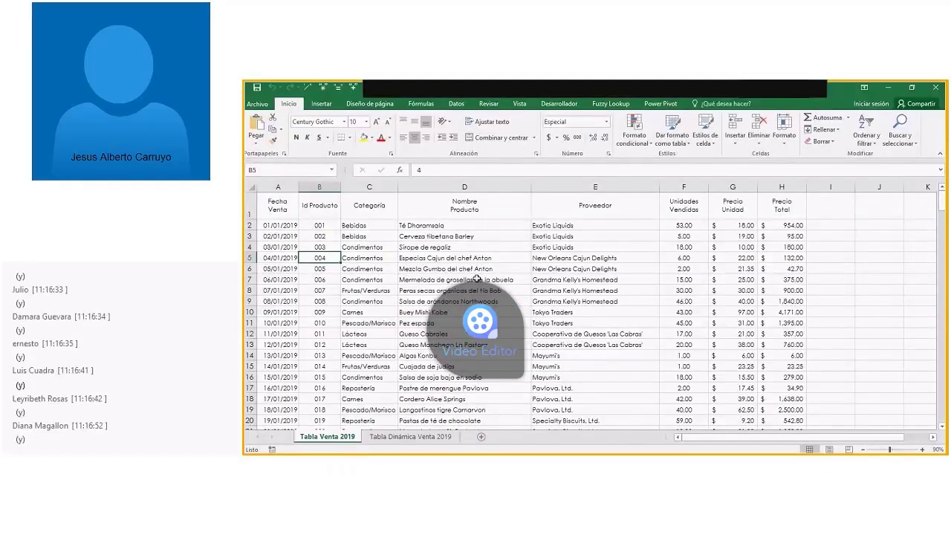
click(463, 280)
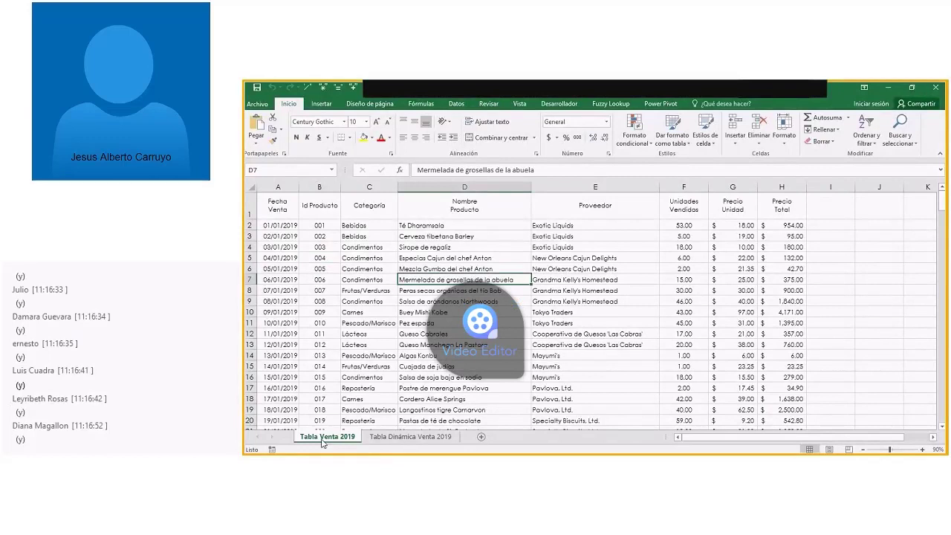
click(408, 437)
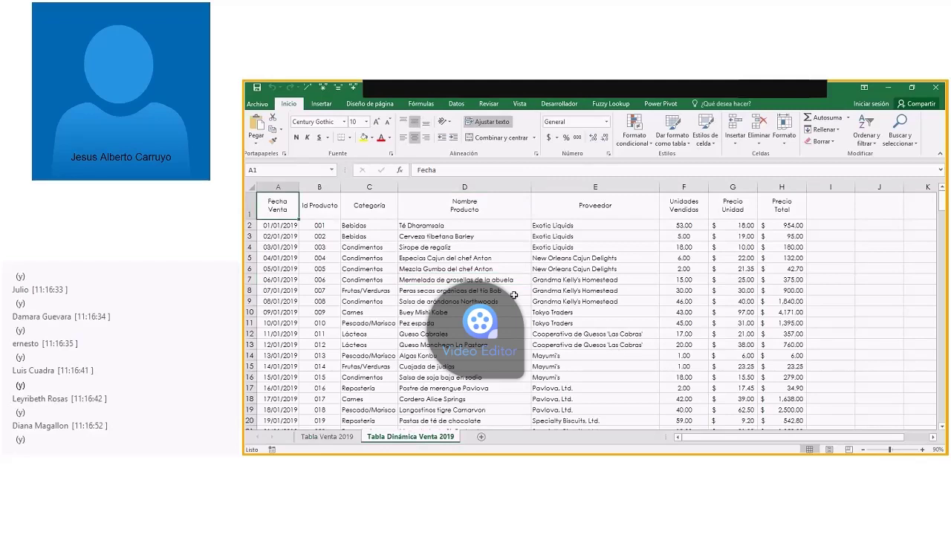
click(328, 437)
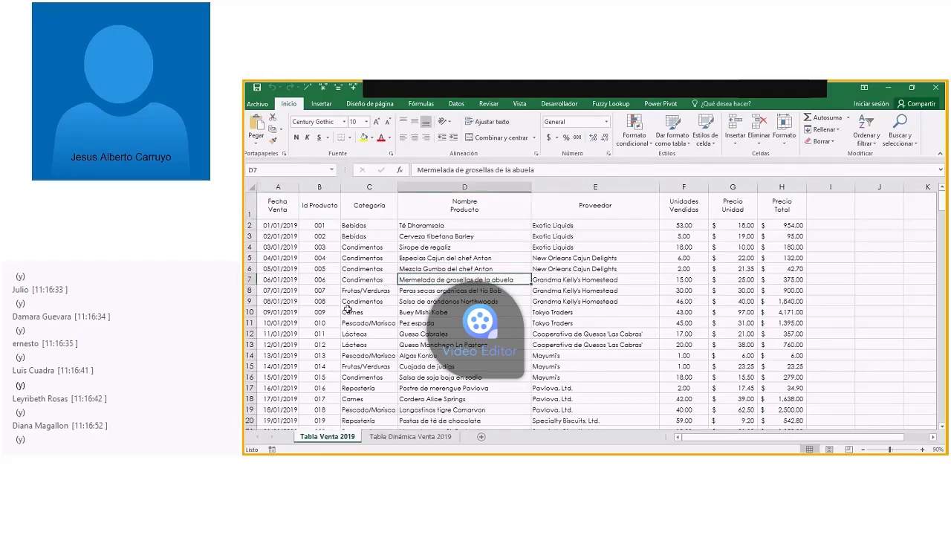
Step: Examine the header row and each sales data column from Id Producto to Precio Total
click(249, 214)
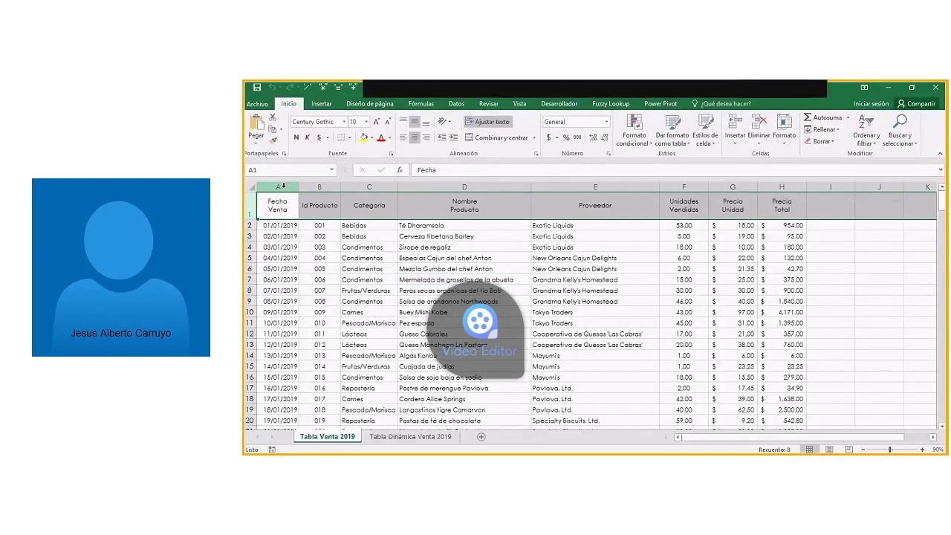
click(321, 185)
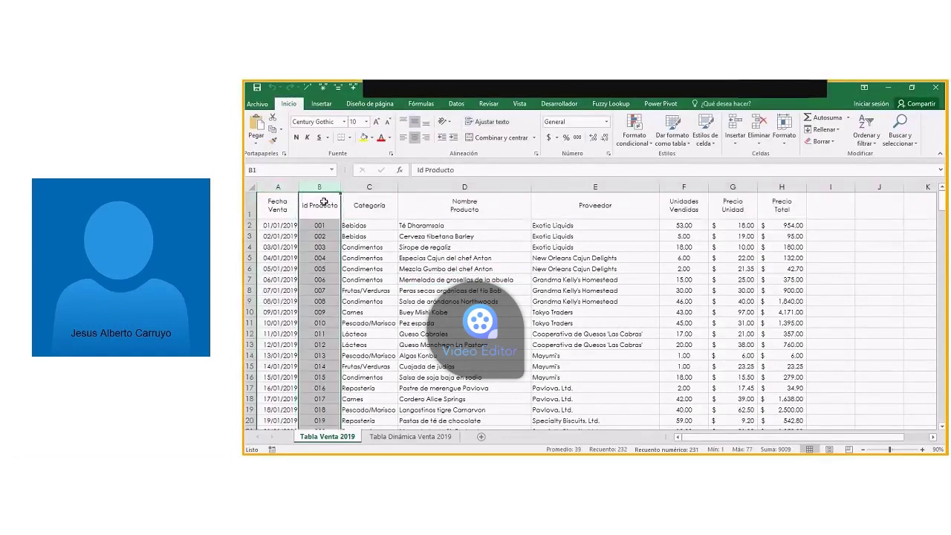
click(370, 186)
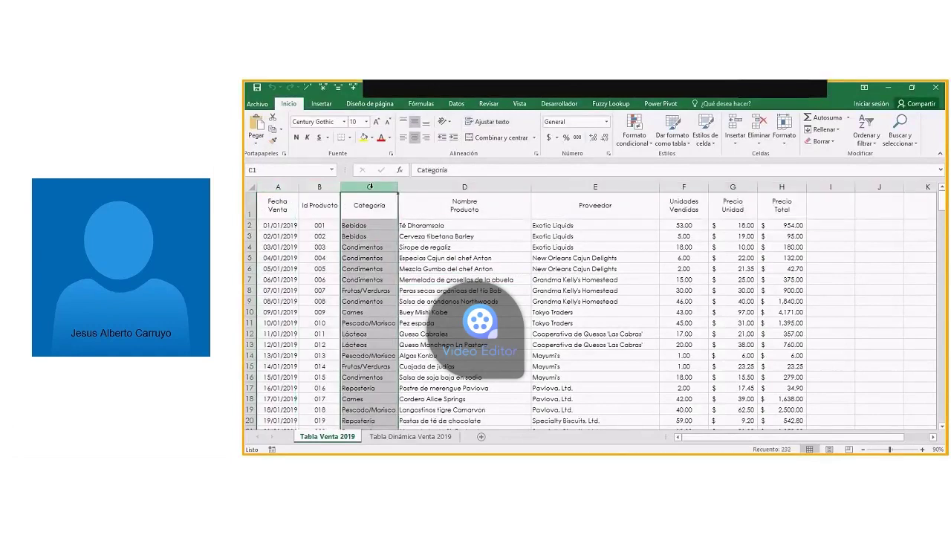
click(460, 187)
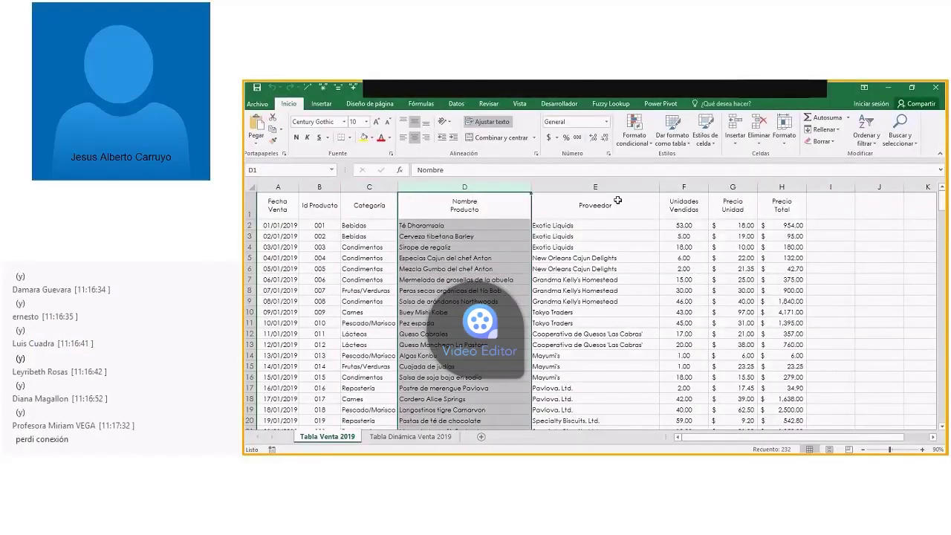
click(649, 186)
click(676, 188)
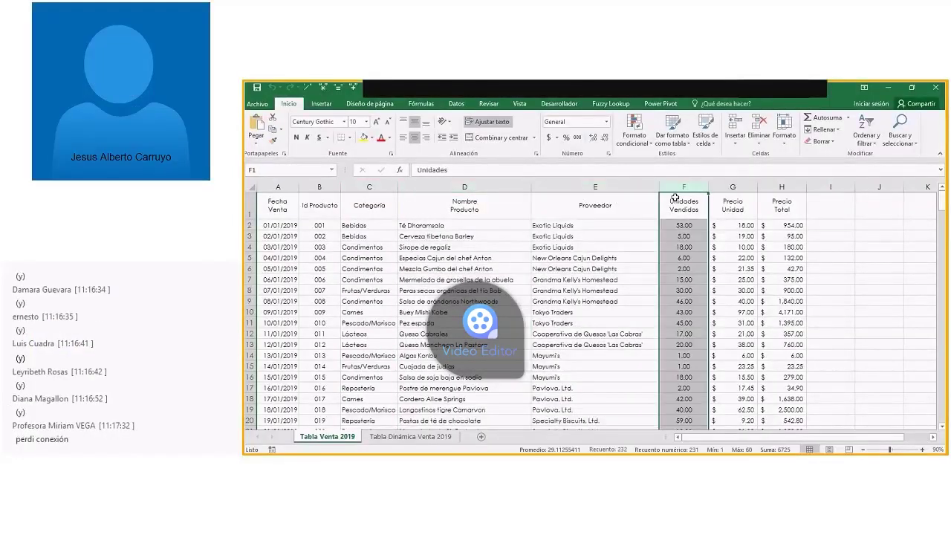
click(749, 187)
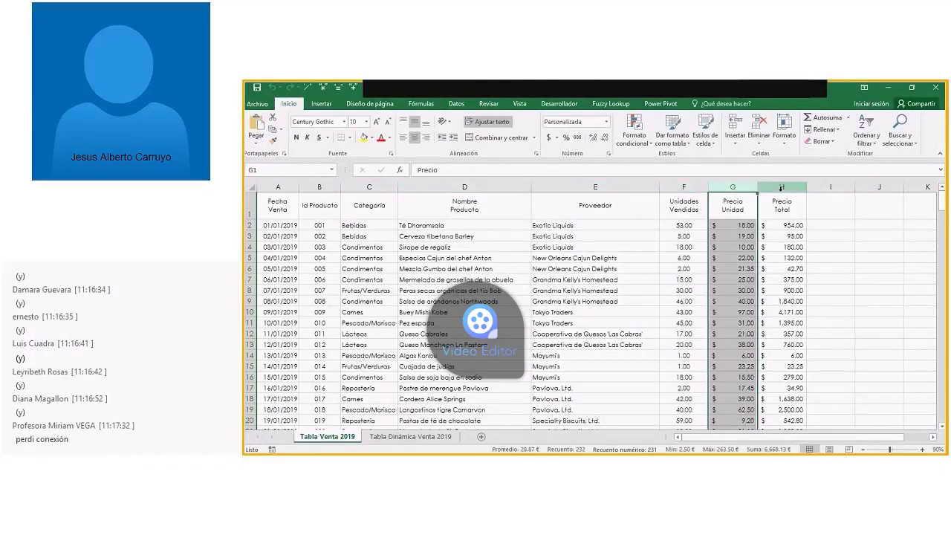
click(783, 187)
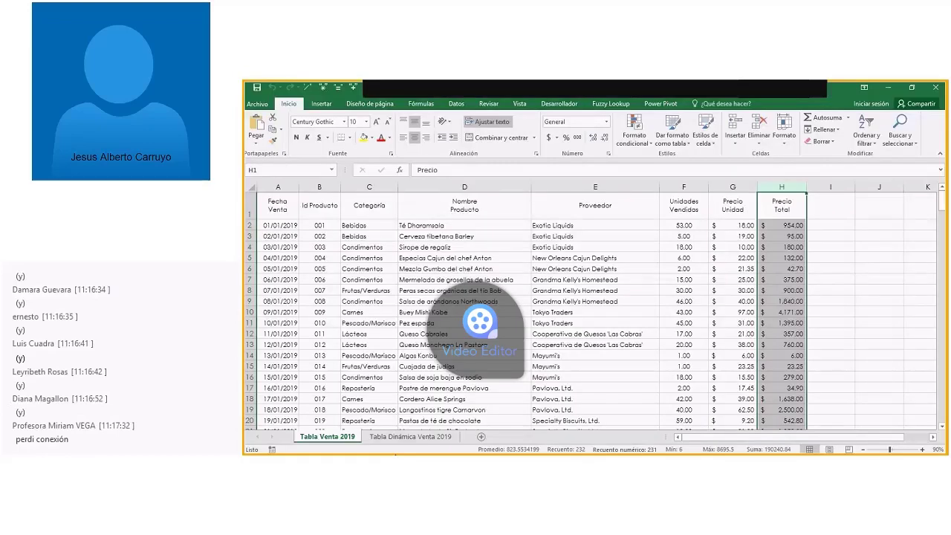
click(555, 260)
click(395, 248)
click(315, 224)
click(266, 212)
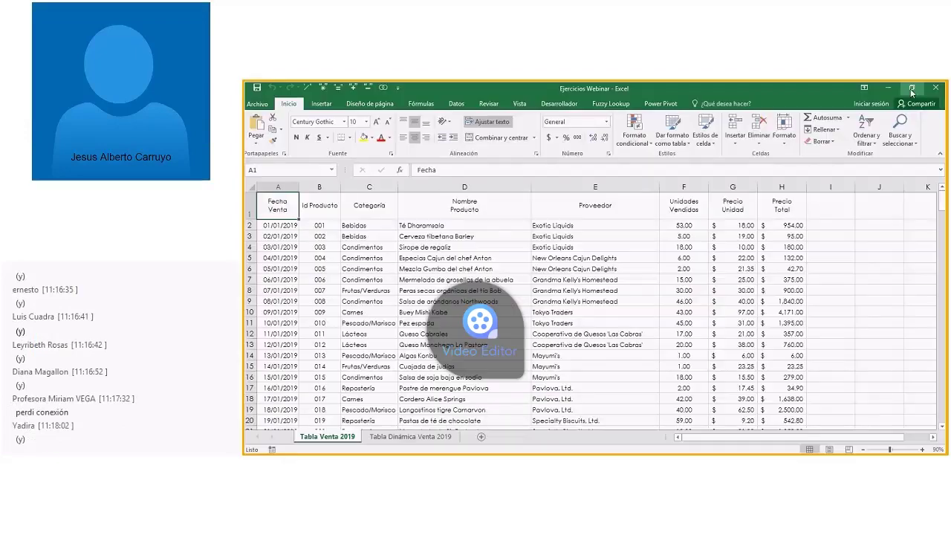
click(358, 269)
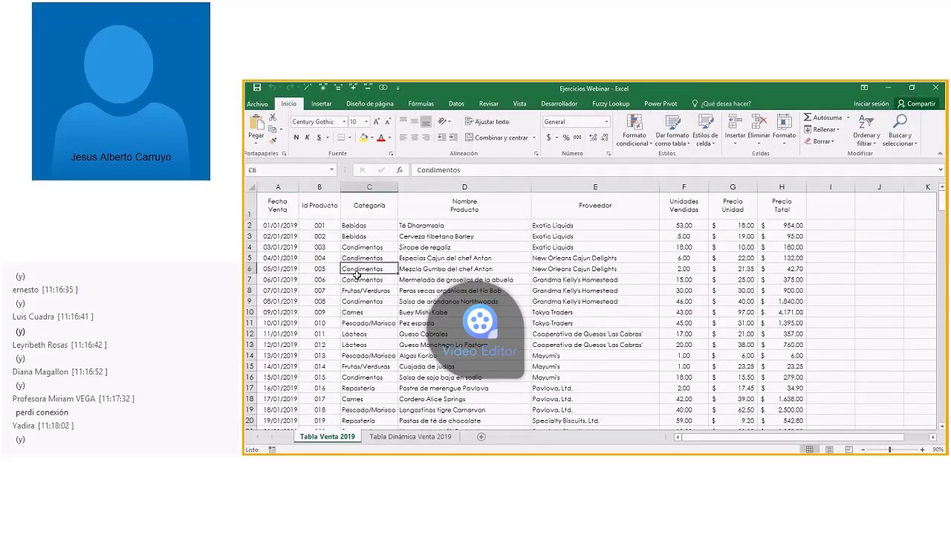
click(402, 268)
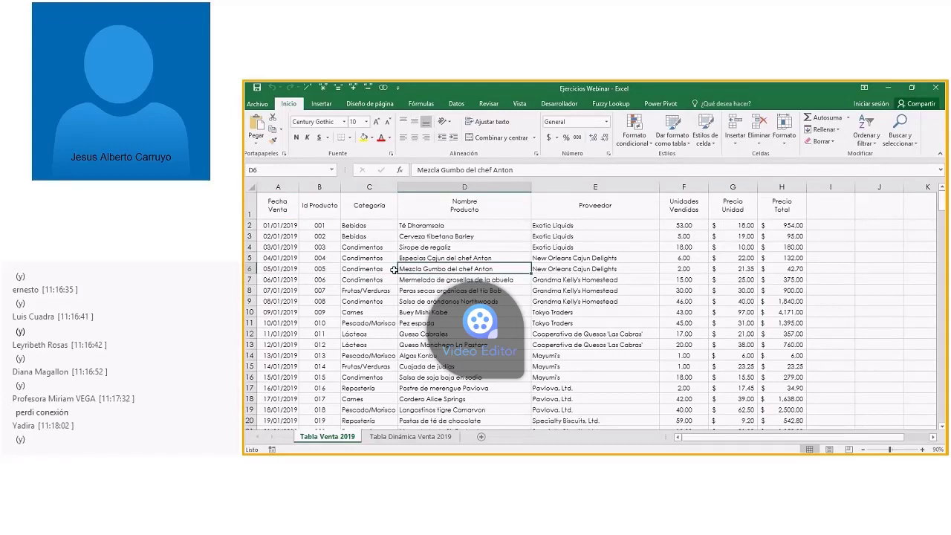
click(455, 243)
key(Right)
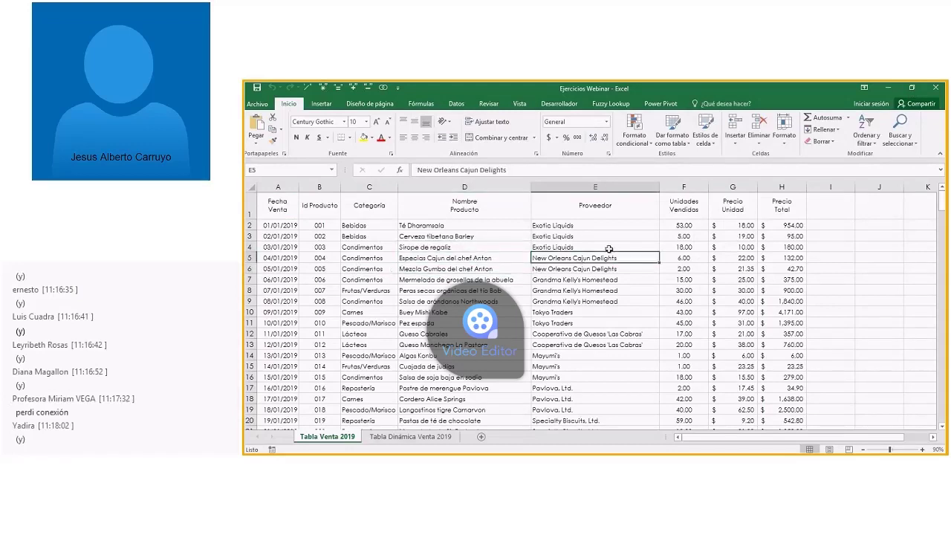
key(Down)
key(Down)
key(Down)
key(Down)
key(Down)
key(Down)
key(Down)
click(441, 247)
key(Right)
key(Right)
key(Down)
key(Down)
key(Right)
key(Left)
key(Left)
key(Down)
key(Down)
key(Down)
key(Down)
key(Down)
key(Down)
key(Down)
key(Up)
key(Up)
key(Up)
key(Up)
key(Left)
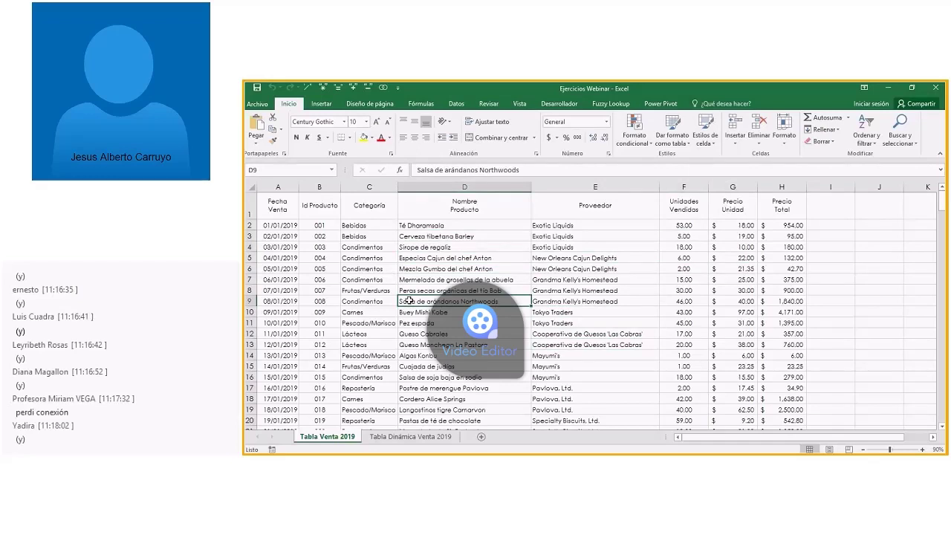
Step: Format the sales data in A1:H232 as a table with headers, using a light blue table style
key(ctrl+a)
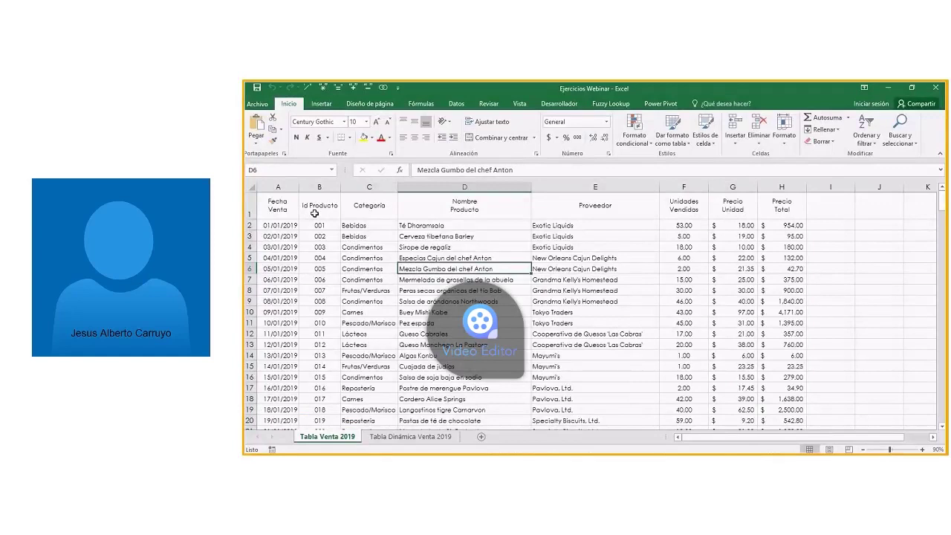
drag(278, 208, 780, 208)
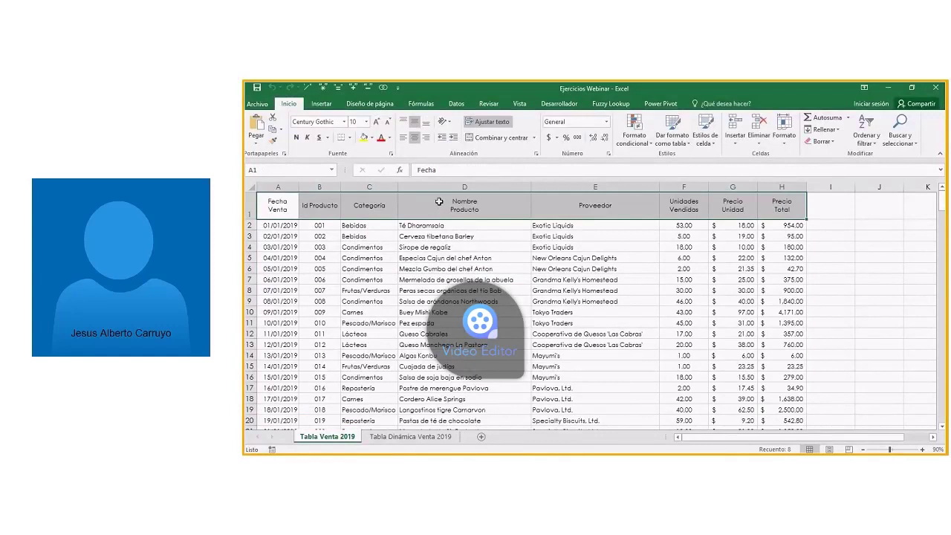
key(ctrl+shift+Down)
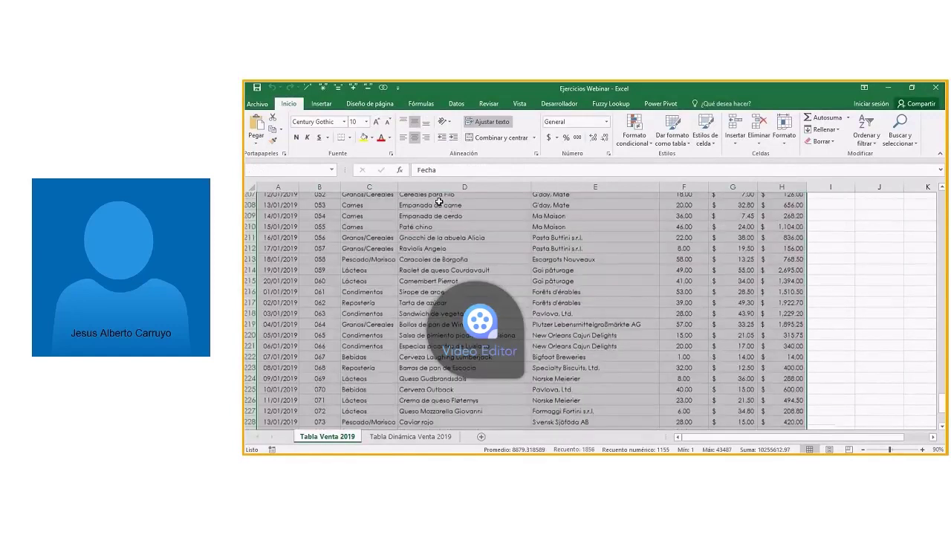
scroll(439, 202, down, 2)
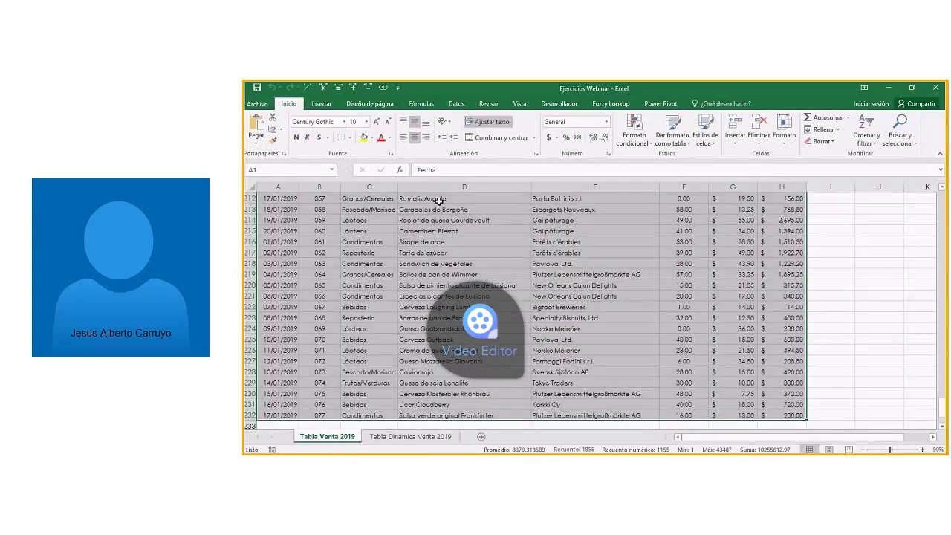
key(ctrl+BackSpace)
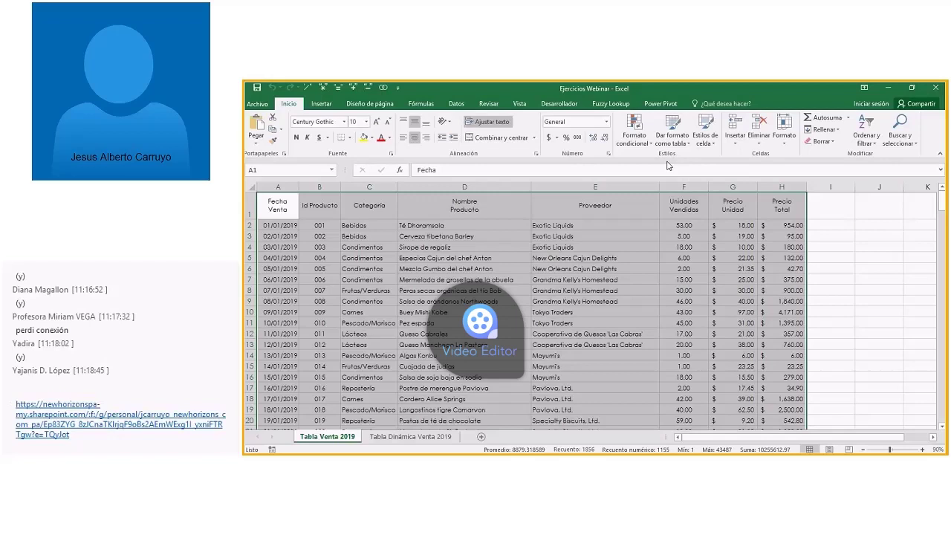
click(679, 138)
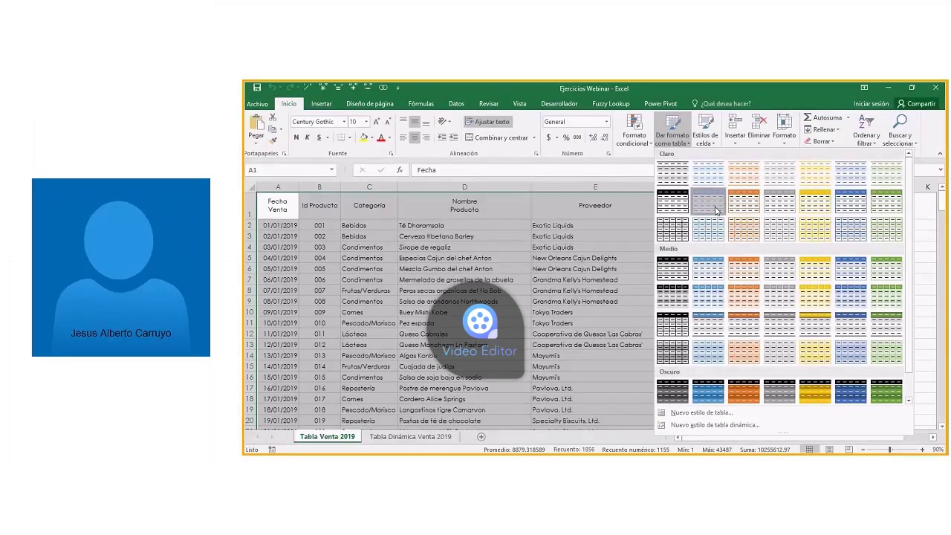
click(715, 206)
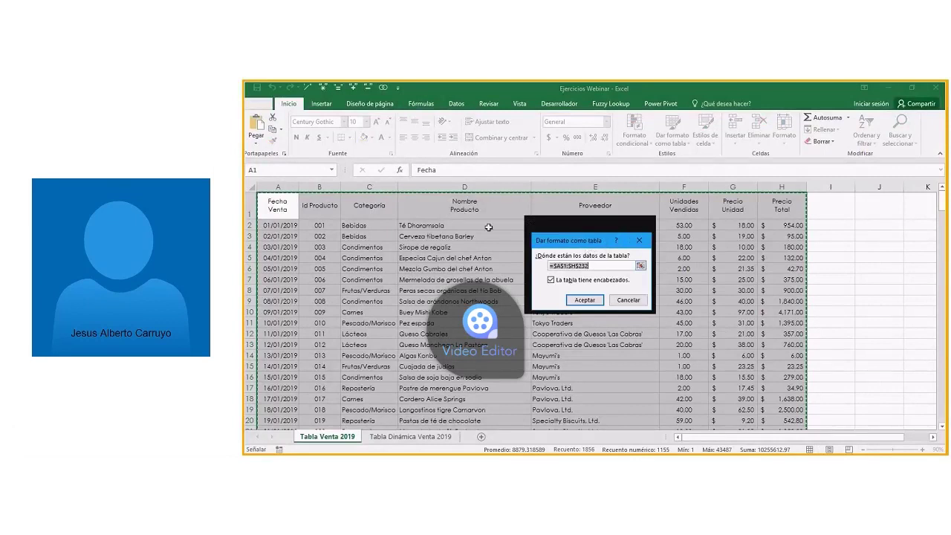
click(585, 300)
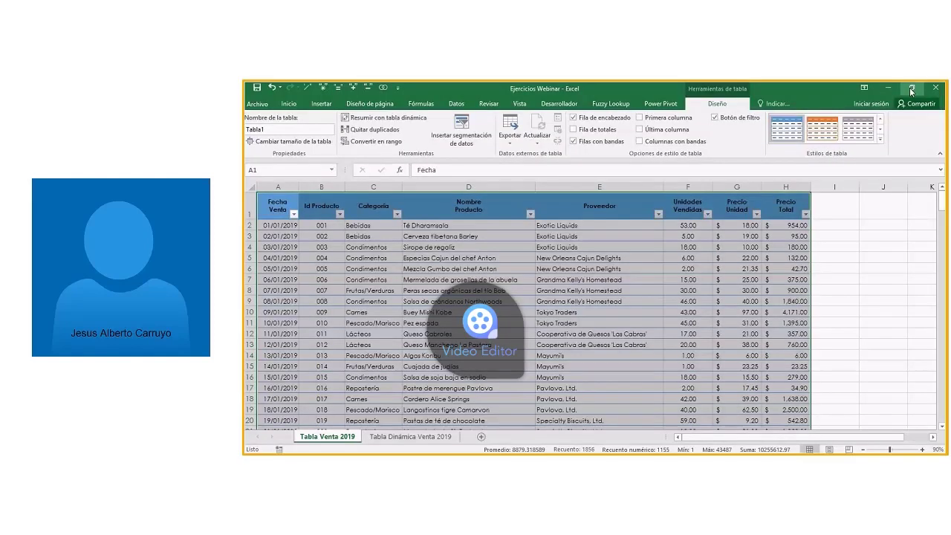
Step: Create a table with headers from the whole sales data range A1:H232 using the default style
click(468, 322)
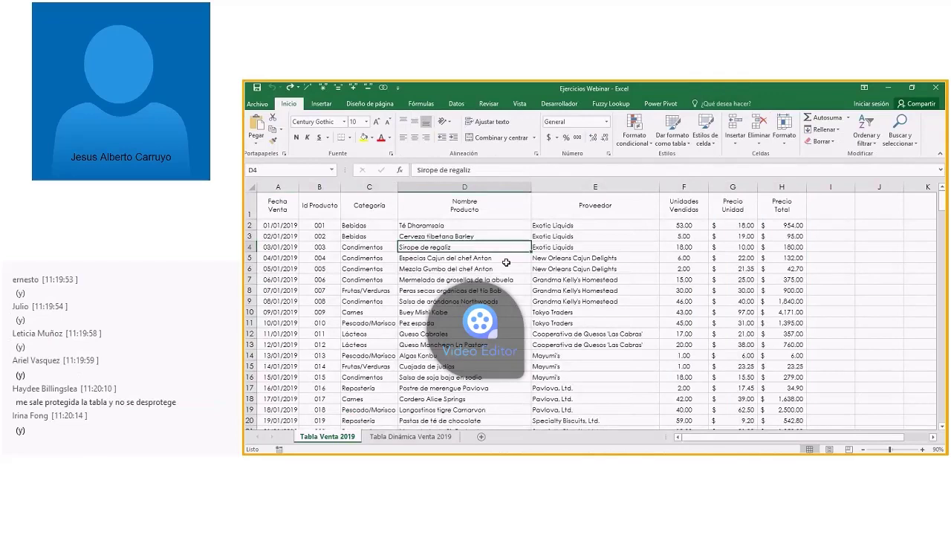
key(ctrl+a)
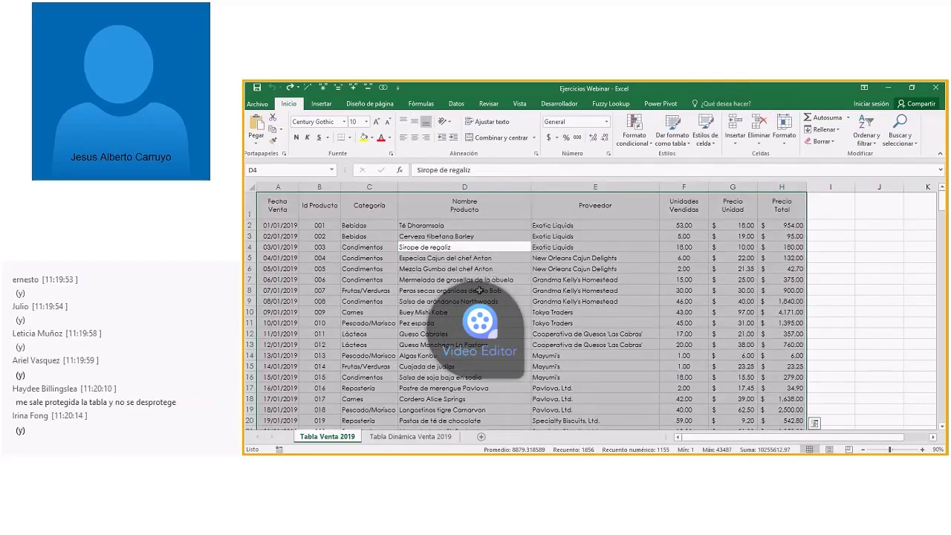
key(ctrl+t)
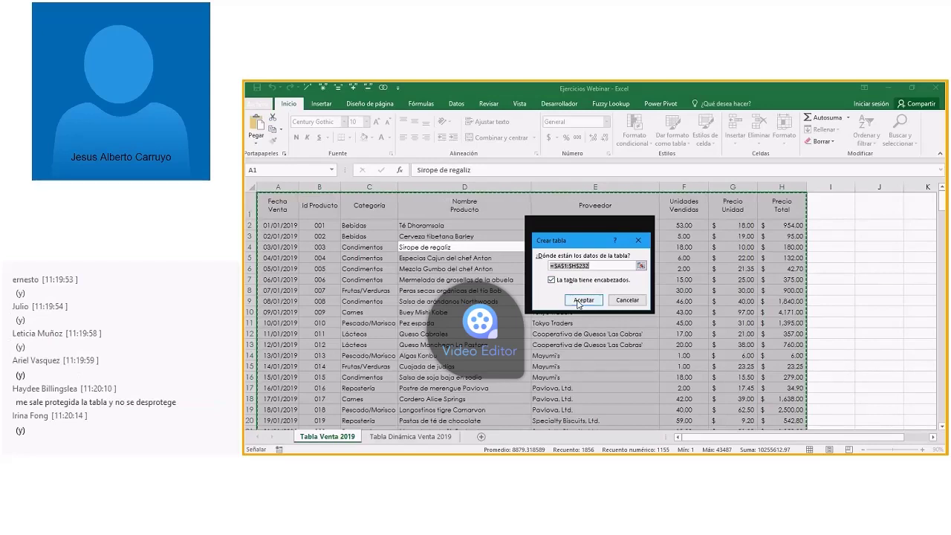
click(584, 300)
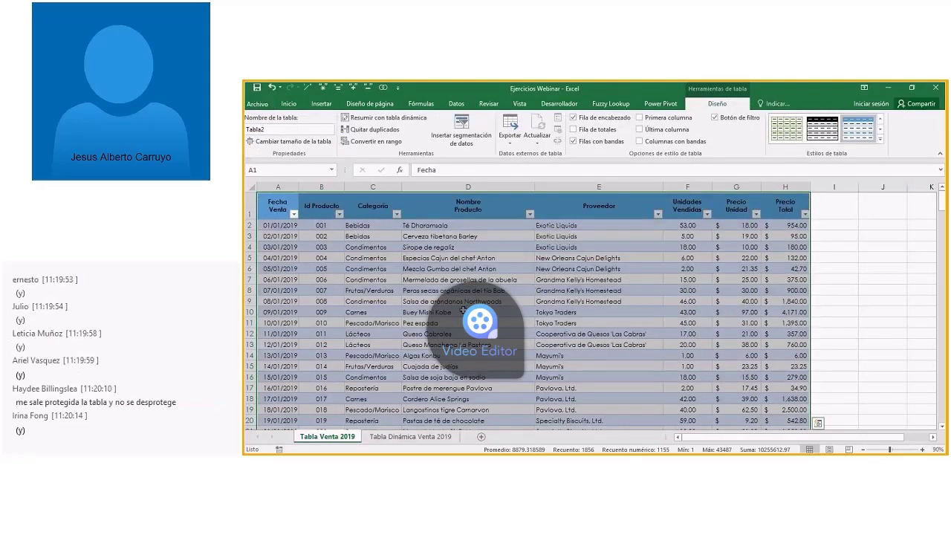
click(257, 226)
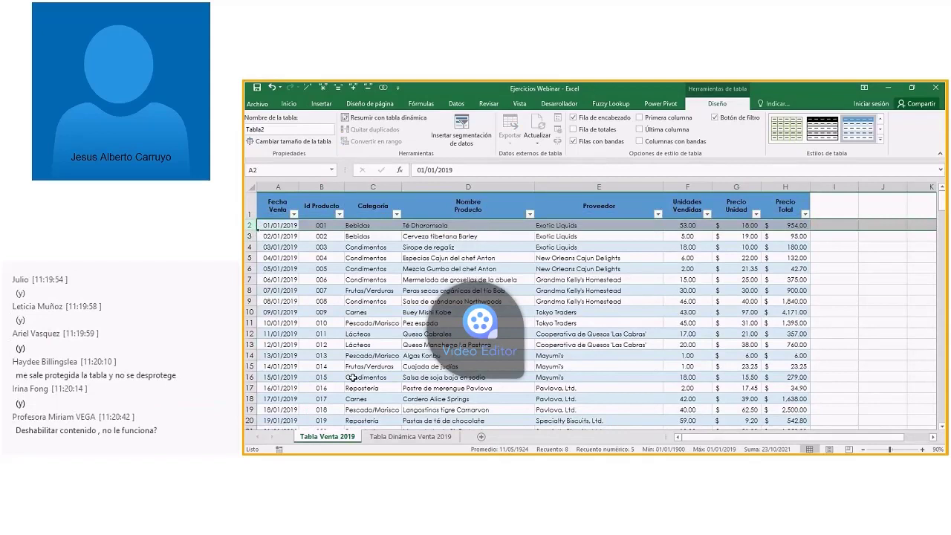
key(alt+Tab)
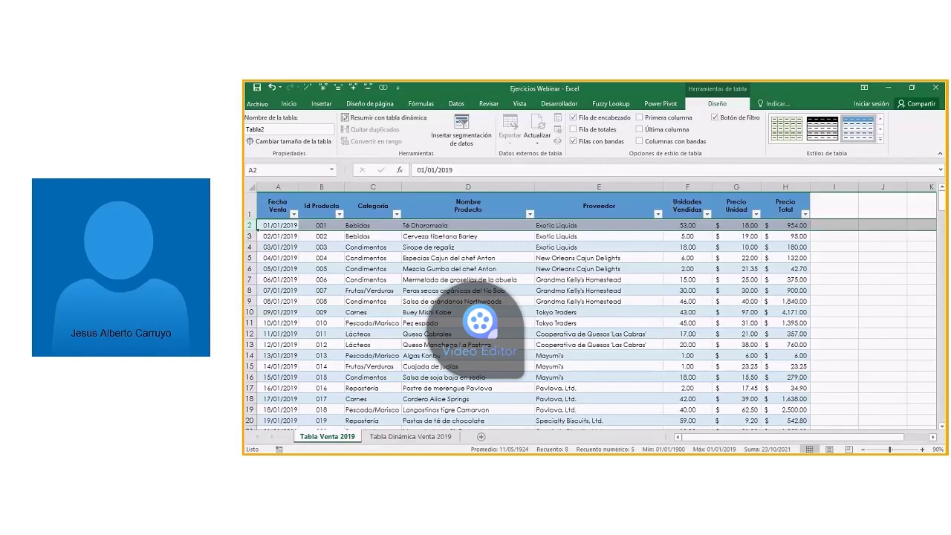
click(533, 312)
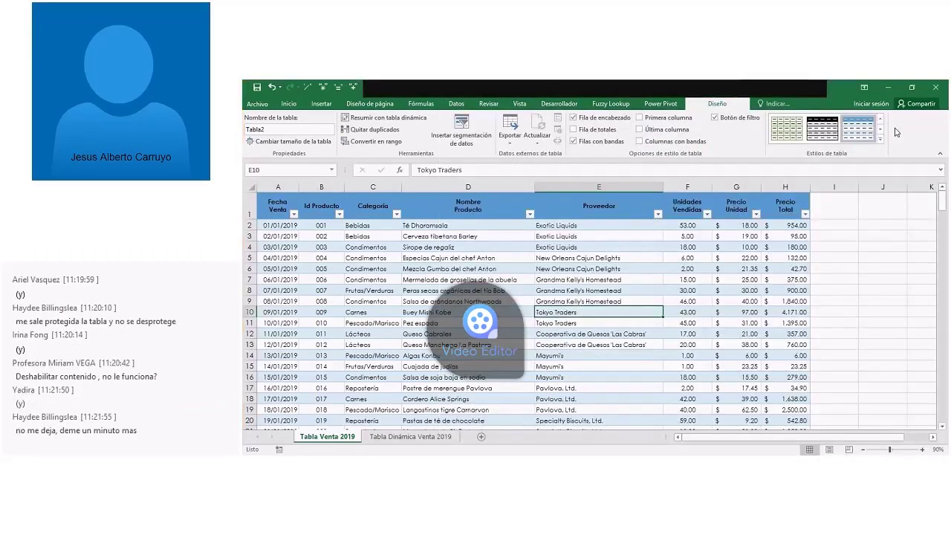
click(460, 322)
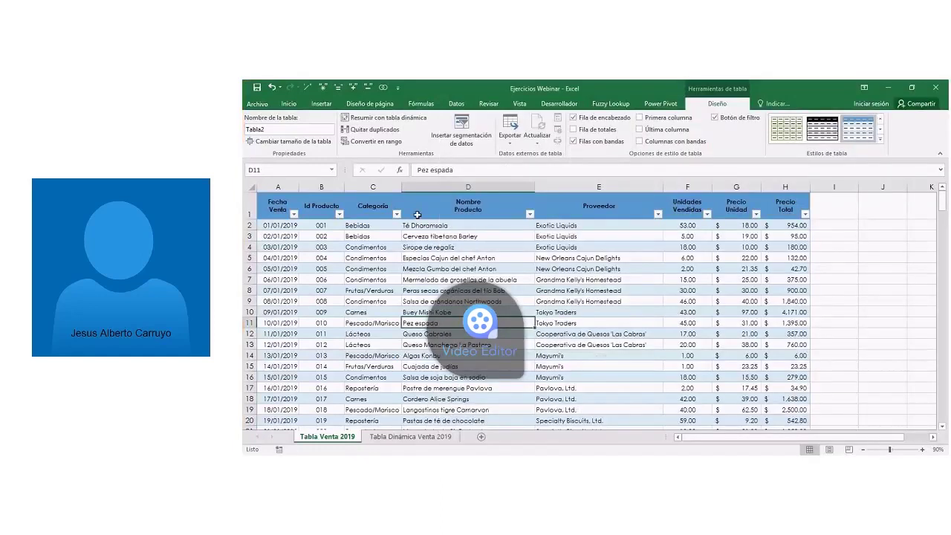
click(422, 269)
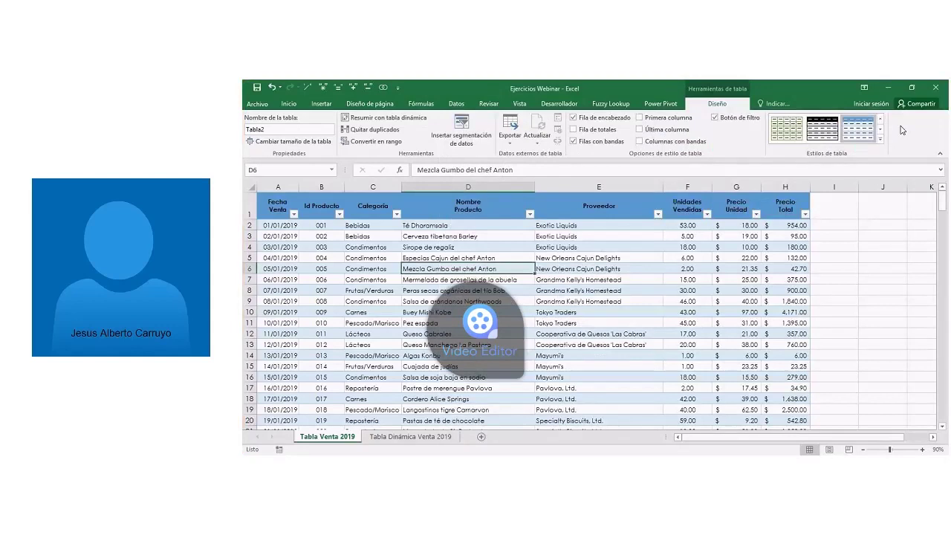
click(498, 279)
click(548, 269)
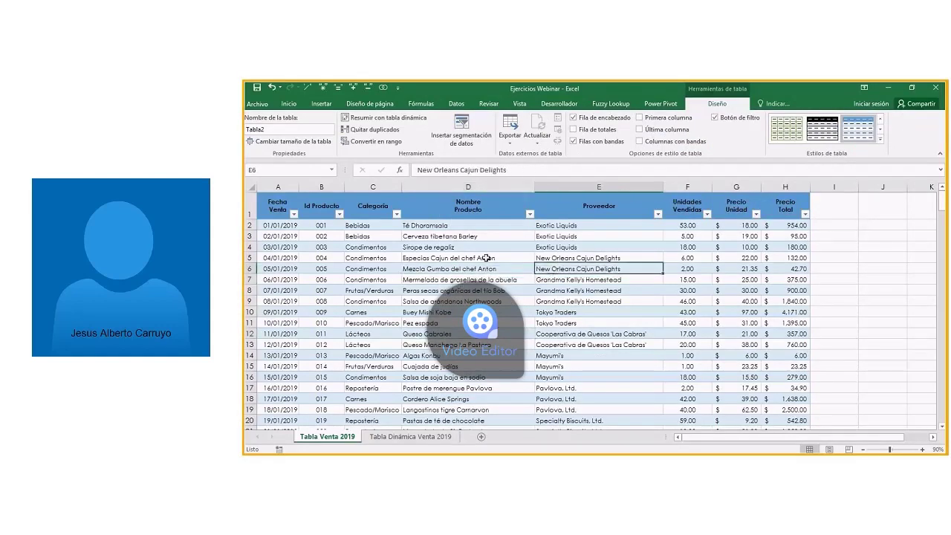
click(475, 291)
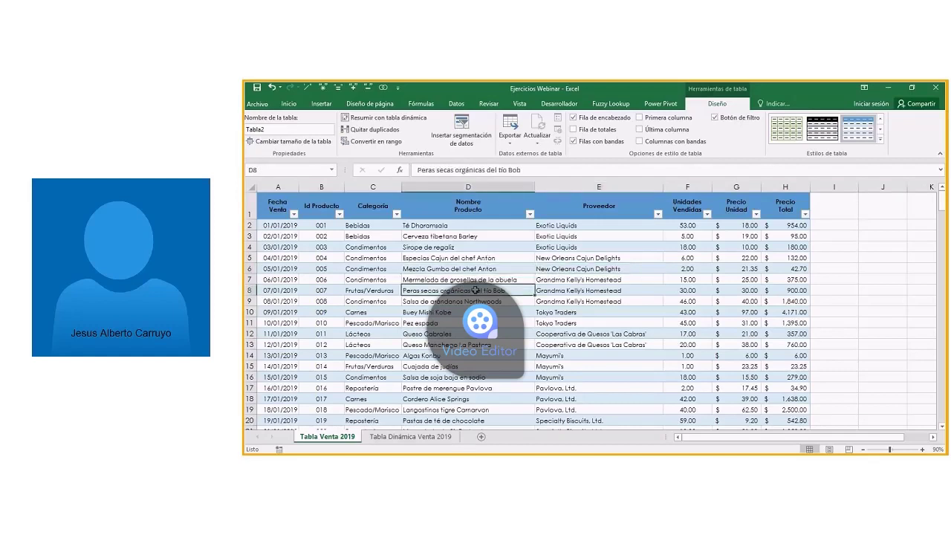
click(471, 280)
click(471, 266)
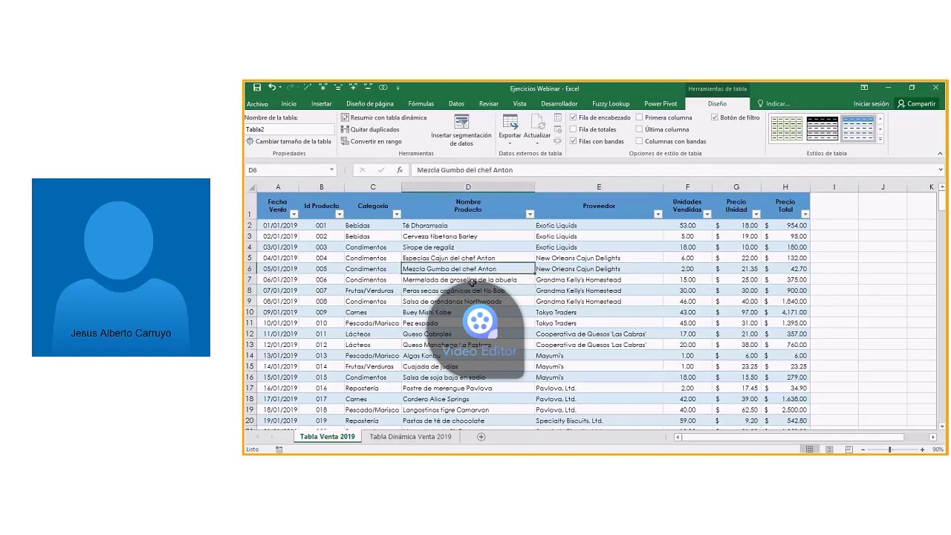
click(471, 280)
click(466, 300)
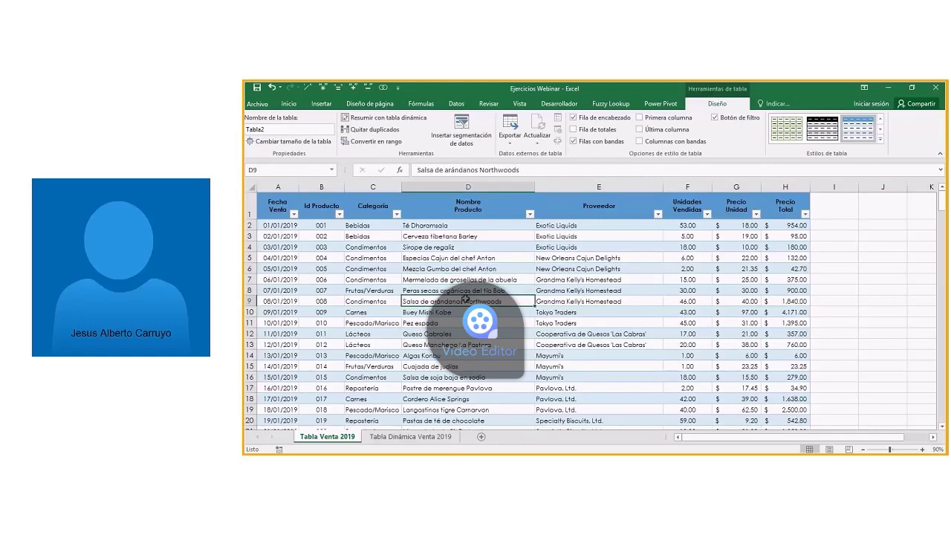
click(469, 278)
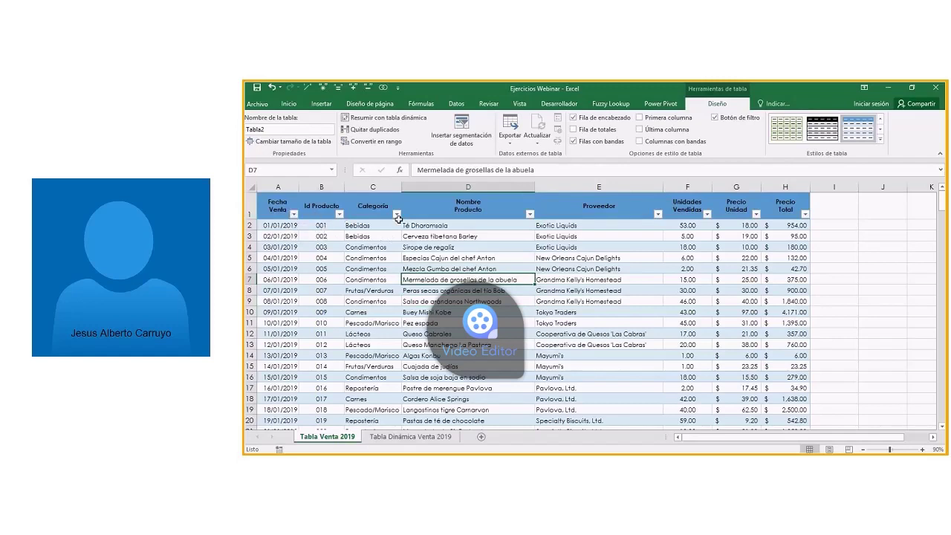
Step: Examine the sort and filter options of the Fecha Venta and Id Producto columns without applying a filter
click(294, 215)
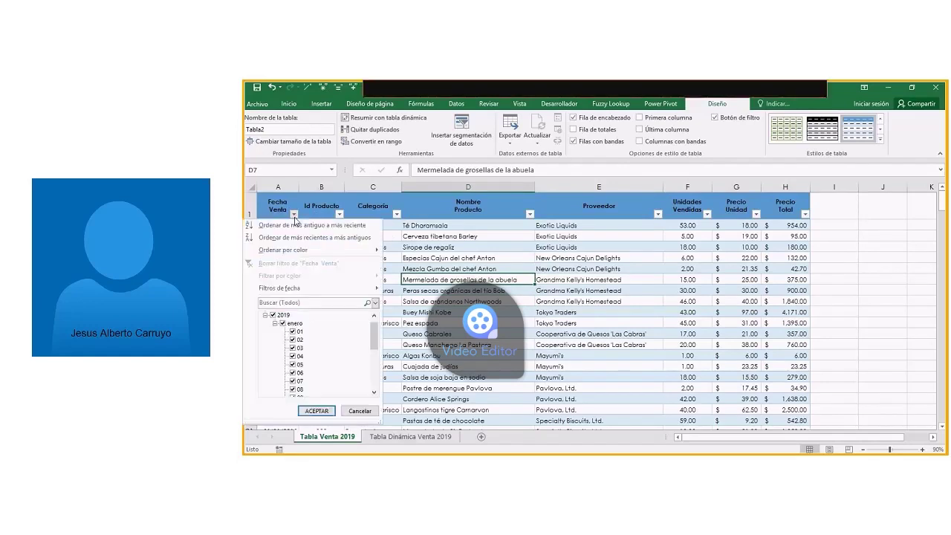
drag(374, 329, 373, 361)
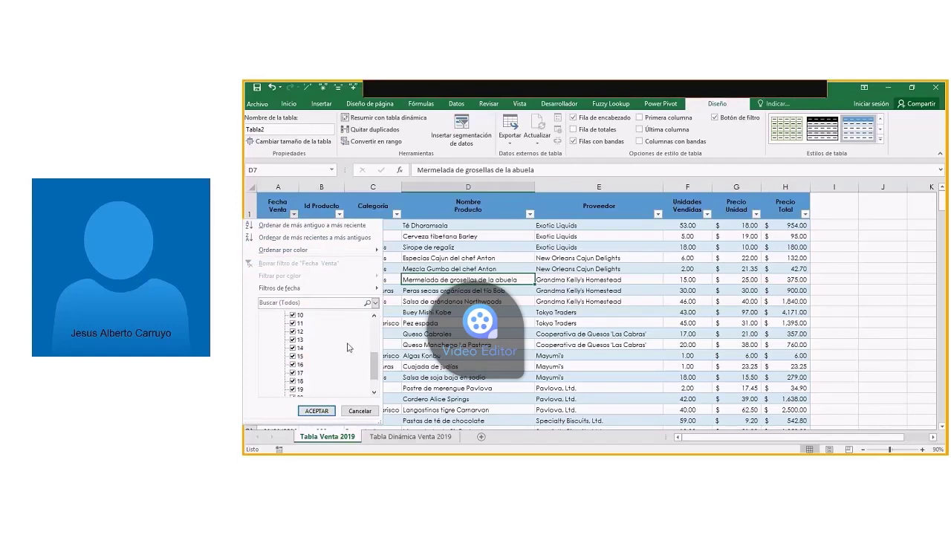
click(359, 411)
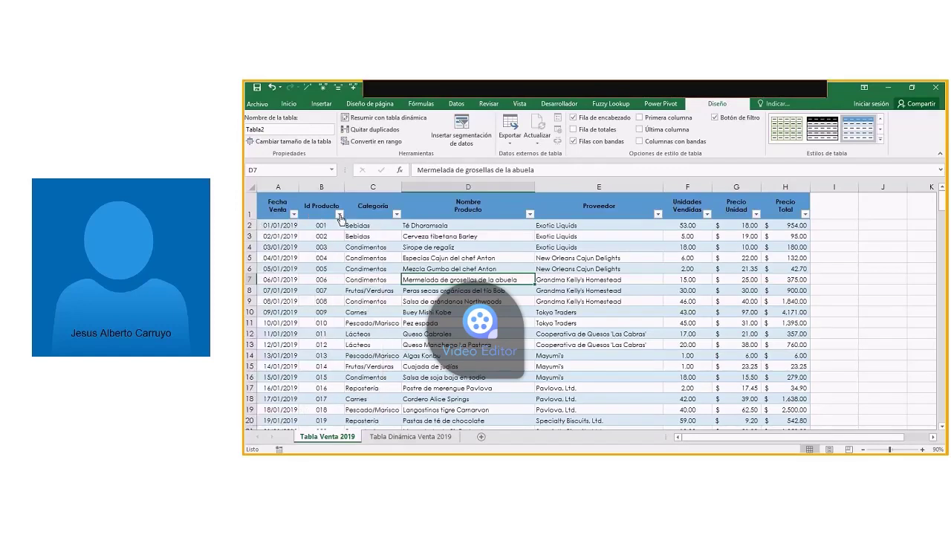
click(339, 215)
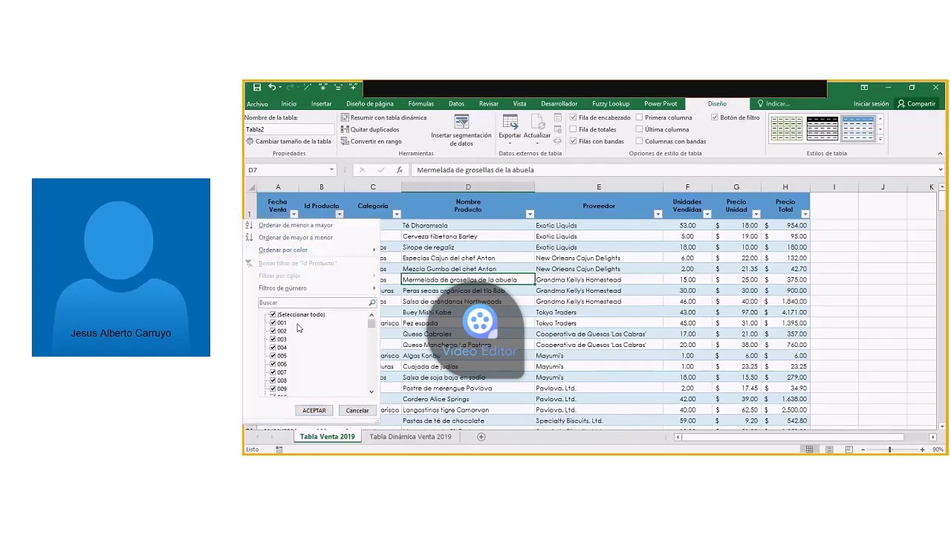
mouse_move(371, 329)
mouse_down()
mouse_move(375, 392)
mouse_move(382, 325)
mouse_up()
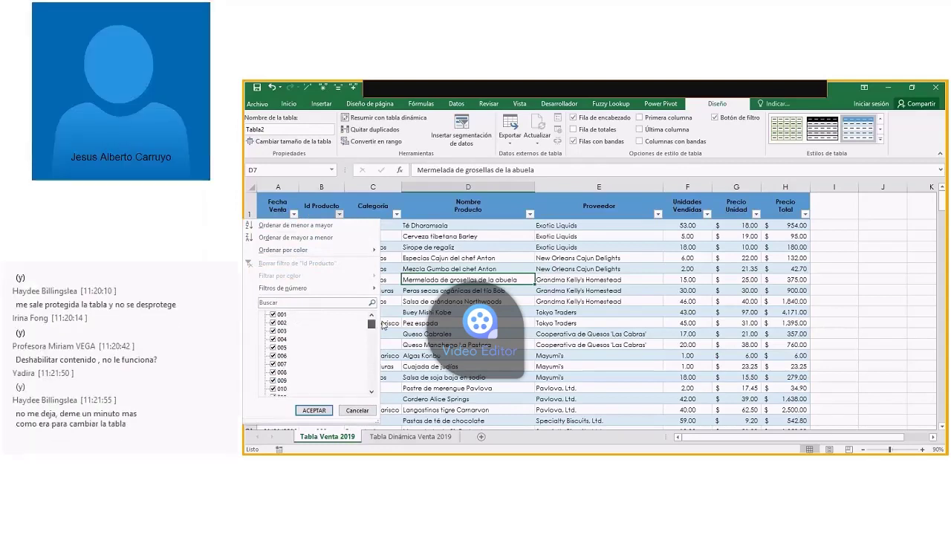
Step: Examine the filter lists of the Categoría, Nombre Producto, Proveedor, Unidades Vendidas and Precio Unidad columns without filtering
click(396, 214)
click(396, 214)
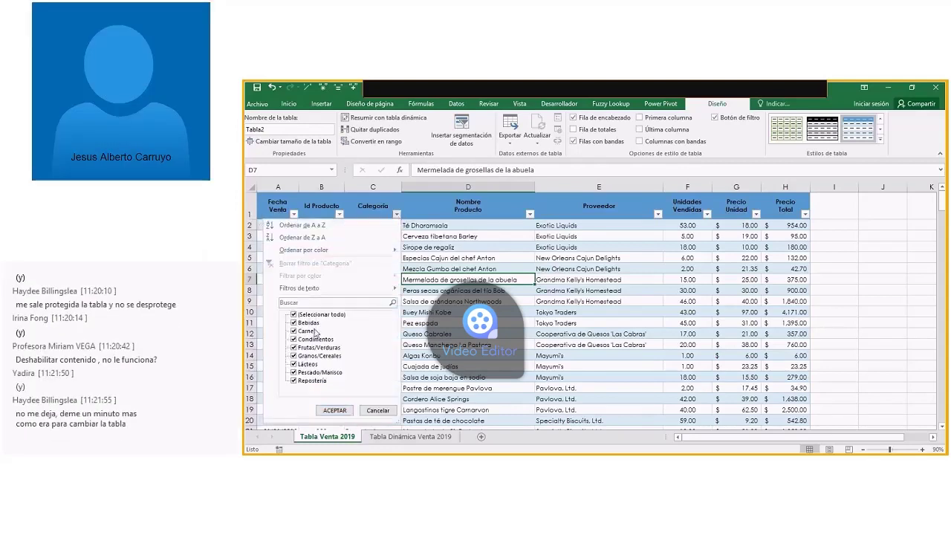
click(530, 215)
click(531, 214)
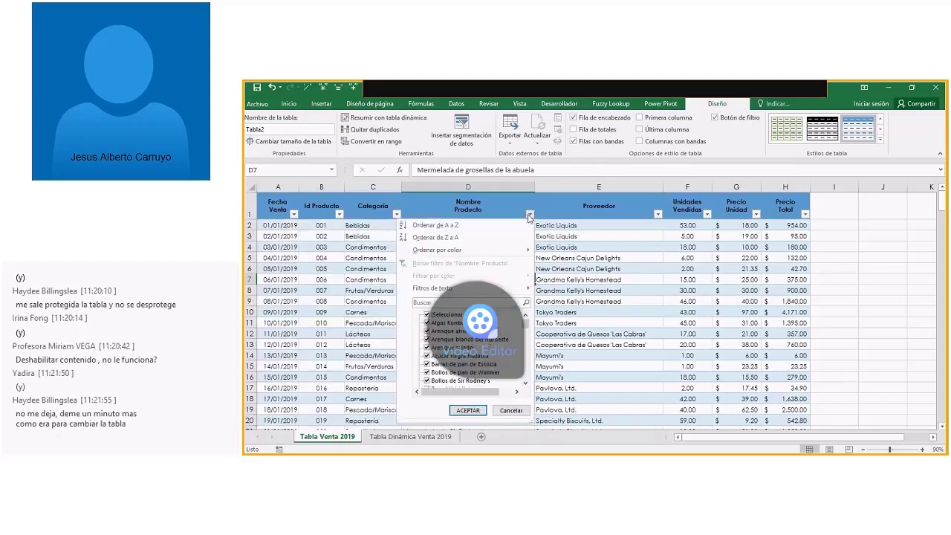
click(556, 214)
click(657, 214)
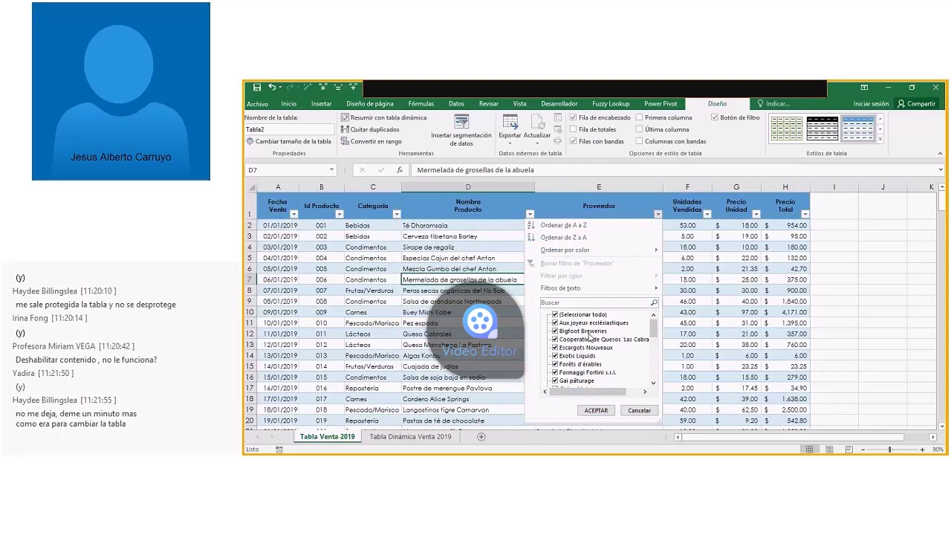
click(707, 214)
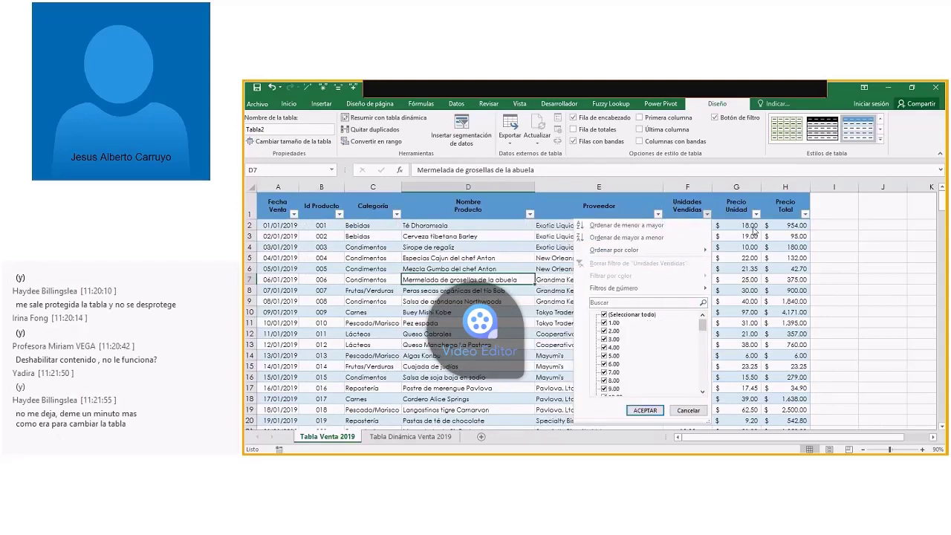
click(755, 214)
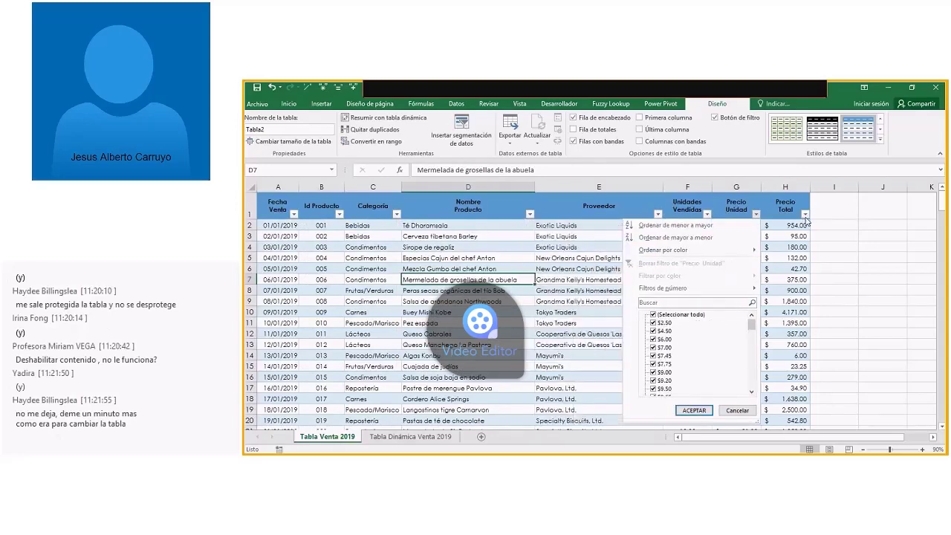
key(Escape)
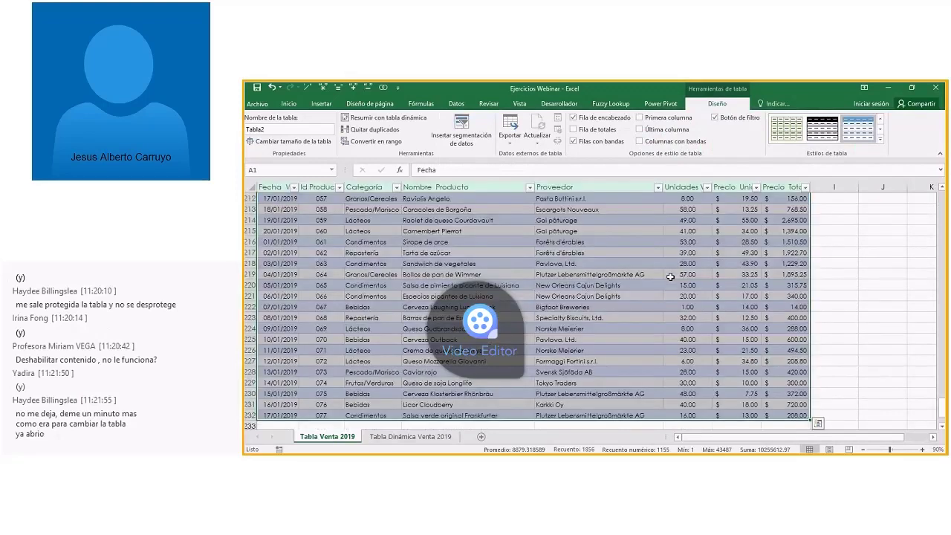
Step: View the available Format as Table styles for the sales table without applying one
click(288, 103)
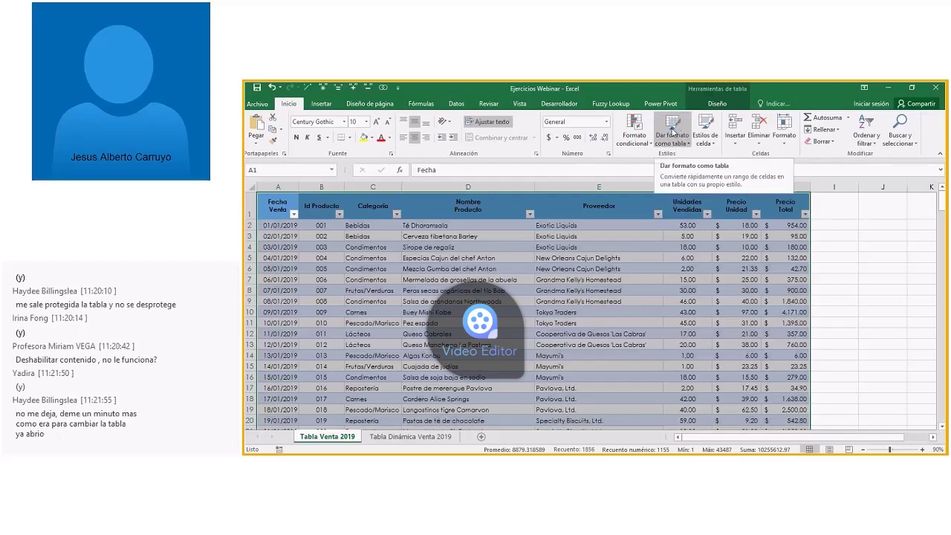
click(679, 140)
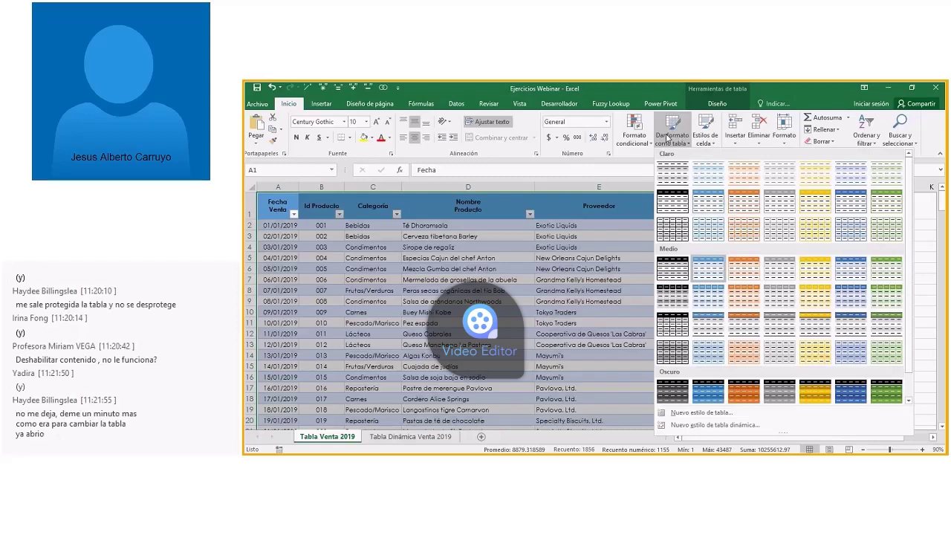
click(678, 139)
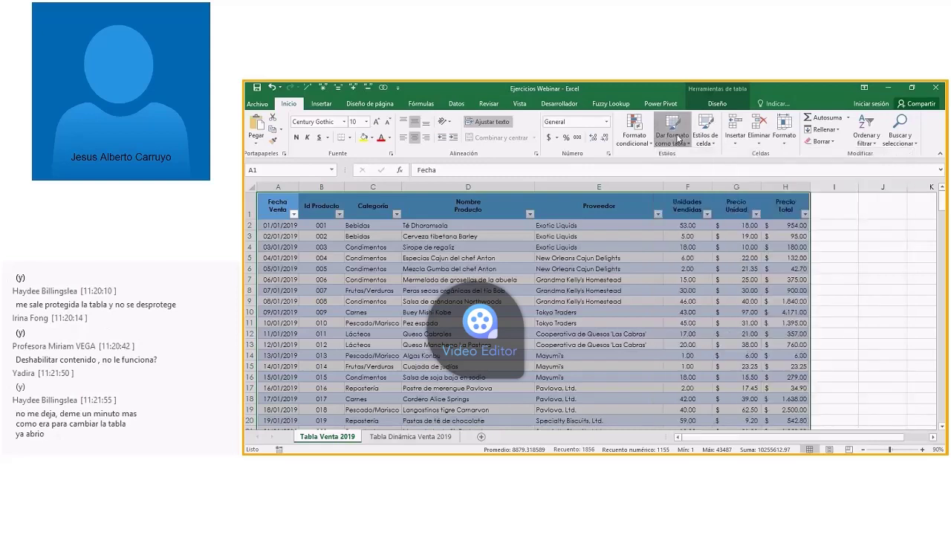
click(497, 279)
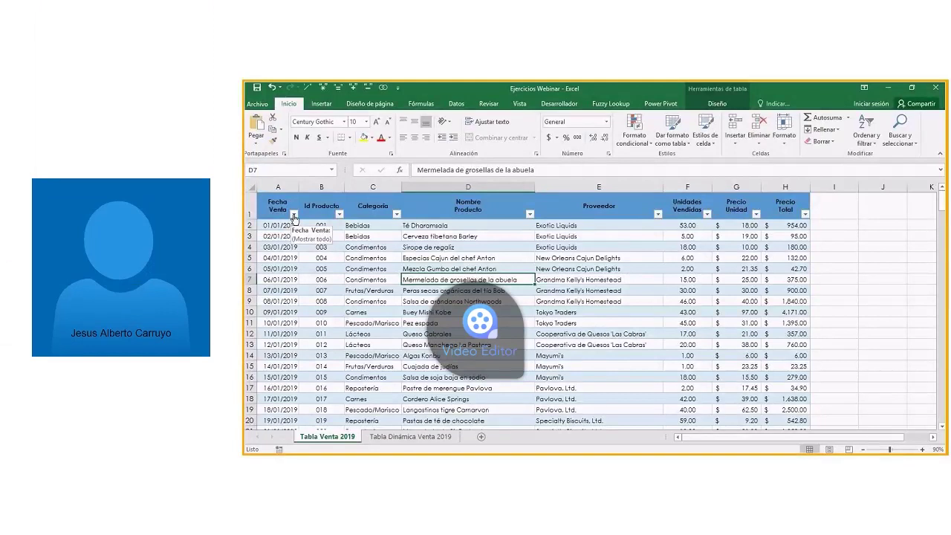
Step: Examine the full date list in the Fecha Venta filter and leave it without filtering
click(295, 215)
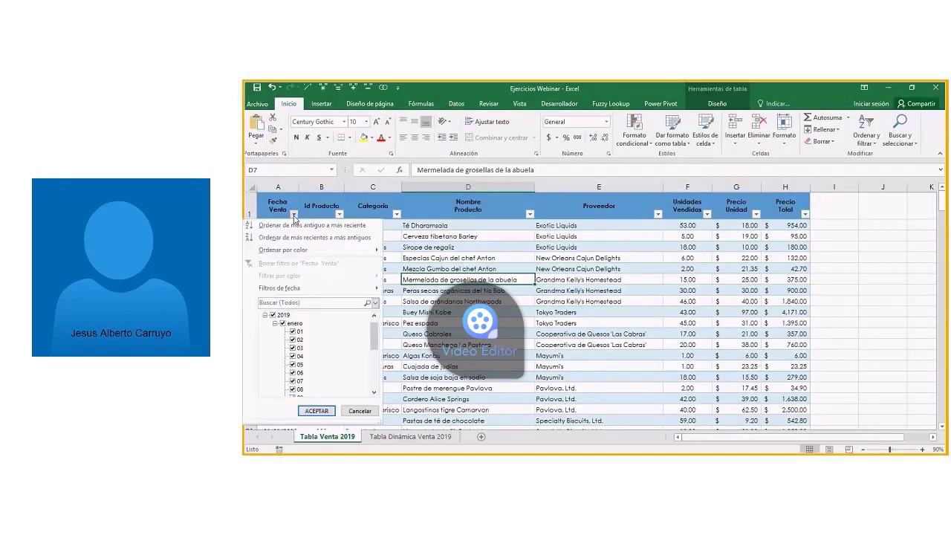
mouse_move(301, 288)
drag(375, 338, 376, 380)
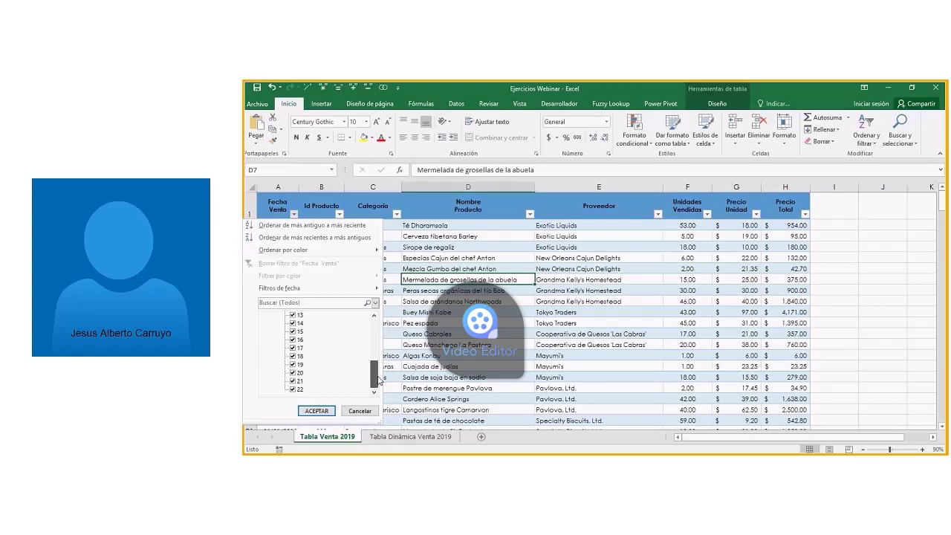
click(367, 410)
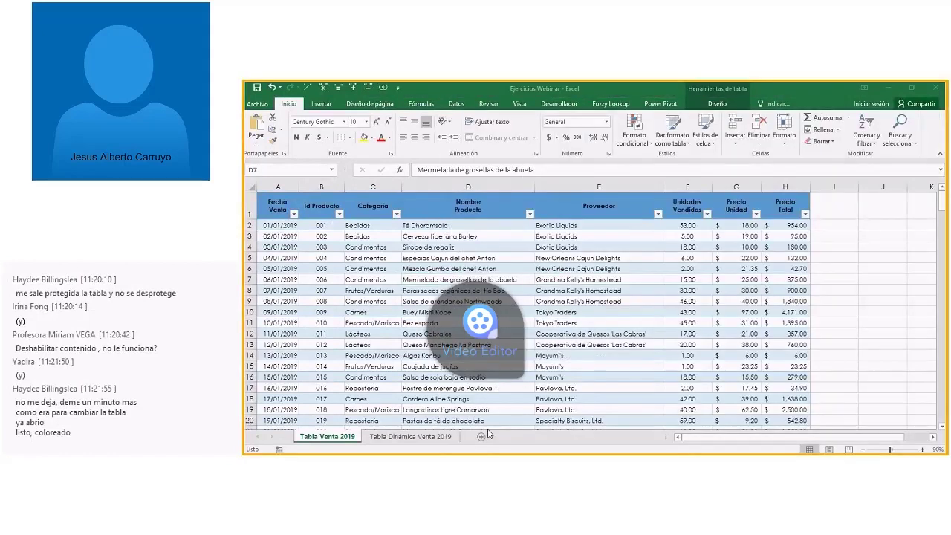
Step: Compare the table design tools offered for a cell inside the sales table and for empty cell I6 outside it
key(Down)
key(Down)
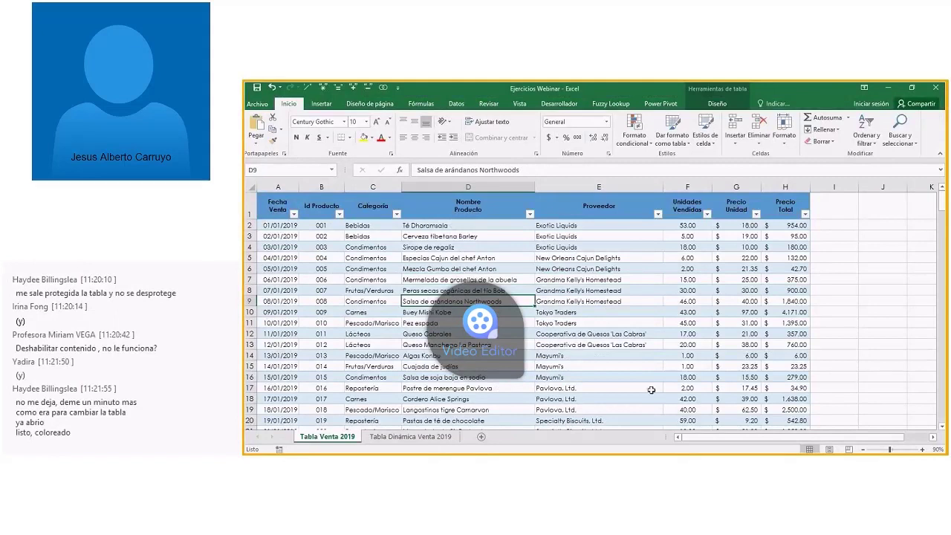
click(476, 291)
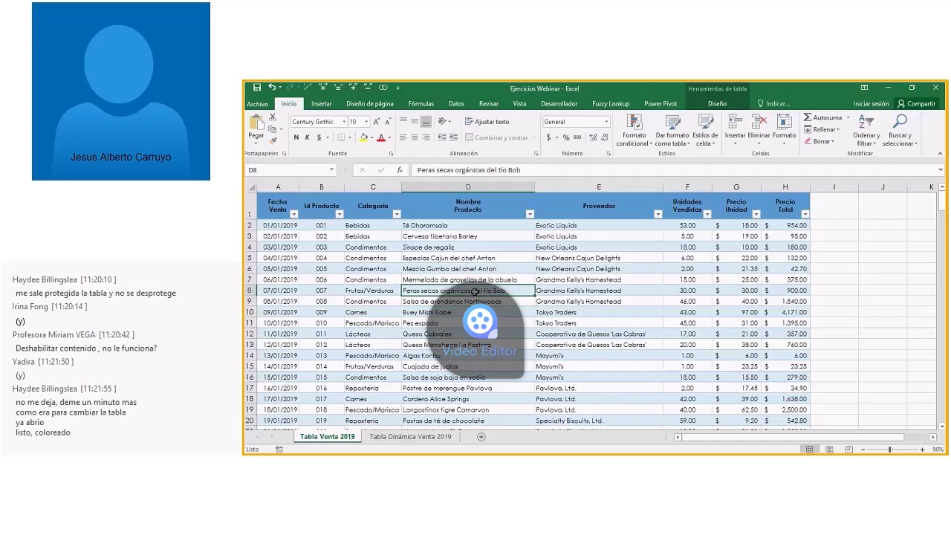
click(732, 104)
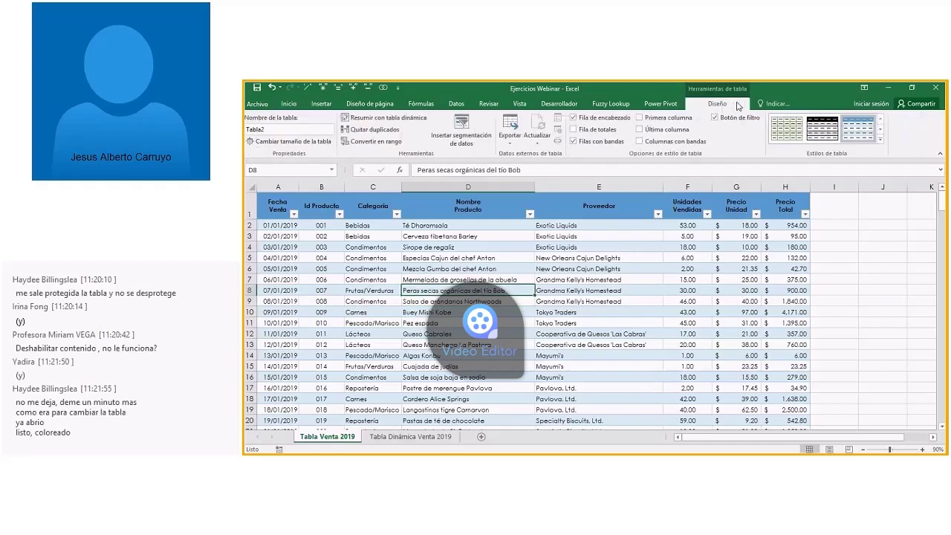
click(847, 265)
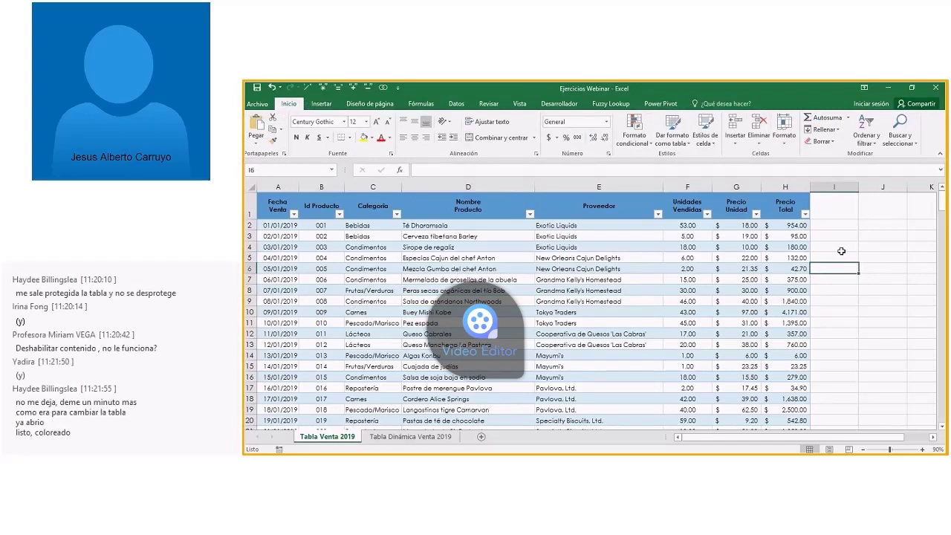
Step: Insert a slicer for the Categoría field of the sales table
click(513, 280)
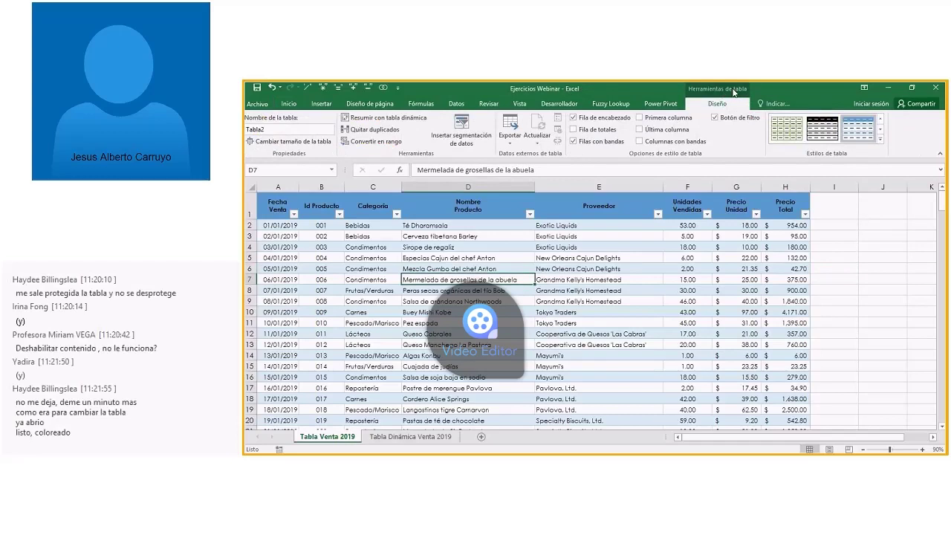
click(454, 131)
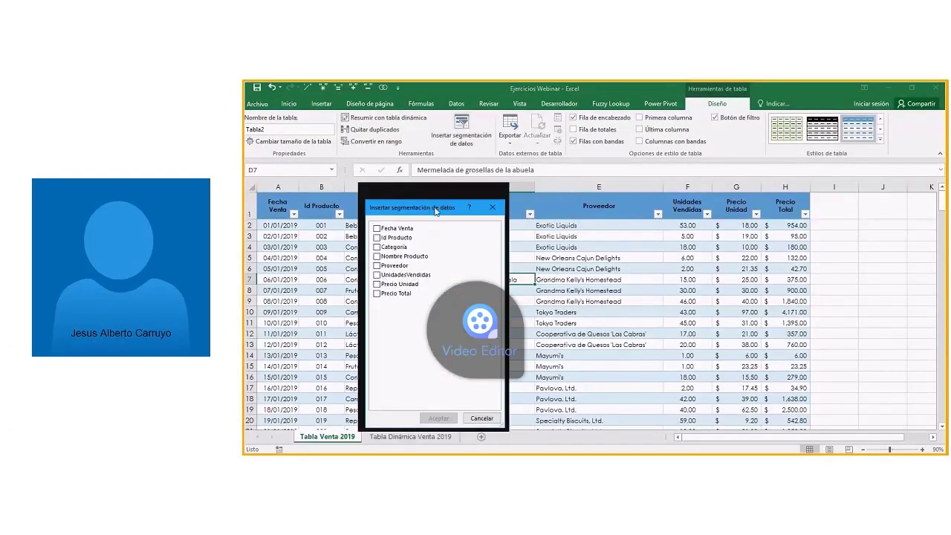
drag(443, 207, 644, 205)
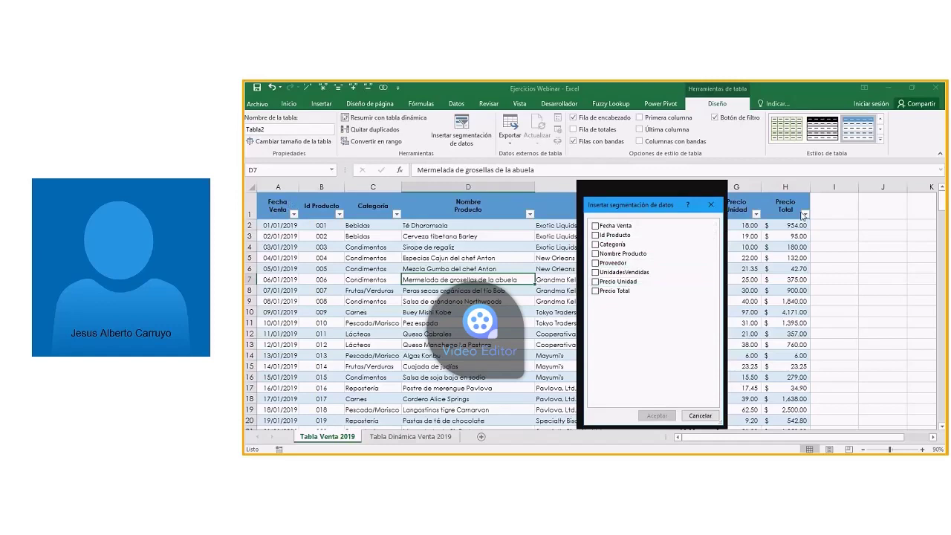
drag(636, 208, 558, 194)
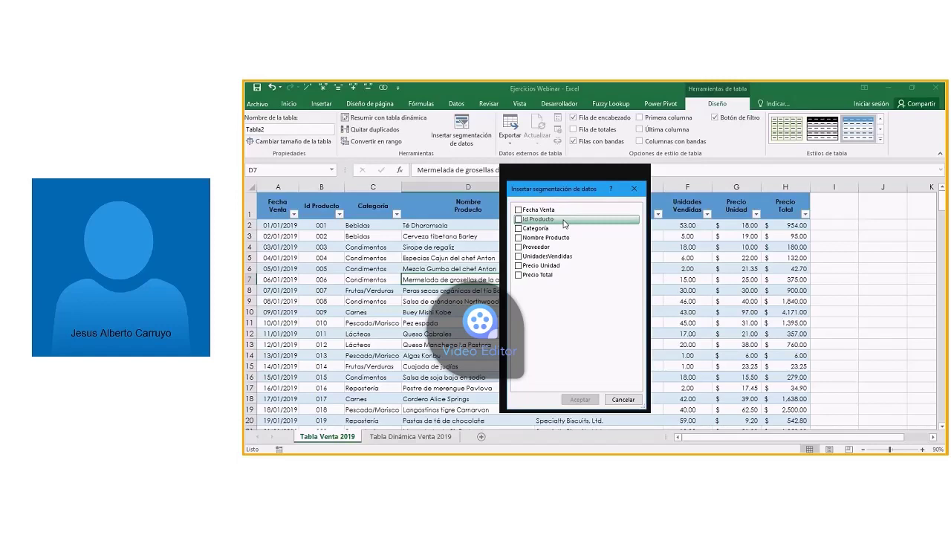
click(518, 230)
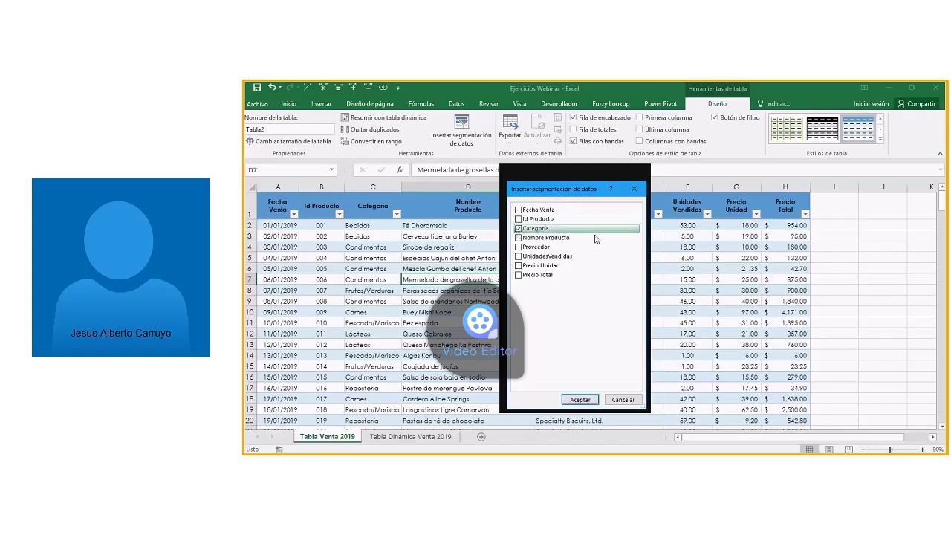
click(581, 401)
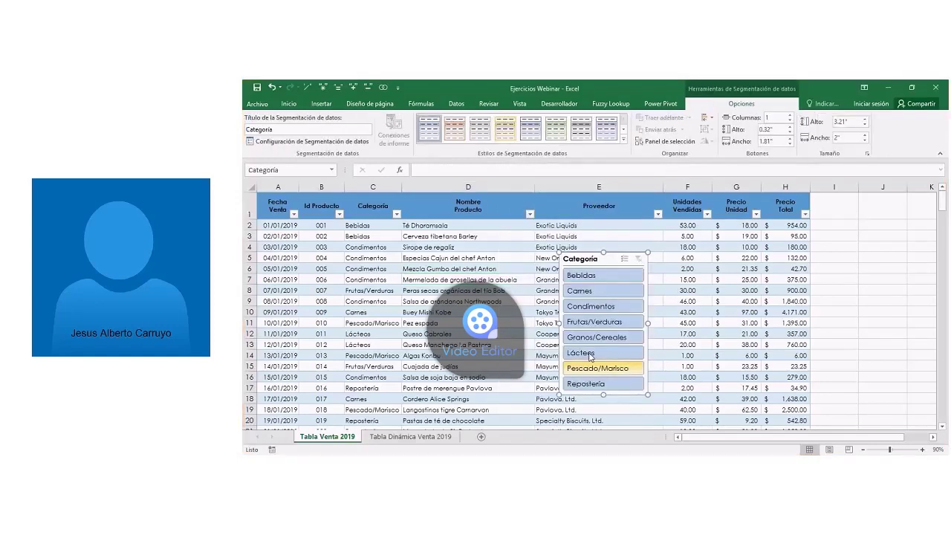
Step: Move the Categoría slicer over the Proveedor column just below the header row and enlarge its height to about 3.57"
drag(587, 261, 549, 230)
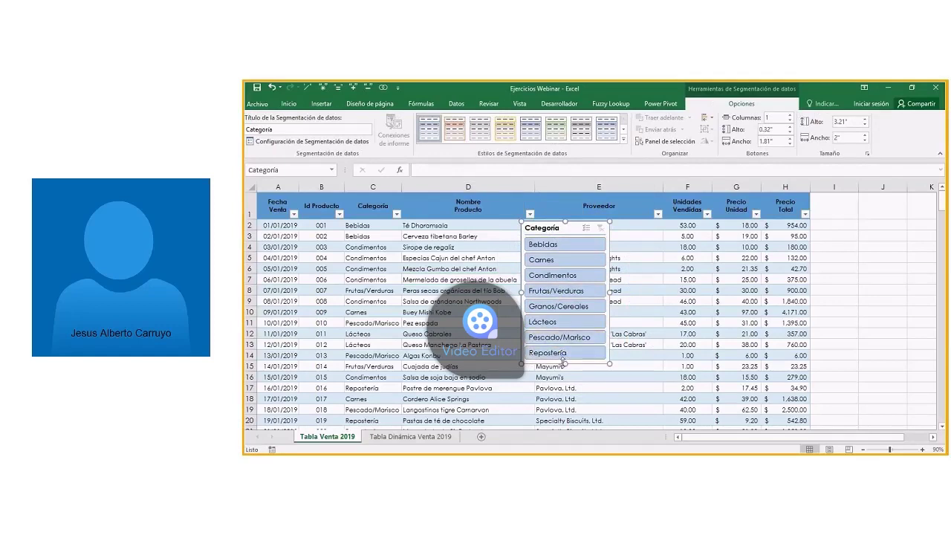
drag(565, 363, 564, 380)
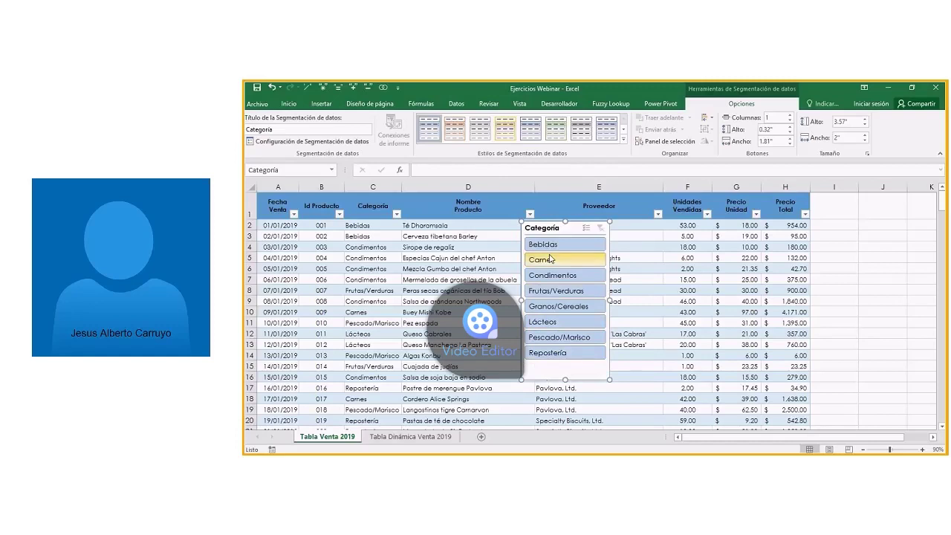
click(569, 365)
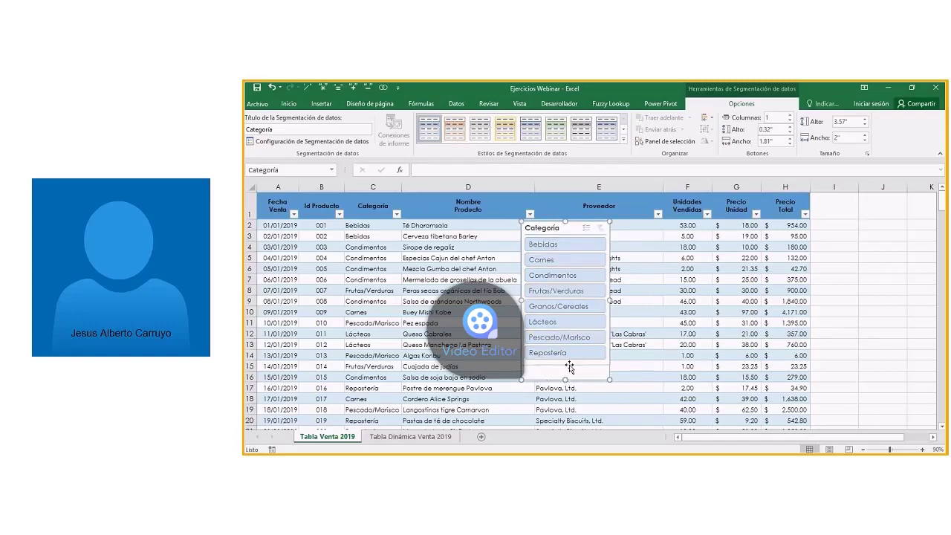
Step: Reduce the Categoría slicer's height to about 3.23" and place it beside the table over columns I and J
drag(601, 227, 724, 238)
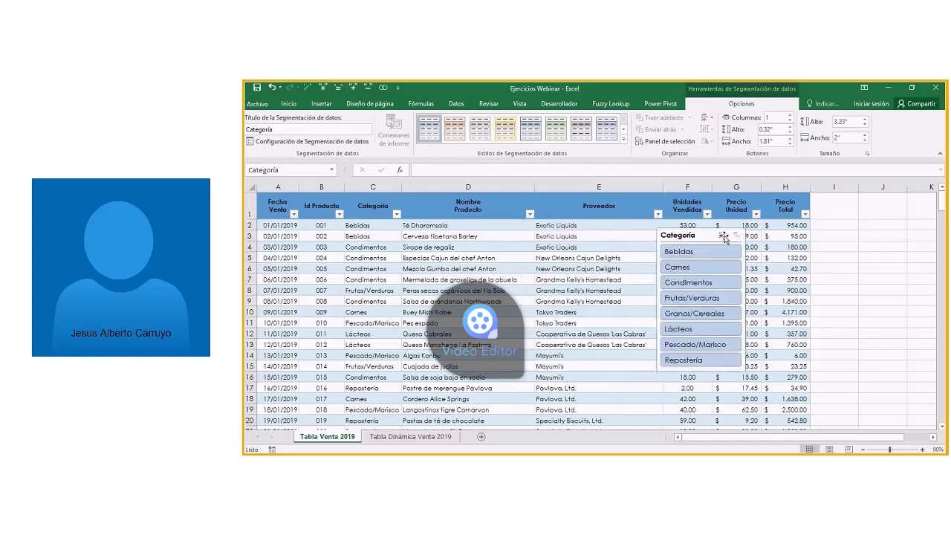
drag(725, 236, 610, 215)
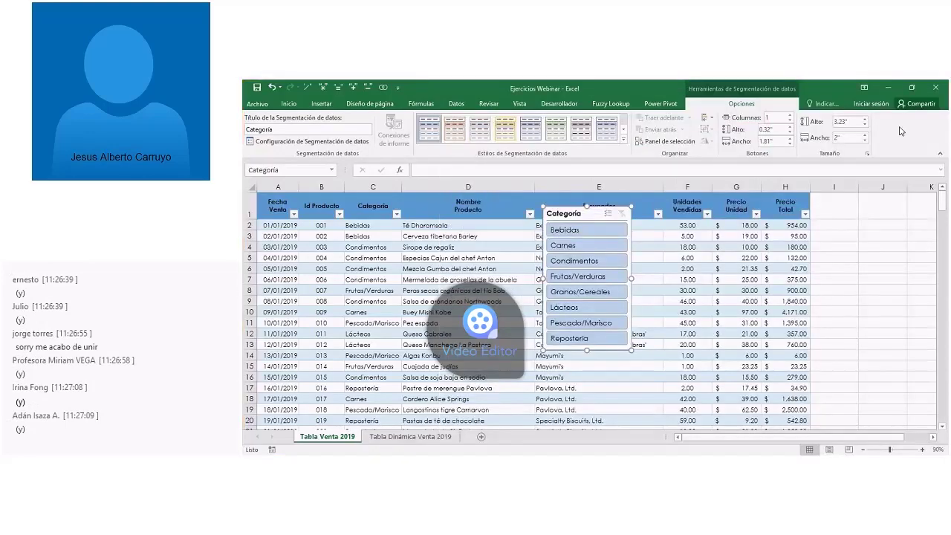
drag(576, 215, 849, 211)
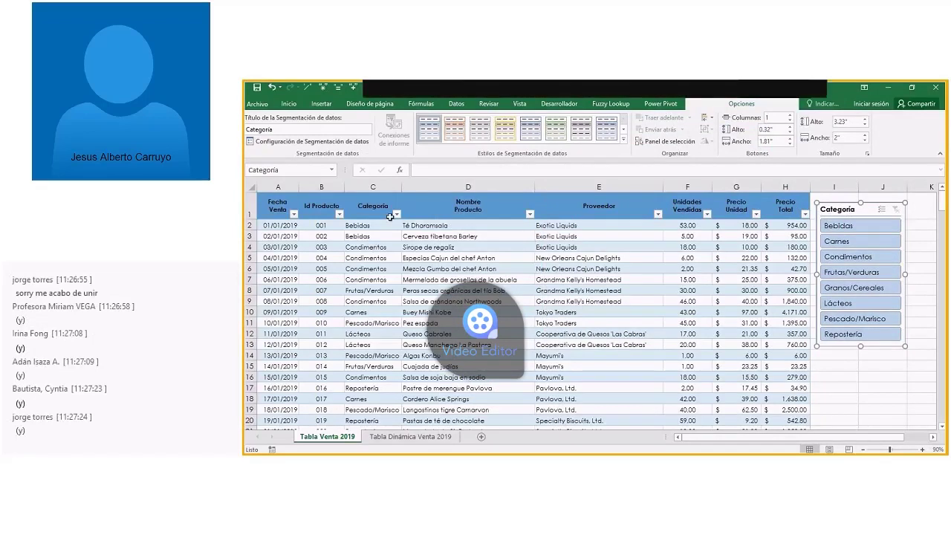
Step: Review the category list in the Categoría column's filter and close it without filtering
click(396, 214)
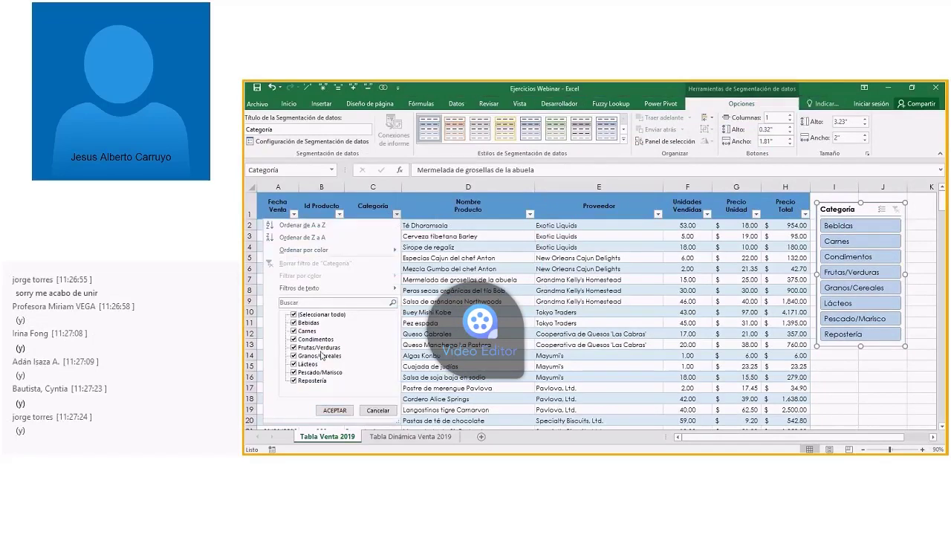
click(504, 214)
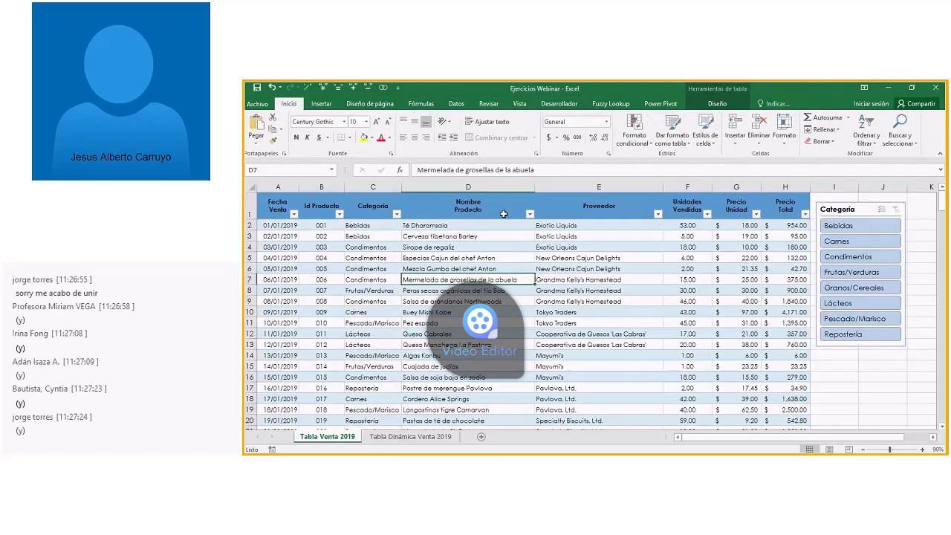
Step: Move the slicer over the Proveedor column and filter by single categories: Bebidas, Carnes, Condimentos, Frutas/Verduras, Repostería and Carnes again
drag(836, 214, 593, 243)
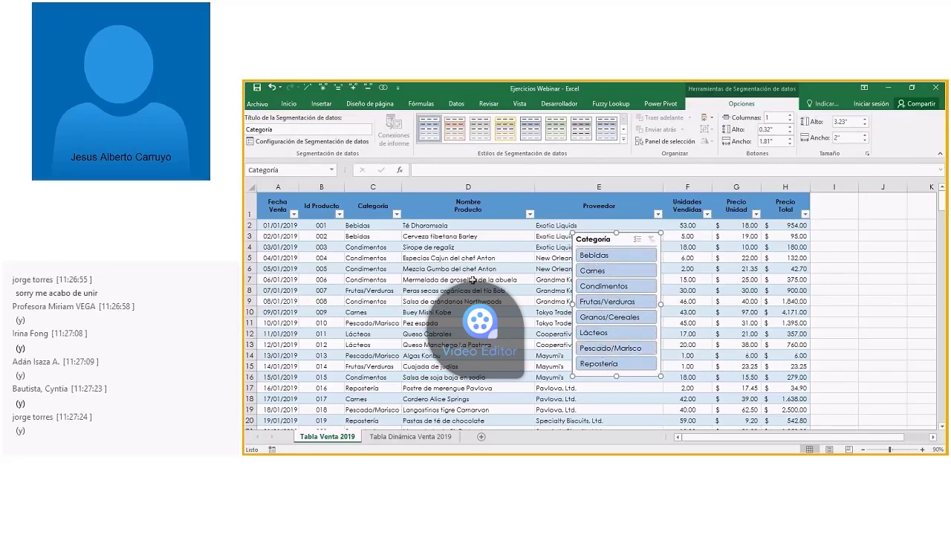
click(598, 259)
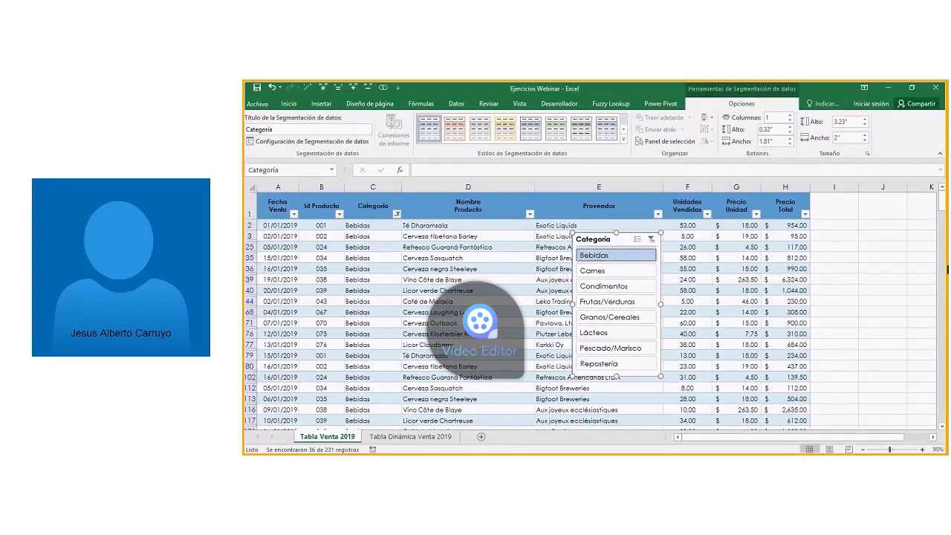
mouse_move(941, 198)
mouse_down()
mouse_move(941, 334)
mouse_move(940, 194)
mouse_up()
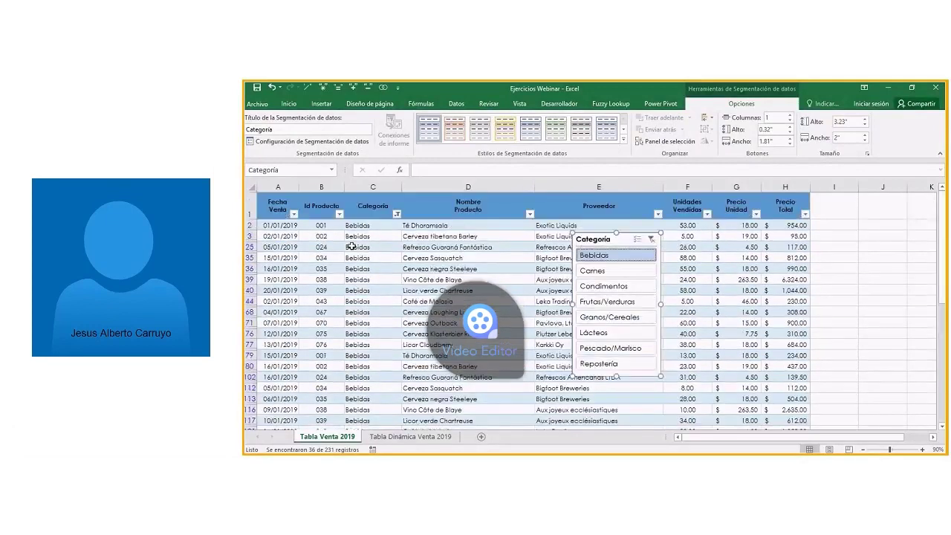
click(600, 272)
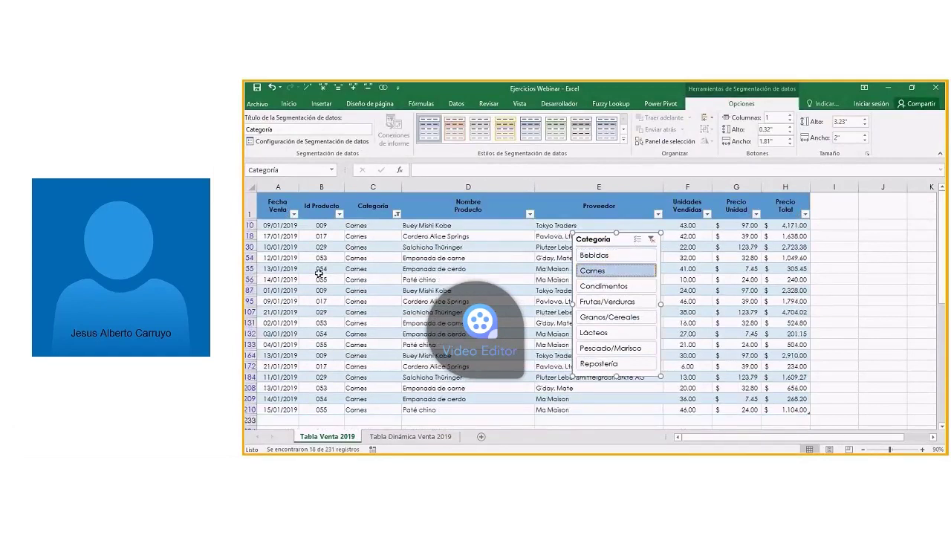
click(617, 288)
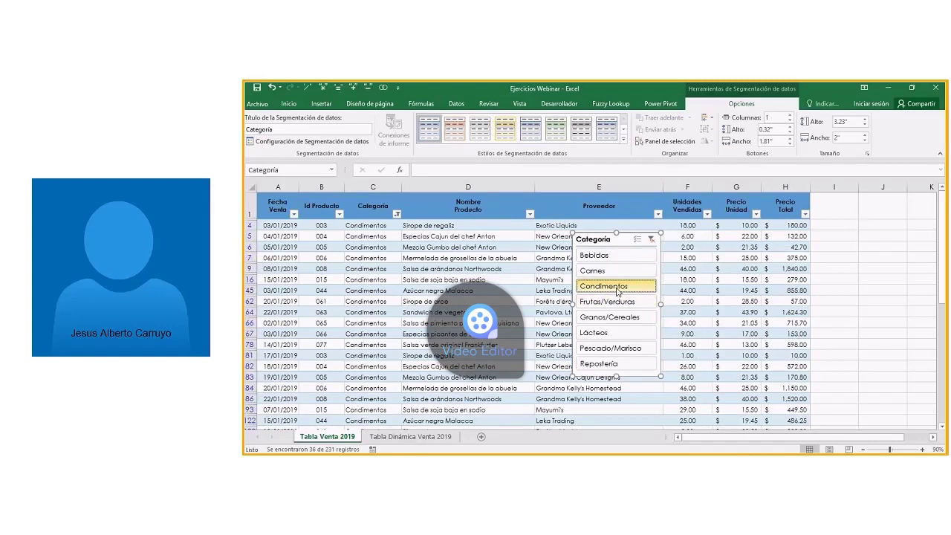
click(611, 301)
click(597, 365)
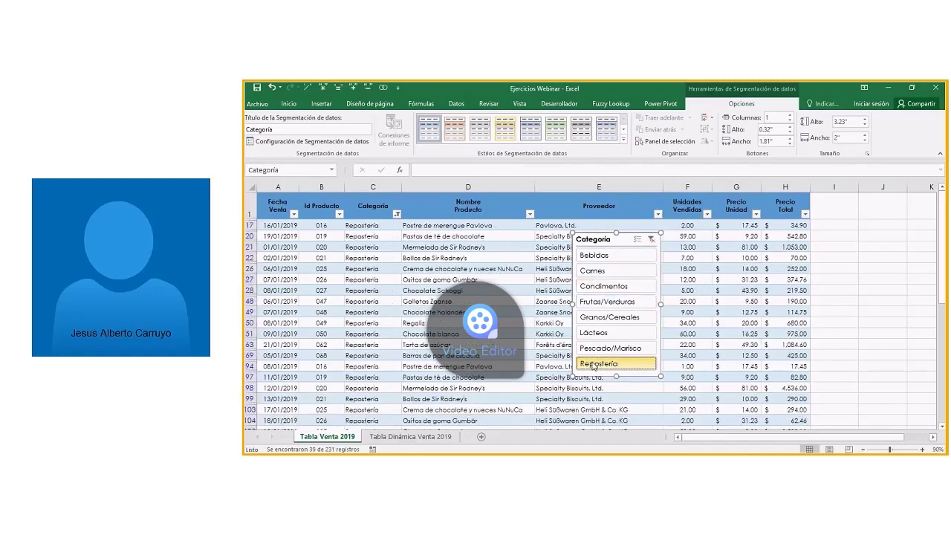
click(602, 274)
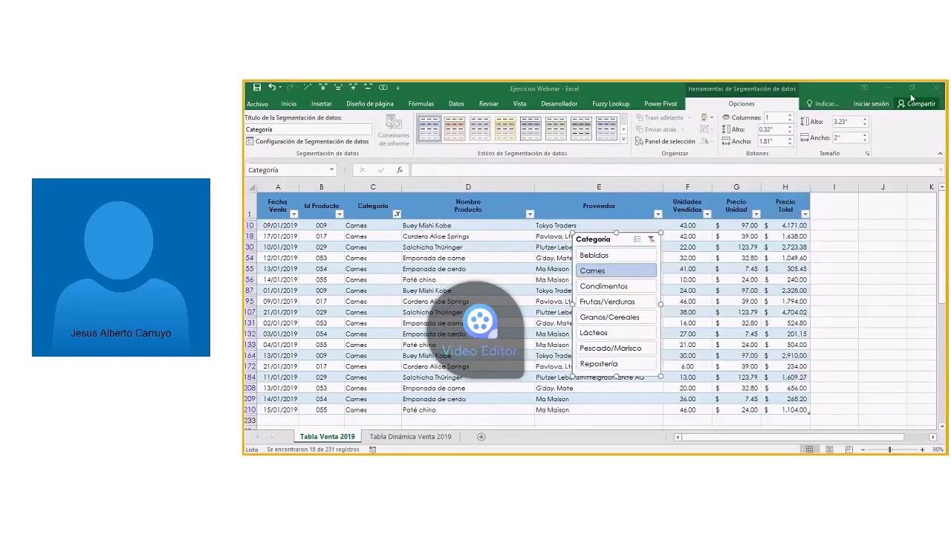
Step: Use the slicer's multiple selection to filter by Frutas/Verduras and Granos/Cereales without Carnes, review the filtered rows, and clear the filter
click(617, 239)
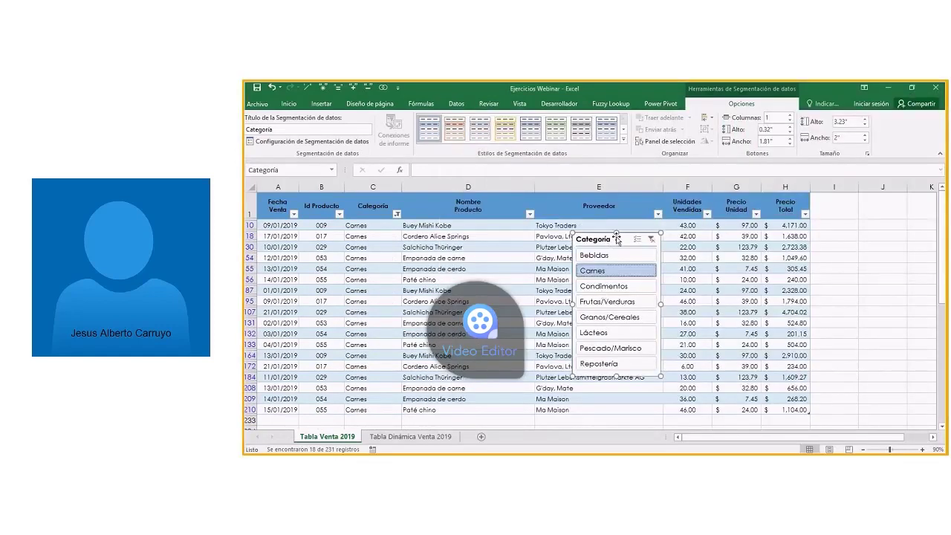
drag(617, 239, 606, 234)
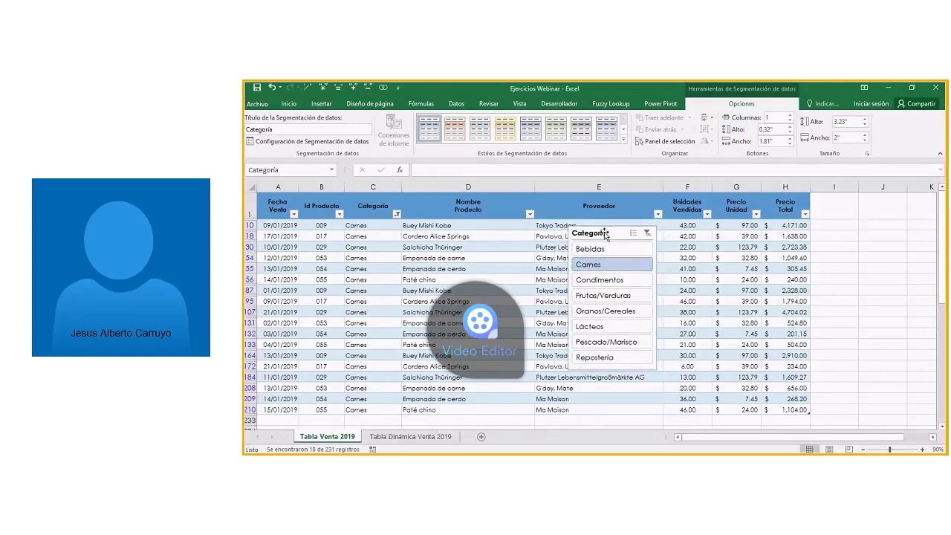
drag(605, 235, 605, 234)
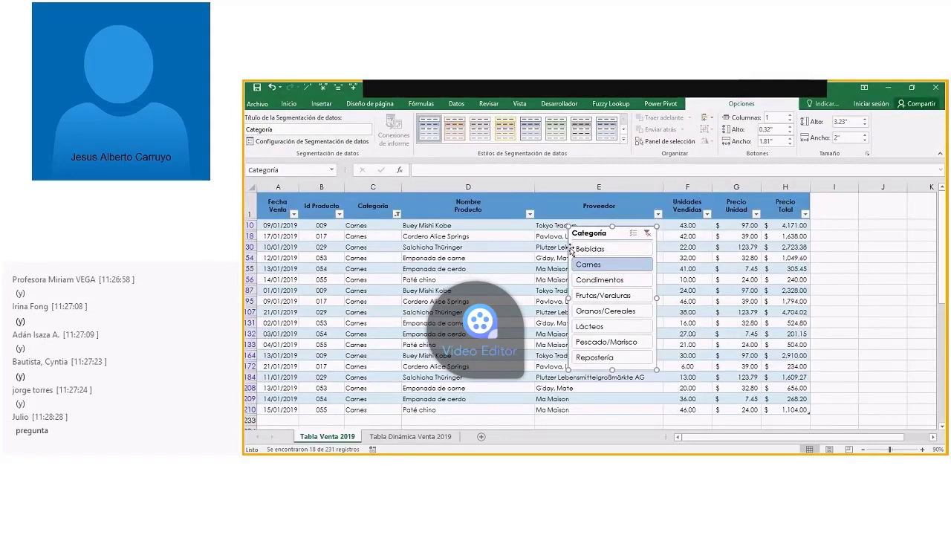
drag(571, 251, 556, 249)
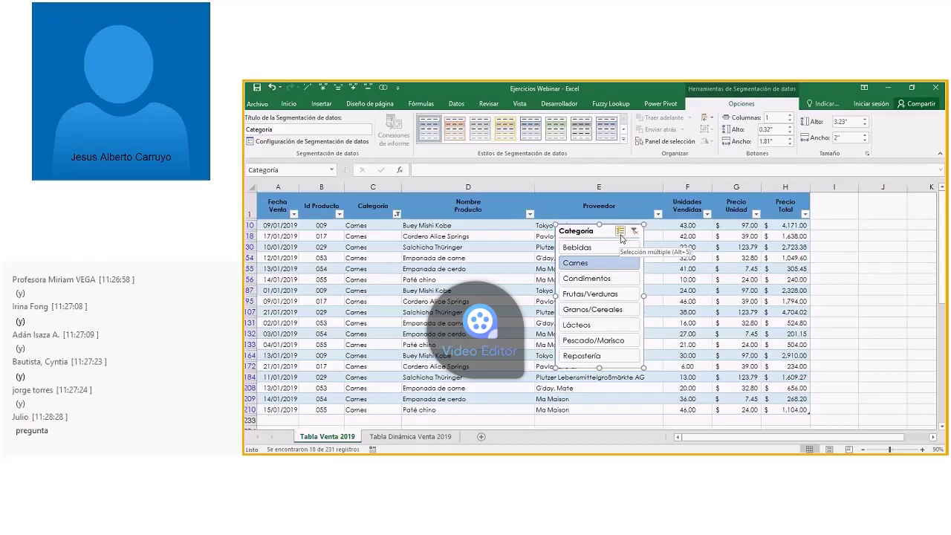
click(592, 295)
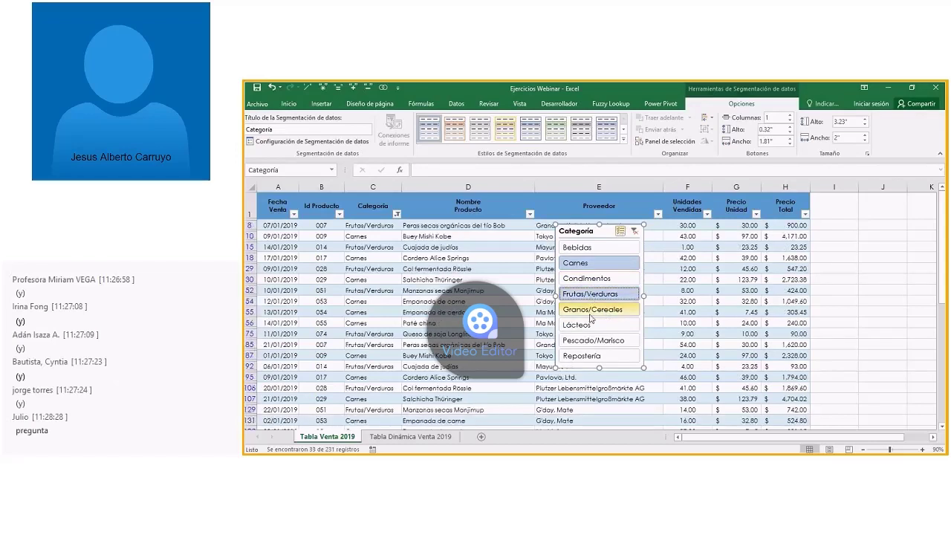
click(591, 312)
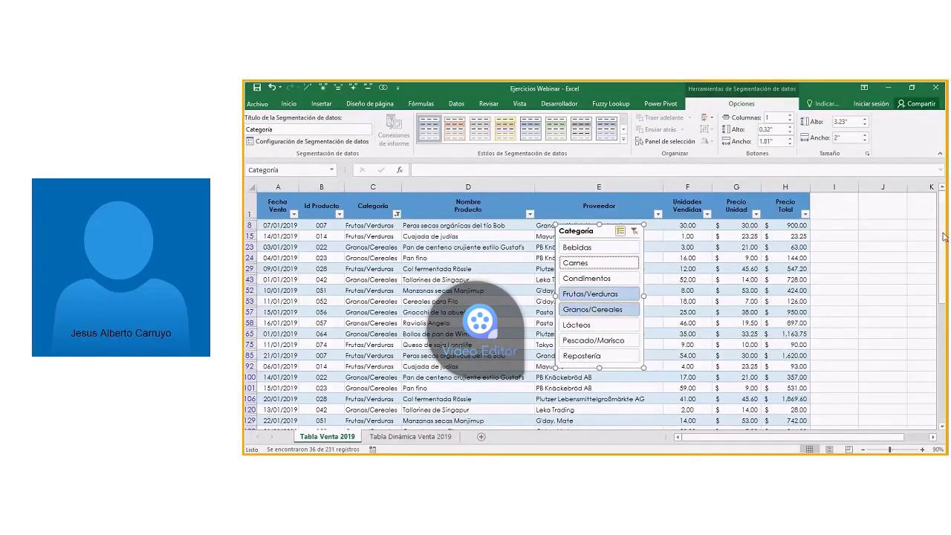
scroll(477, 255, down, 2)
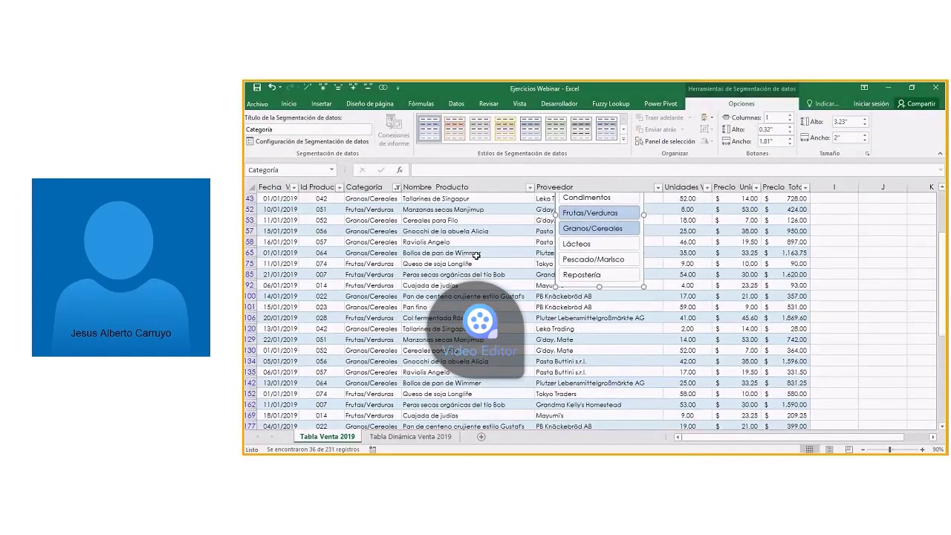
drag(944, 306, 946, 258)
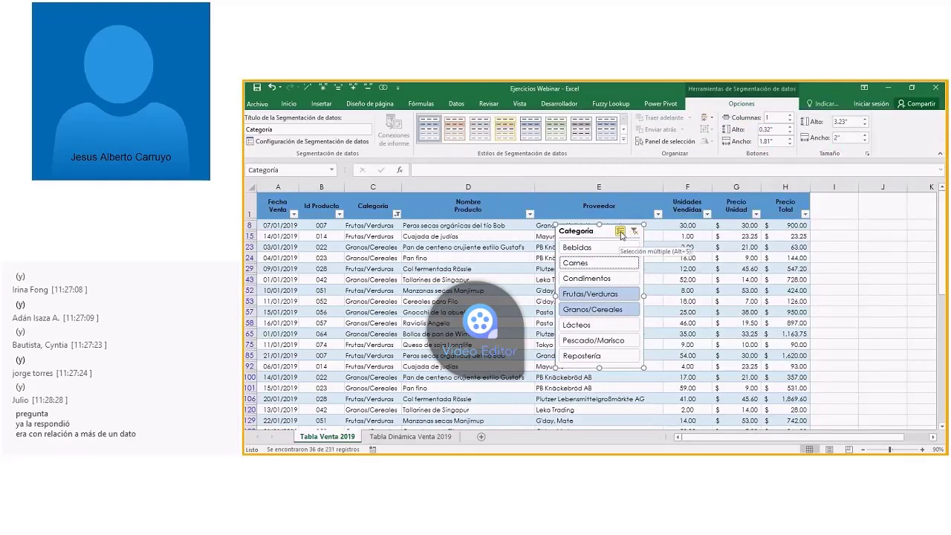
click(635, 232)
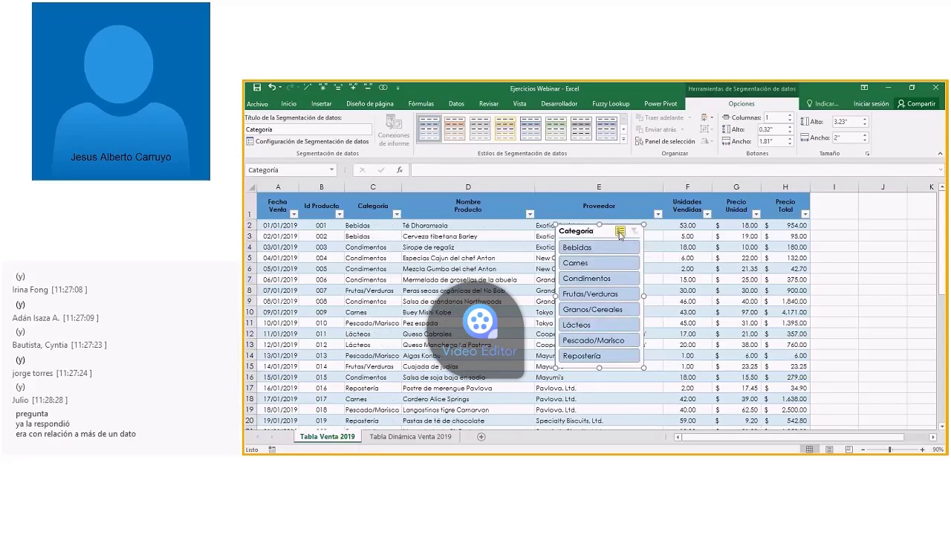
Step: Exclude Bebidas from the table using the slicer's multiple selection, and clear the filter
mouse_move(593, 232)
mouse_down()
mouse_move(595, 241)
mouse_move(607, 231)
mouse_up()
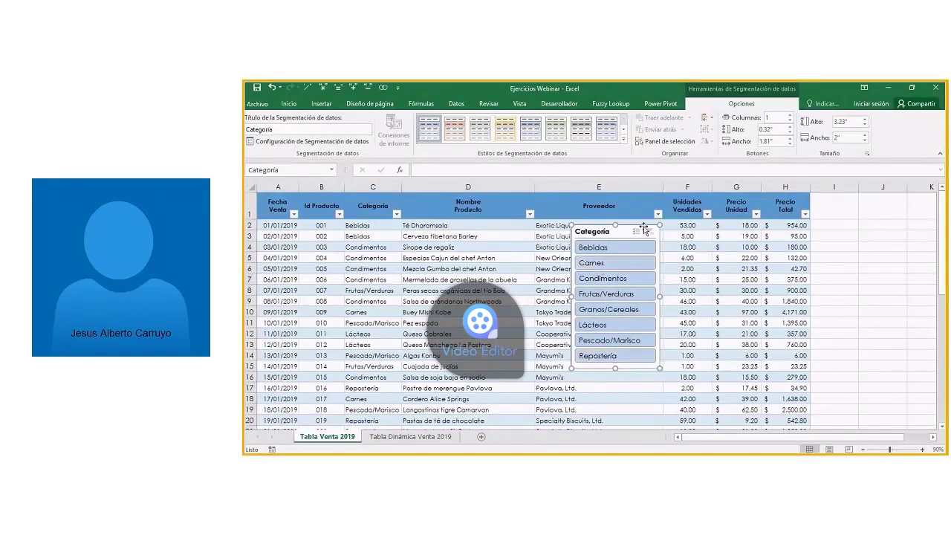
click(636, 233)
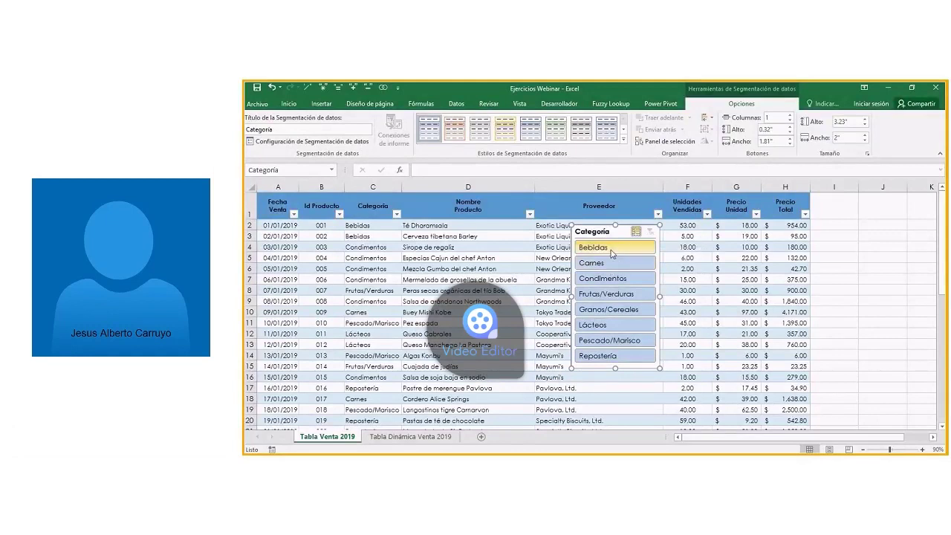
click(612, 252)
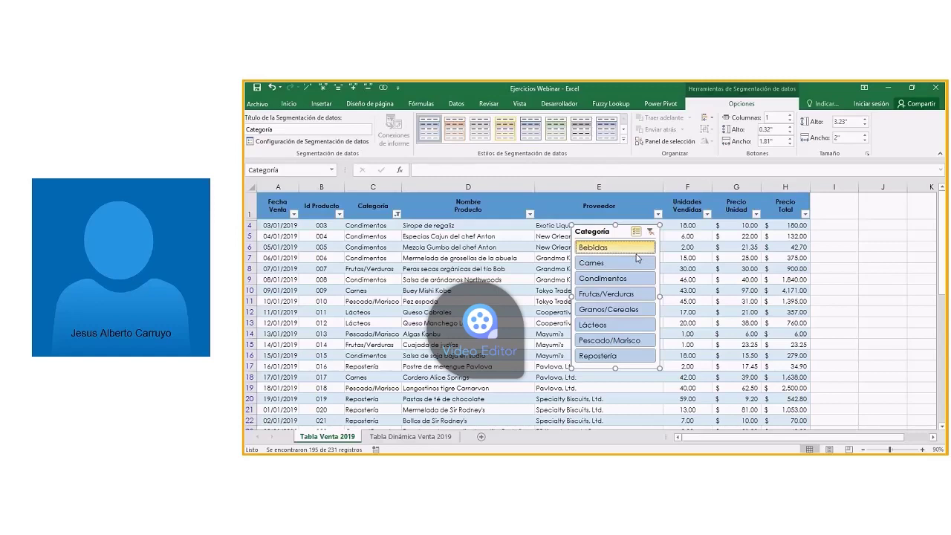
click(651, 232)
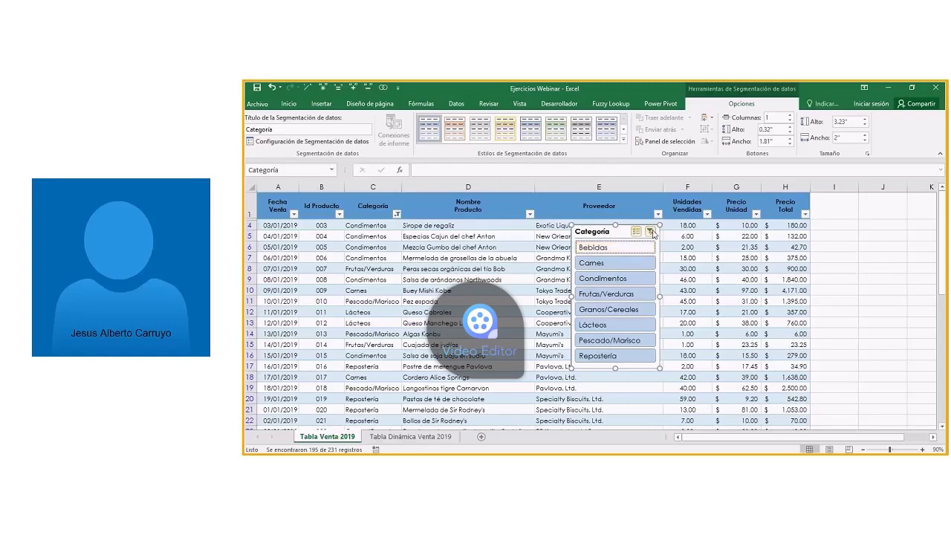
click(651, 232)
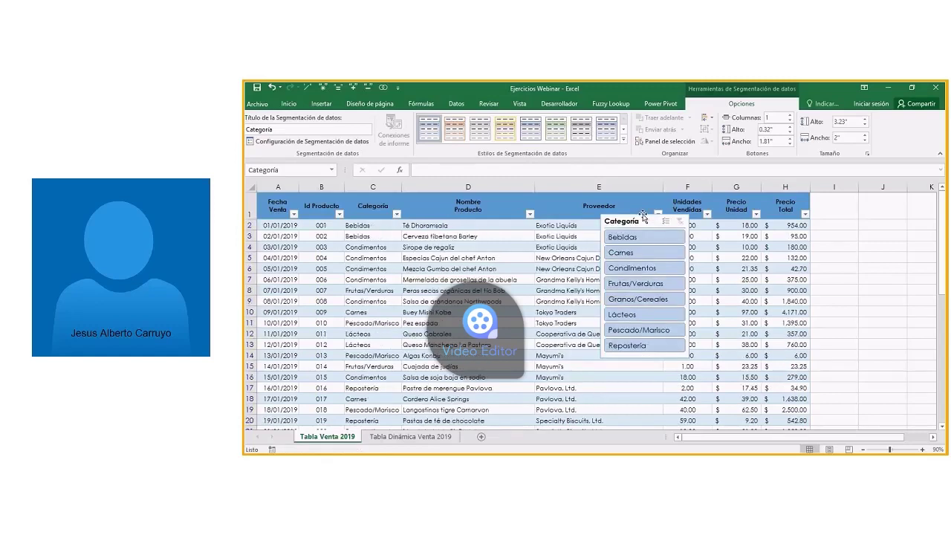
Step: Move the slicer over the Unidades Vendidas column and filter by Bebidas, Condimentos and Granos/Cereales using multiple selection
drag(643, 216, 681, 221)
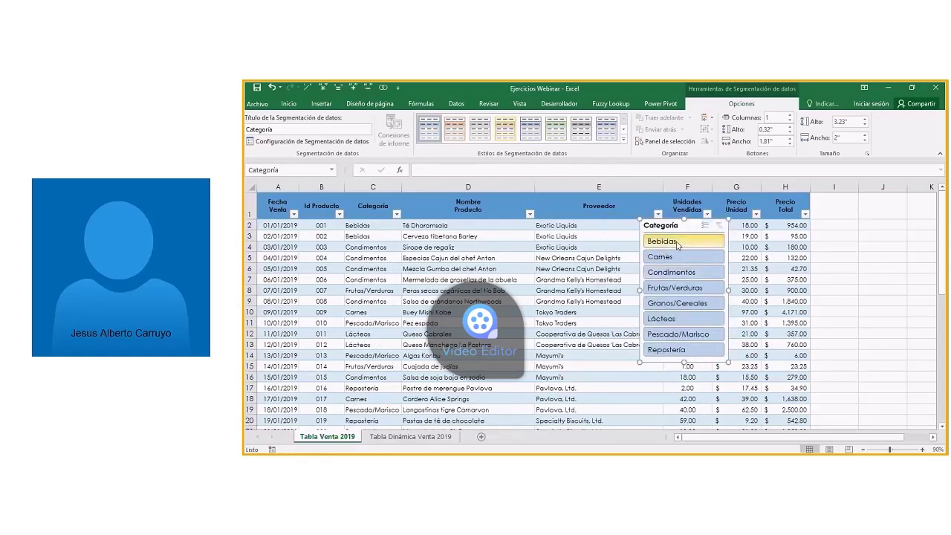
click(677, 244)
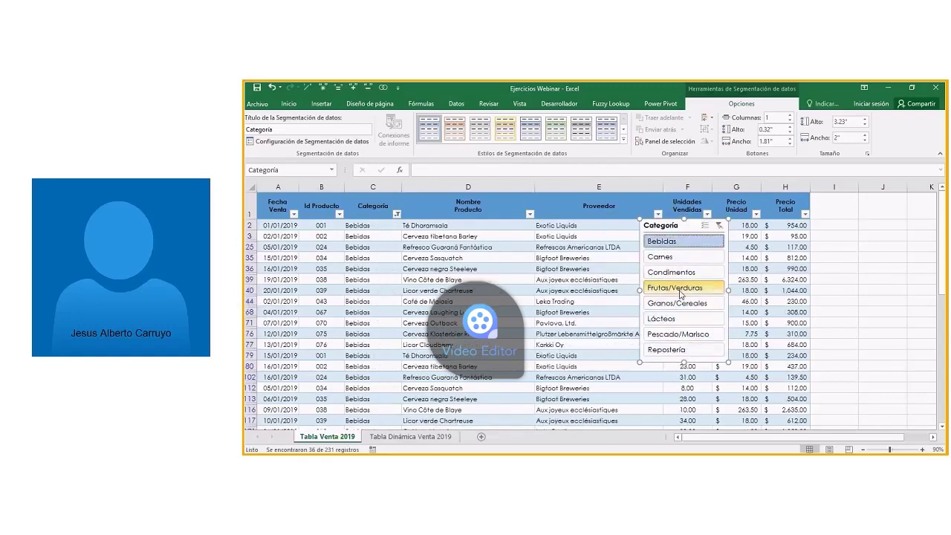
click(704, 226)
click(674, 271)
click(675, 303)
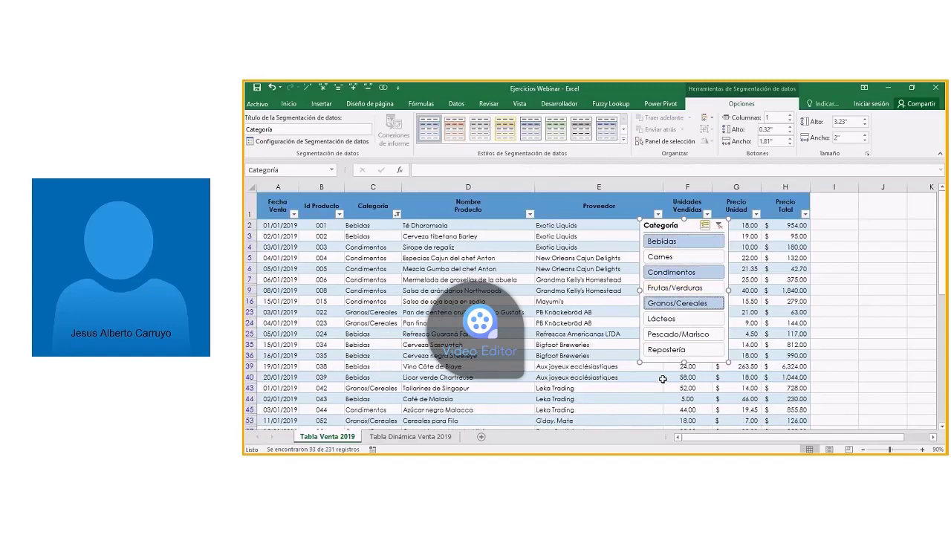
Step: Clear the slicer's filter and exclude Bebidas and Granos/Cereales from the selected categories
click(718, 226)
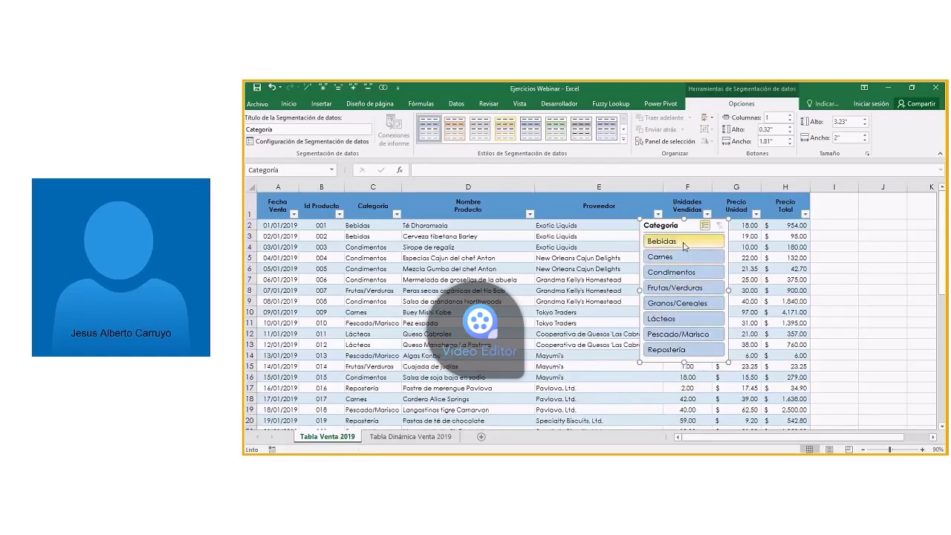
ctrl+click(684, 242)
ctrl+click(684, 305)
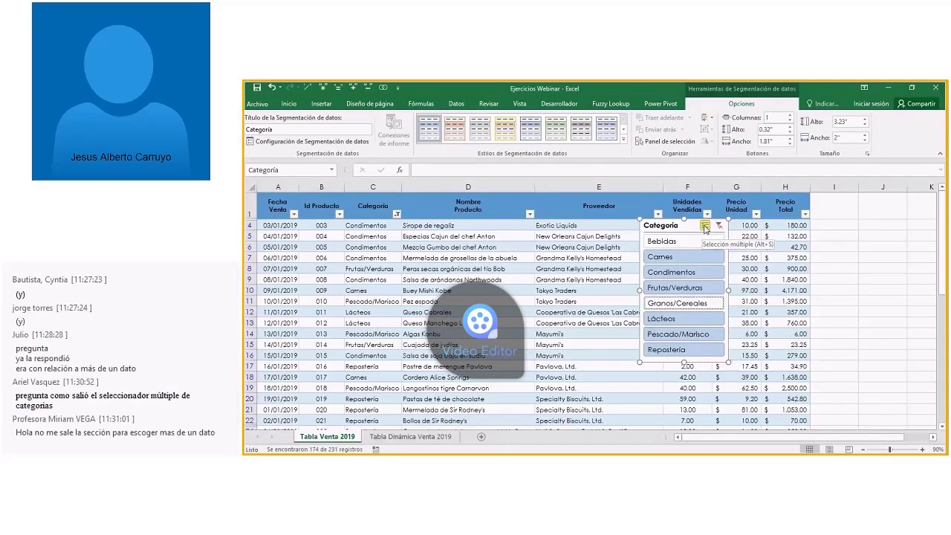
Step: Examine the Categoría slicer's settings dialog and close it without changes
drag(686, 225, 662, 230)
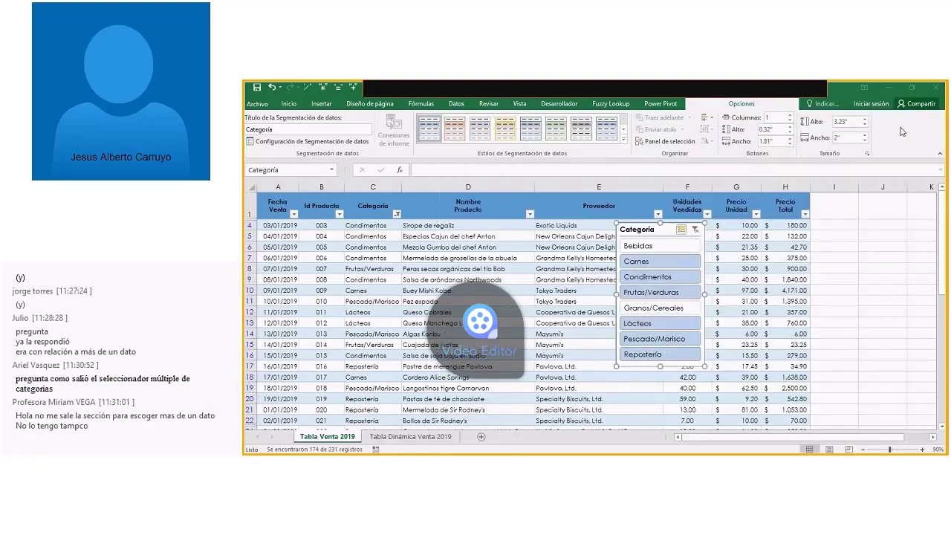
click(682, 230)
click(297, 143)
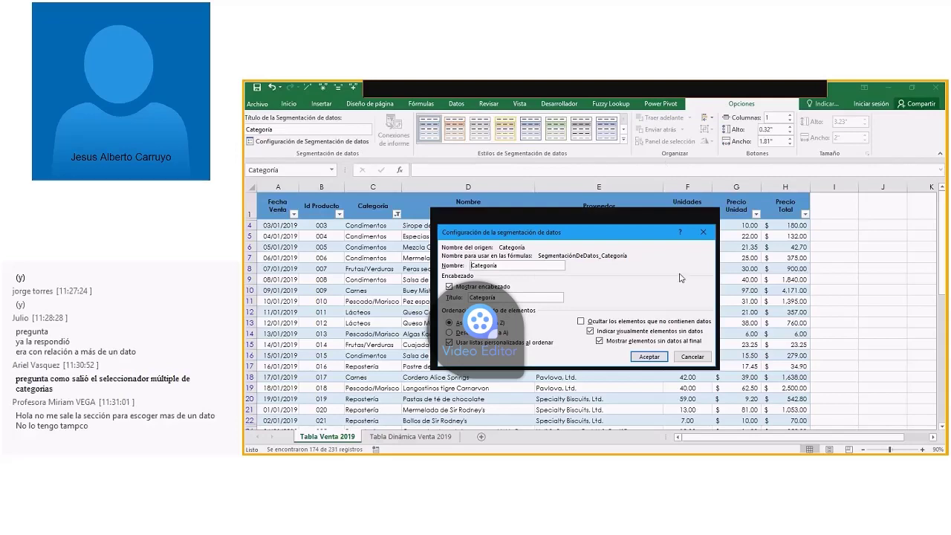
click(692, 357)
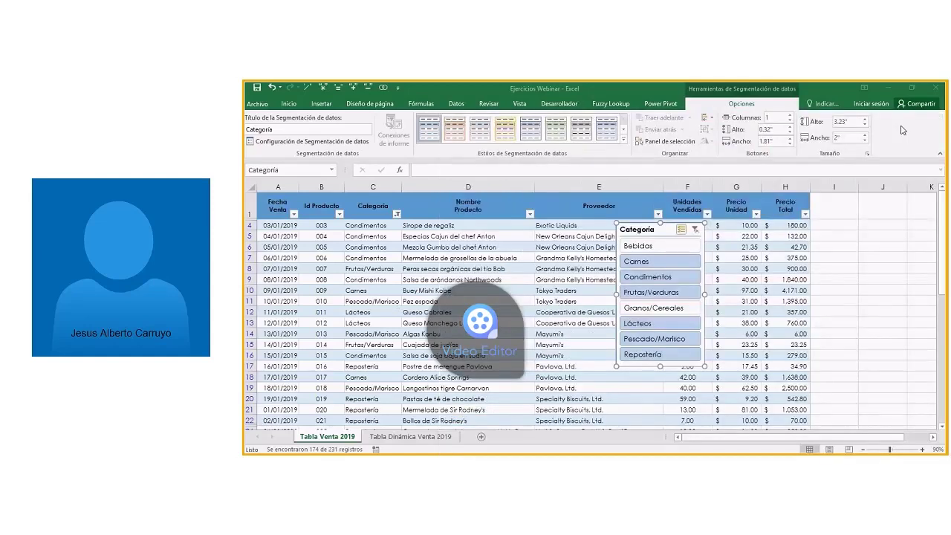
Step: Turn off the slicer's multiple selection and move the slicer off the table to the empty columns I and J
click(678, 232)
drag(678, 233, 882, 216)
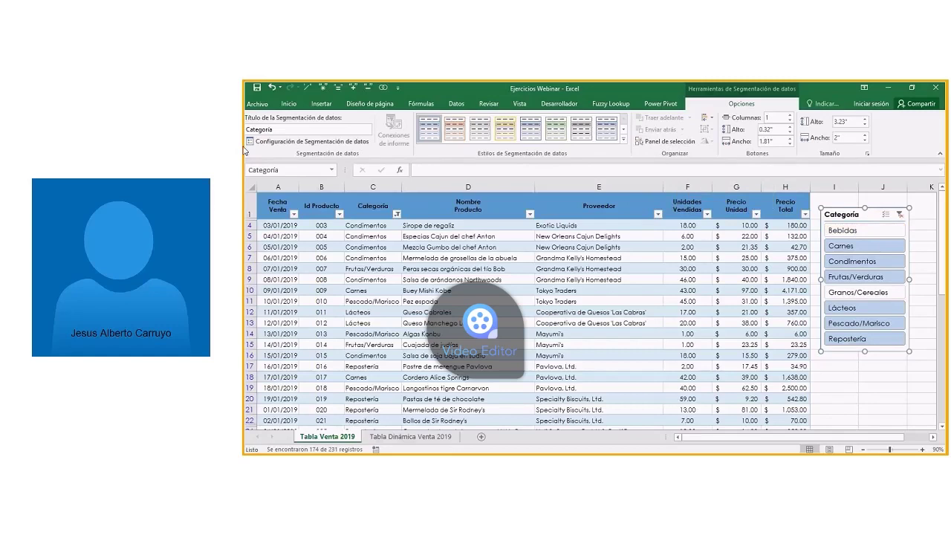
Step: Move the Categoría slicer over the Proveedor column and try to switch on its multiple selection
drag(846, 217, 742, 215)
right_click(756, 215)
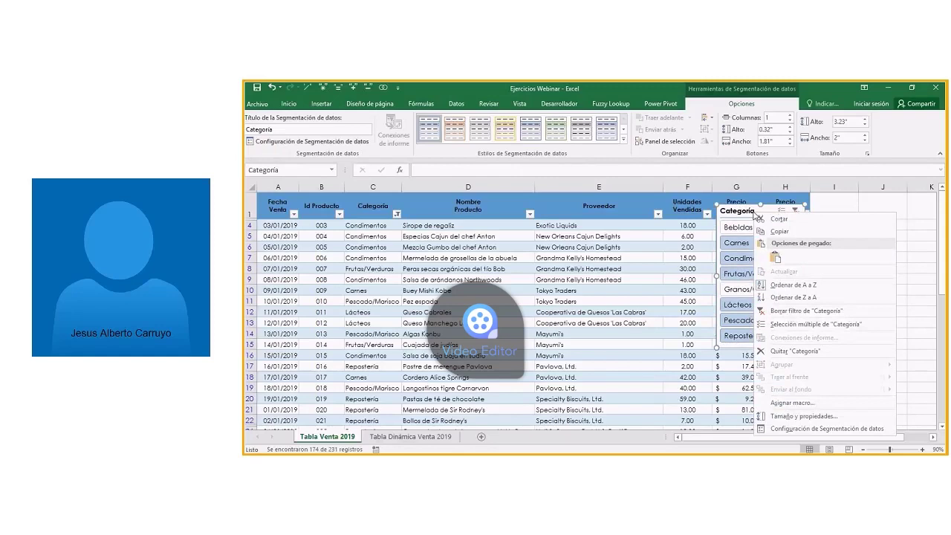
click(750, 213)
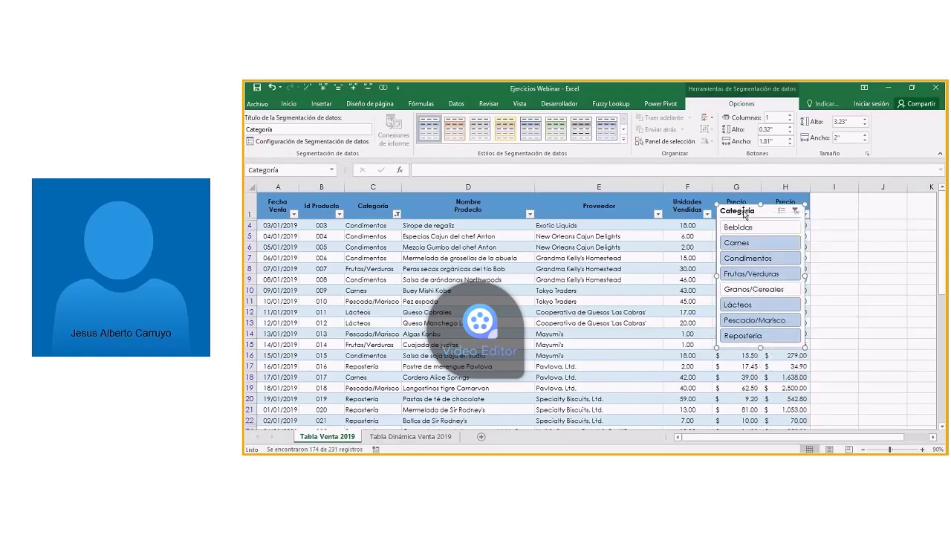
drag(731, 213, 659, 219)
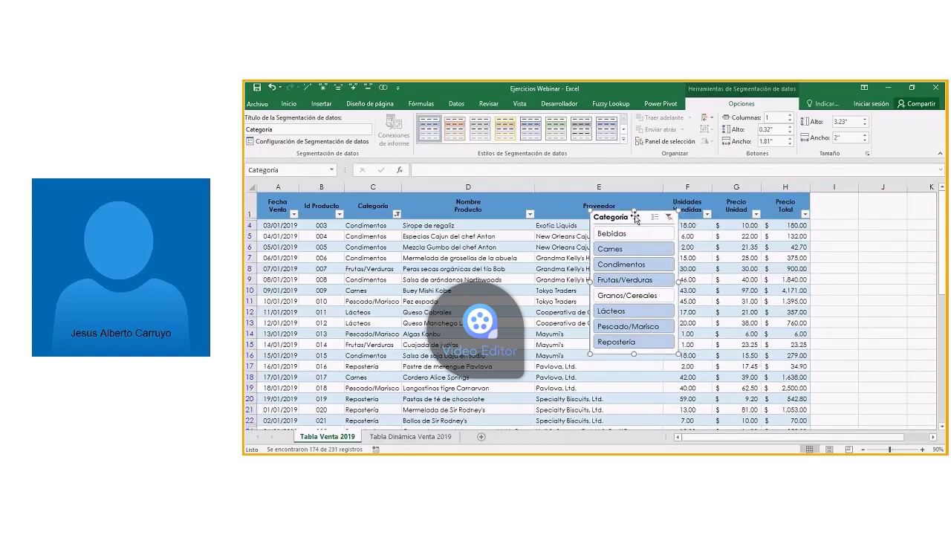
right_click(636, 216)
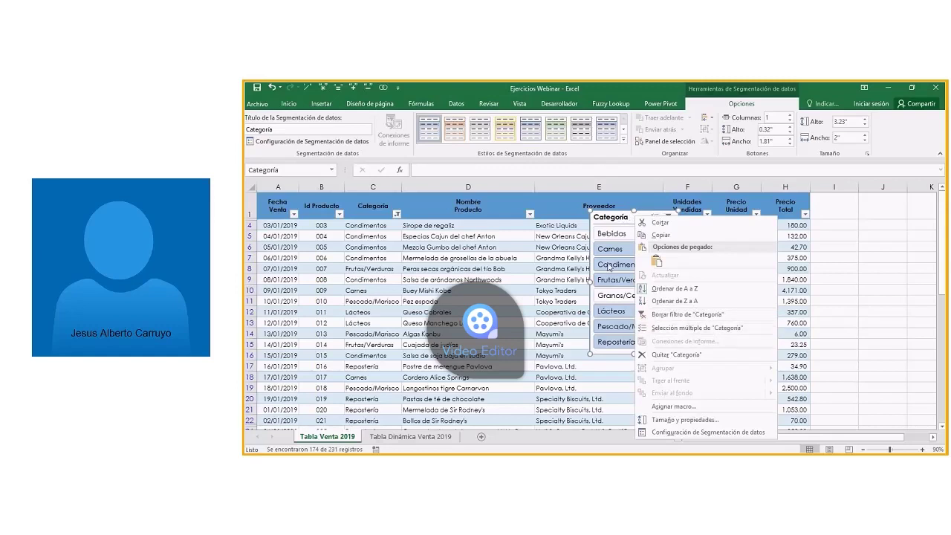
right_click(618, 217)
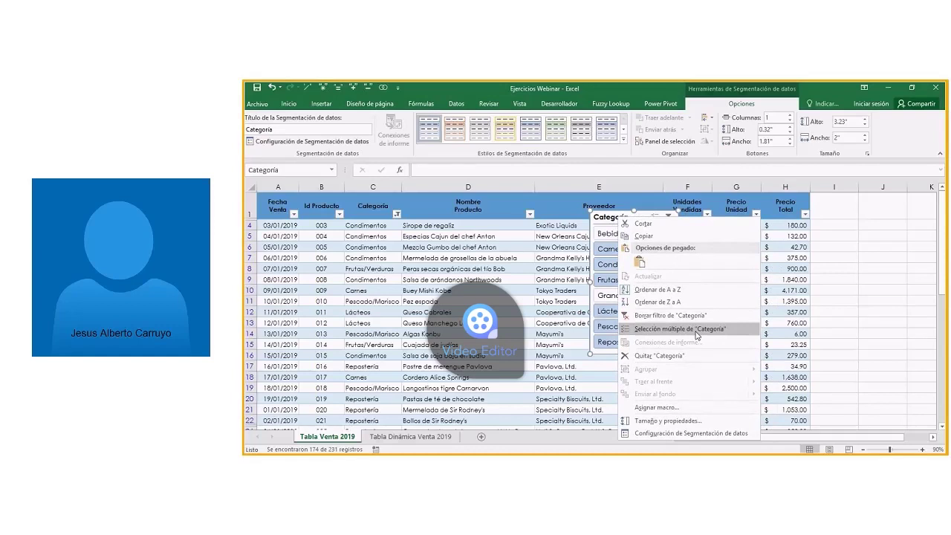
click(644, 329)
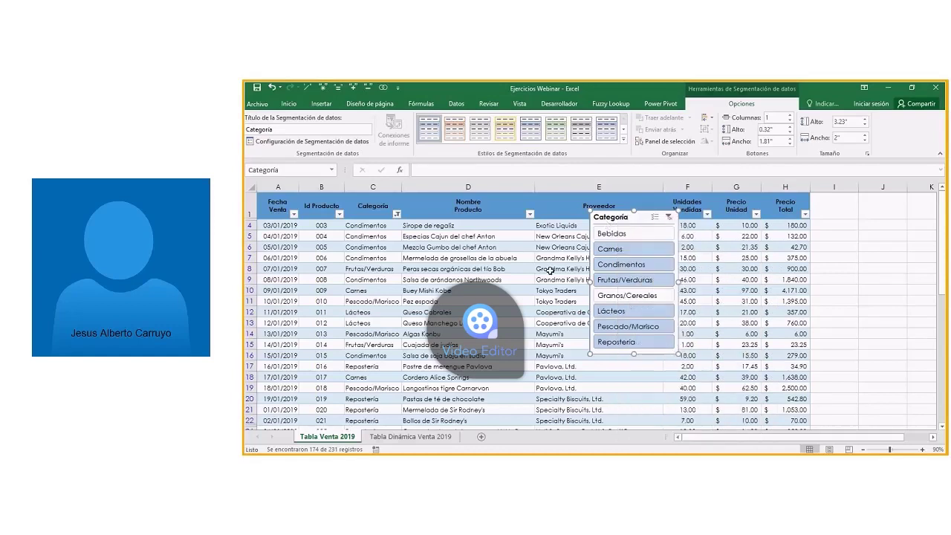
Step: Reposition the slicer over the Proveedor column and turn on its multiple selection
drag(619, 217, 854, 218)
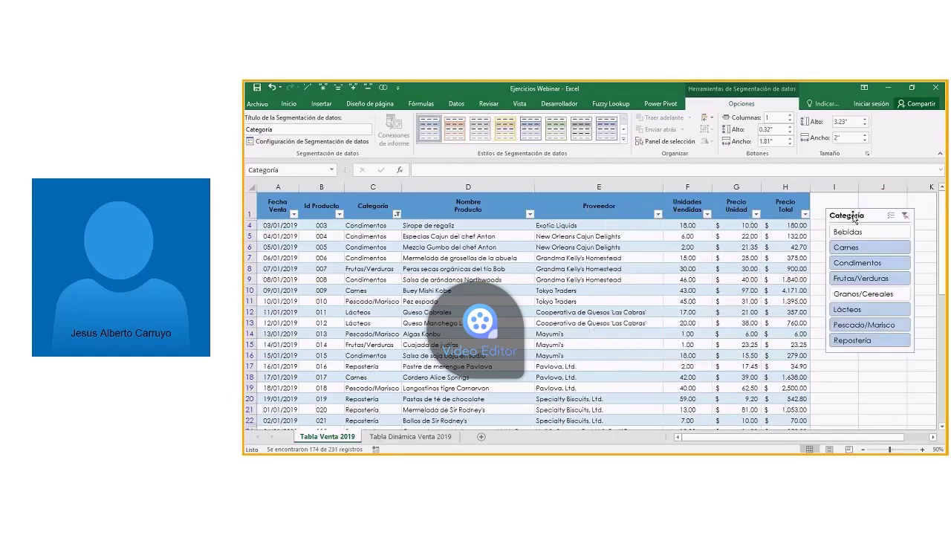
drag(853, 217, 853, 221)
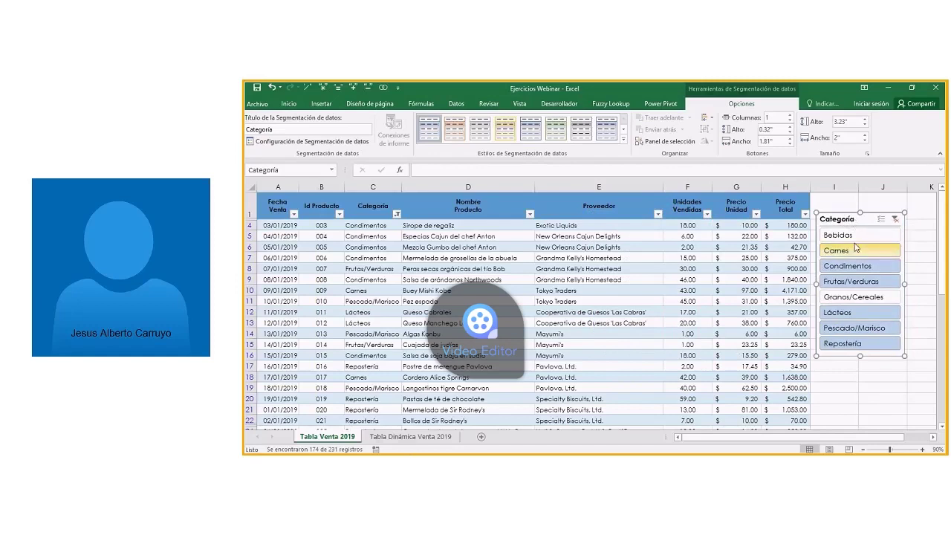
drag(841, 219, 577, 219)
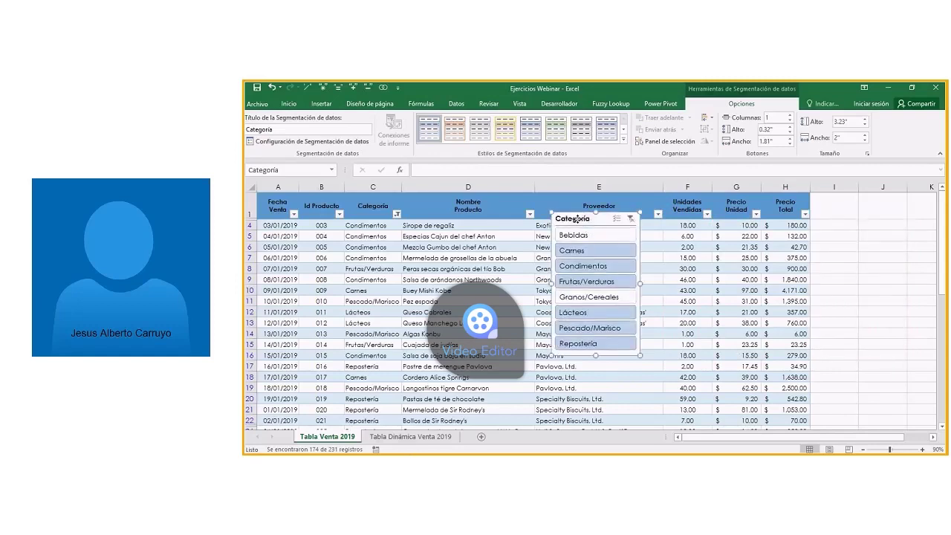
right_click(577, 218)
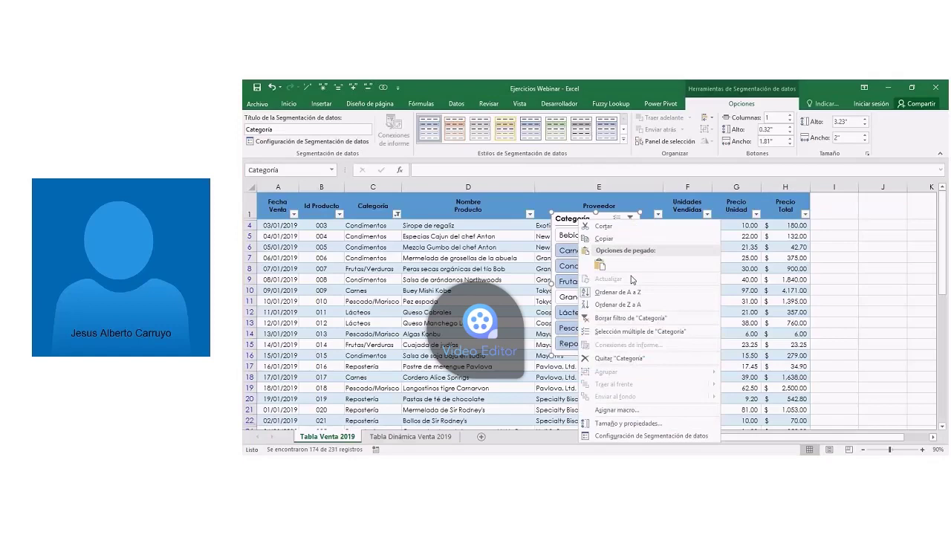
click(615, 331)
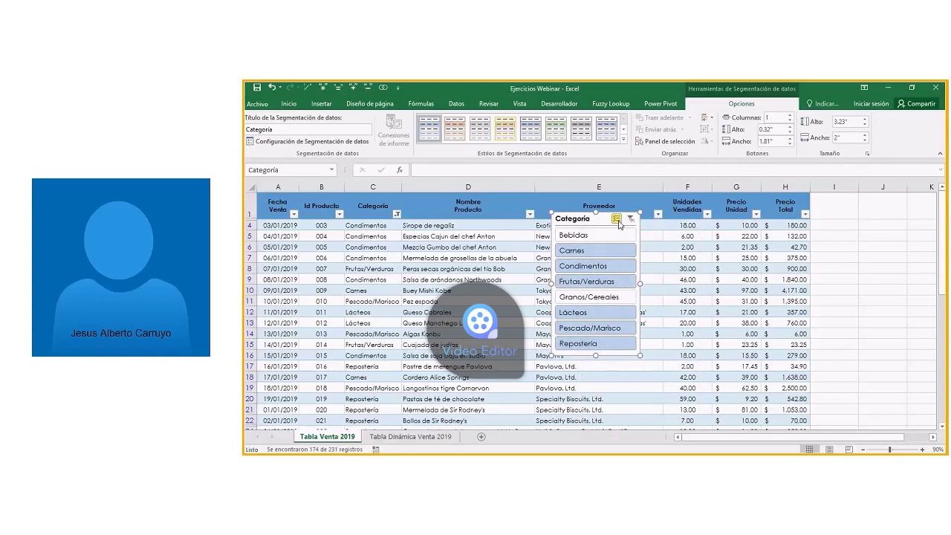
right_click(581, 218)
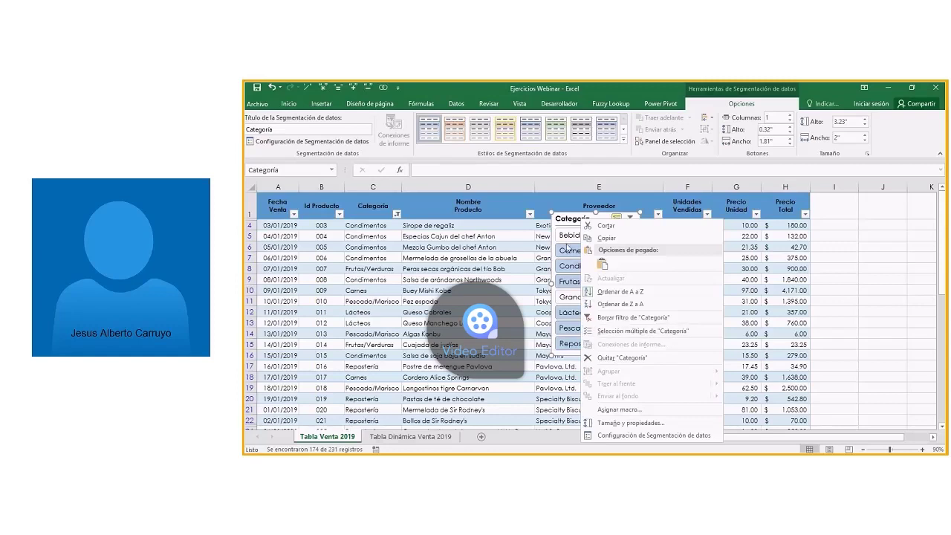
click(576, 220)
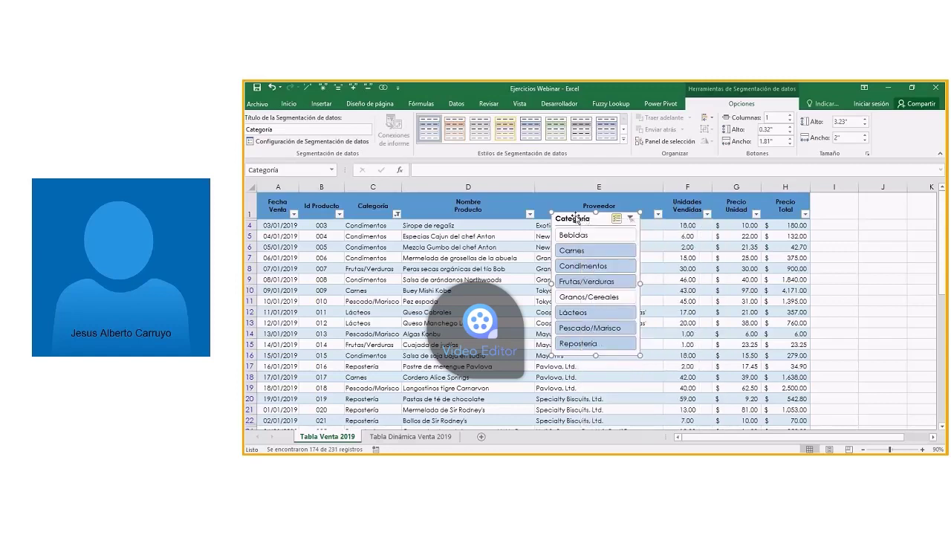
Step: Add Bebidas and Granos/Cereales to the slicer's selected categories and clear its filter
drag(577, 220, 619, 223)
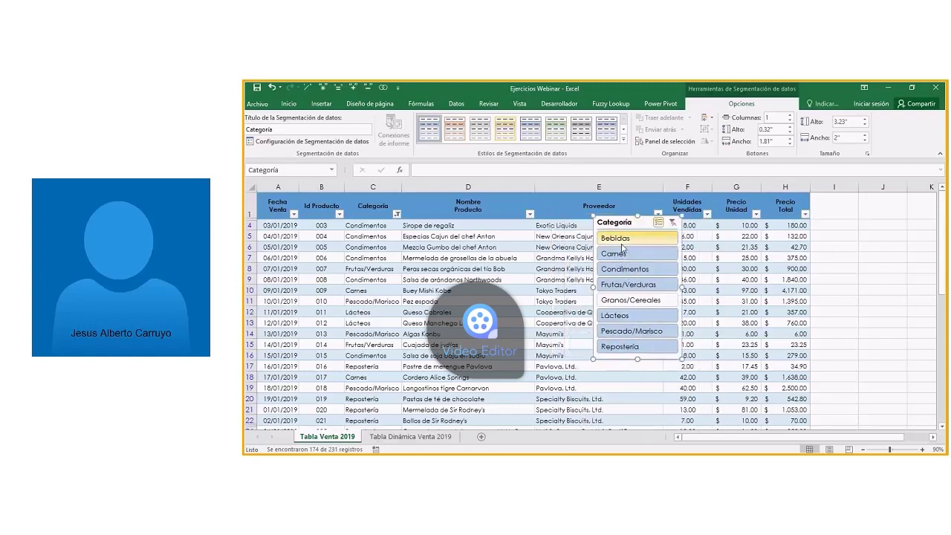
click(624, 241)
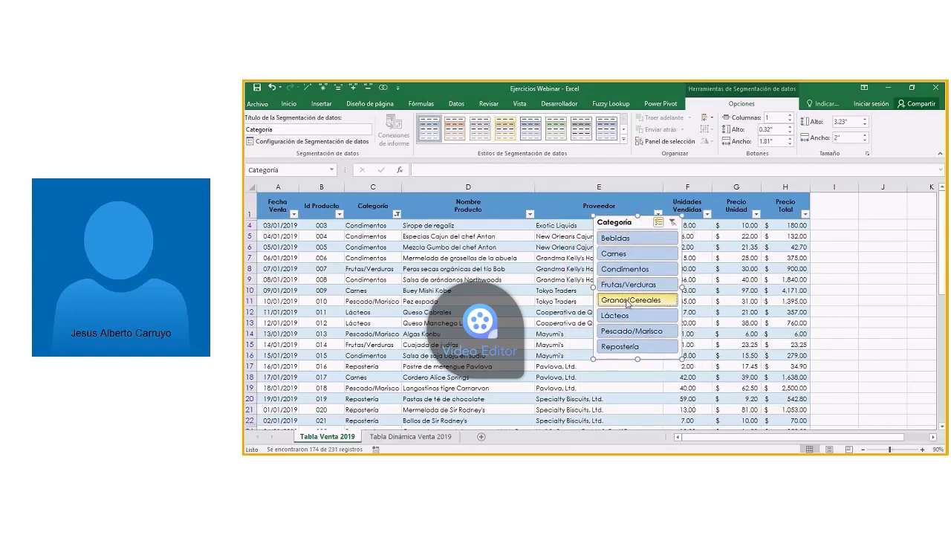
click(672, 222)
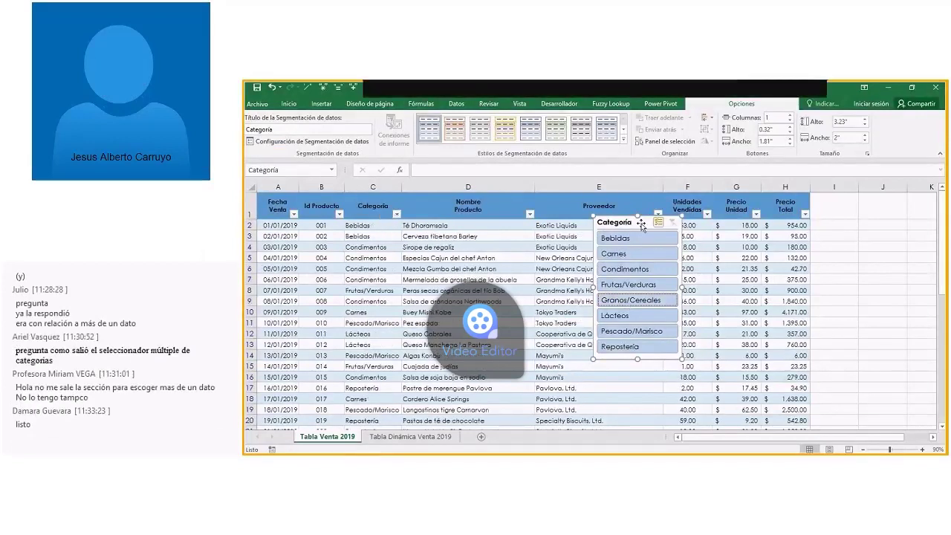
Step: Move the slicer over the Unidades Vendidas column, exclude Bebidas from the filter and clear it again
drag(641, 221, 687, 222)
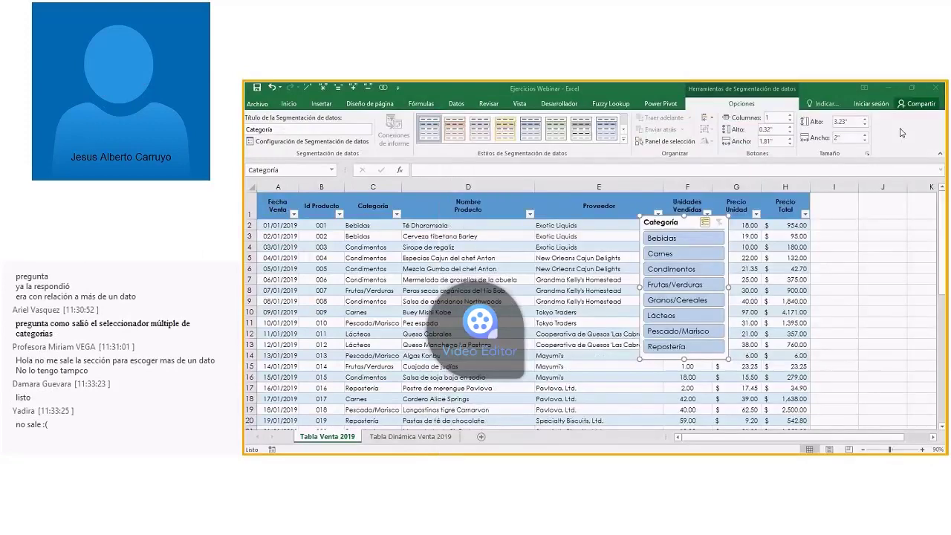
click(690, 238)
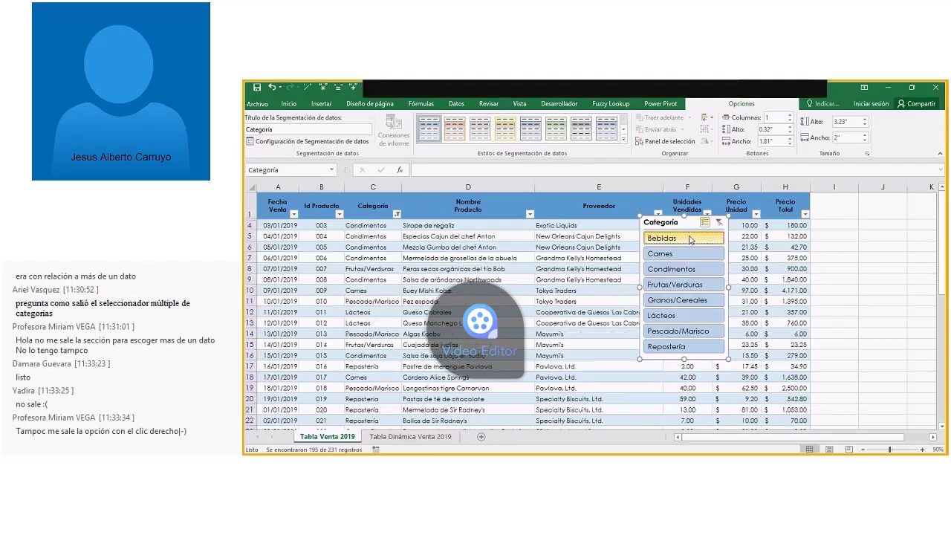
click(718, 222)
Step: Filter by Bebidas, Condimentos and Lácteos with multiple selection off and move the slicer to the empty columns I and J
click(686, 239)
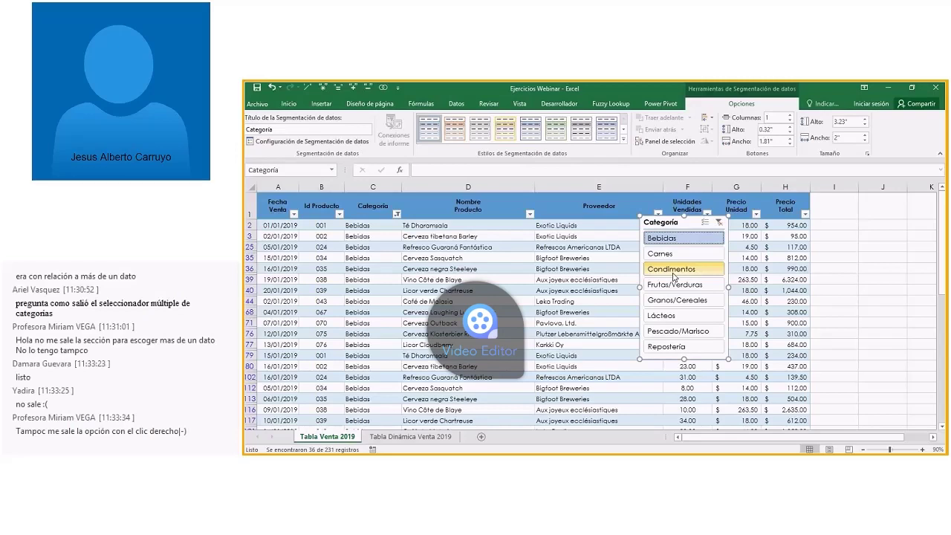
ctrl+click(673, 271)
ctrl+click(669, 315)
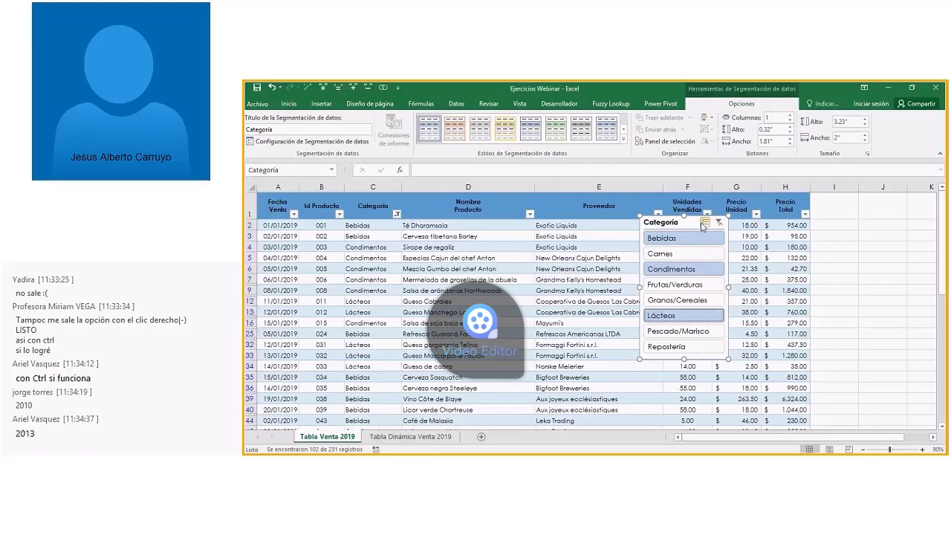
drag(683, 223, 857, 215)
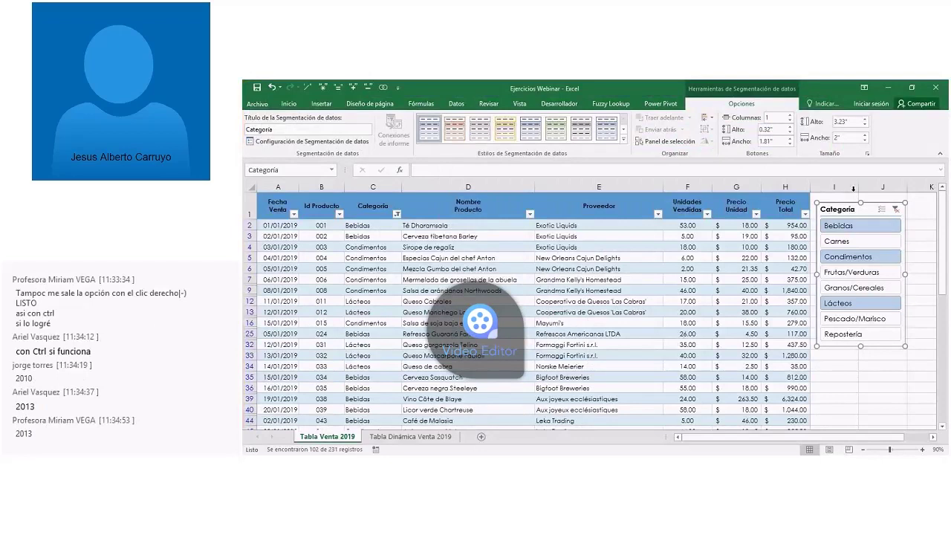
Step: Bring the slicer back over the table and replace its filter with Bebidas only
drag(850, 208, 526, 248)
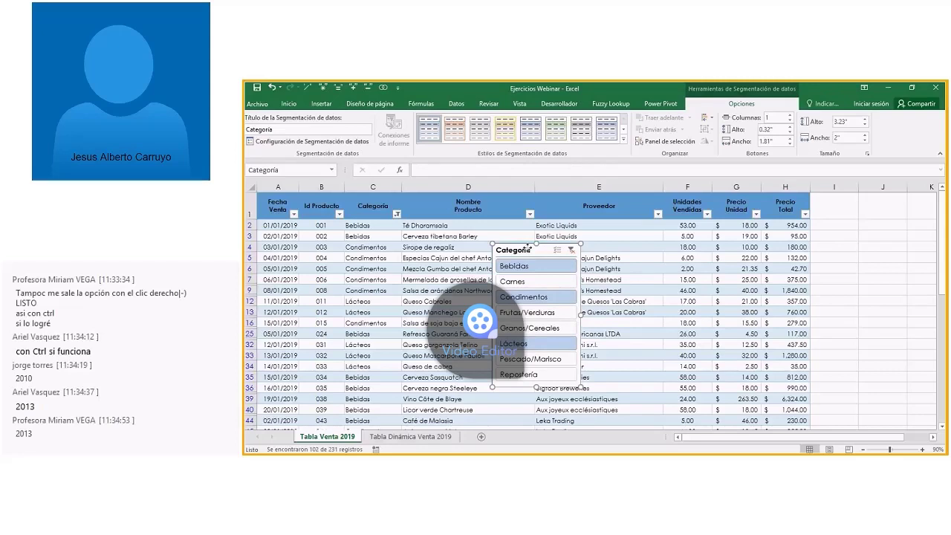
click(568, 252)
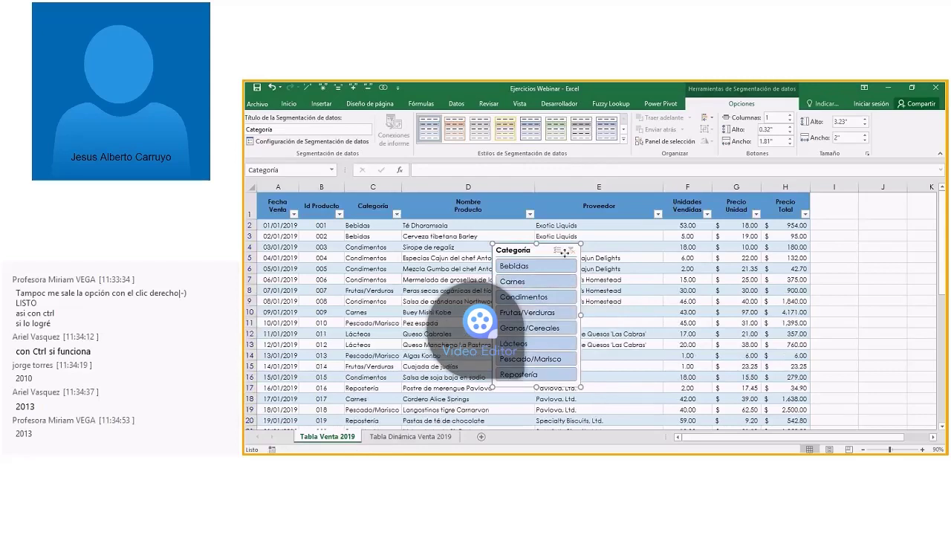
click(545, 266)
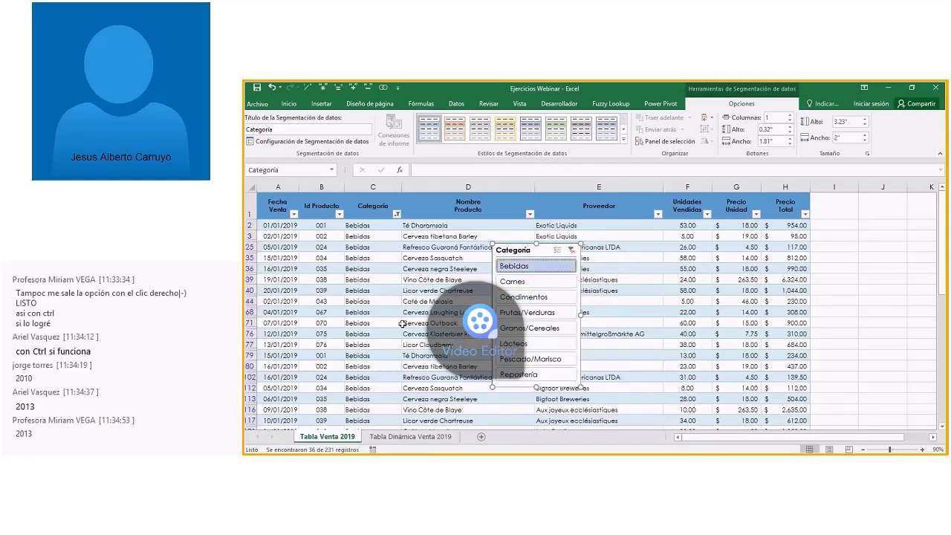
Step: Move the slicer off the table data to the empty columns I and J
drag(944, 241, 947, 217)
drag(513, 249, 592, 221)
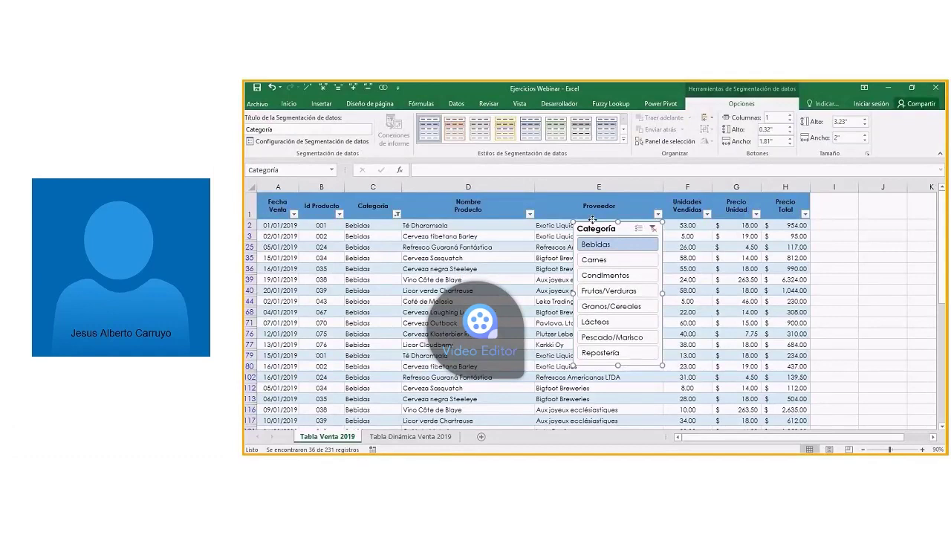
drag(592, 220, 817, 250)
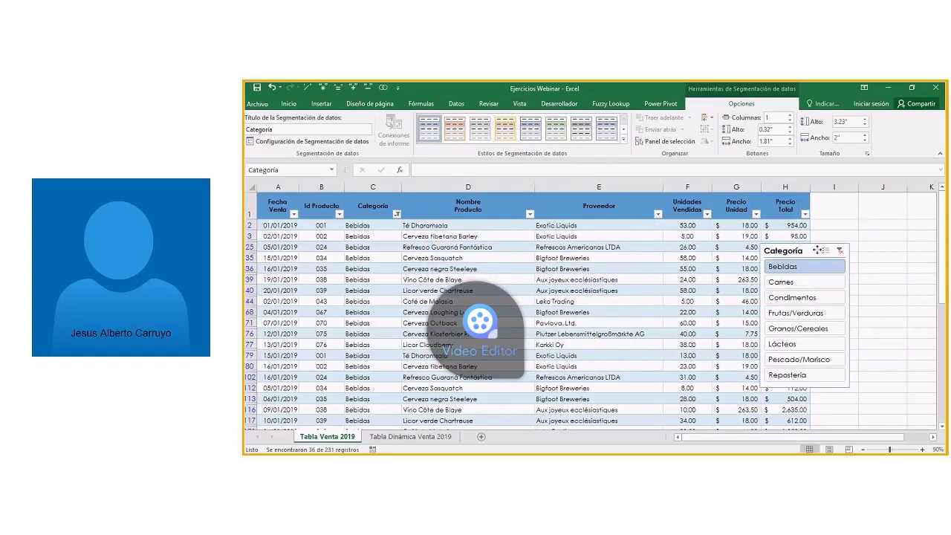
drag(817, 251, 876, 236)
Step: Clear the slicer's filter and insert 14 blank rows above the table's header row
drag(249, 214, 246, 334)
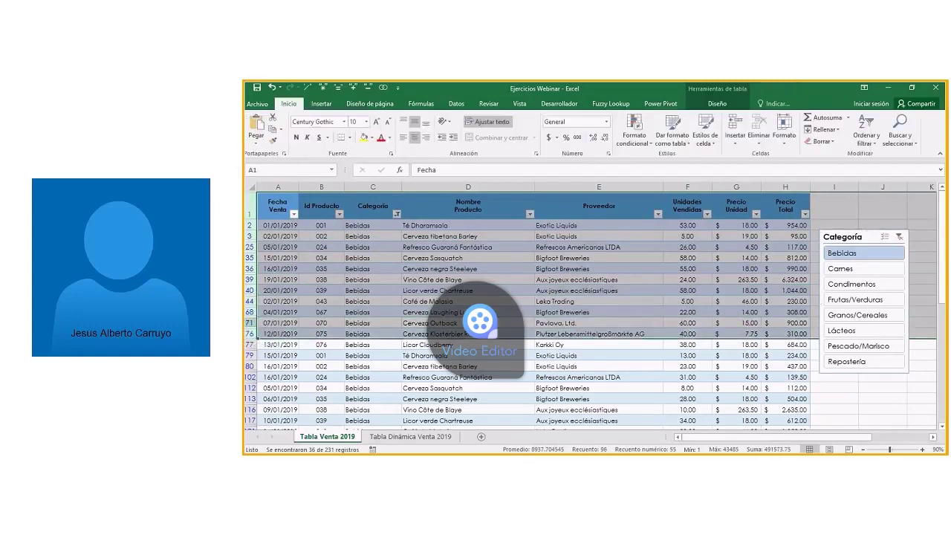
click(895, 239)
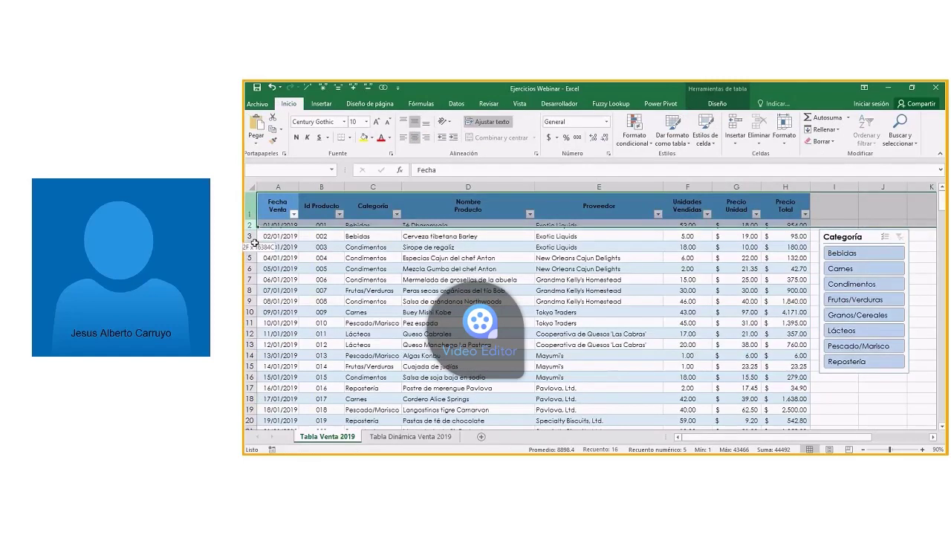
drag(253, 243, 251, 305)
right_click(250, 304)
click(295, 222)
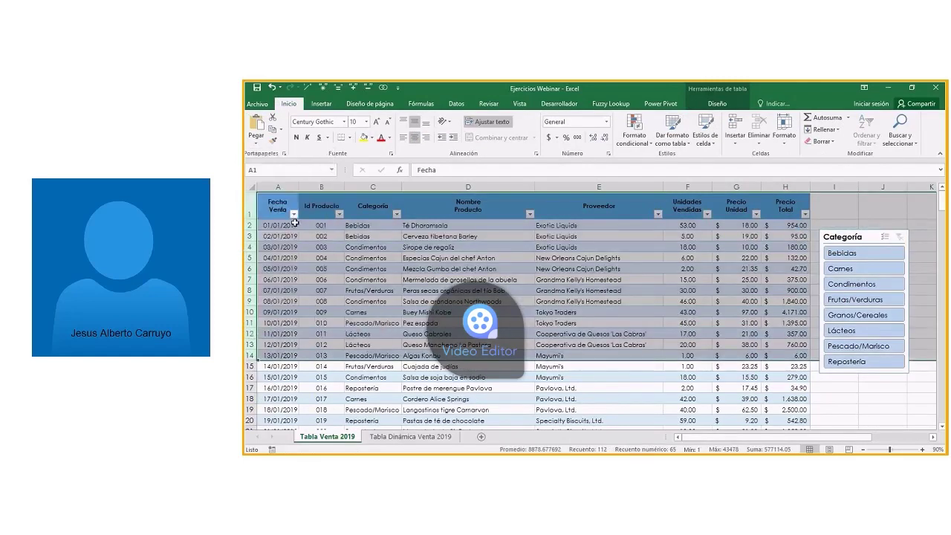
Step: Place the slicer in the blank rows above the table, over columns A and B
drag(815, 238, 285, 206)
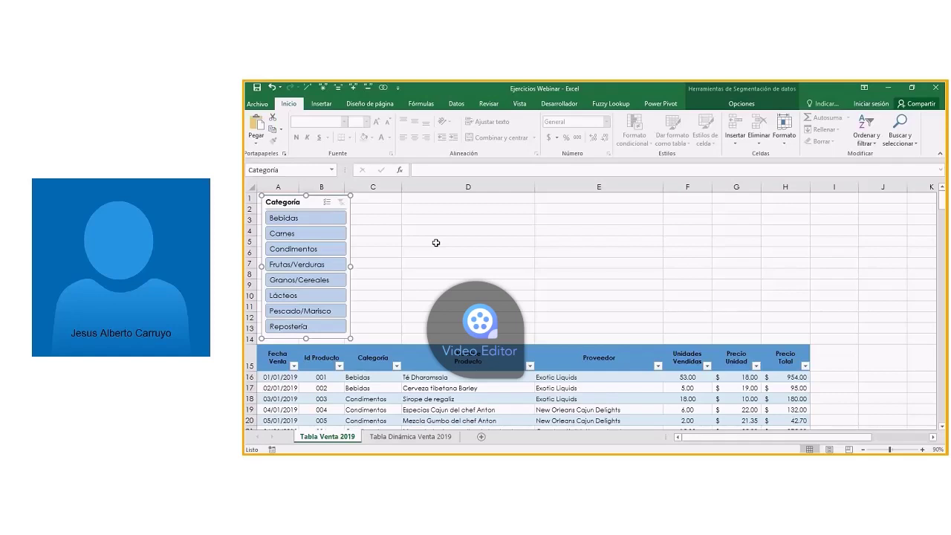
mouse_move(303, 208)
mouse_down()
mouse_move(319, 209)
mouse_move(311, 207)
mouse_up()
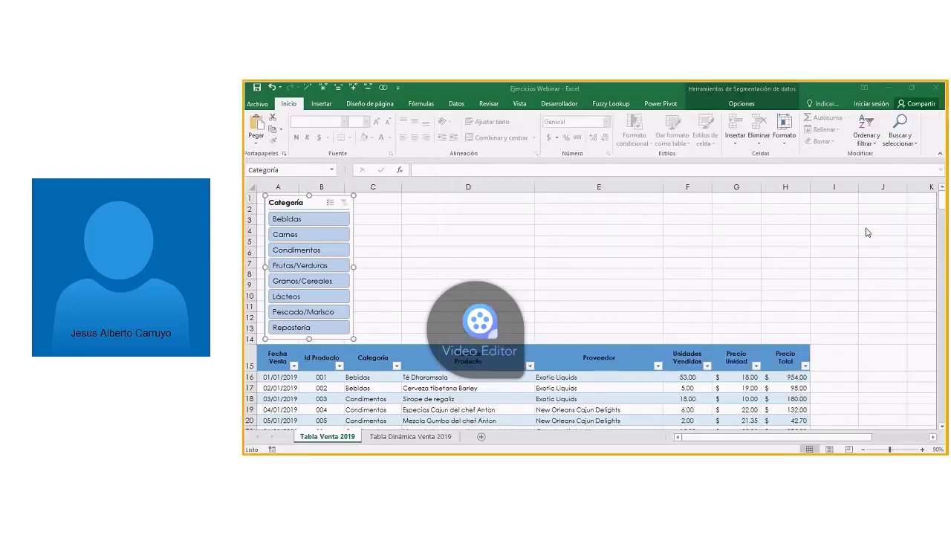
mouse_move(299, 202)
mouse_down()
mouse_move(324, 208)
mouse_move(318, 215)
mouse_move(296, 203)
mouse_up()
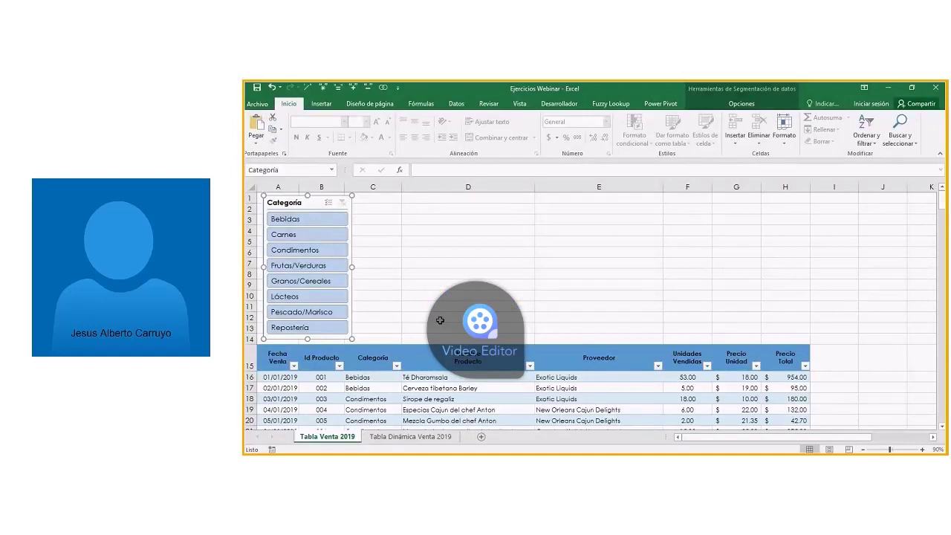
Step: Undo the slicer's move over columns A and B and the insertion of the blank rows above the table
click(413, 275)
click(393, 197)
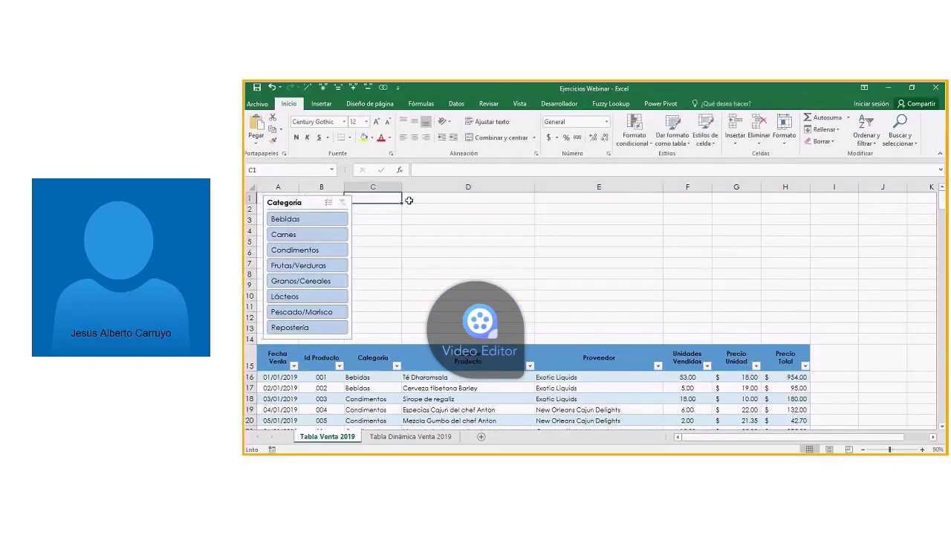
click(425, 201)
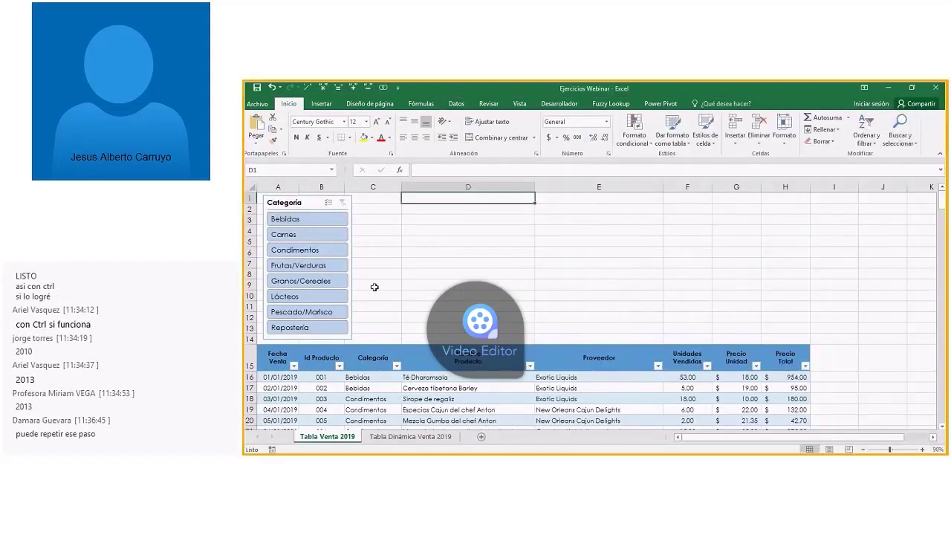
key(ctrl+z)
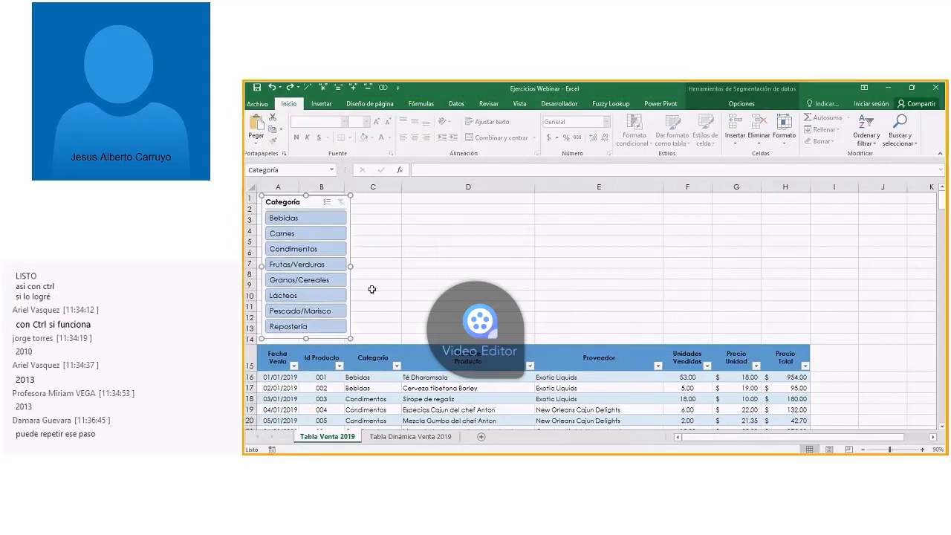
key(ctrl+y)
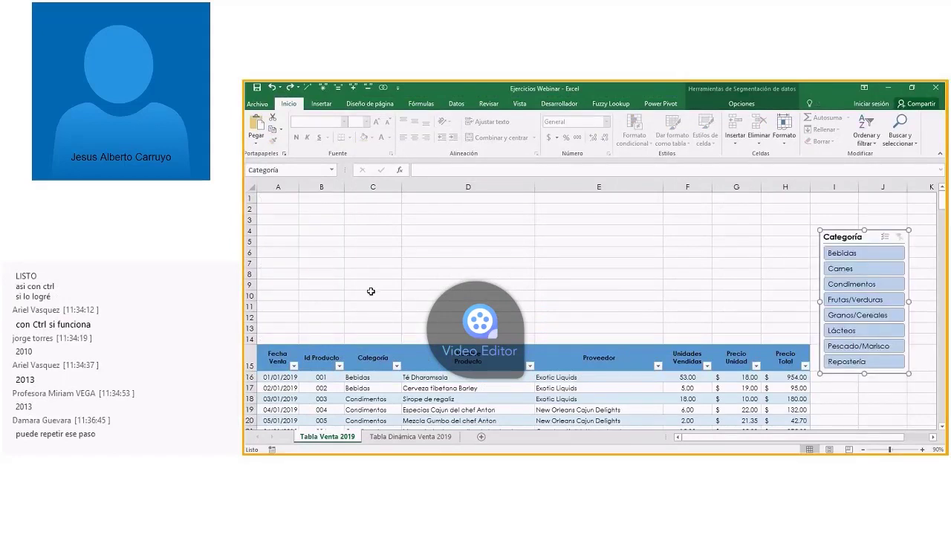
key(ctrl+z)
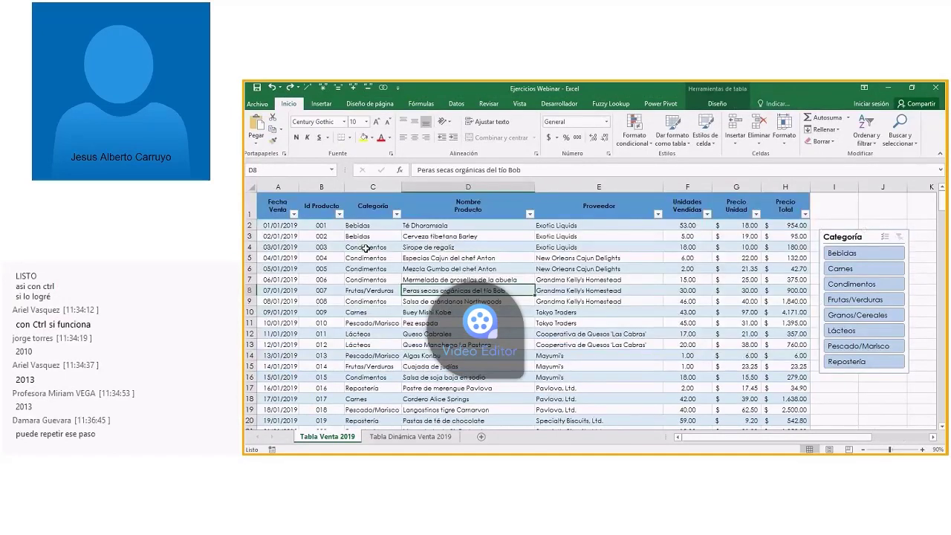
Step: Insert 10 blank rows above the table's header row
drag(250, 213, 251, 315)
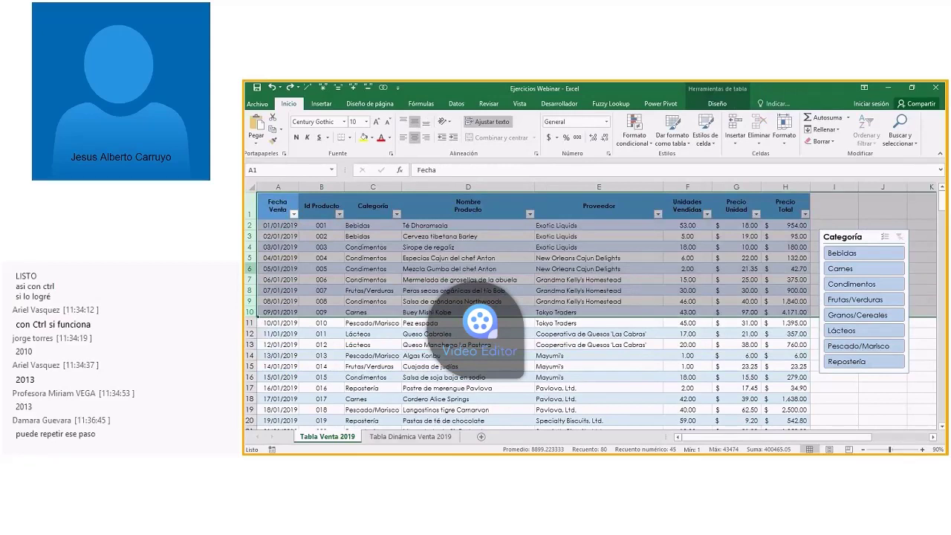
right_click(251, 267)
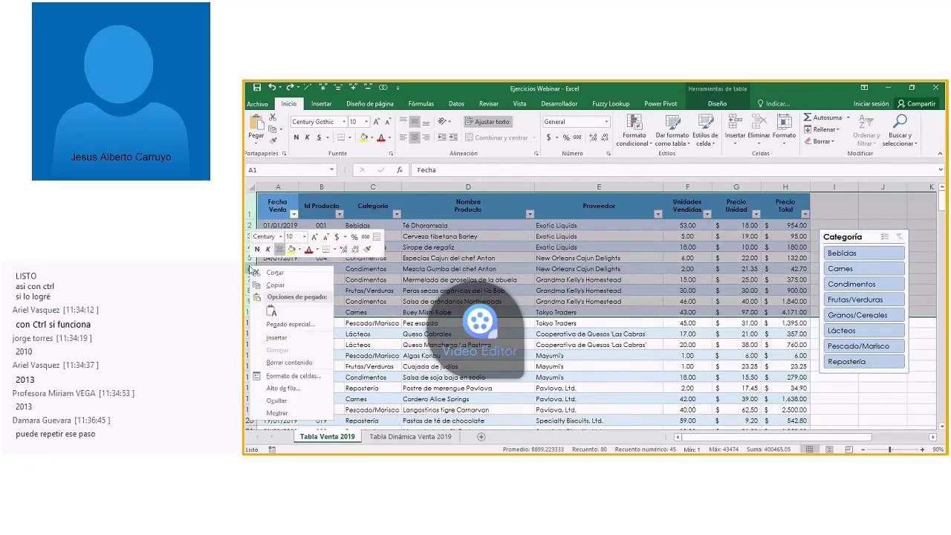
click(286, 342)
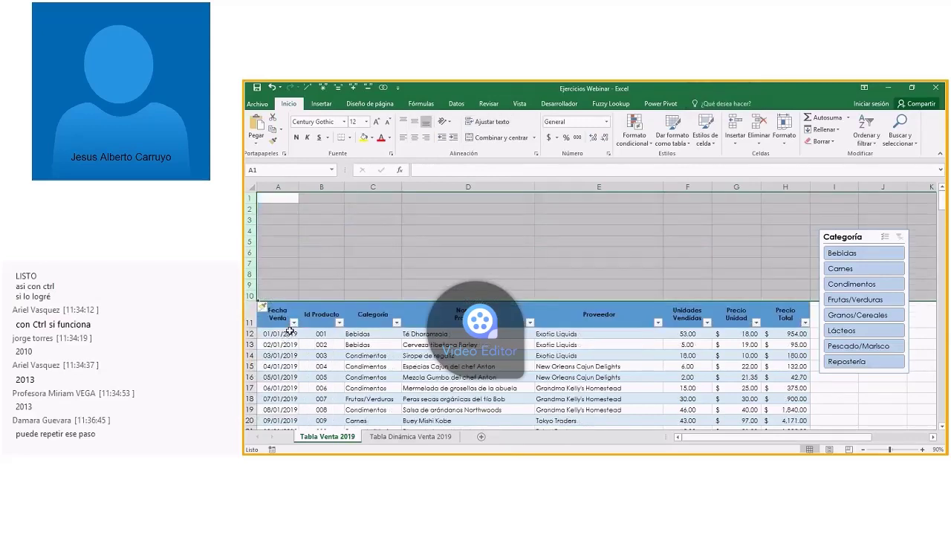
Step: Place the Categoría slicer over columns A and B above the table and shorten it to about 2.23" to fit the blank rows
drag(854, 238, 321, 209)
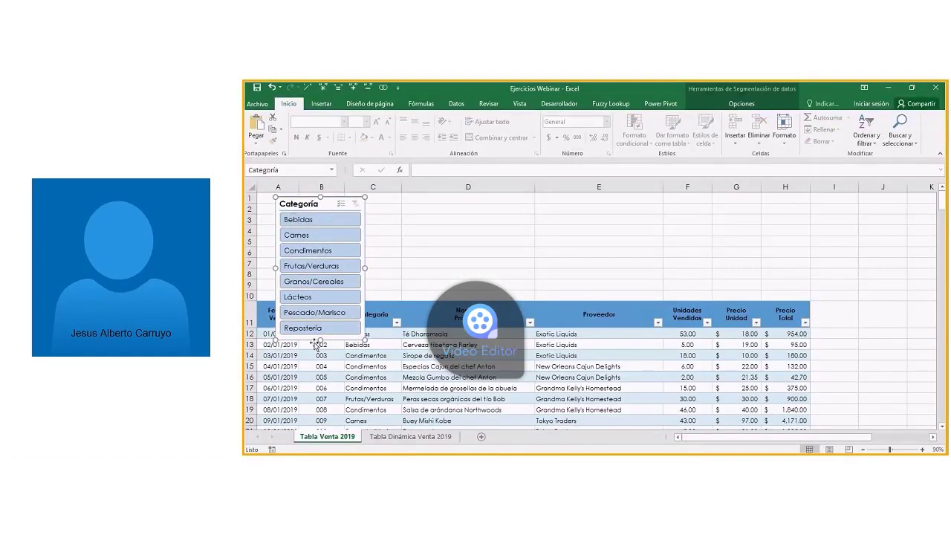
click(325, 296)
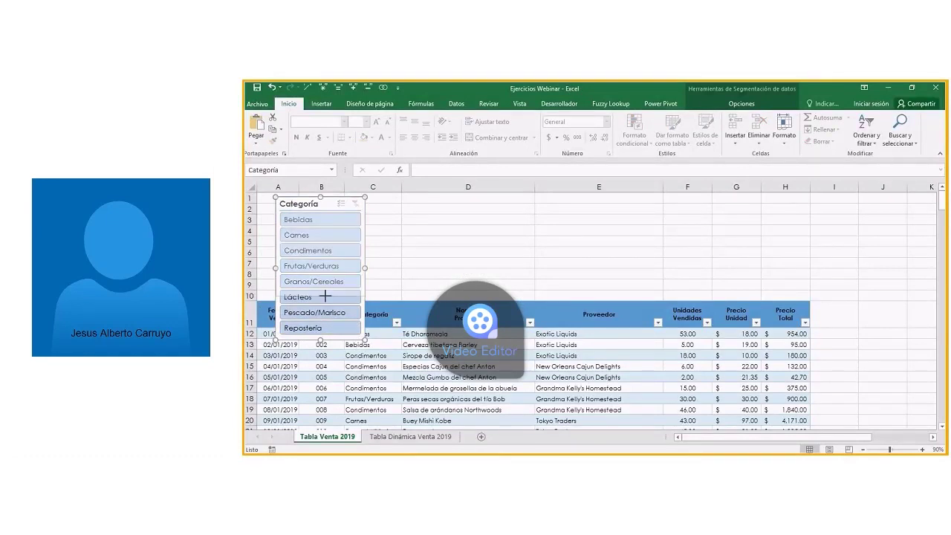
drag(325, 296, 325, 297)
drag(322, 203, 308, 204)
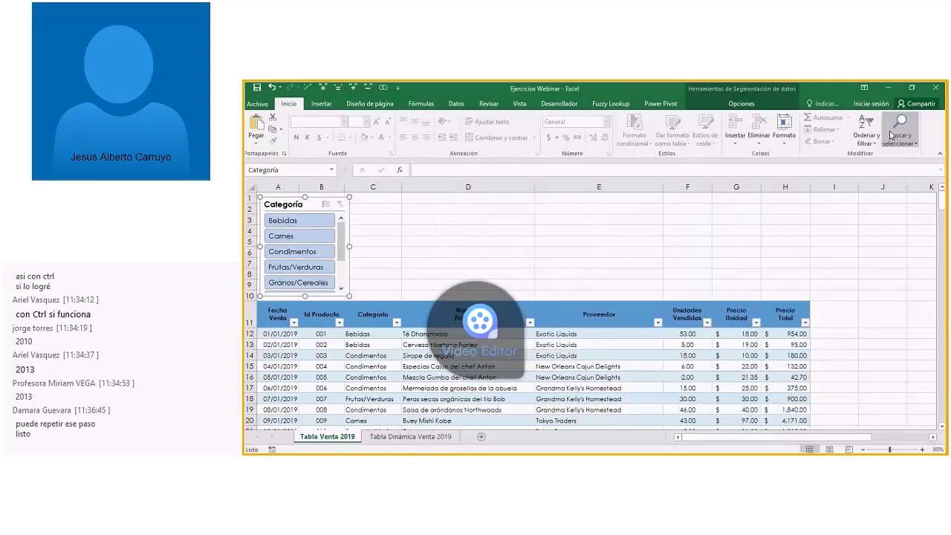
Step: Insert a second slicer for the table's Proveedor field
click(398, 356)
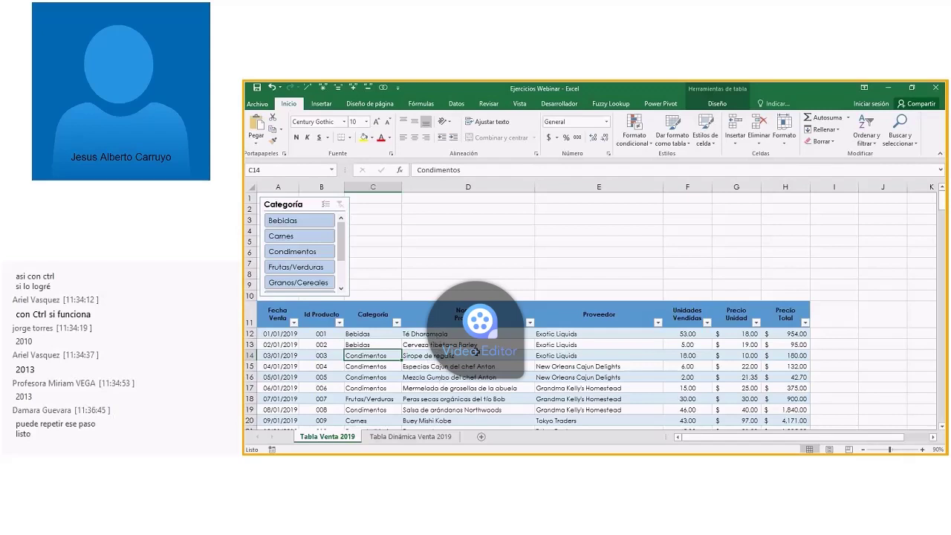
click(435, 356)
click(569, 365)
click(484, 388)
click(490, 364)
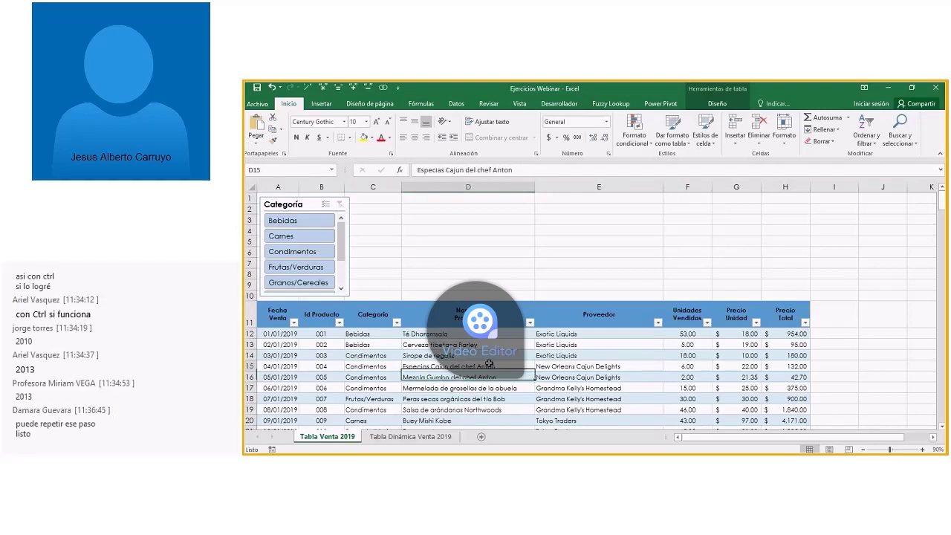
click(720, 106)
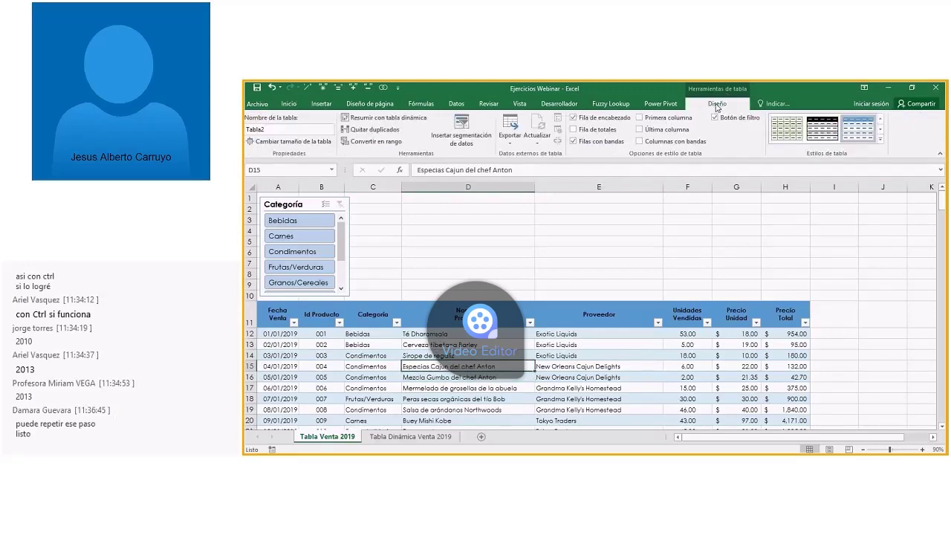
click(464, 139)
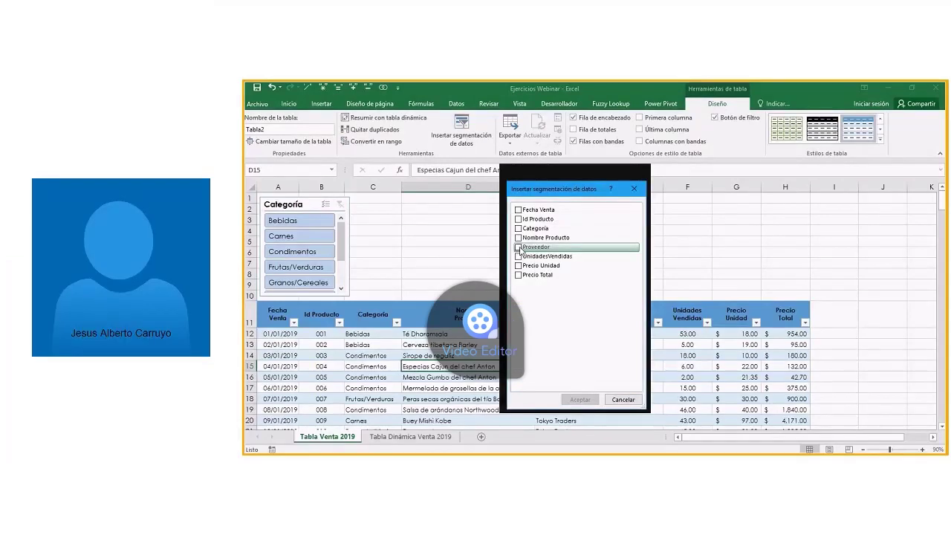
click(518, 246)
click(582, 401)
Step: Place the Proveedor slicer directly beside the Categoría slicer and shorten it to about 2.23" so it stays above the header row
drag(592, 256, 422, 225)
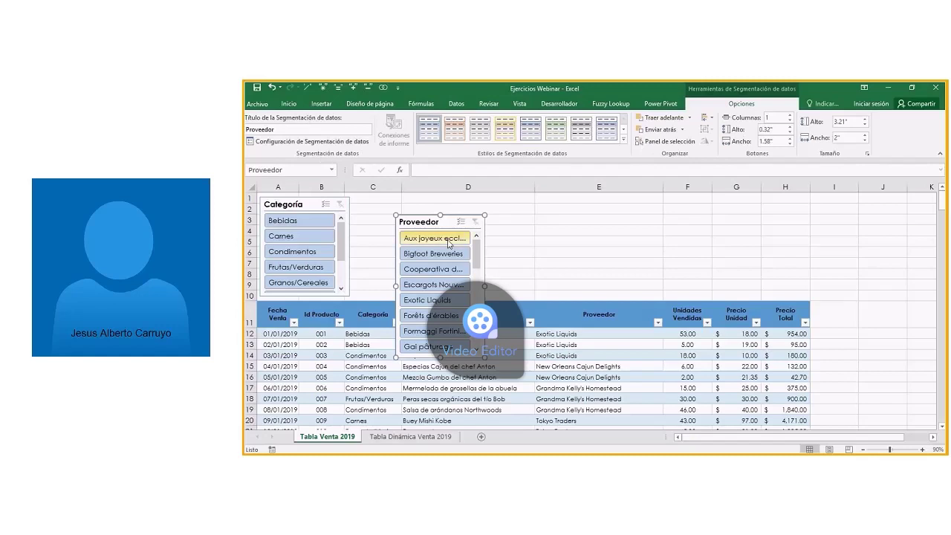
drag(424, 222, 385, 207)
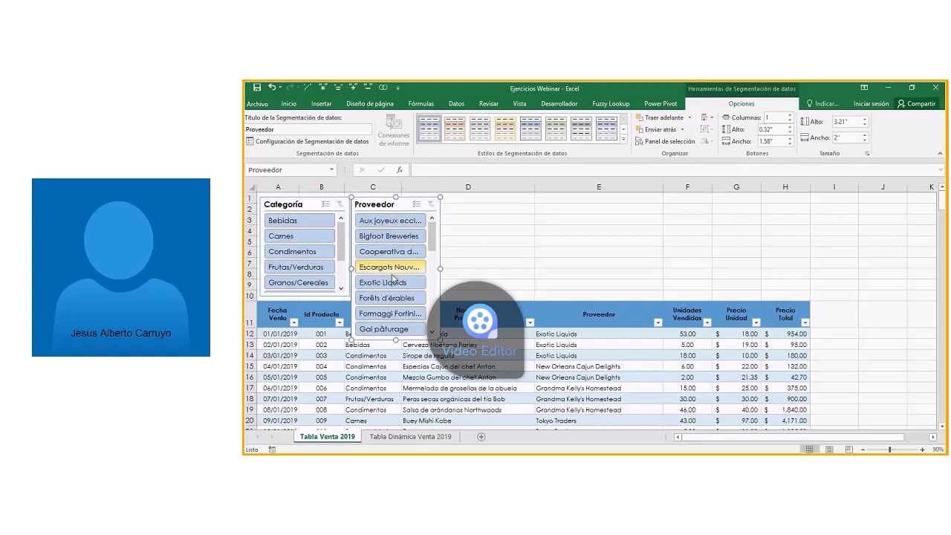
drag(394, 329, 399, 298)
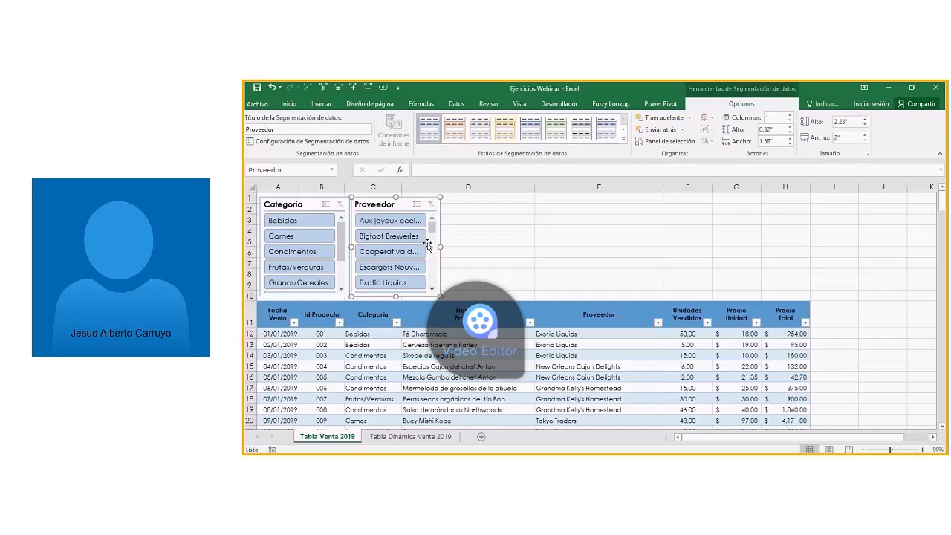
Step: Filter the table to the Bebidas category and the supplier Aux joyeux ecclésiastiques, and look through the supplier list
click(293, 223)
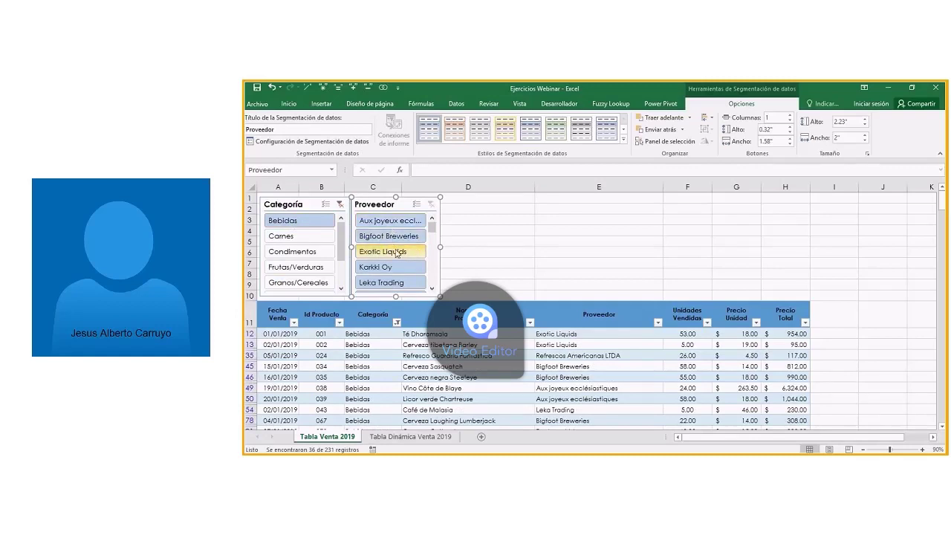
click(386, 222)
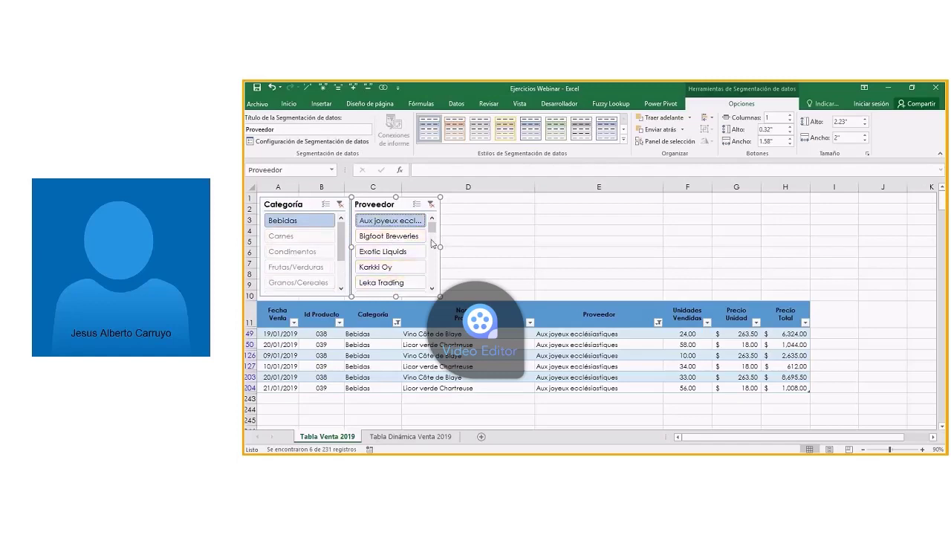
scroll(431, 246, down, 3)
scroll(431, 250, up, 3)
Step: Switch the category filter to Carnes, clear the Proveedor filter and review the suppliers offered for that category
click(299, 244)
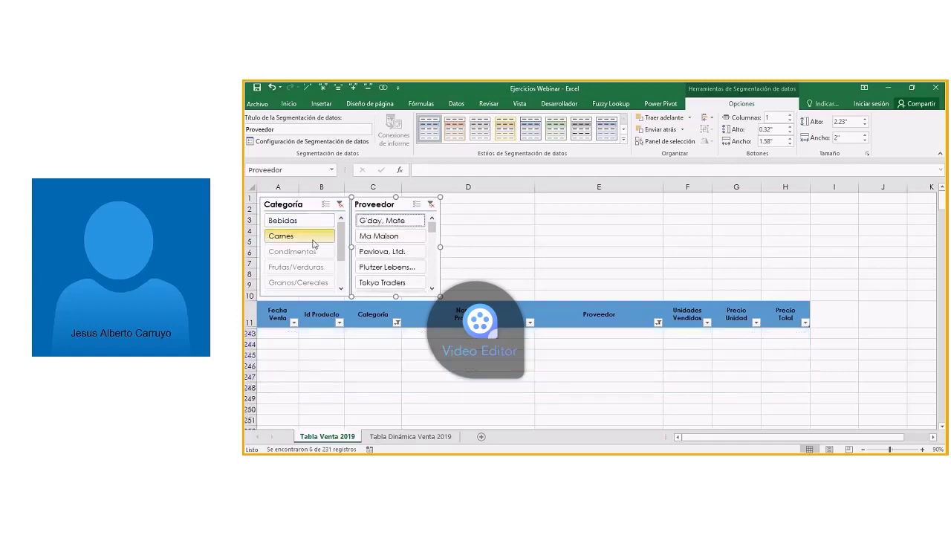
click(431, 203)
mouse_move(431, 223)
mouse_down()
mouse_move(434, 246)
mouse_move(433, 233)
mouse_up()
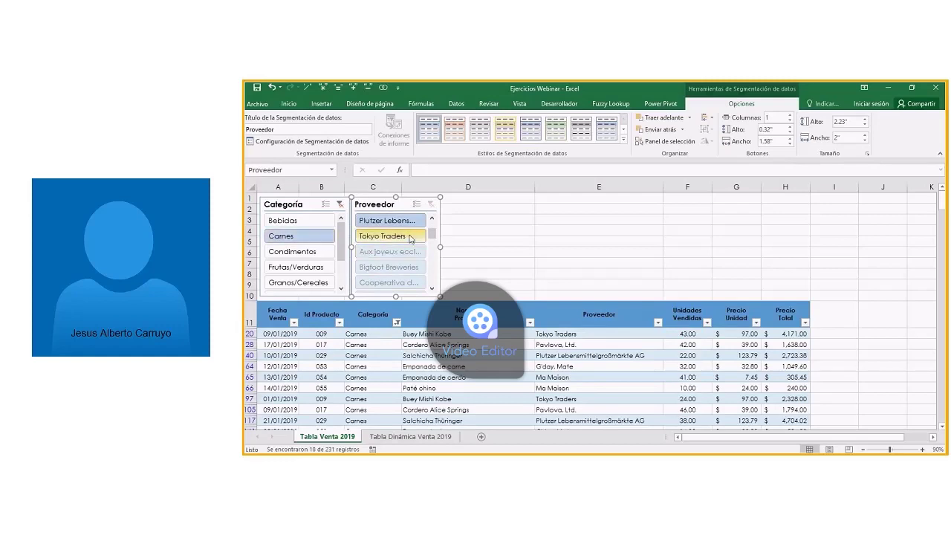
mouse_move(433, 234)
mouse_down()
mouse_move(432, 265)
mouse_move(433, 227)
mouse_up()
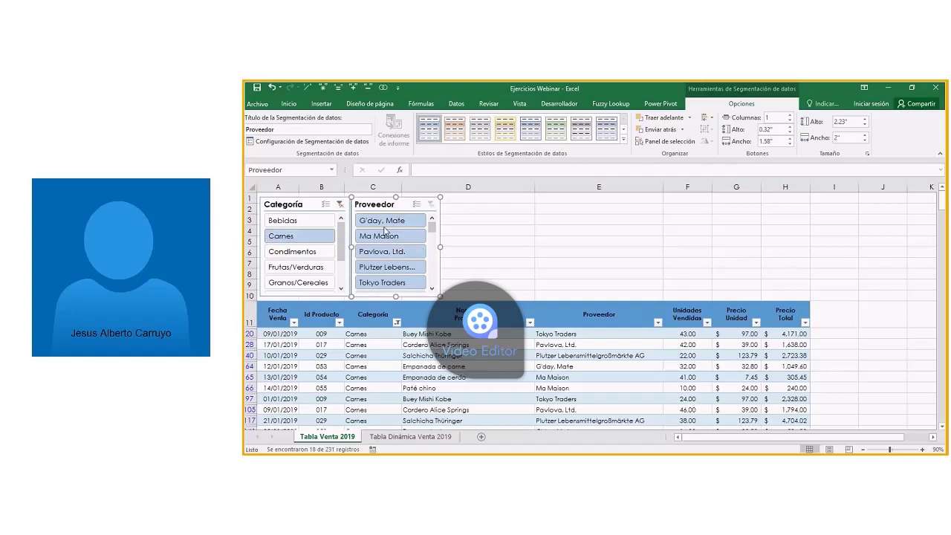
right_click(454, 217)
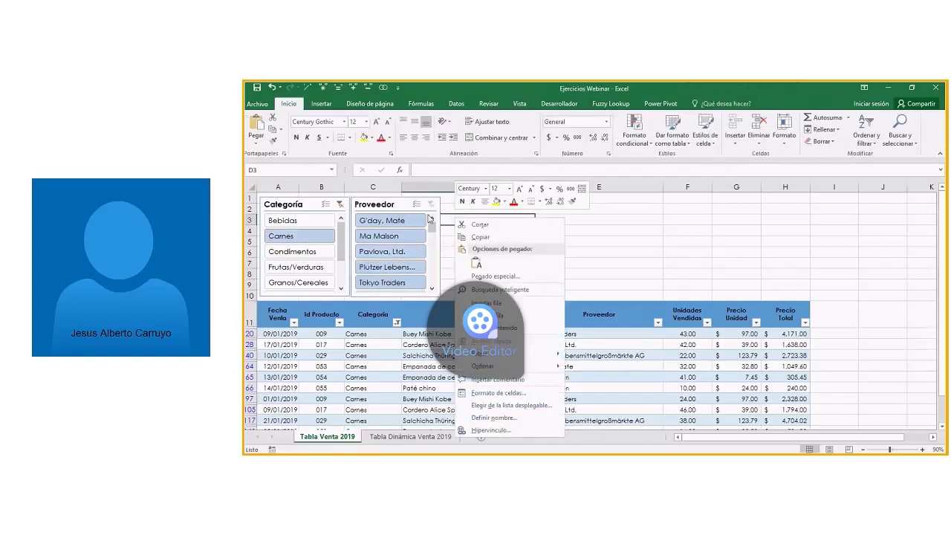
key(Escape)
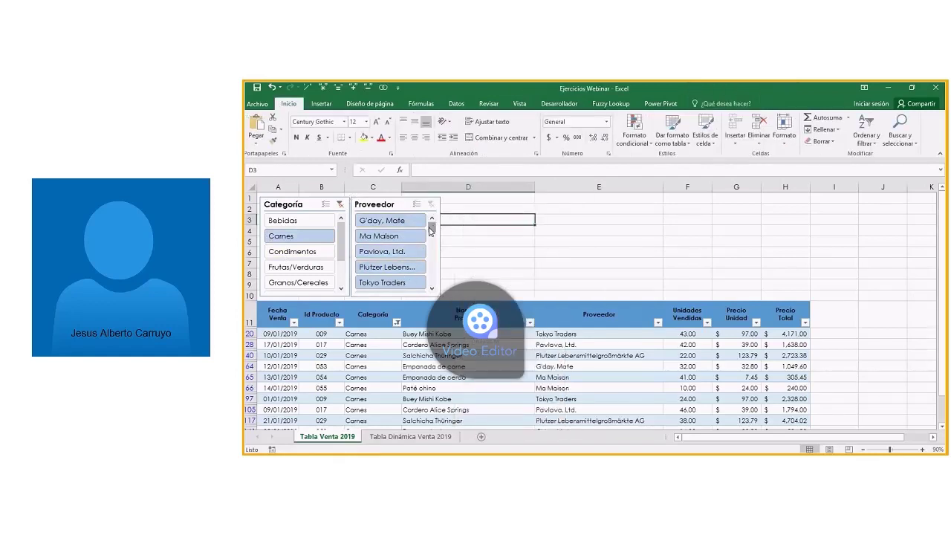
Step: Clear the Categoría slicer's filter so that the table lists all sales
click(340, 204)
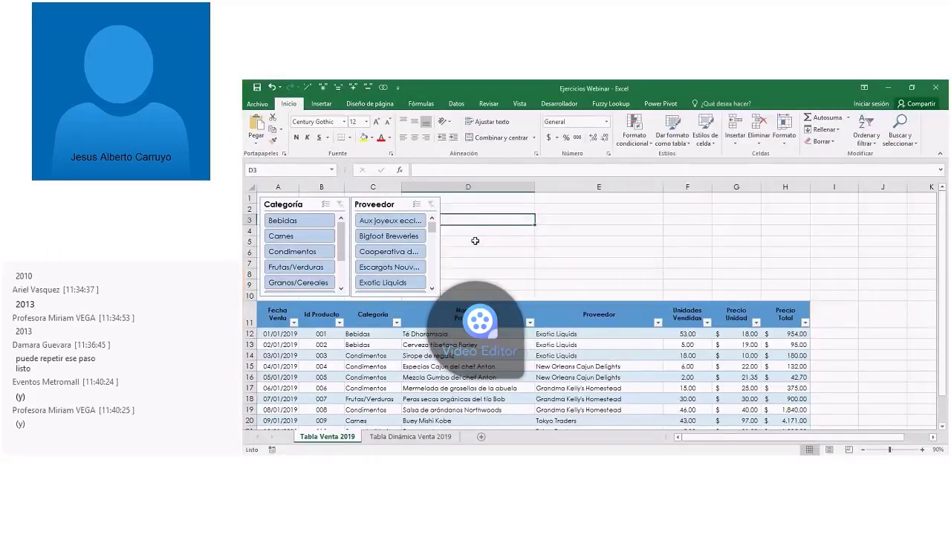
click(379, 208)
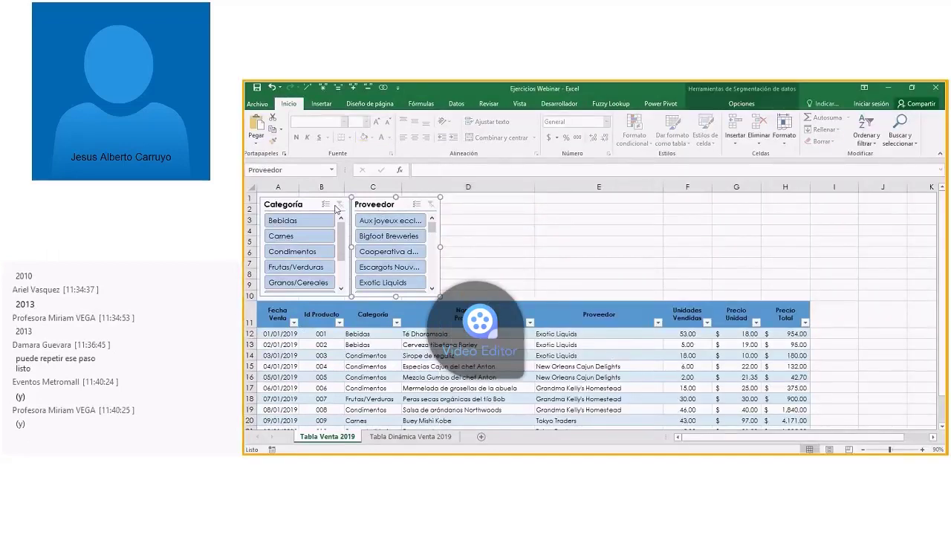
click(349, 205)
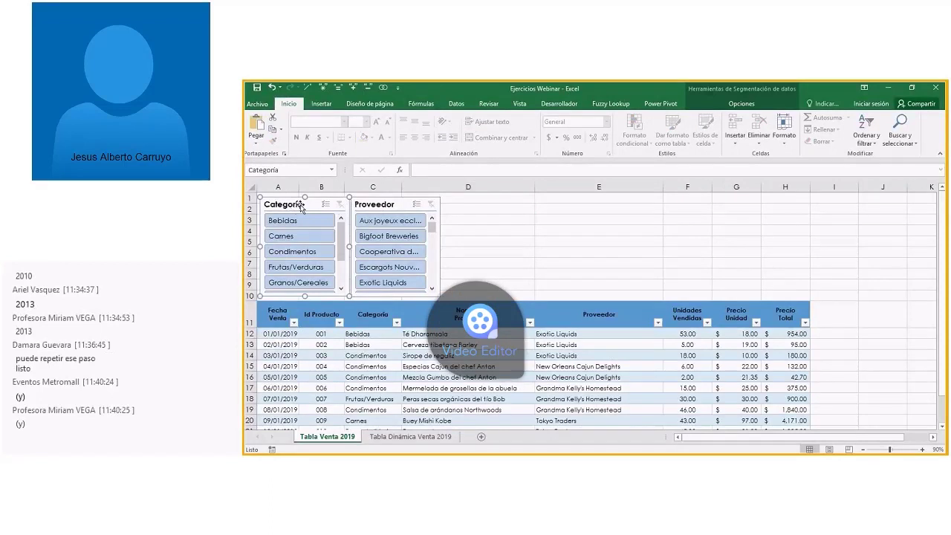
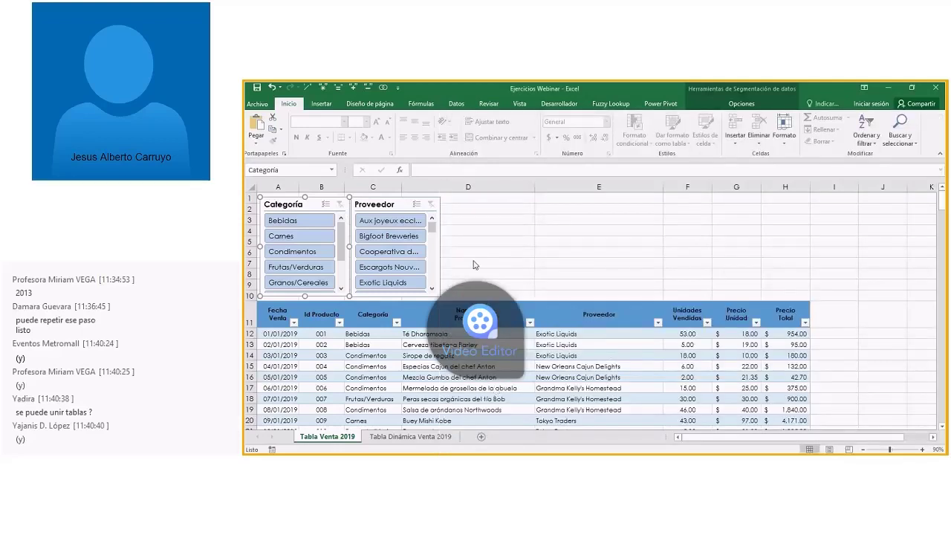
Step: Apply the orange slicer style from the Oscuro group to the Categoría slicer
click(482, 252)
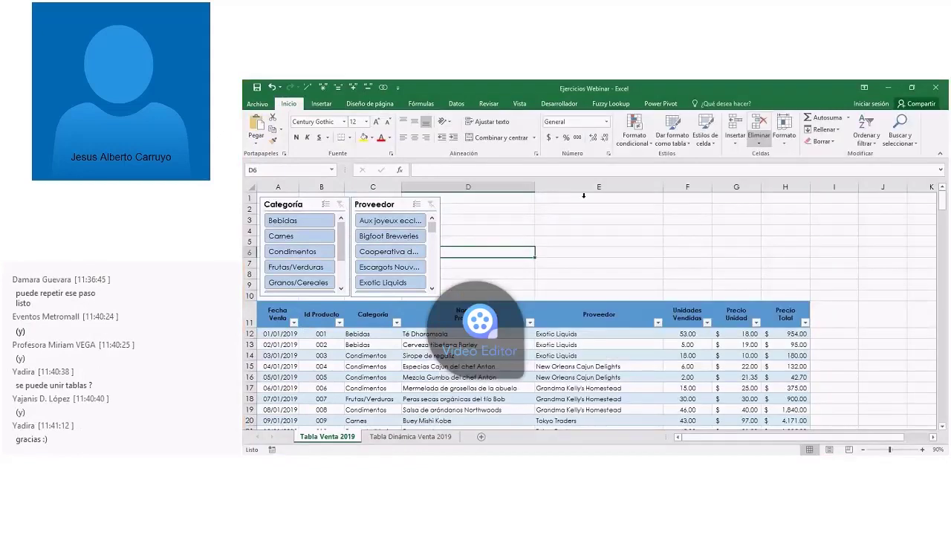
click(297, 203)
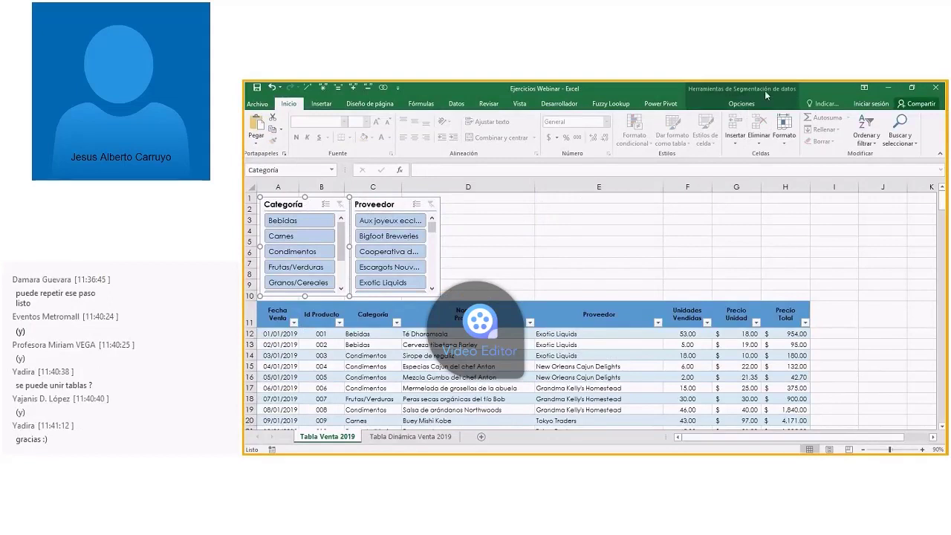
click(743, 104)
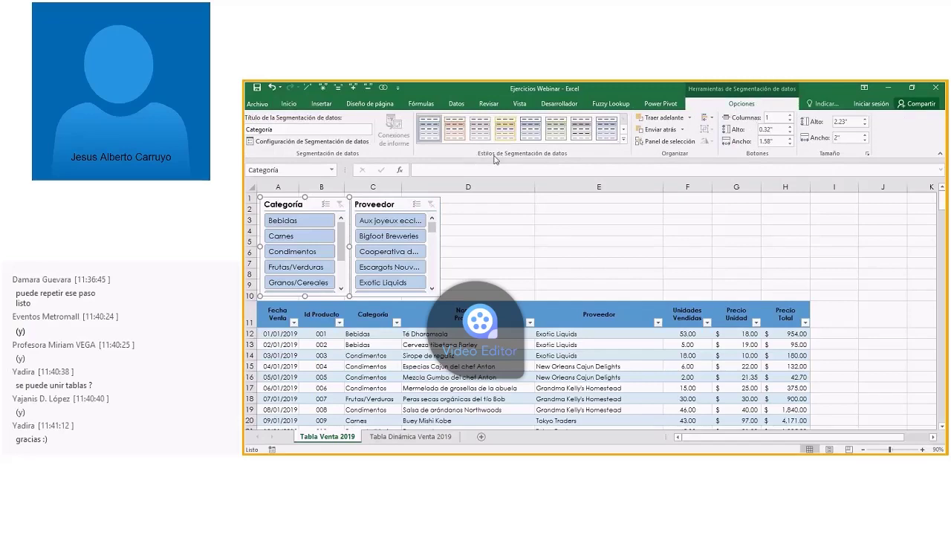
click(623, 139)
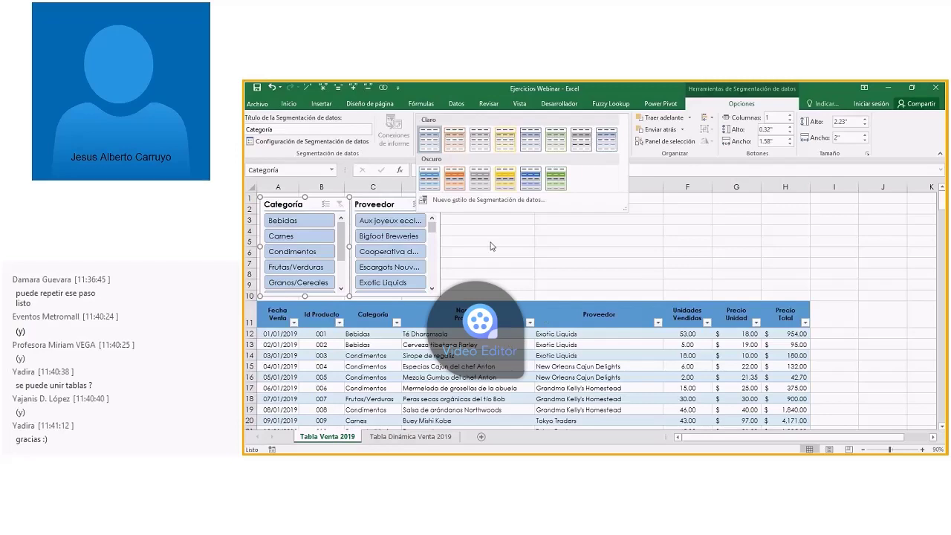
click(459, 184)
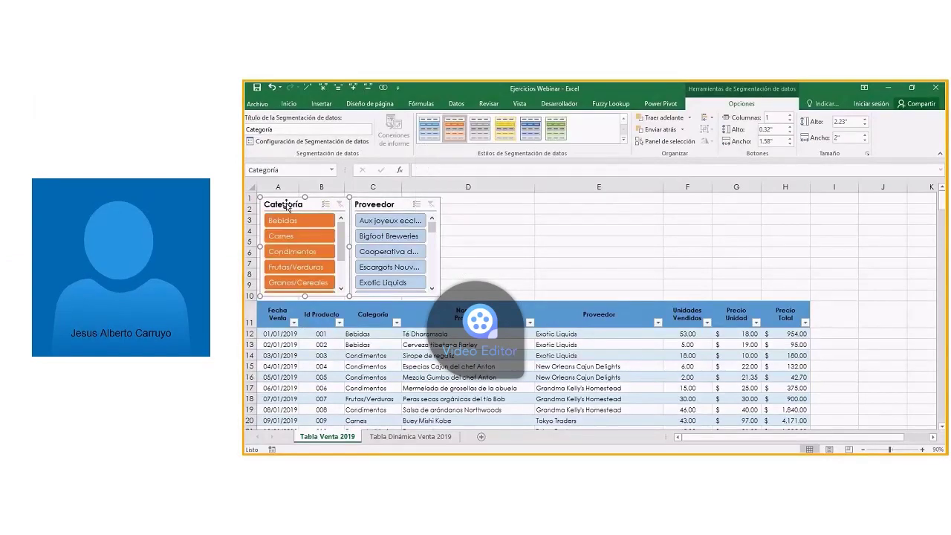
drag(286, 207, 286, 207)
Step: Apply the orange slicer style from the Oscuro group to the Proveedor slicer
click(368, 206)
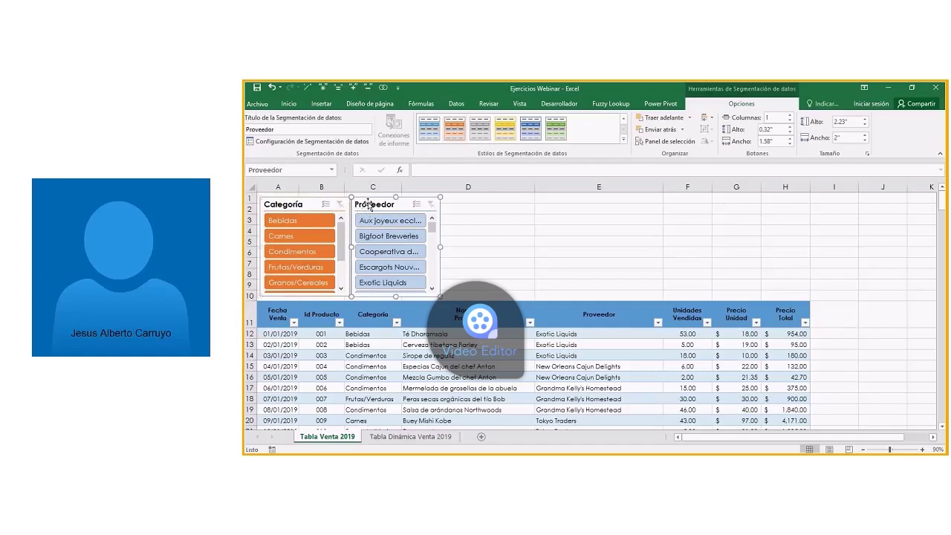
click(623, 139)
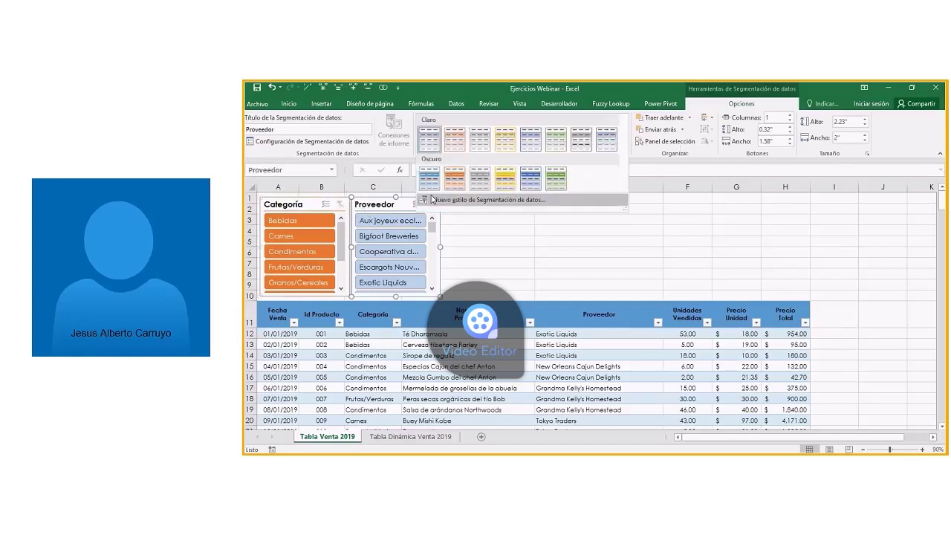
click(454, 177)
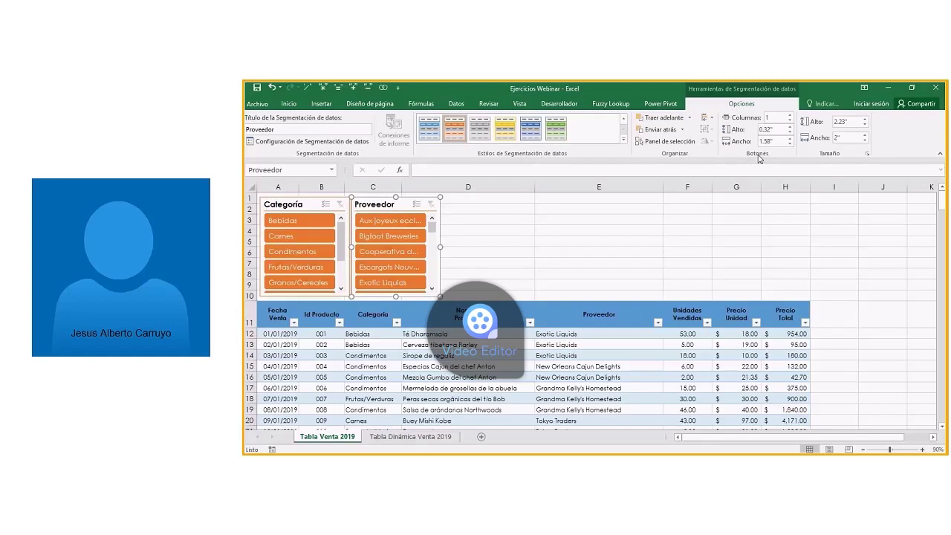
Step: Resize the Proveedor slicer to about 2.24 by 2.01 inches and try a button height of 0.5 inches
mouse_move(440, 296)
mouse_down()
mouse_move(460, 327)
mouse_move(440, 296)
mouse_up()
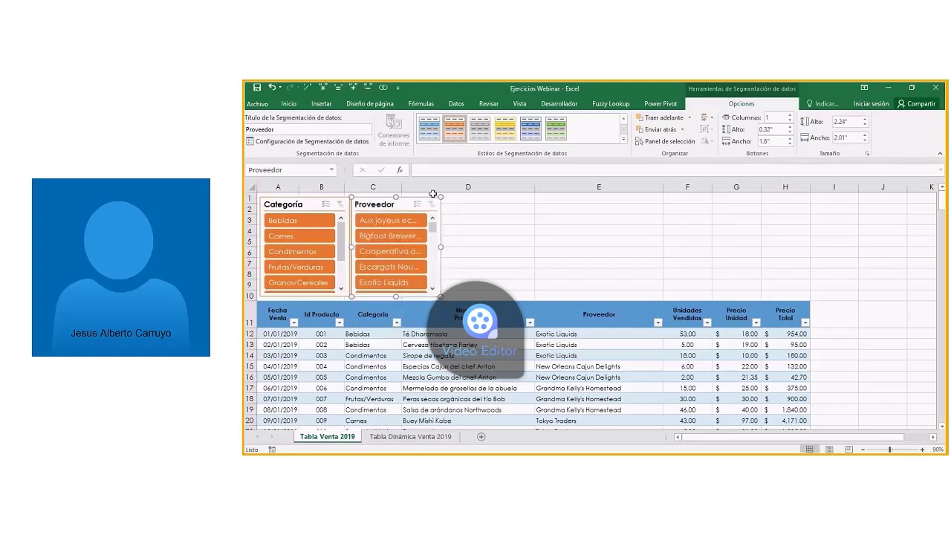
click(791, 128)
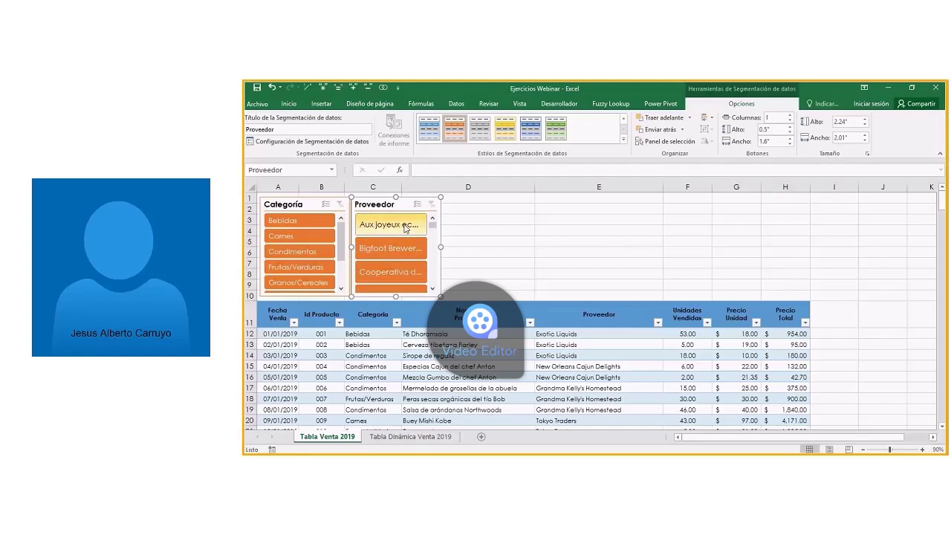
click(406, 257)
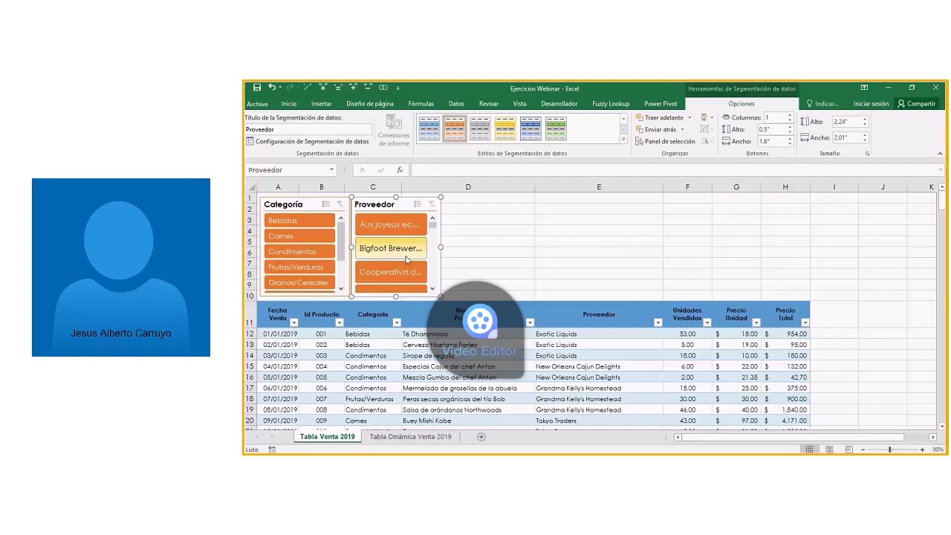
Step: Set the Proveedor slicer's button height to 0.3 inches and its button width to 1.5 inches
click(790, 133)
click(791, 143)
click(790, 144)
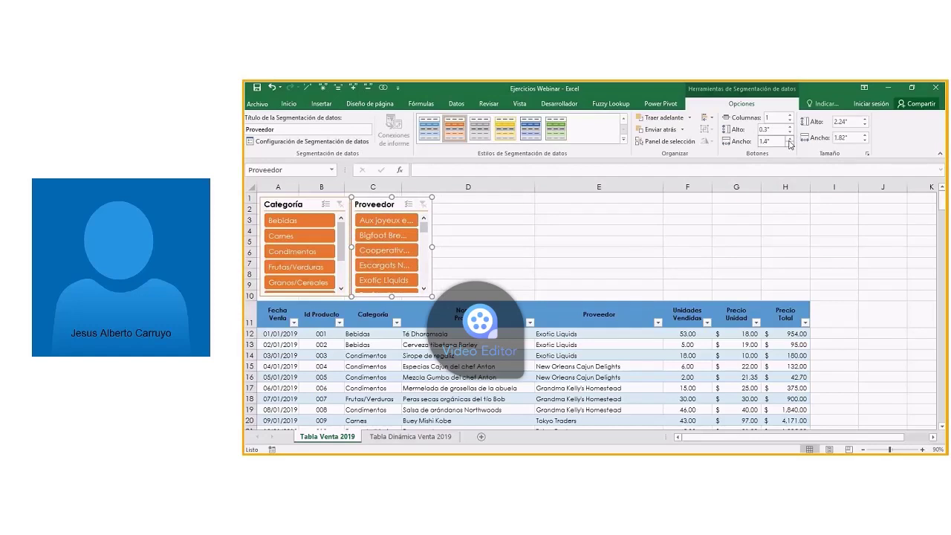
click(790, 139)
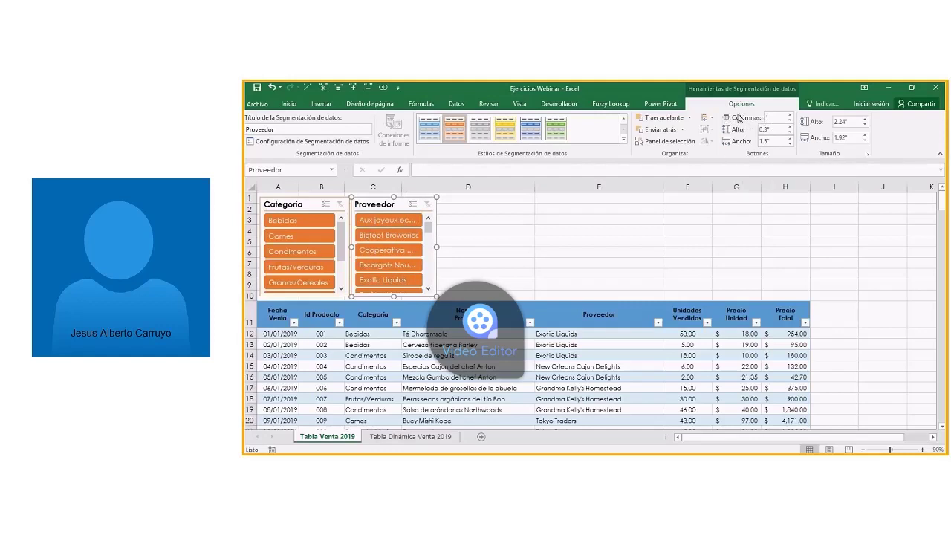
Step: Lengthen the Proveedor slicer to about 3.34 inches and move it over the boundary of columns D and E
drag(393, 298, 393, 345)
mouse_move(428, 226)
mouse_down()
mouse_move(428, 281)
mouse_move(428, 226)
mouse_up()
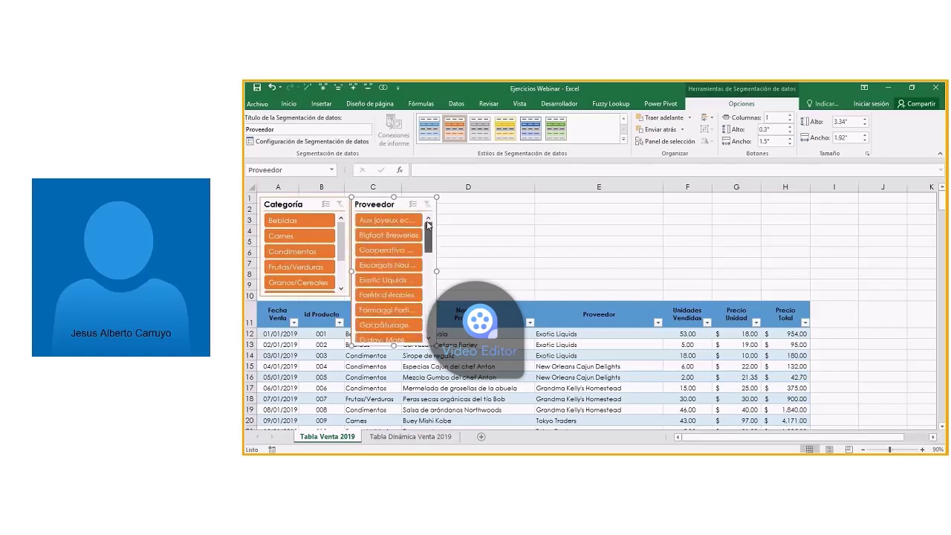
drag(381, 206, 522, 208)
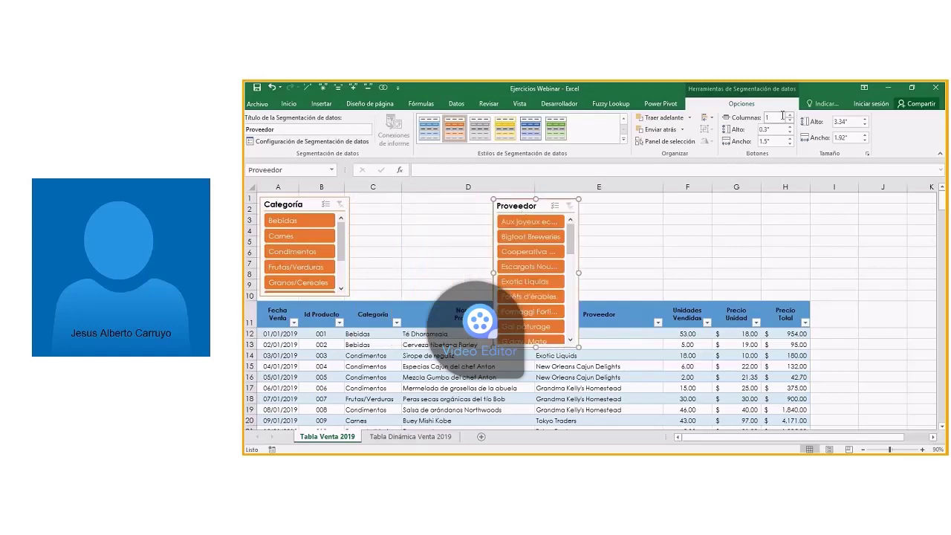
Step: Arrange the Proveedor slicer's buttons in 2 columns, widen it and lengthen it to about 4.15 inches
text(2)
drag(577, 272, 626, 279)
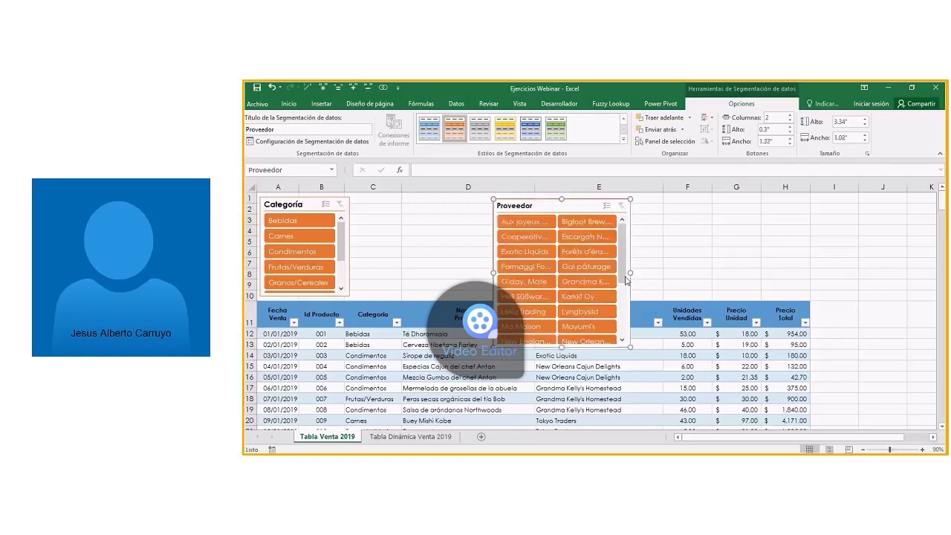
drag(561, 347, 561, 384)
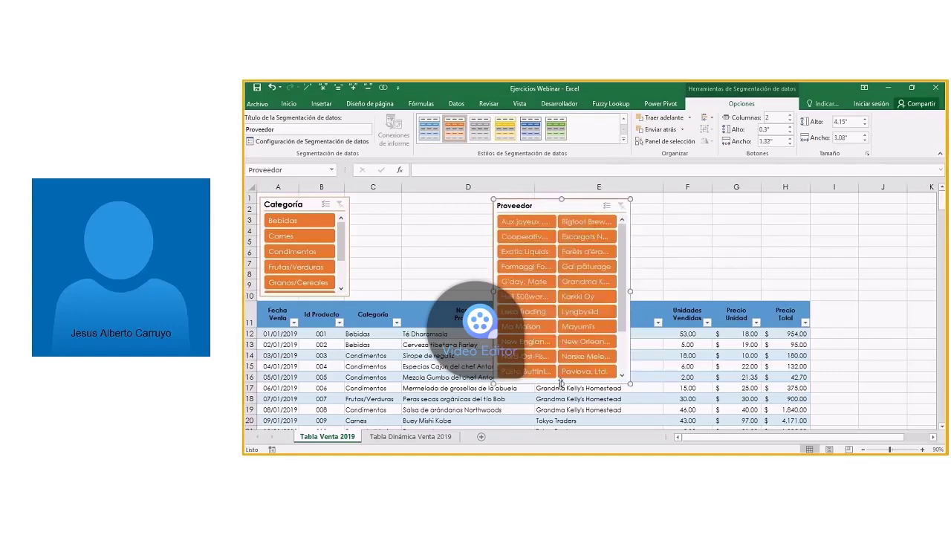
Step: Arrange the Proveedor slicer's buttons in 3 columns and resize the slicer to about 5.26 inches wide and 2.15 inches high
click(790, 116)
drag(630, 292, 726, 292)
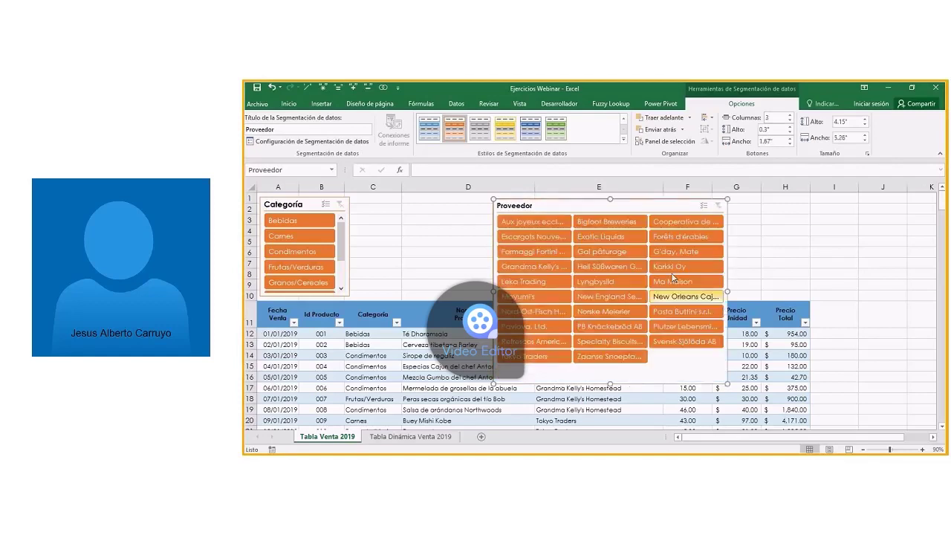
drag(609, 384, 610, 292)
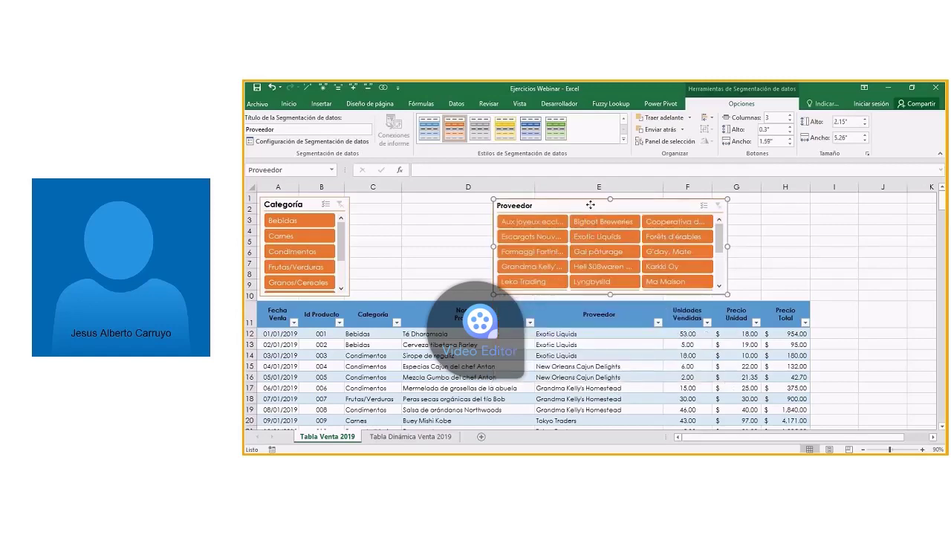
Step: Place the Proveedor slicer directly beside the Categoría slicer and extend its height to about 2.23 inches
drag(590, 205, 448, 204)
drag(459, 292, 466, 296)
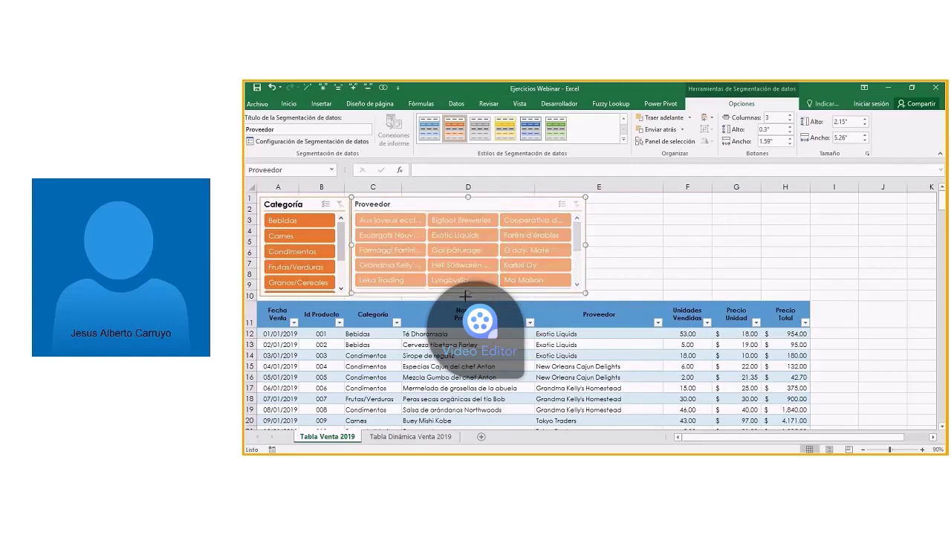
drag(465, 296, 464, 298)
mouse_move(577, 238)
mouse_down()
mouse_move(573, 287)
mouse_move(576, 230)
mouse_up()
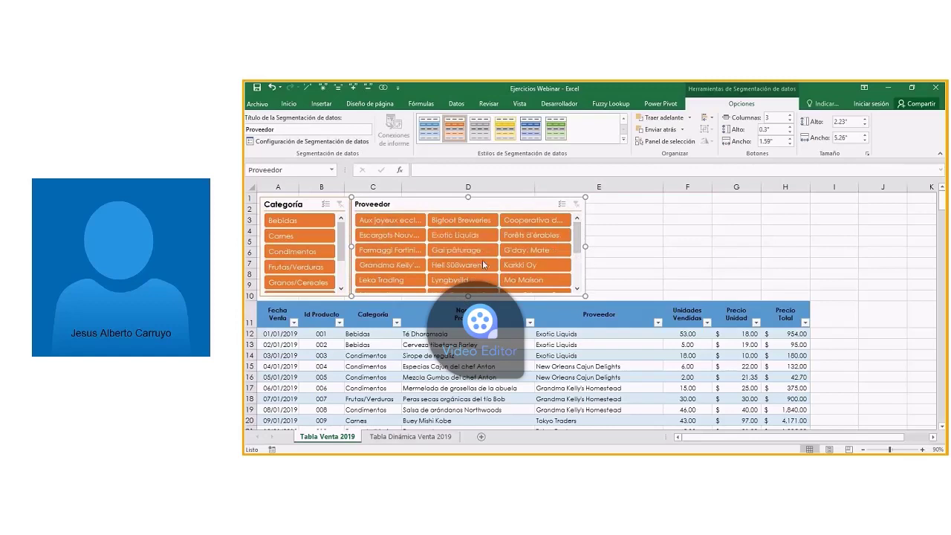
click(642, 236)
click(464, 206)
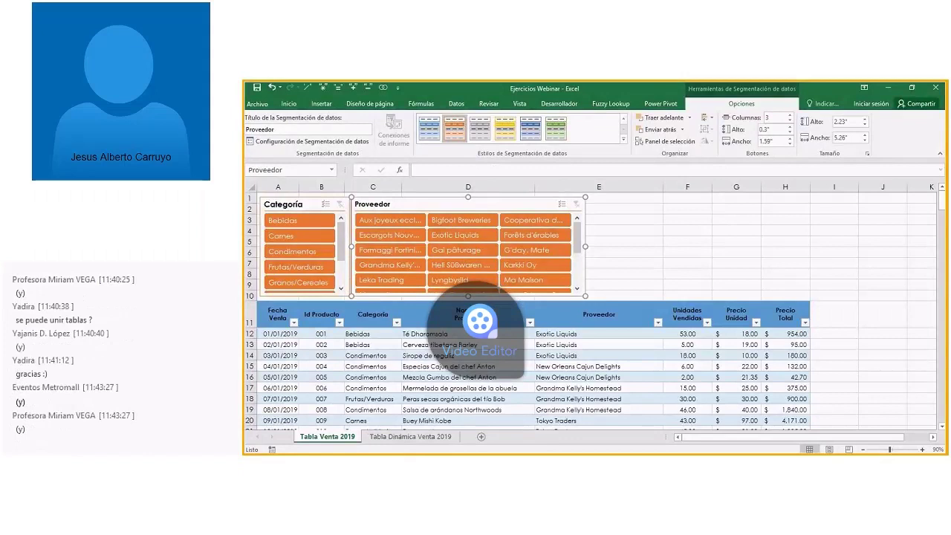
click(411, 438)
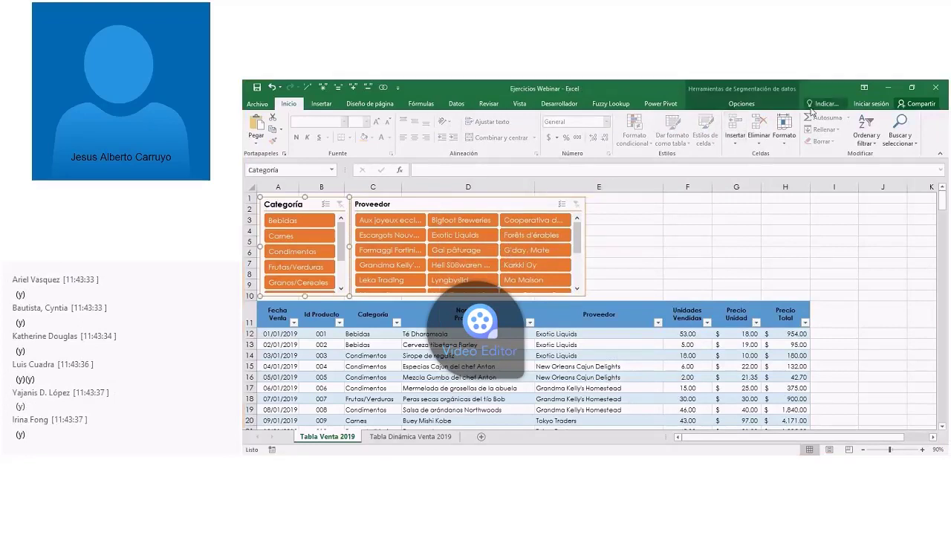
Step: Apply the dark blue slicer style from the Oscuro group to both the Categoría and Proveedor slicers
click(741, 103)
click(530, 129)
click(445, 204)
click(528, 132)
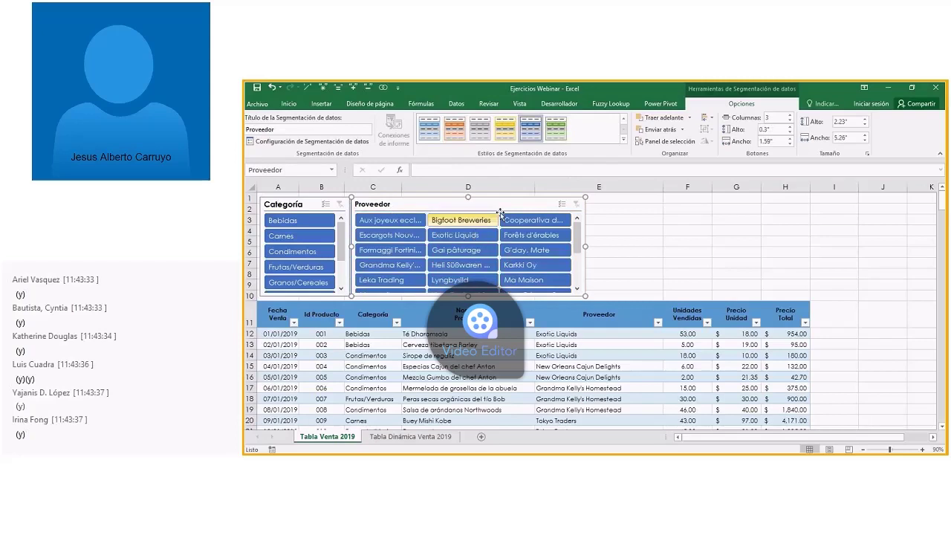
Step: Nudge the Proveedor slicer in small amounts so that it sits slightly apart from the Categoría slicer
drag(504, 208, 503, 208)
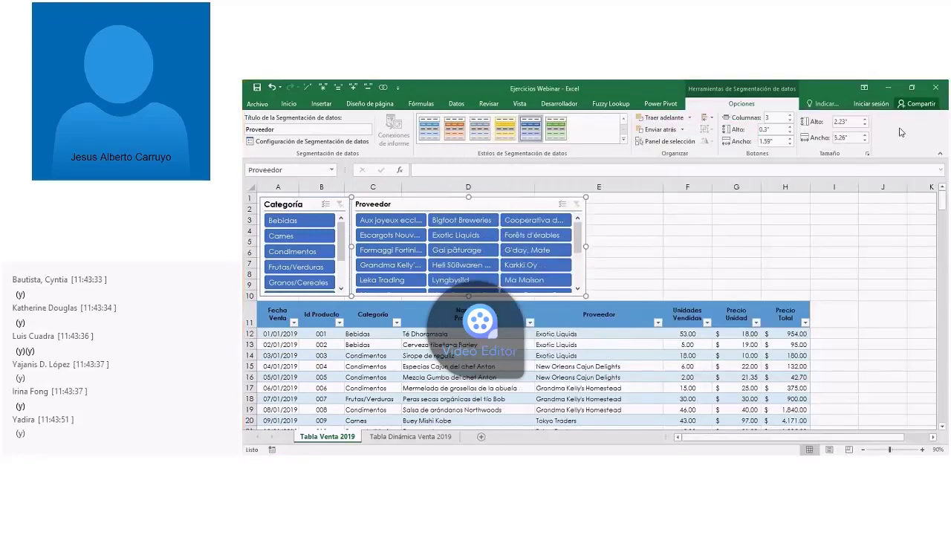
drag(442, 207, 439, 207)
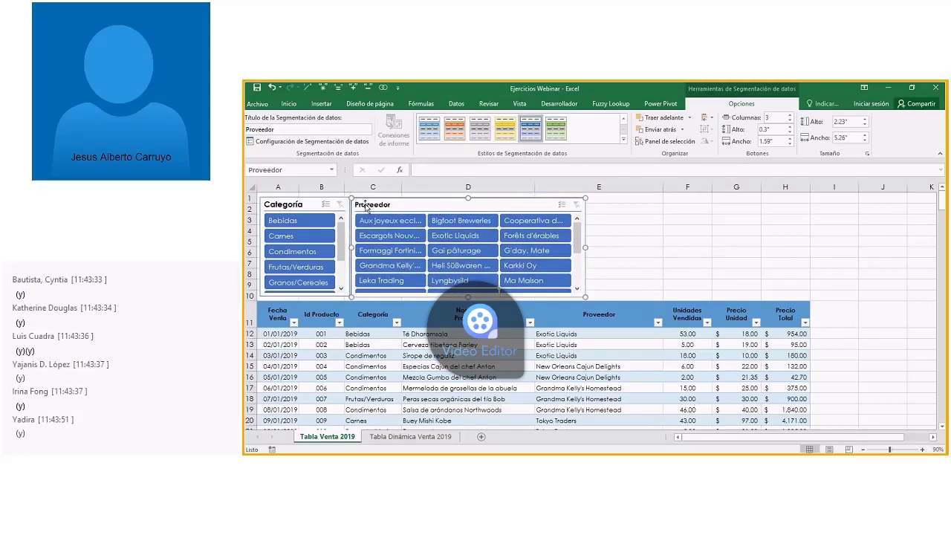
drag(367, 206, 369, 209)
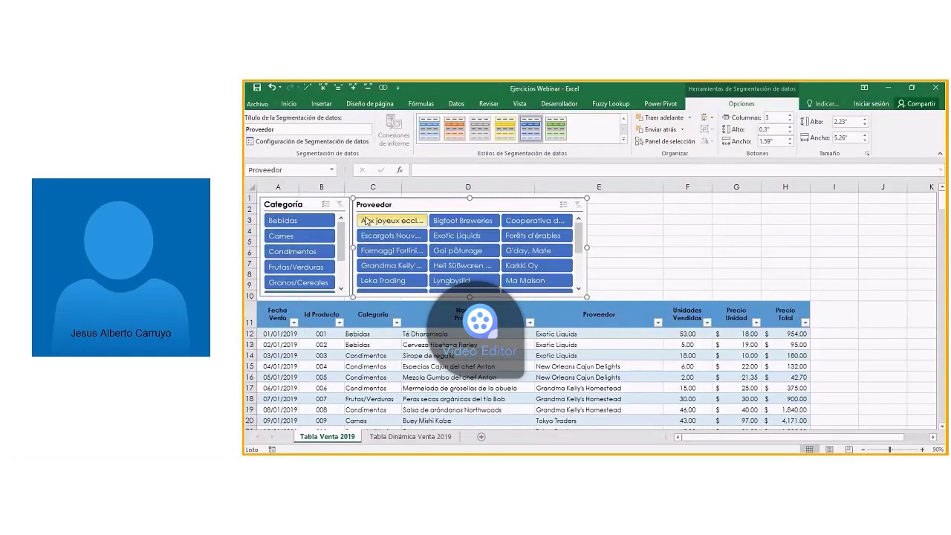
Step: With the Categoría slicer selected, turn on Ajustar a la cuadrícula so that slicers snap to the cell grid
click(301, 205)
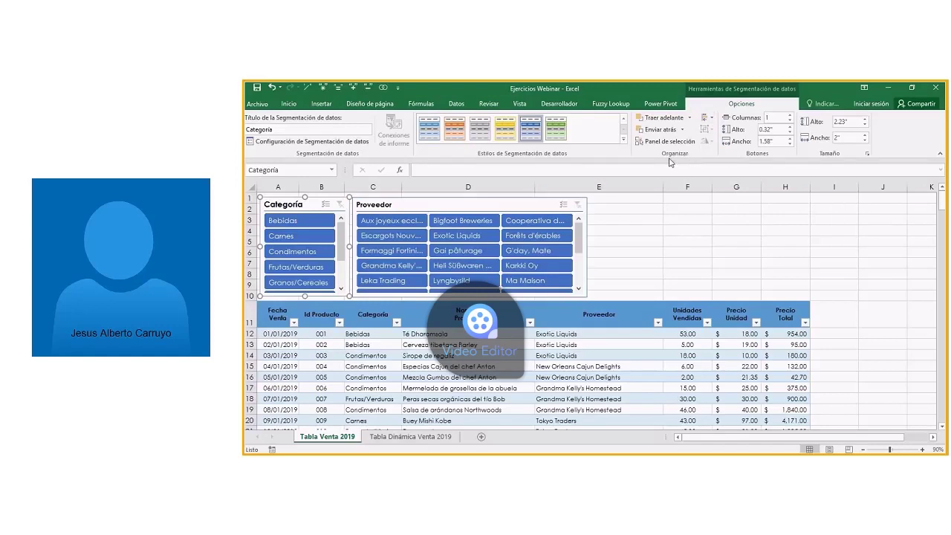
click(707, 117)
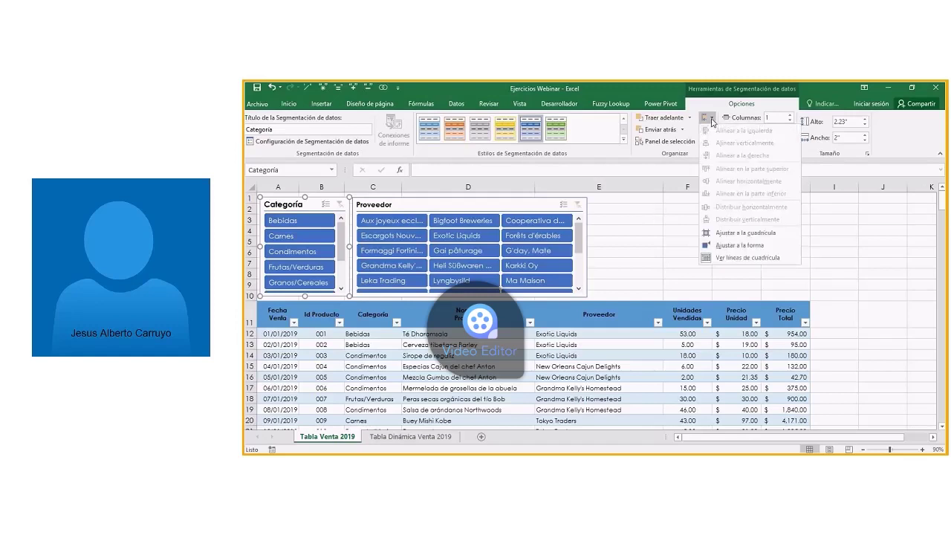
click(729, 233)
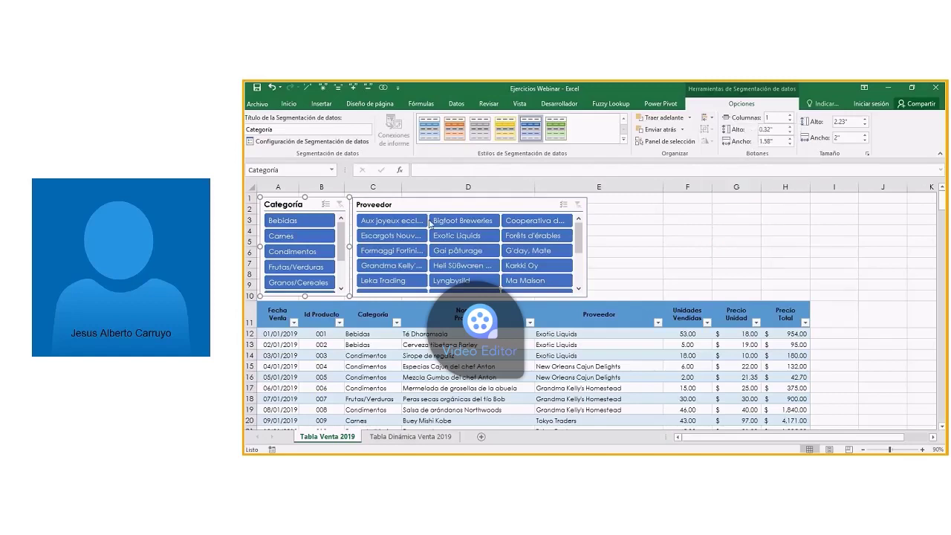
Step: Move the Proveedor slicer to column E and resize the Categoría slicer across columns C and D, about 4.27 inches wide
drag(429, 225, 612, 273)
drag(296, 202, 439, 212)
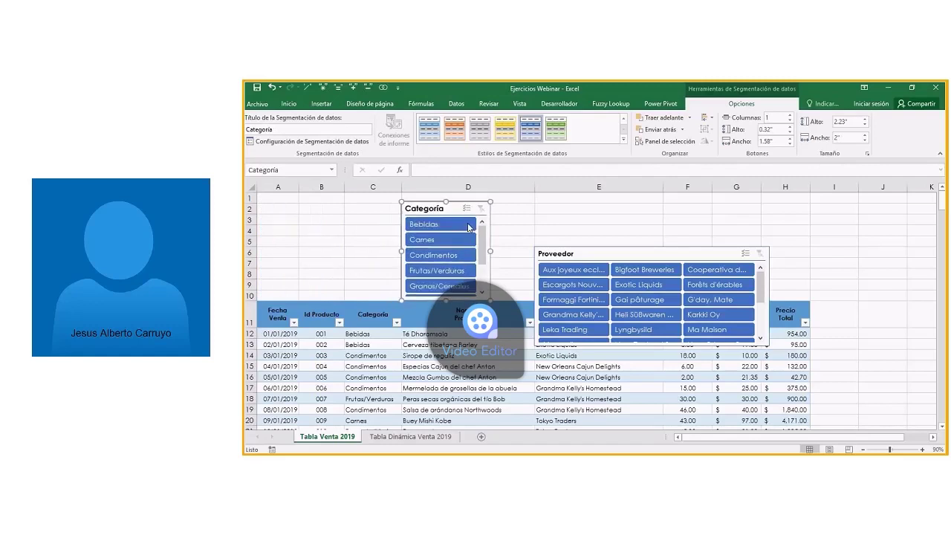
drag(490, 251, 534, 252)
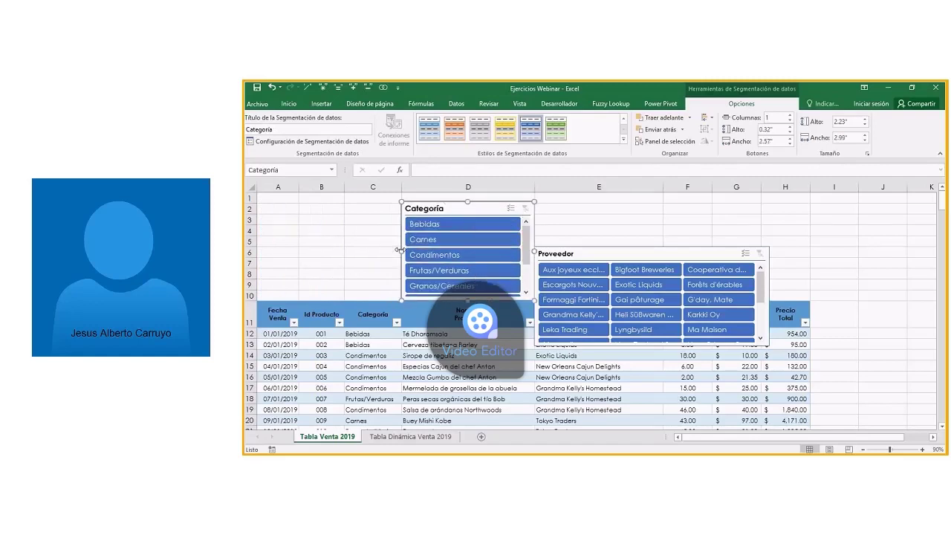
drag(394, 250, 344, 252)
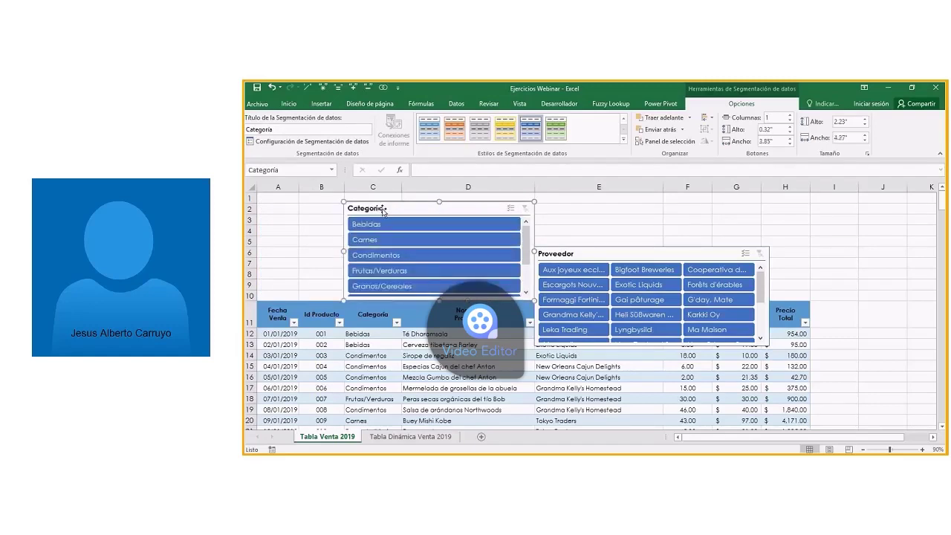
Step: Place the Categoría slicer at the start of row 1 in column A and the Proveedor slicer right beside it
drag(478, 211, 382, 207)
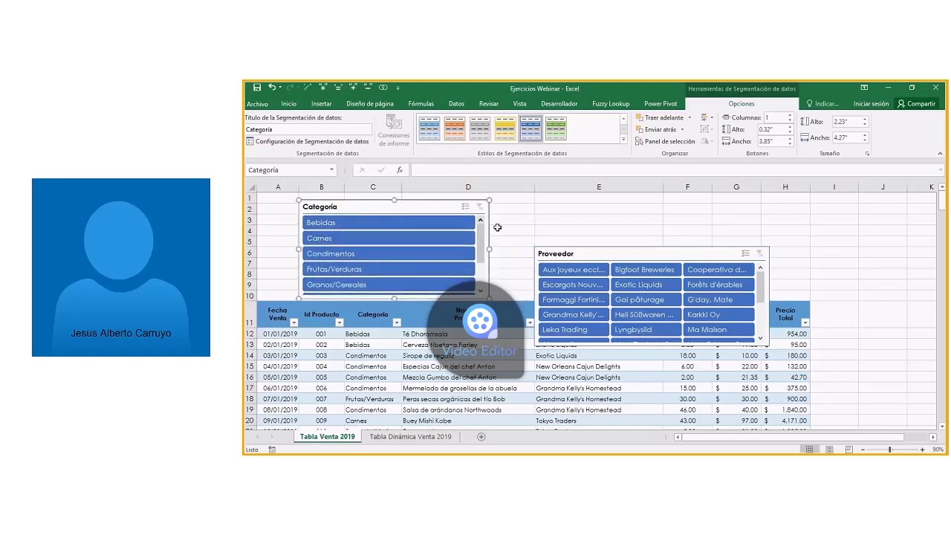
drag(551, 256, 518, 204)
drag(364, 207, 323, 200)
drag(505, 200, 468, 199)
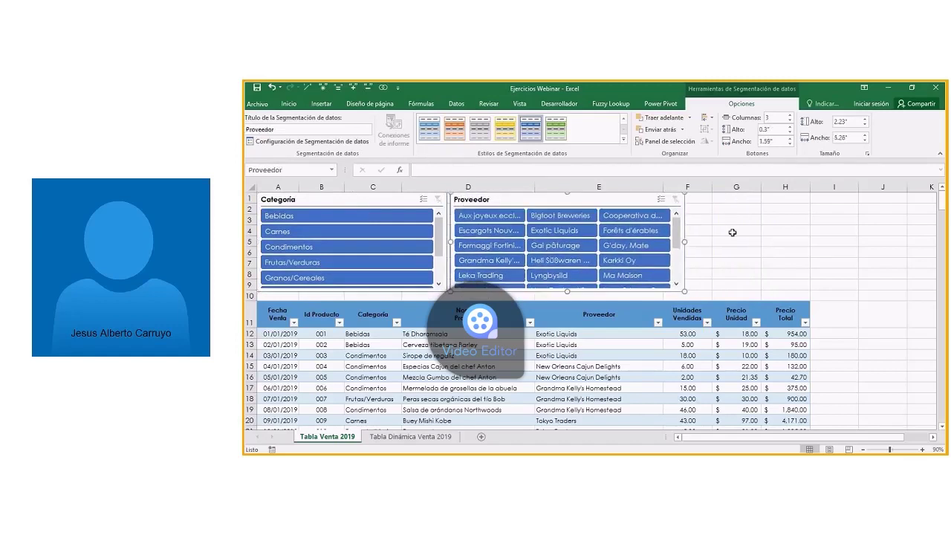
click(764, 275)
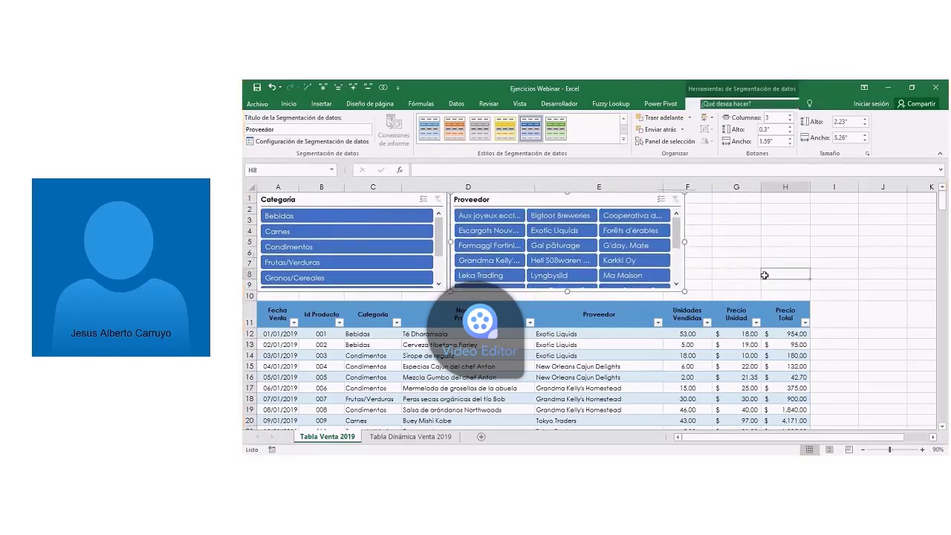
Step: Reduce the height of both the Proveedor and Categoría slicers to about 2.19 inches
click(566, 293)
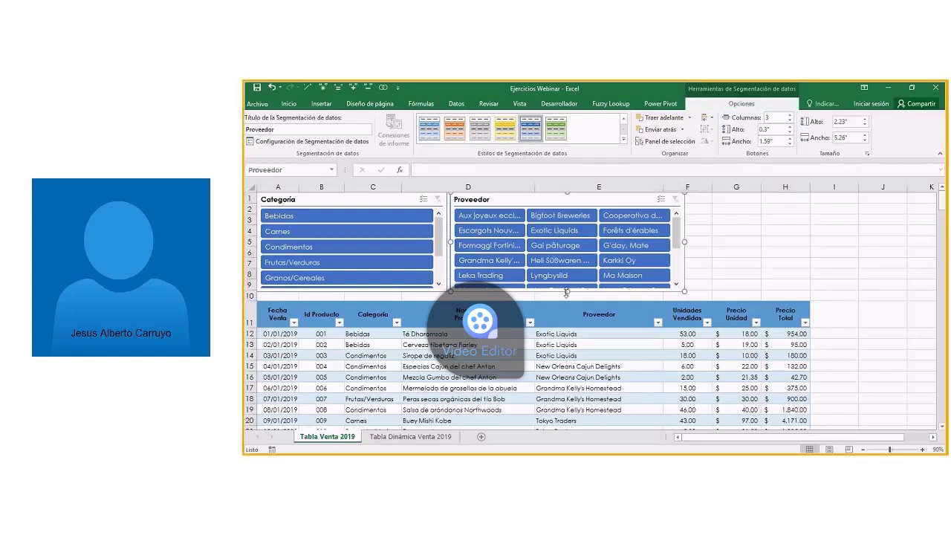
drag(566, 293, 566, 295)
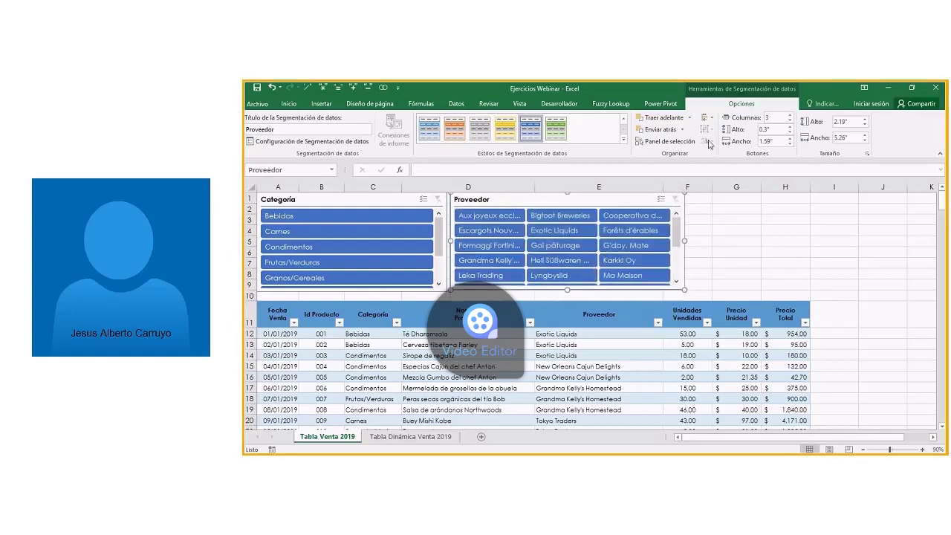
drag(352, 291, 352, 288)
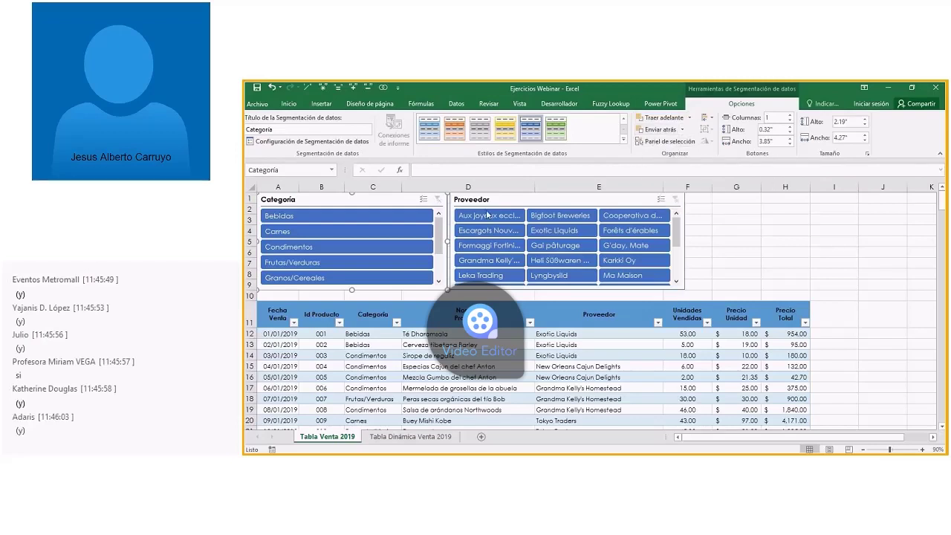
Step: Review the slicer alignment options and move the Proveedor slicer along row 1, leaving a gap beside the Categoría slicer
click(711, 121)
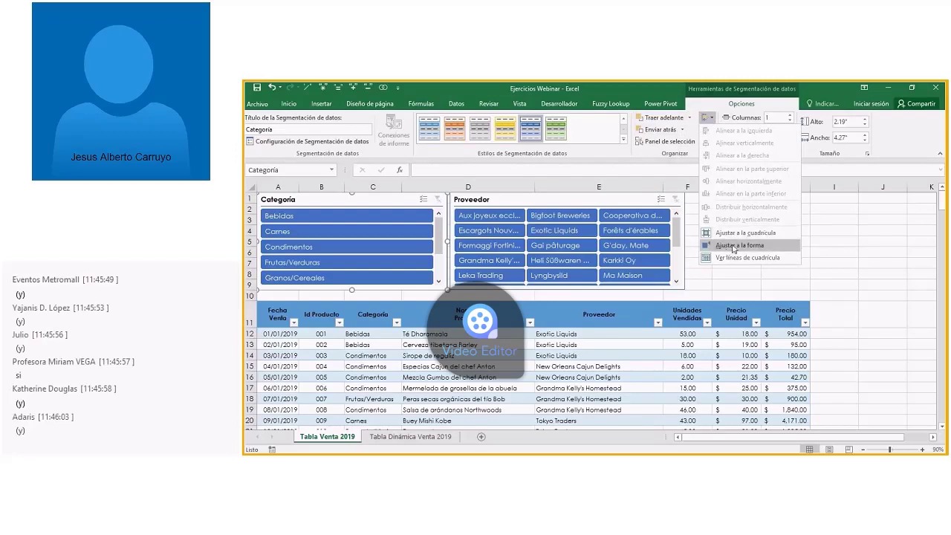
click(456, 202)
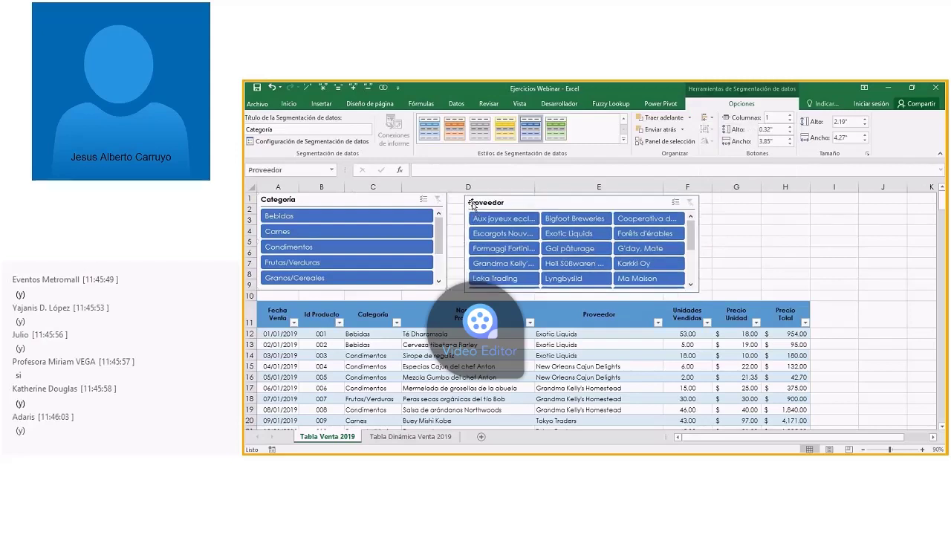
drag(456, 202, 490, 199)
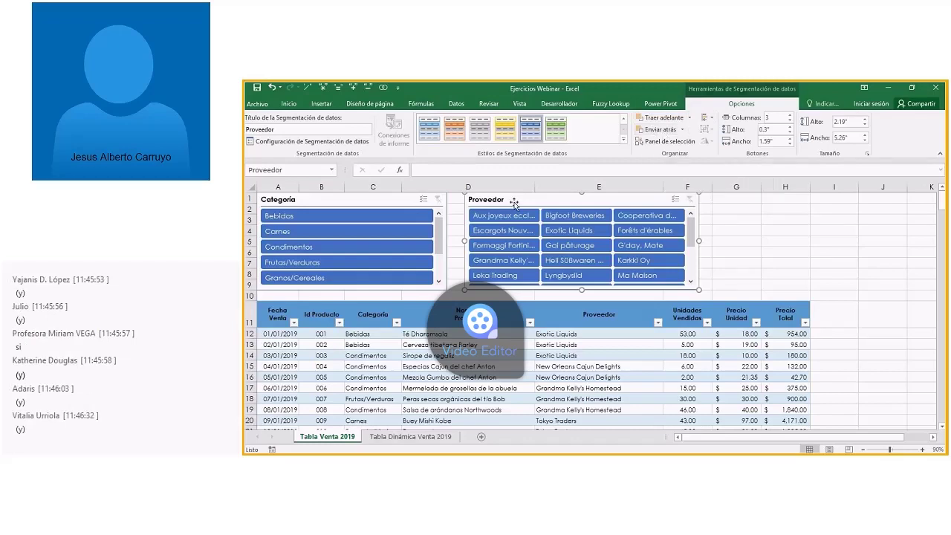
Step: Overlap the Proveedor slicer on the Categoría slicer and open the bring-forward options for the Categoría slicer
drag(513, 202, 414, 214)
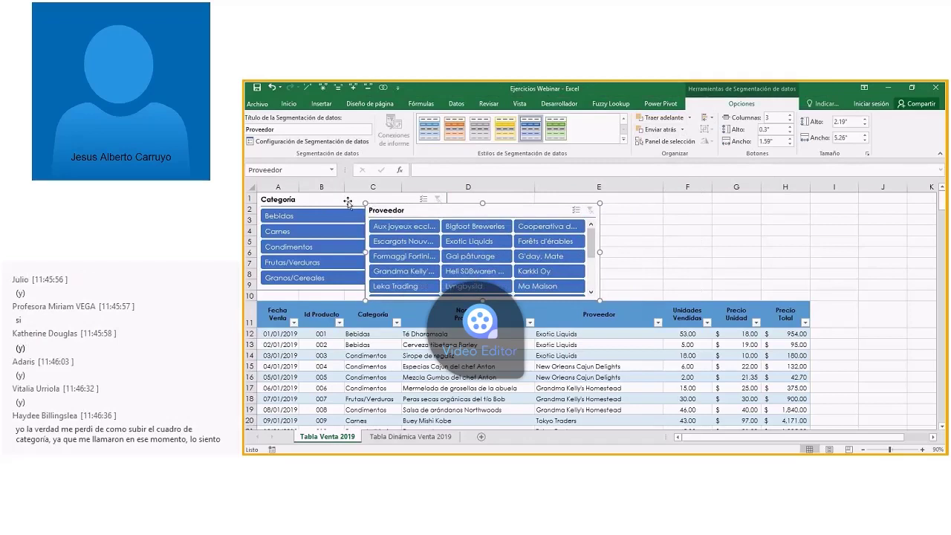
click(344, 201)
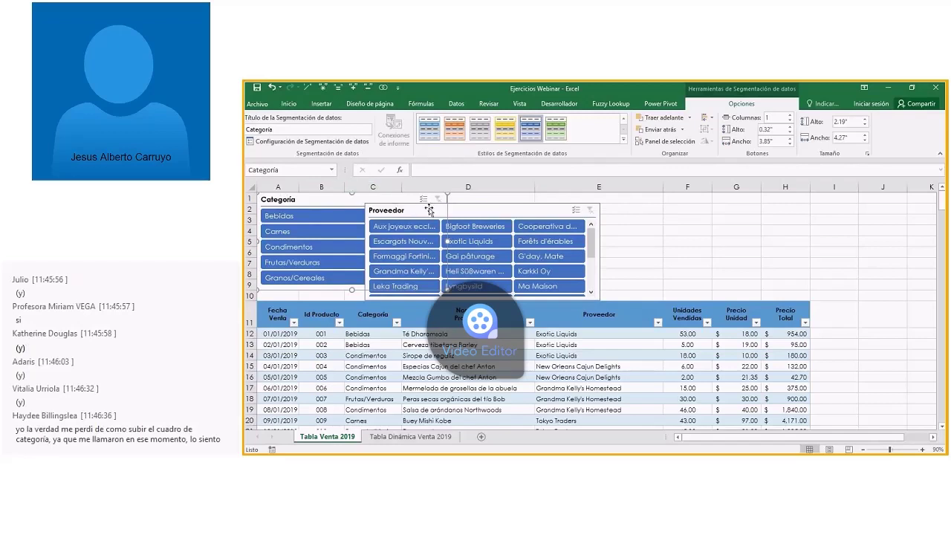
click(689, 119)
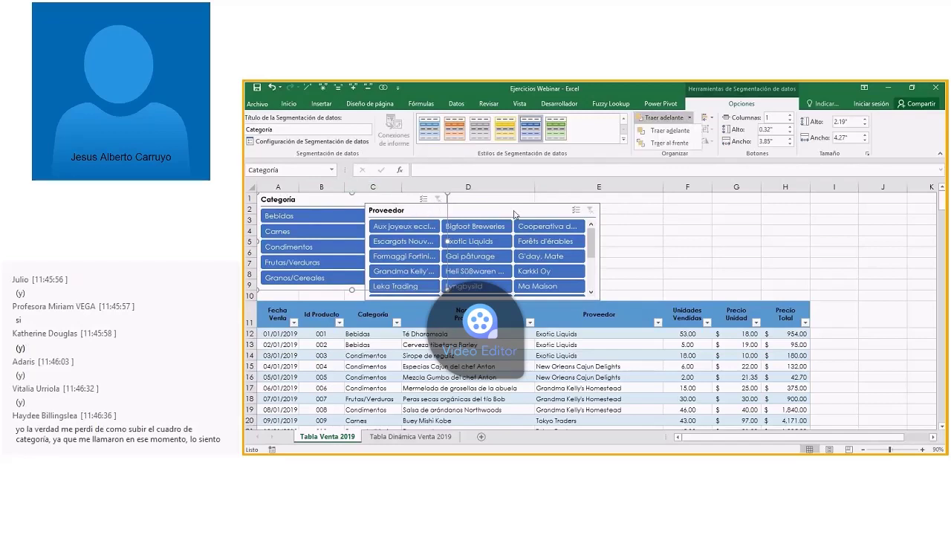
Step: Move the Proveedor slicer beside the Categoría slicer, with its upper edge at row 1 above the sales table
click(481, 211)
drag(482, 211, 576, 182)
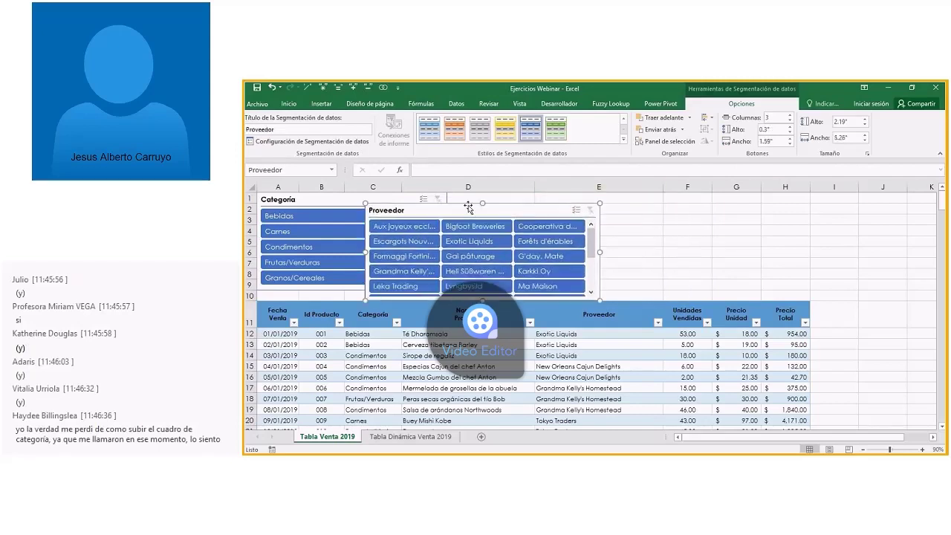
drag(466, 207, 578, 195)
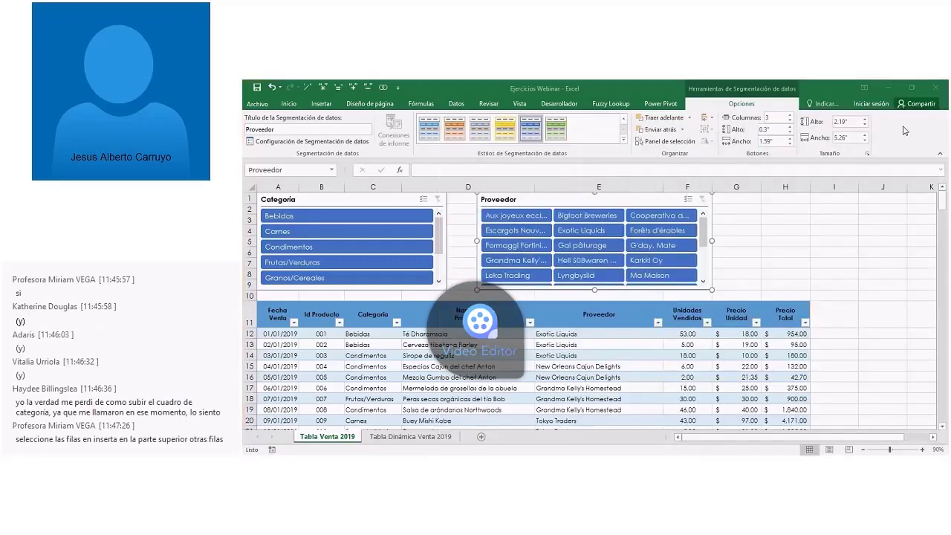
drag(520, 200, 496, 202)
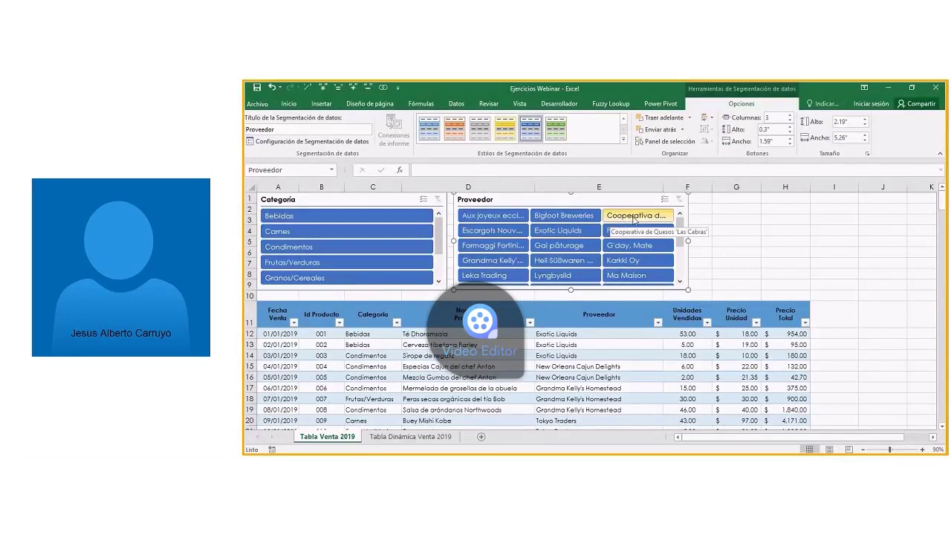
drag(686, 201, 664, 199)
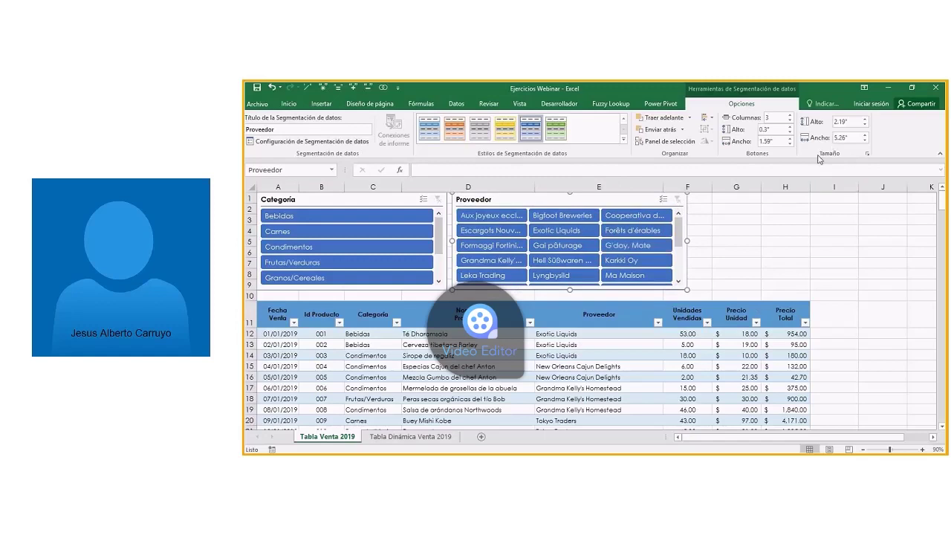
Step: Set the Proveedor slicer's overall width to 5.3"
click(865, 136)
click(864, 136)
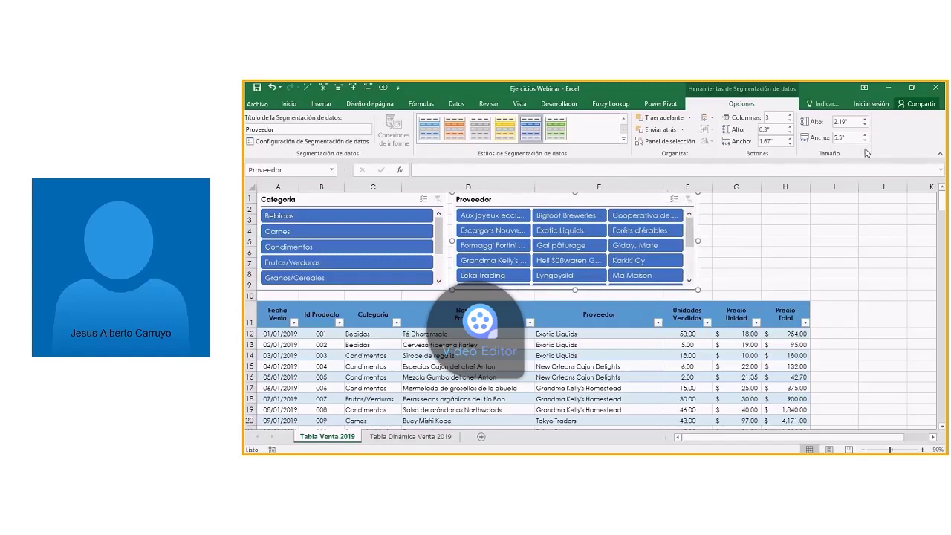
click(864, 141)
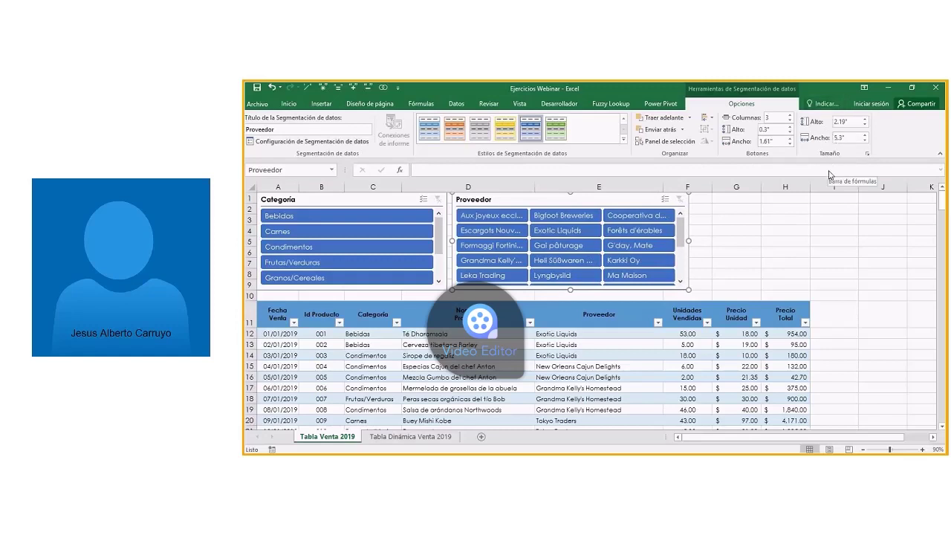
Step: Change the title of the Categoría slicer to "Grupos de Productos"
click(333, 201)
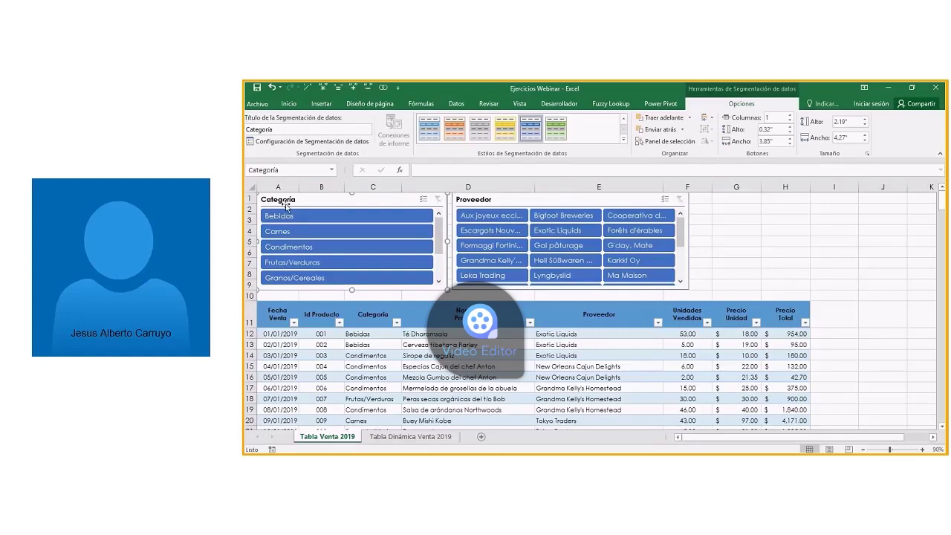
click(370, 318)
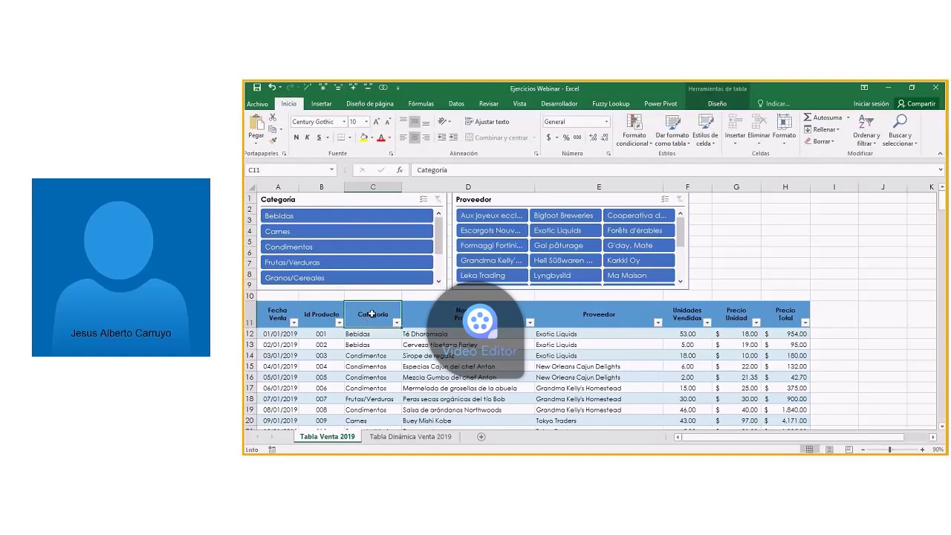
click(353, 199)
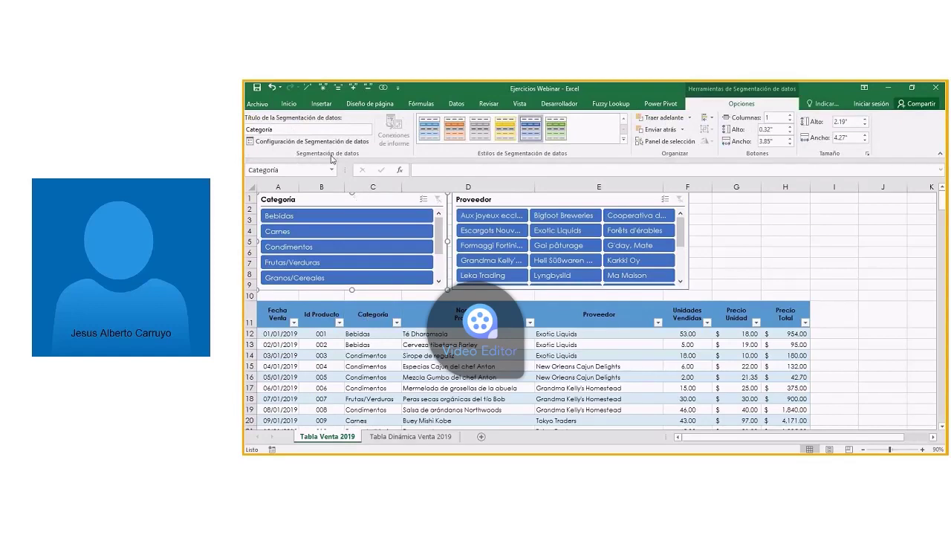
click(275, 129)
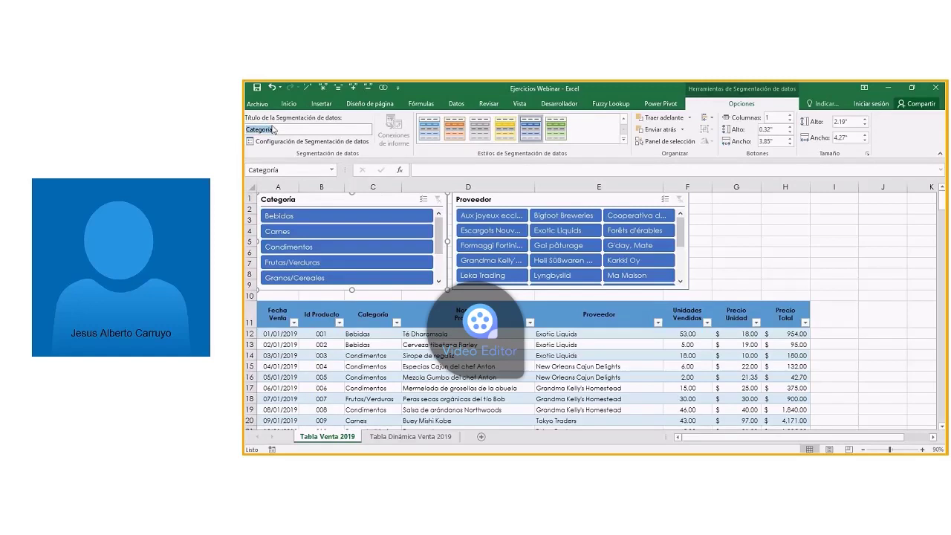
text(Grupo)
key(BackSpace)
text(s de Productos)
key(Return)
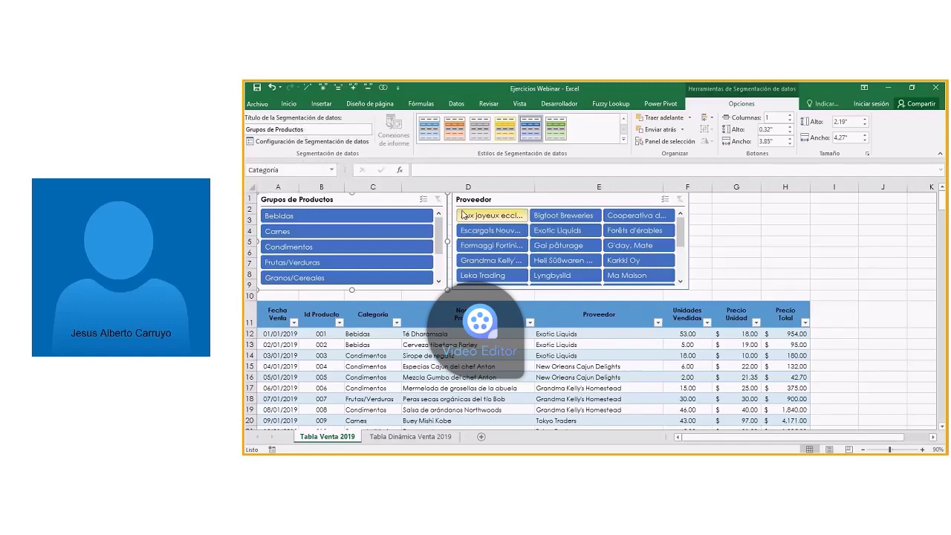
Step: Change the title of the Proveedor slicer to "Grupos de Proveedor"
click(491, 202)
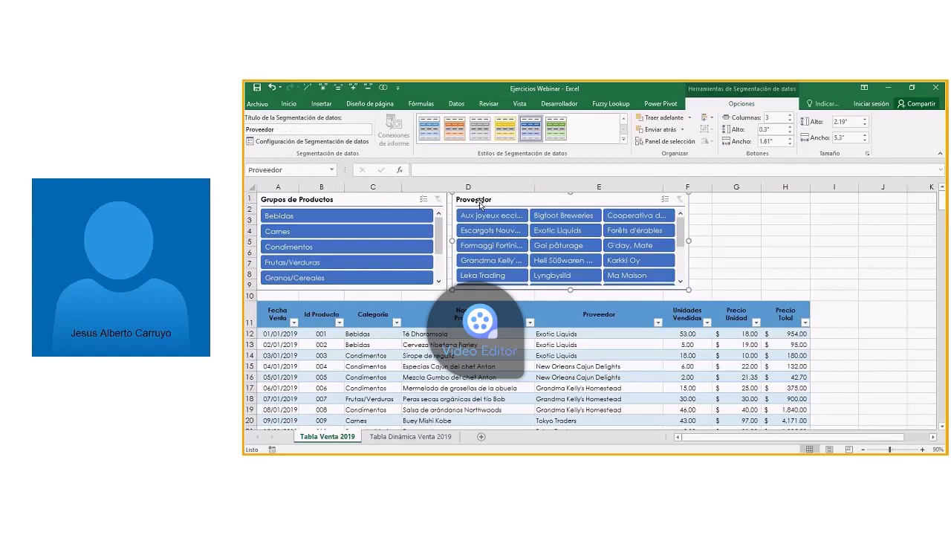
click(249, 130)
text(Gr)
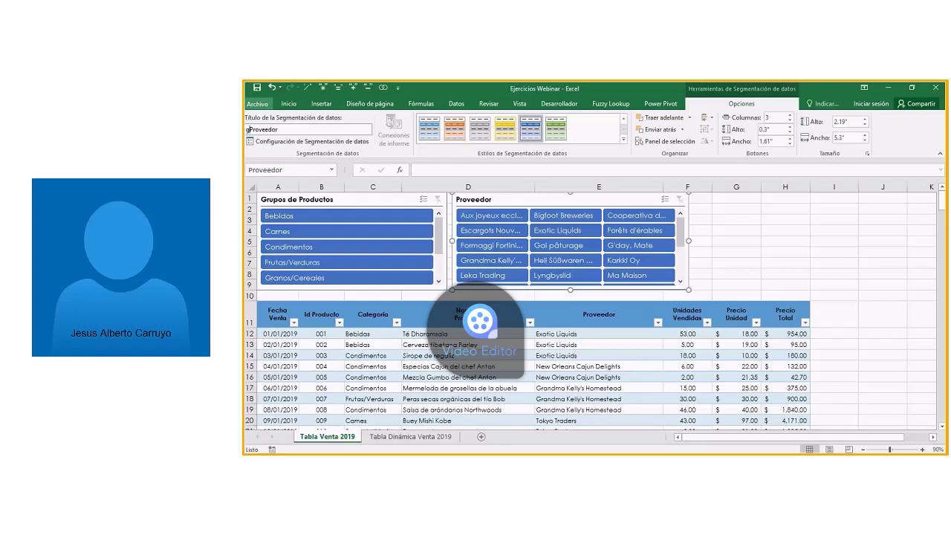
text(upos de)
key(Return)
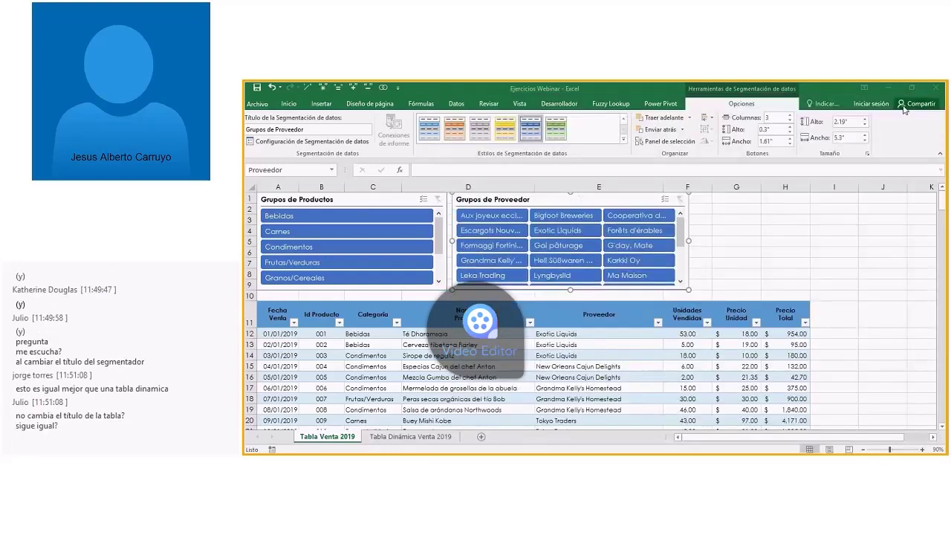
Step: Compare the renamed slicer titles with the Categoría and Proveedor column headers in the table
click(287, 202)
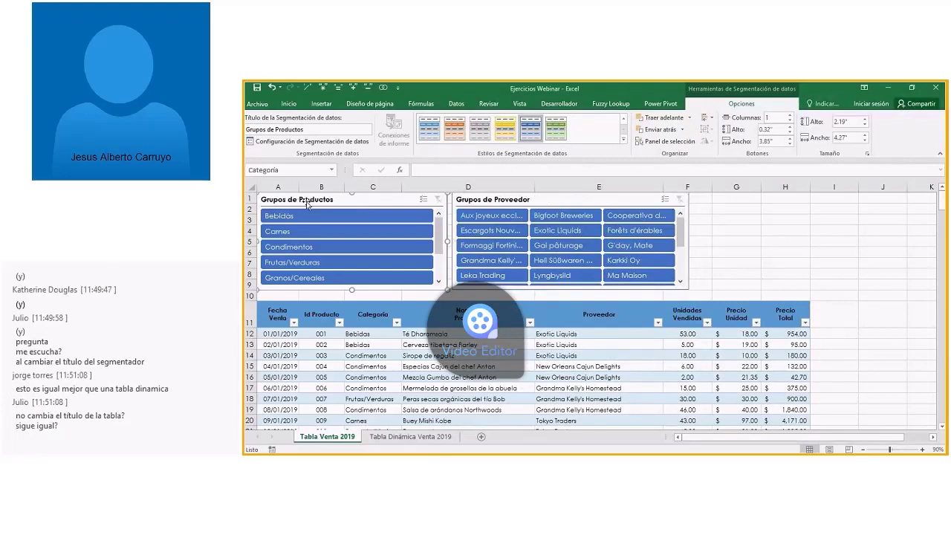
key(Escape)
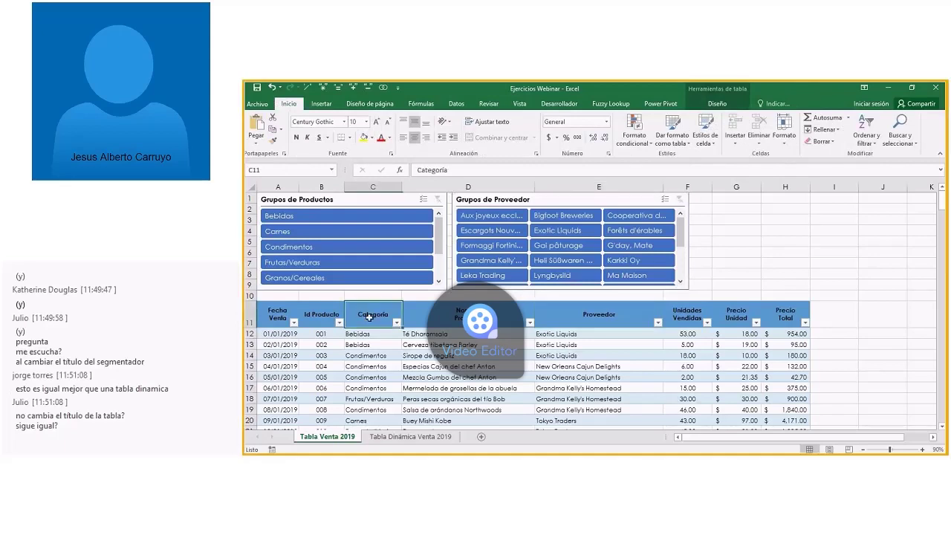
click(604, 321)
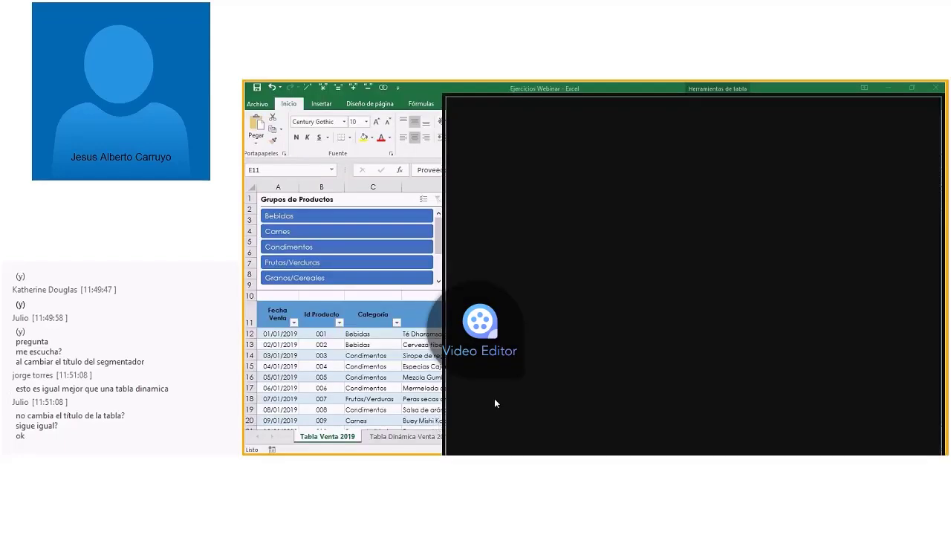
click(904, 105)
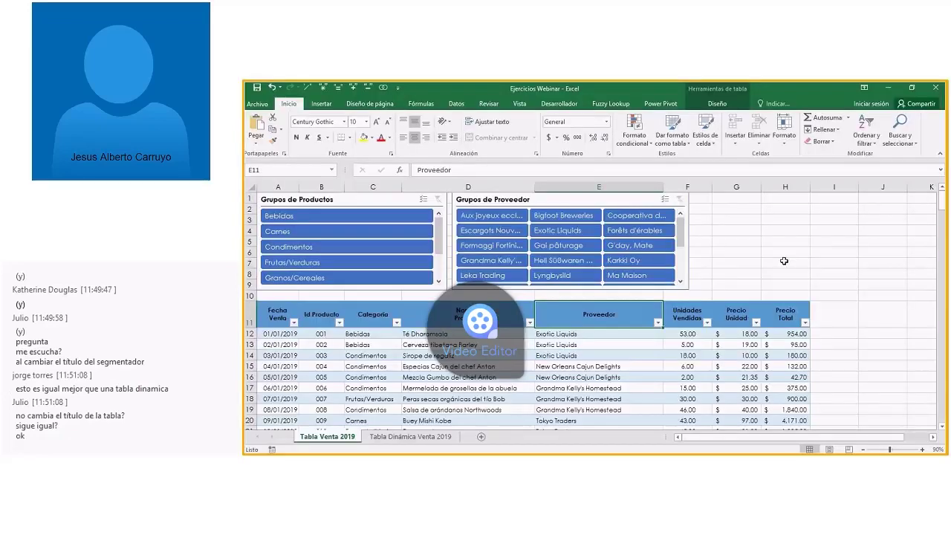
Step: Review the Grupos de Productos slicer settings for name, header, sorting and items without data, and close them without changes
click(361, 198)
click(728, 108)
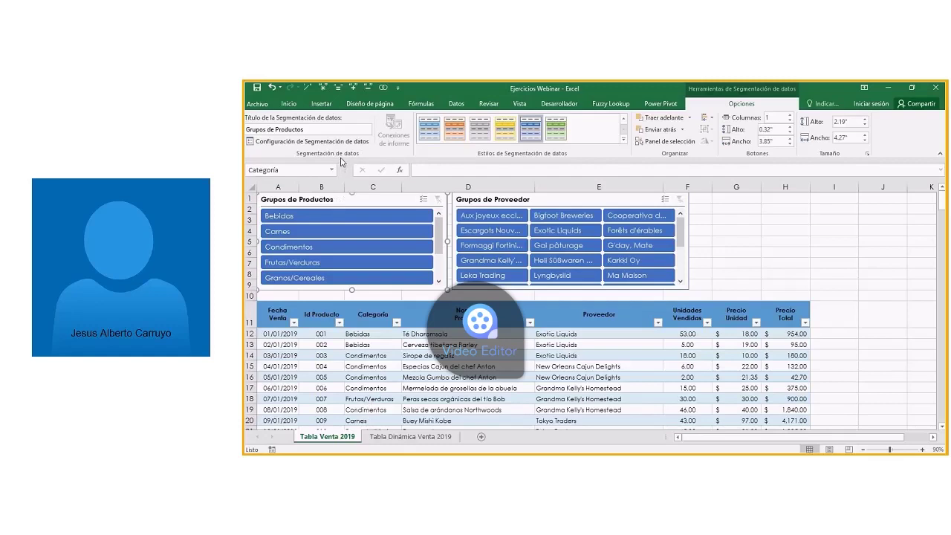
click(280, 146)
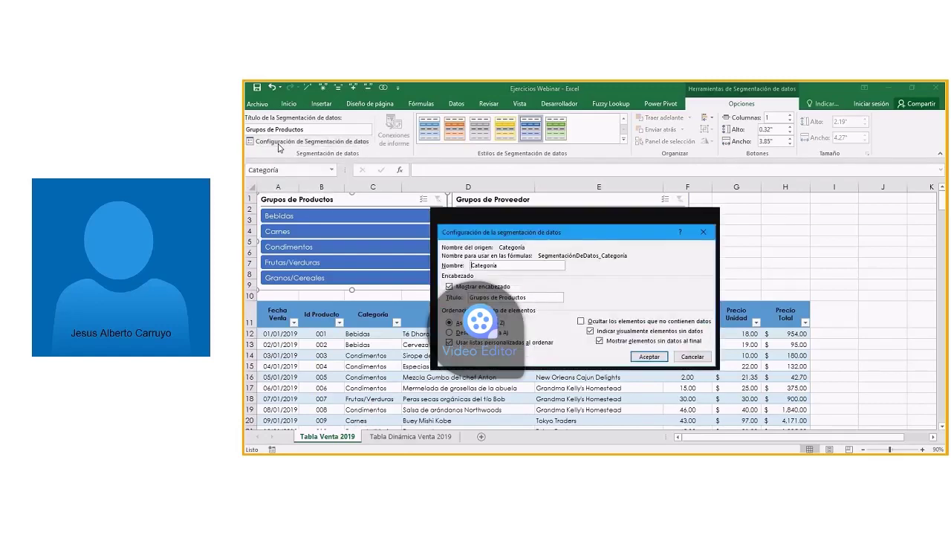
drag(553, 227, 609, 273)
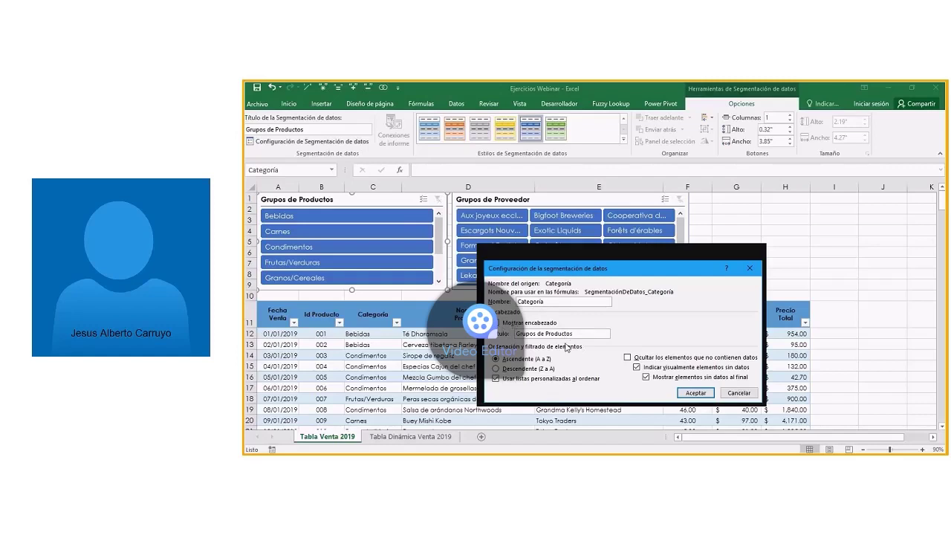
drag(553, 302, 511, 305)
drag(592, 274, 576, 251)
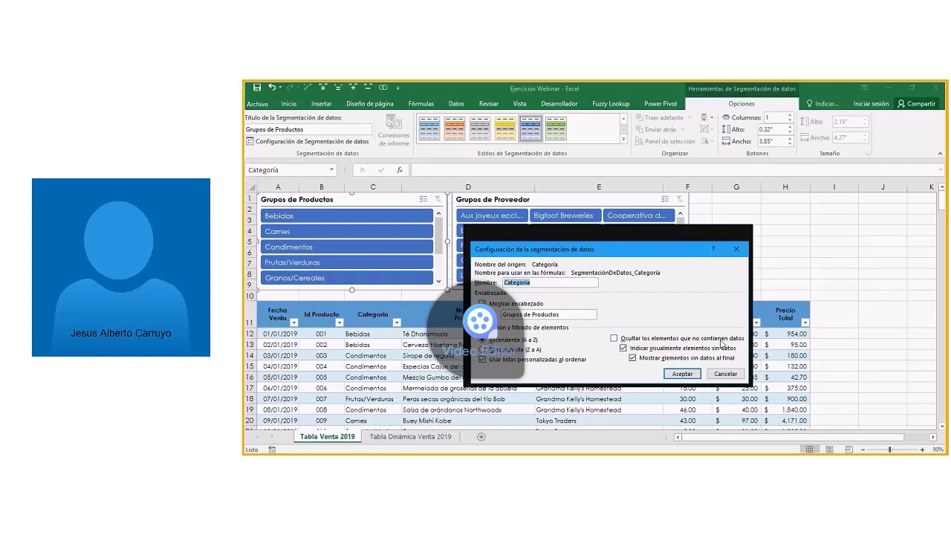
click(723, 374)
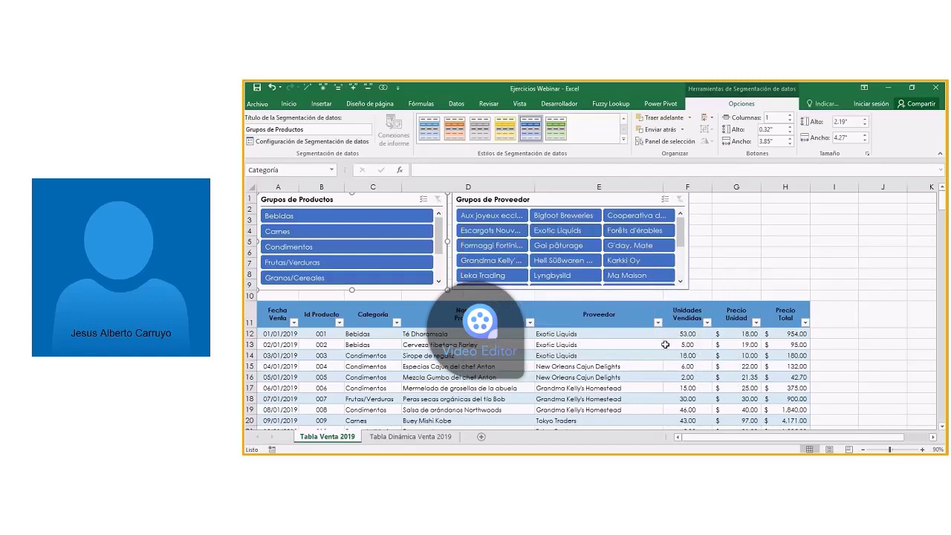
Step: Filter the table by Bebidas with the Grupos de Productos slicer and clear that filter again
click(322, 216)
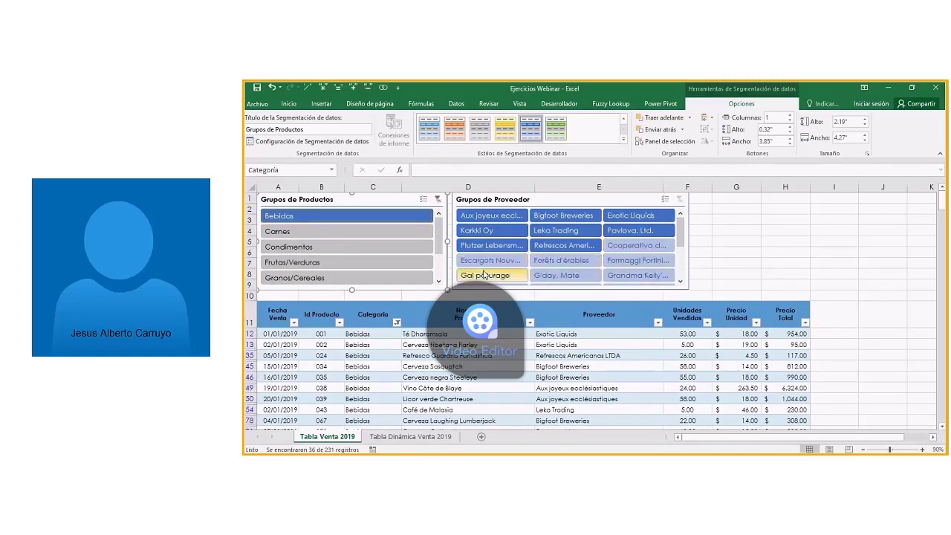
click(438, 199)
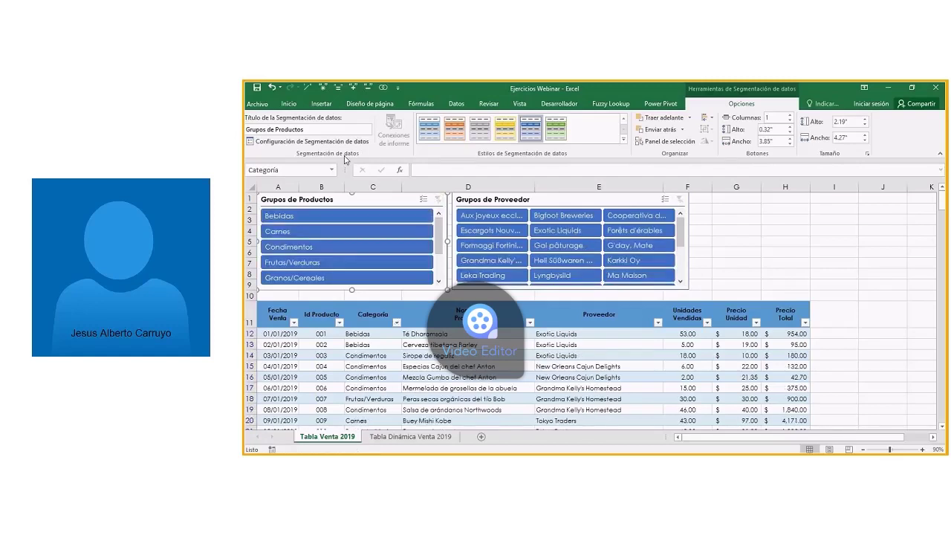
Step: Enable hiding items with no data for the Grupos de Productos slicer and filter the table by Bebidas
click(312, 141)
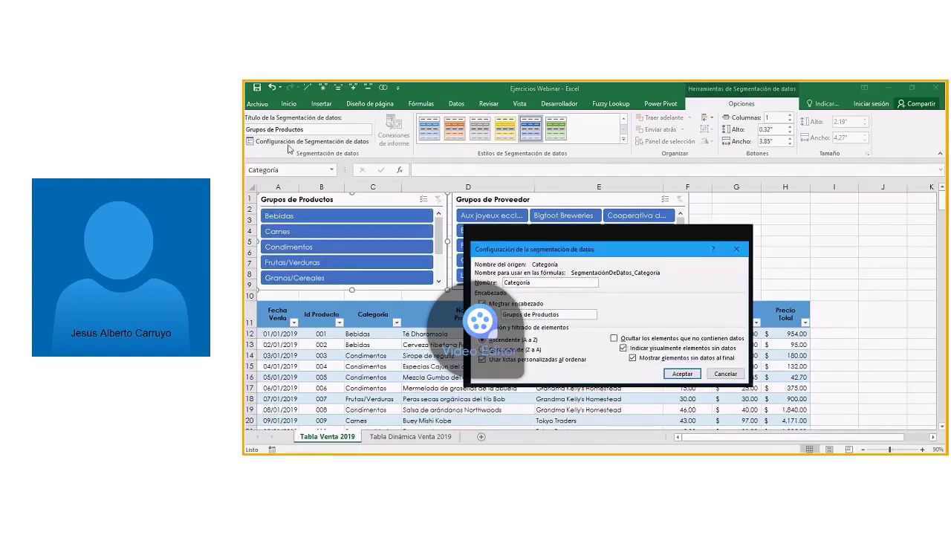
click(614, 340)
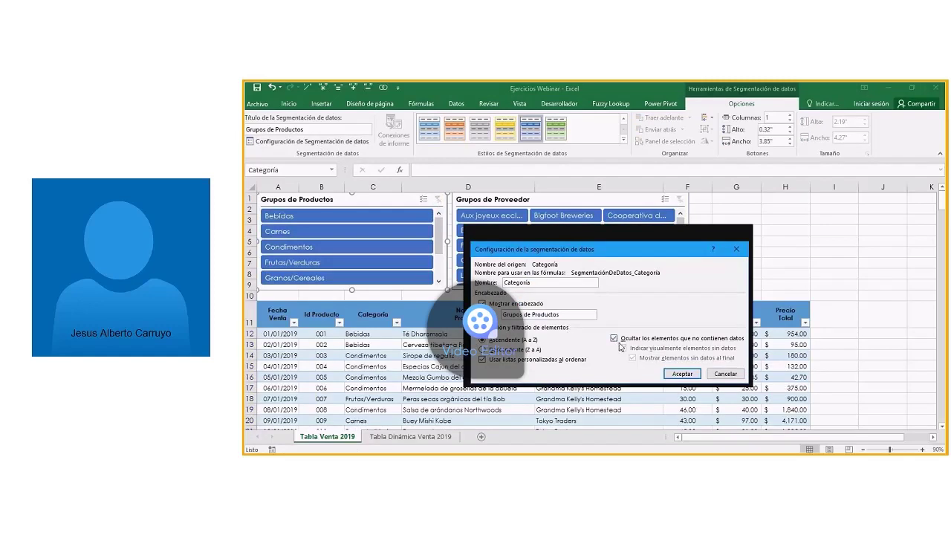
click(686, 376)
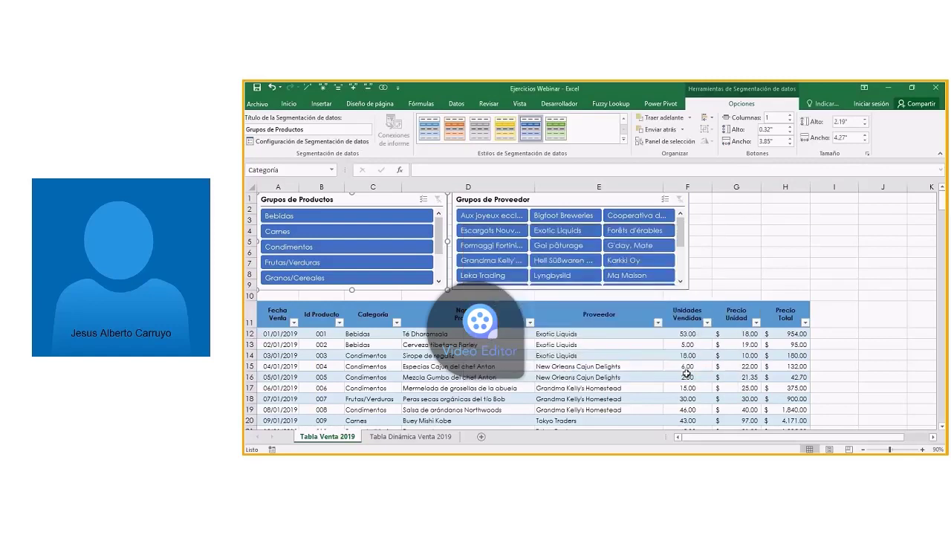
click(321, 223)
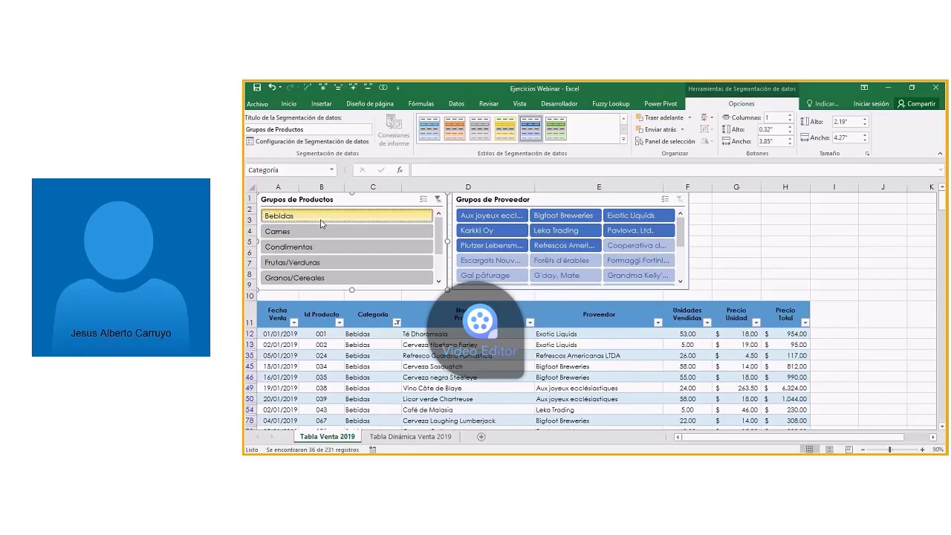
Step: Turn off hiding items with no data in the Grupos de Productos slicer settings
click(308, 144)
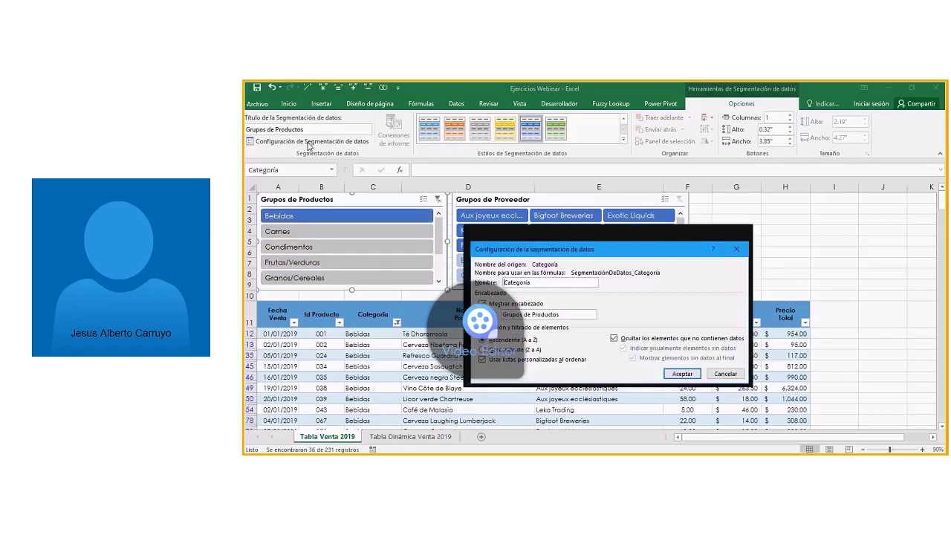
click(613, 338)
click(681, 374)
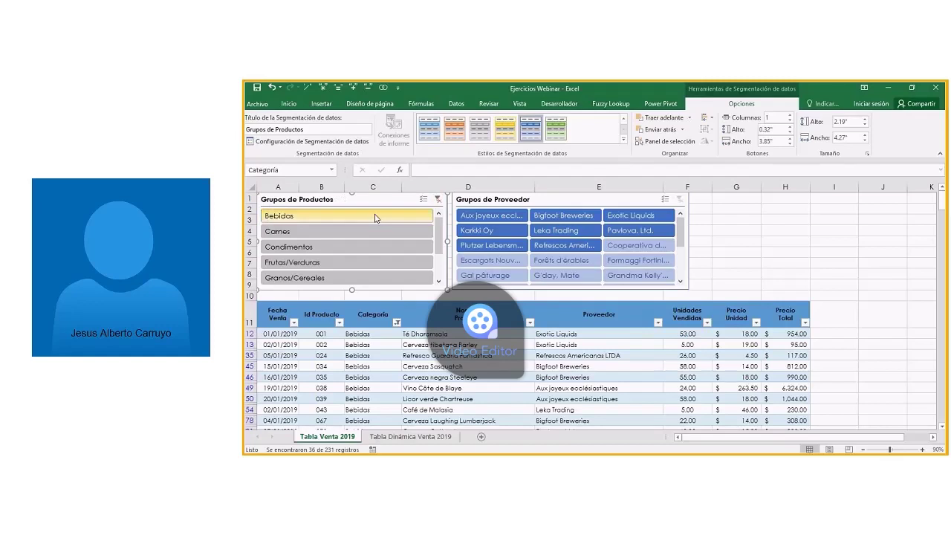
Step: Enable hiding items with no data for the Grupos de Proveedor slicer and remove the Bebidas filter
click(565, 200)
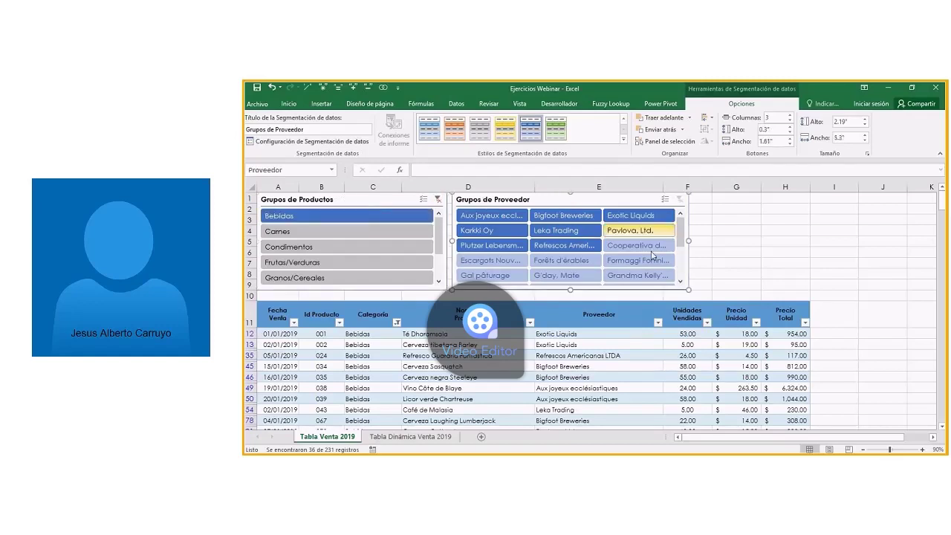
double_click(573, 199)
click(614, 339)
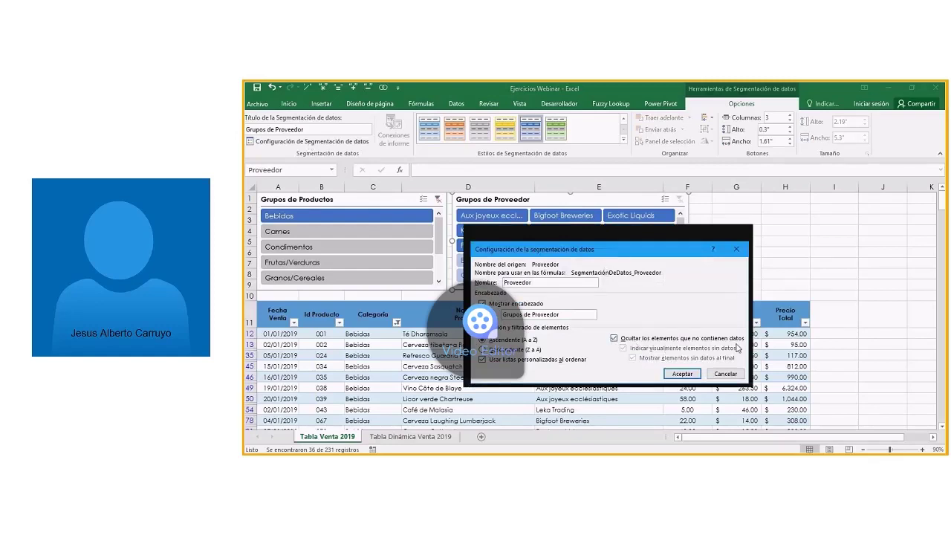
click(682, 375)
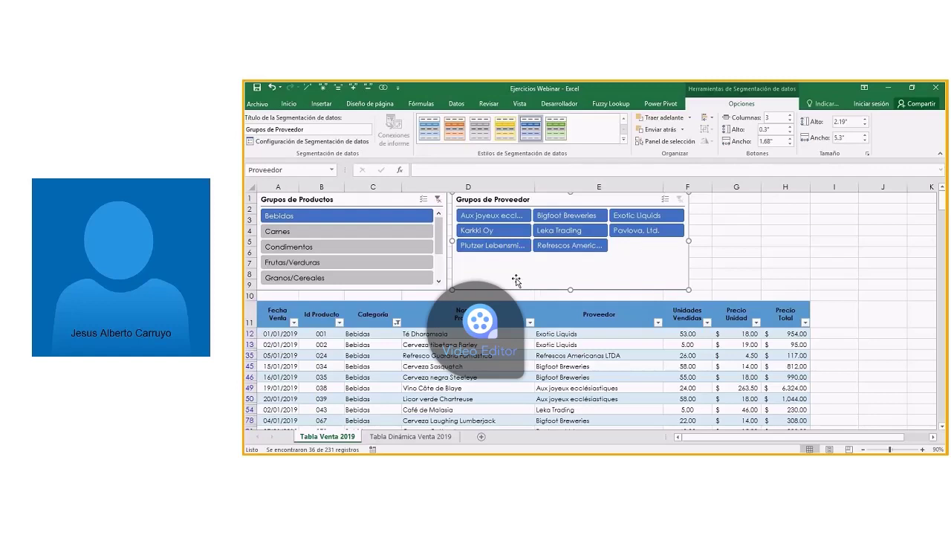
key(ctrl+z)
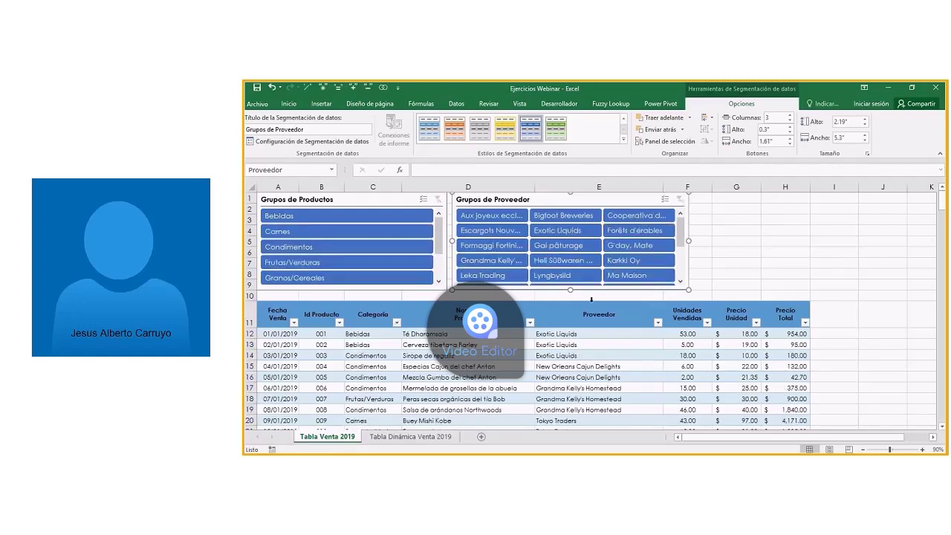
Step: Sort the items of both slicers in descending order (Z a A) and set them back to ascending (A a Z)
click(393, 201)
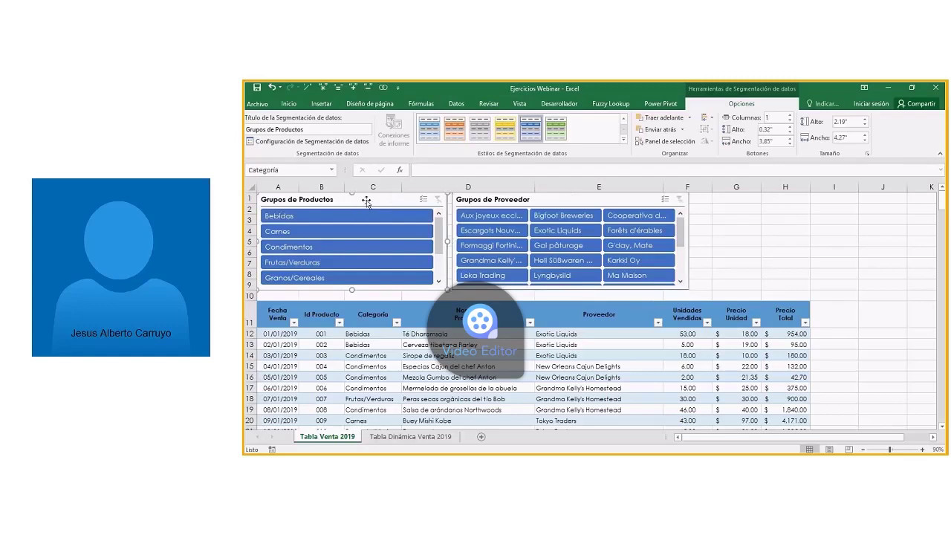
ctrl+click(519, 202)
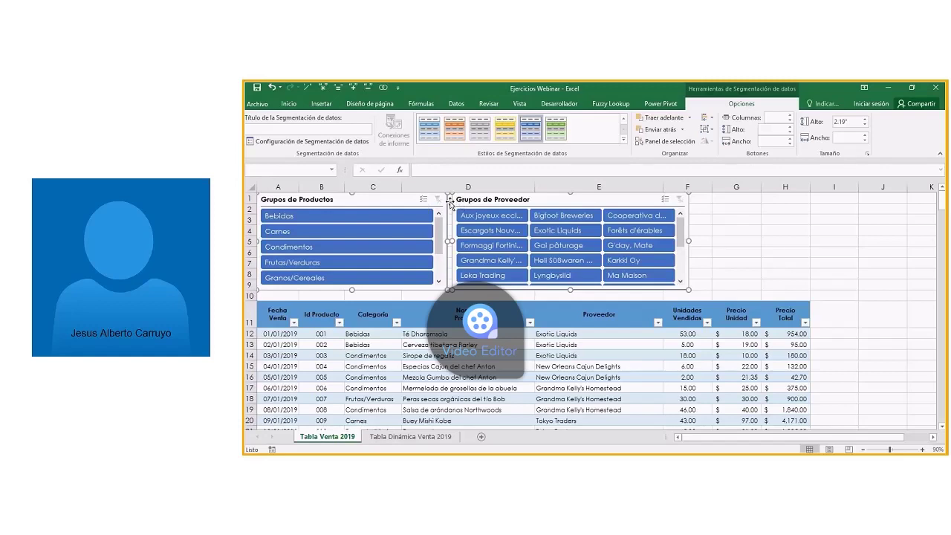
click(312, 142)
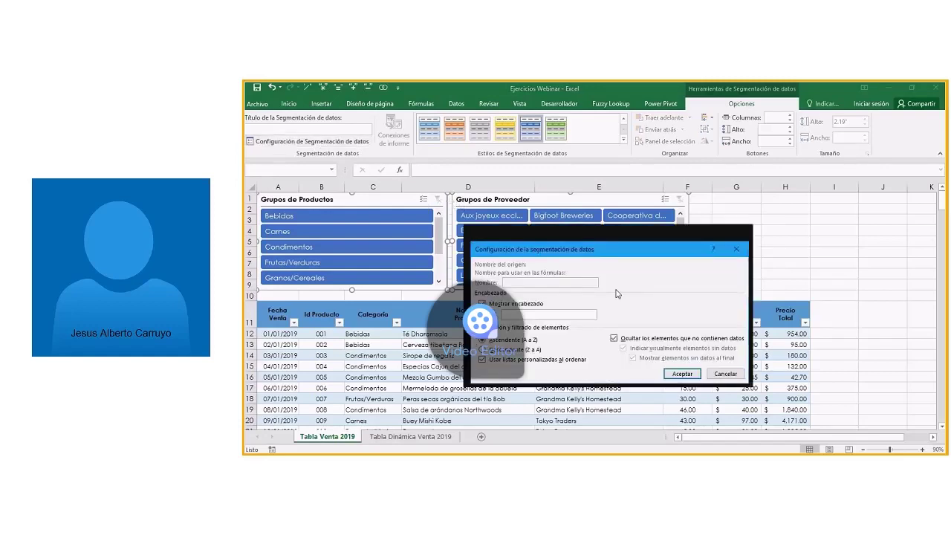
drag(628, 251, 797, 196)
click(783, 286)
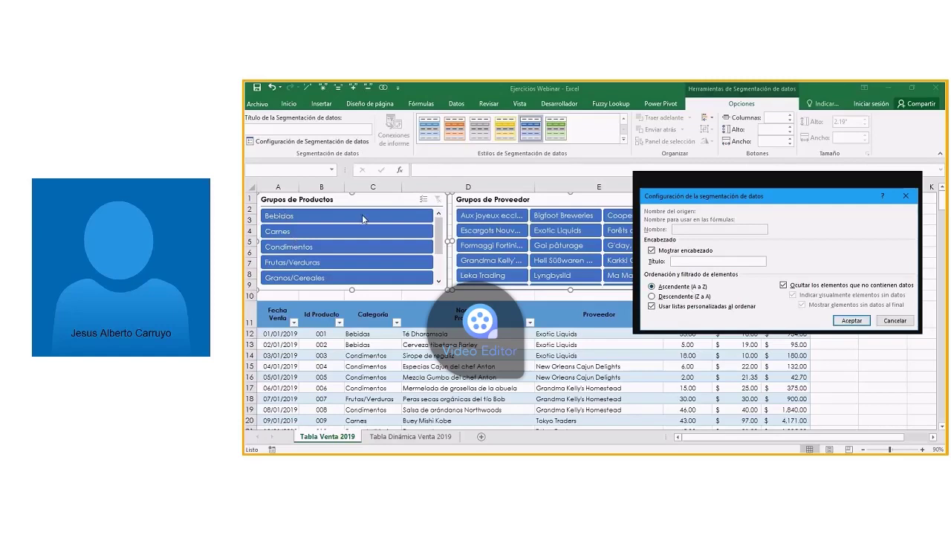
click(651, 296)
click(851, 320)
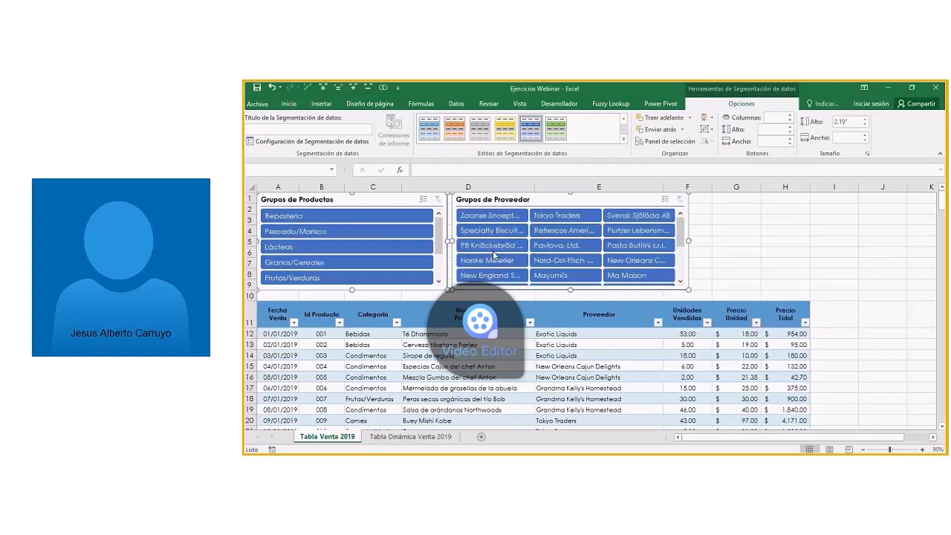
click(329, 143)
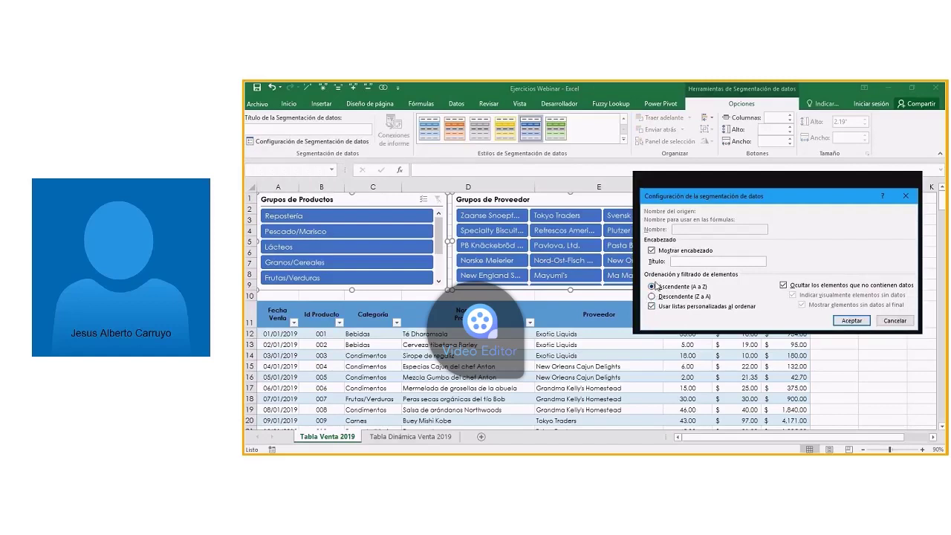
click(852, 321)
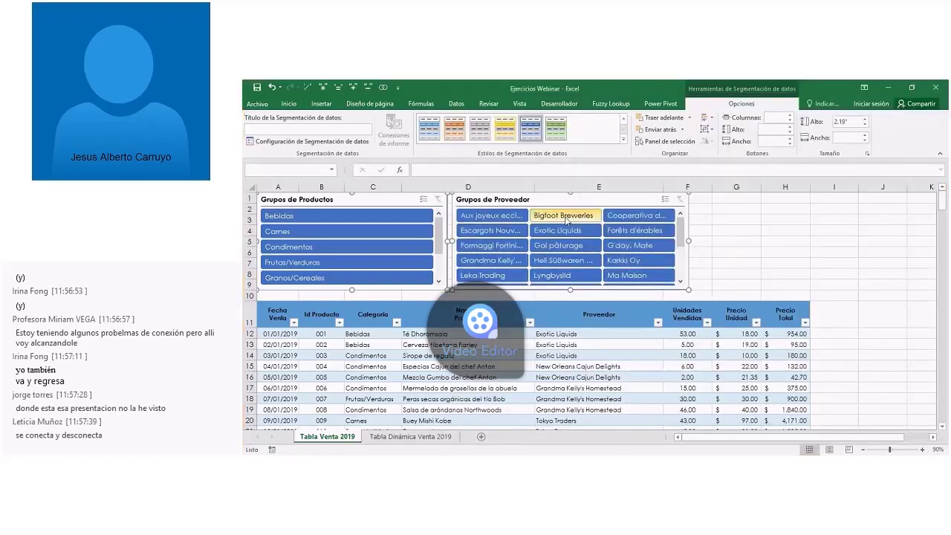
Step: Collapse the ribbon and move both slicers together so they sit above the table over columns C to H
drag(406, 200, 429, 200)
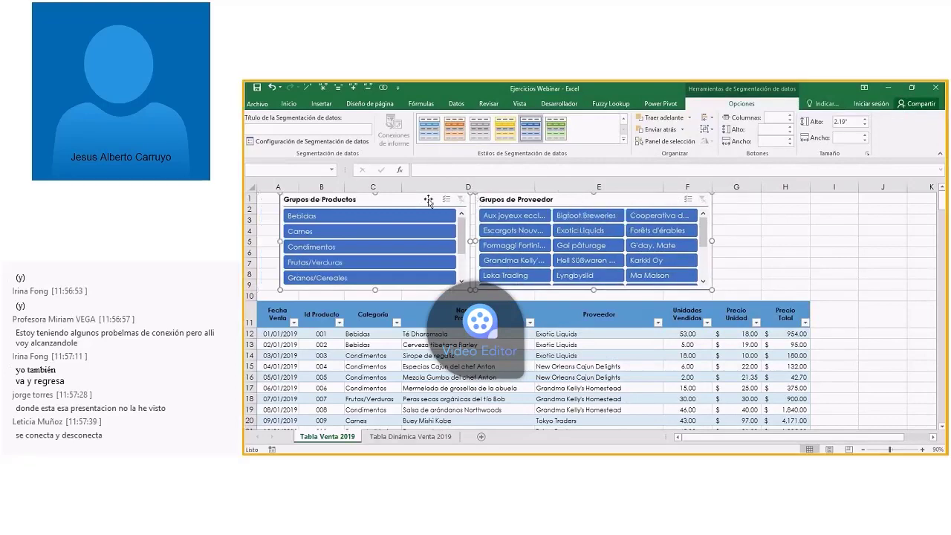
click(789, 226)
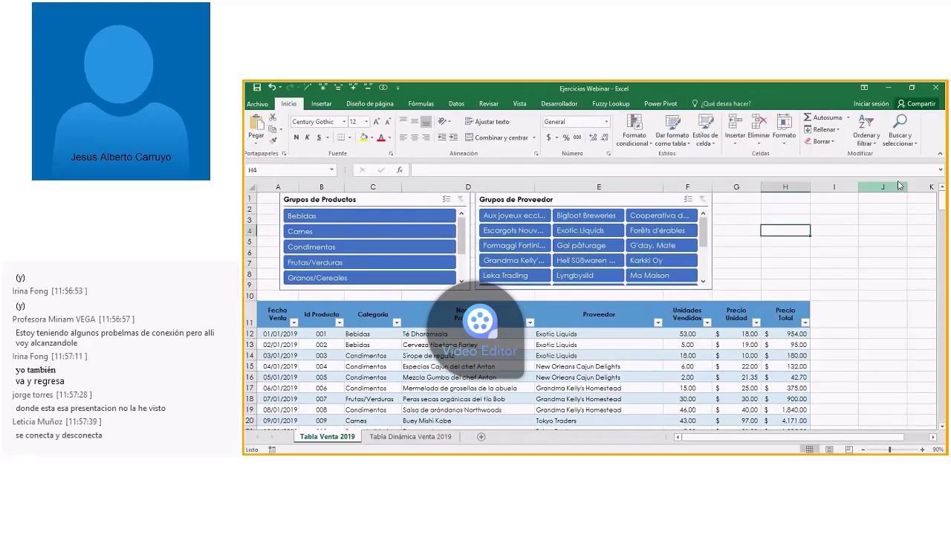
click(940, 153)
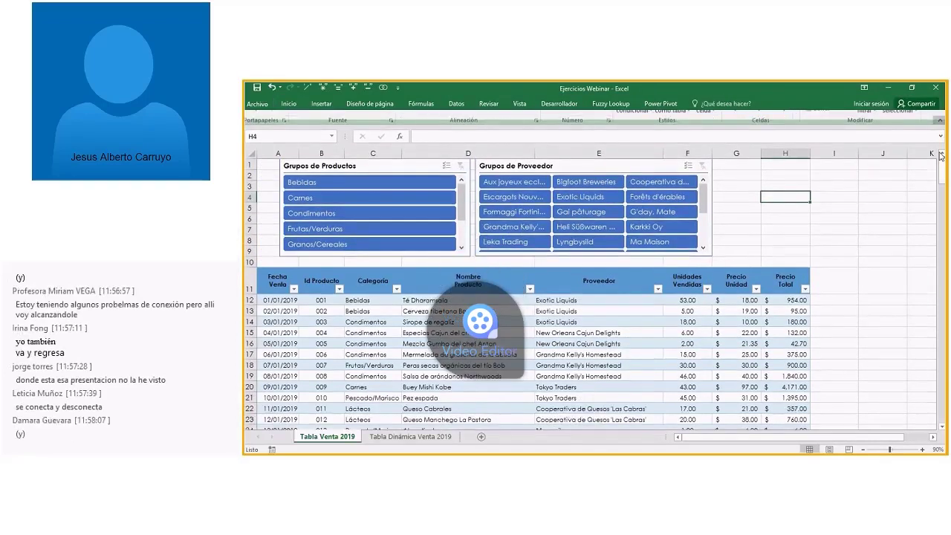
click(527, 153)
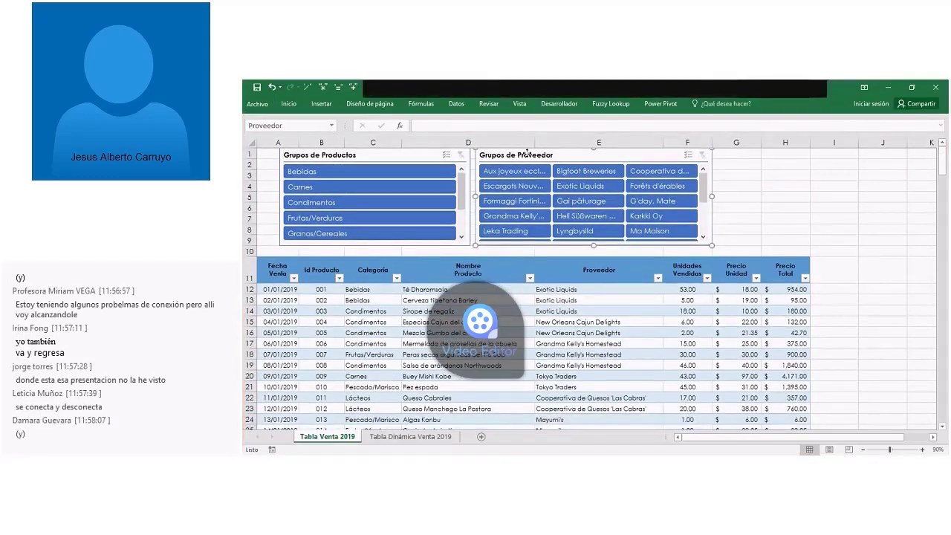
ctrl+click(412, 154)
drag(413, 154, 435, 159)
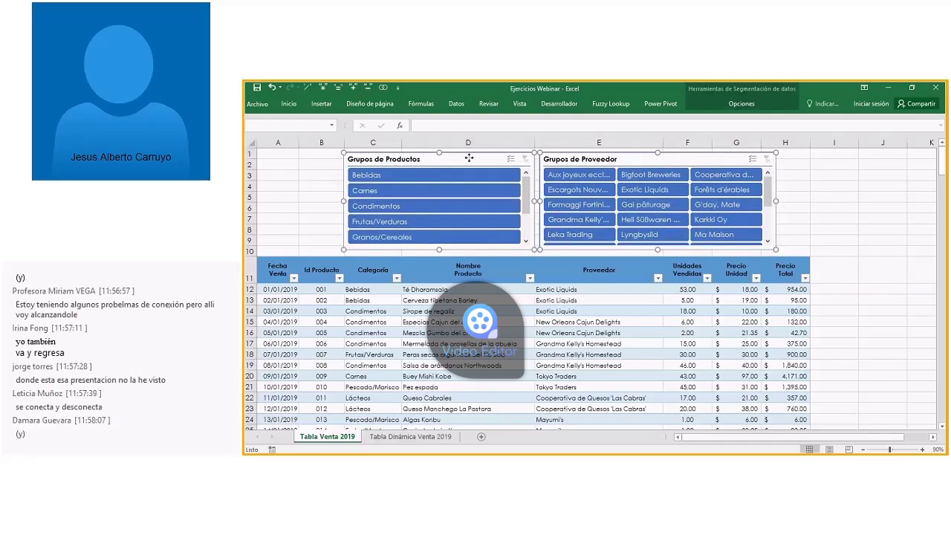
Step: Group the Grupos de Productos and Grupos de Proveedor slicers into one object
right_click(469, 158)
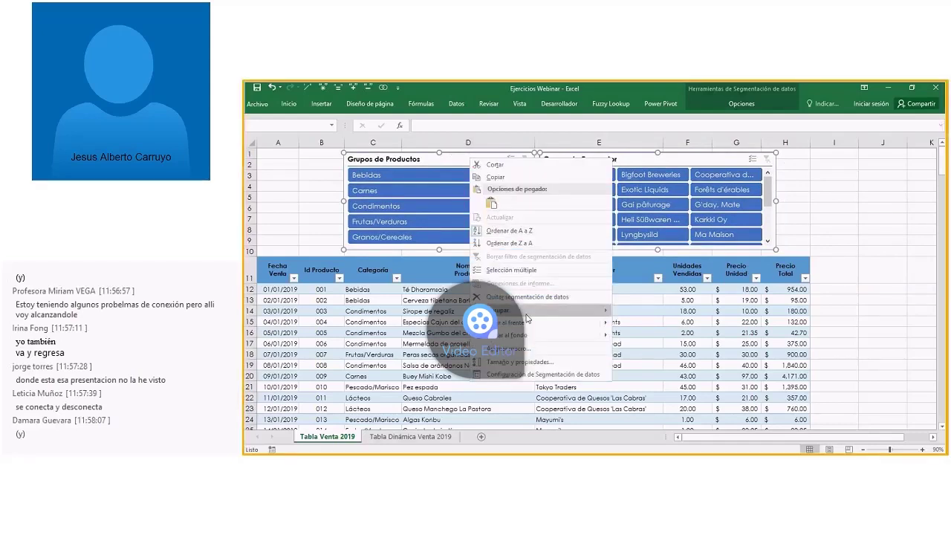
mouse_move(520, 315)
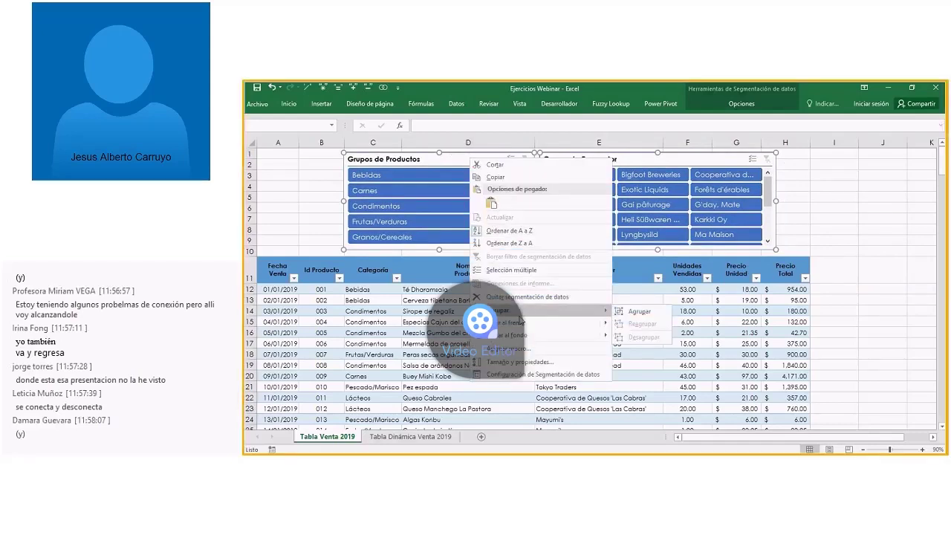
click(637, 311)
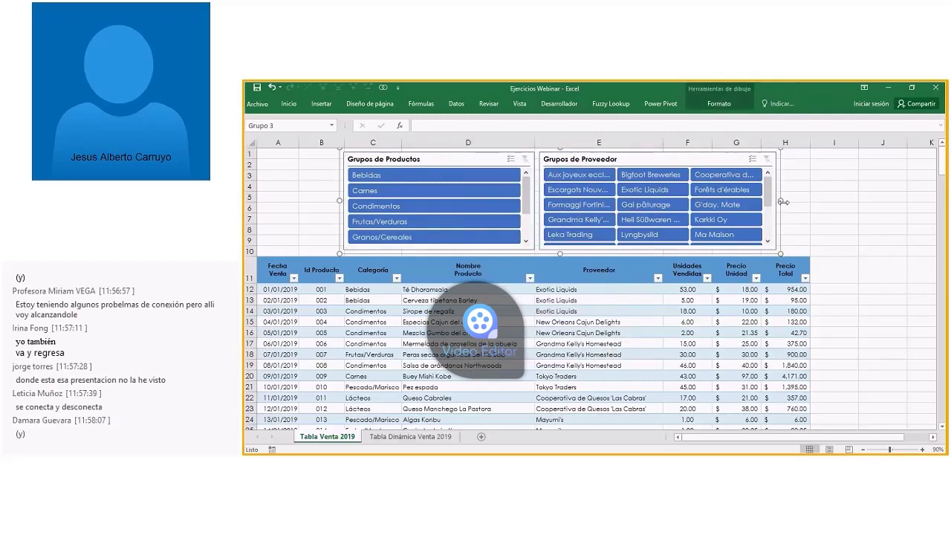
Step: Narrow the slicer group to about 8.16 inches wide, space its two slicers apart and place it above the table from column C
drag(782, 202, 688, 277)
drag(505, 209, 630, 214)
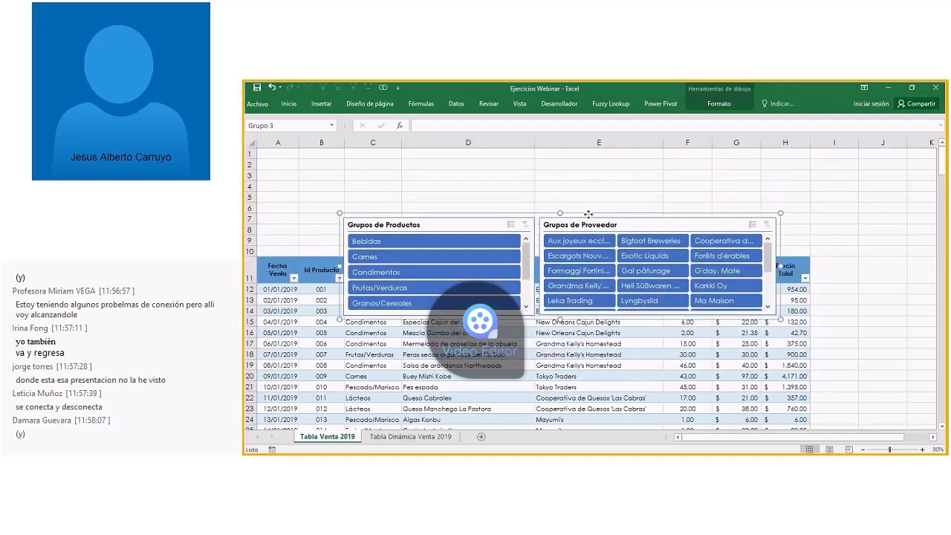
drag(779, 265, 658, 266)
drag(456, 213, 365, 133)
drag(388, 224, 343, 165)
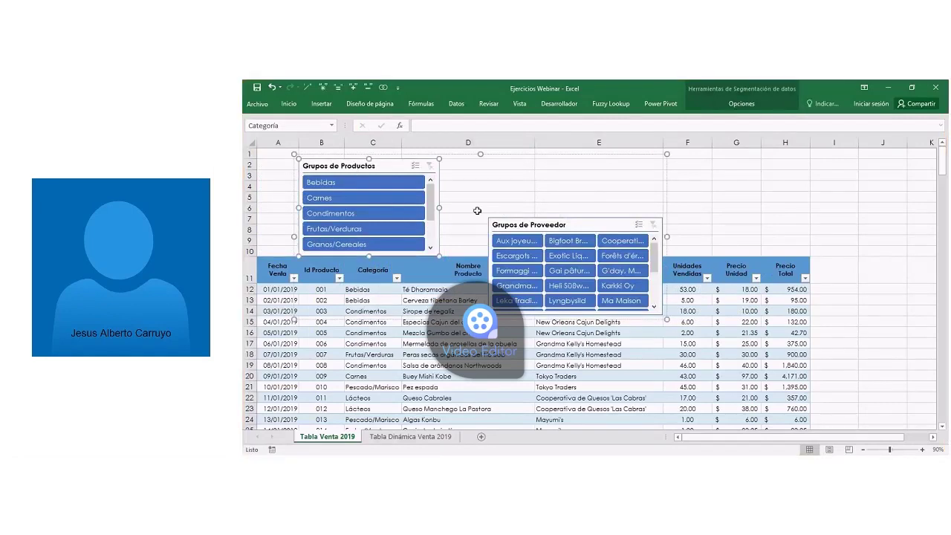
mouse_move(520, 224)
mouse_down()
mouse_move(520, 164)
mouse_move(568, 147)
mouse_up()
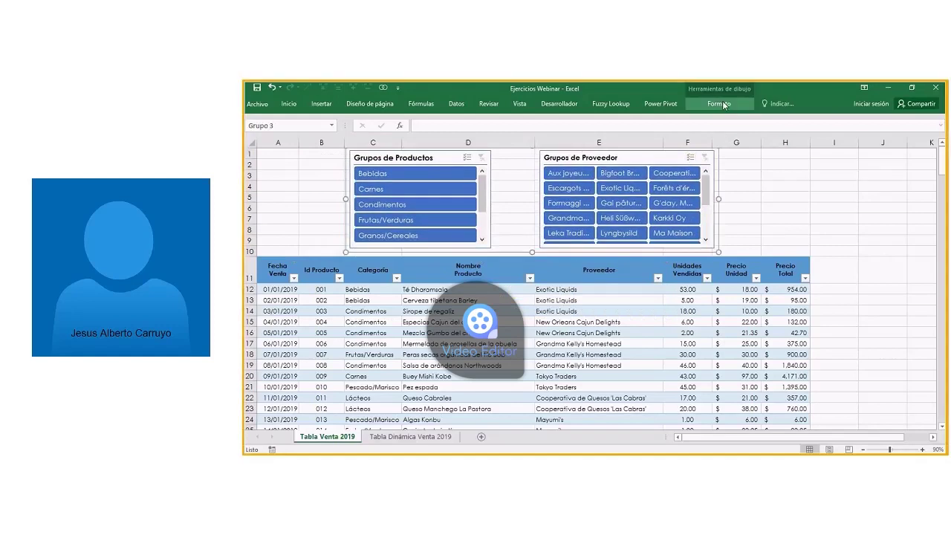
Step: Examine the format options of the slicer group and the options of the Grupos de Proveedor slicer
click(719, 104)
click(721, 104)
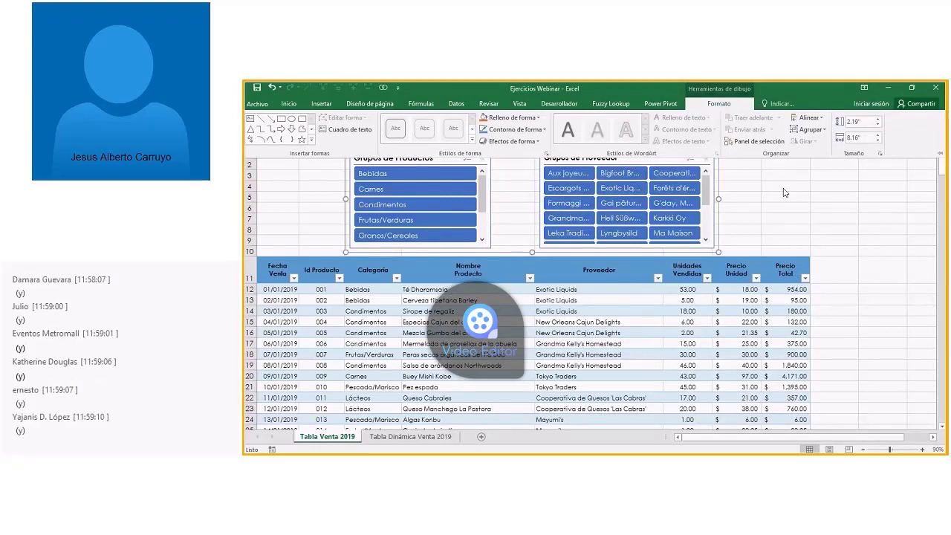
click(688, 158)
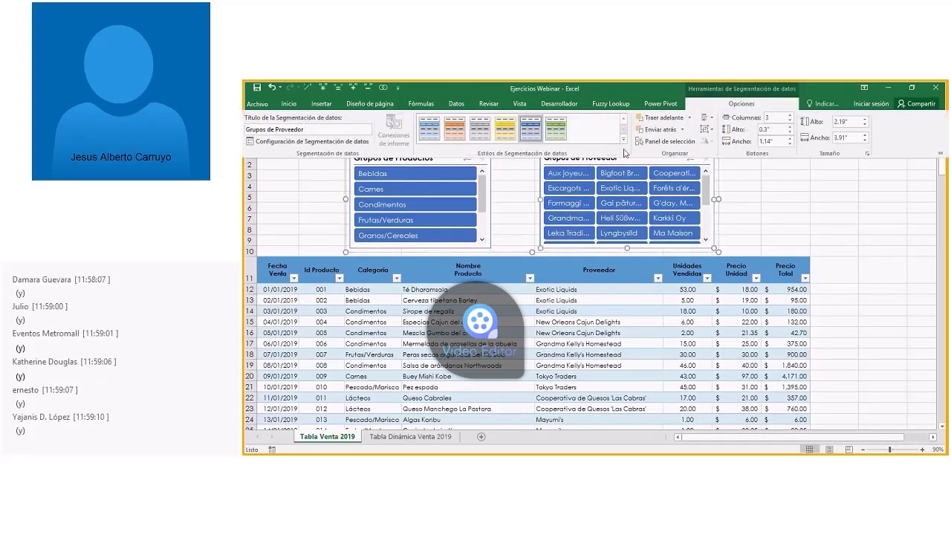
Step: Widen the Fecha Venta column on the Tabla Dinámica Venta 2019 sheet
click(394, 438)
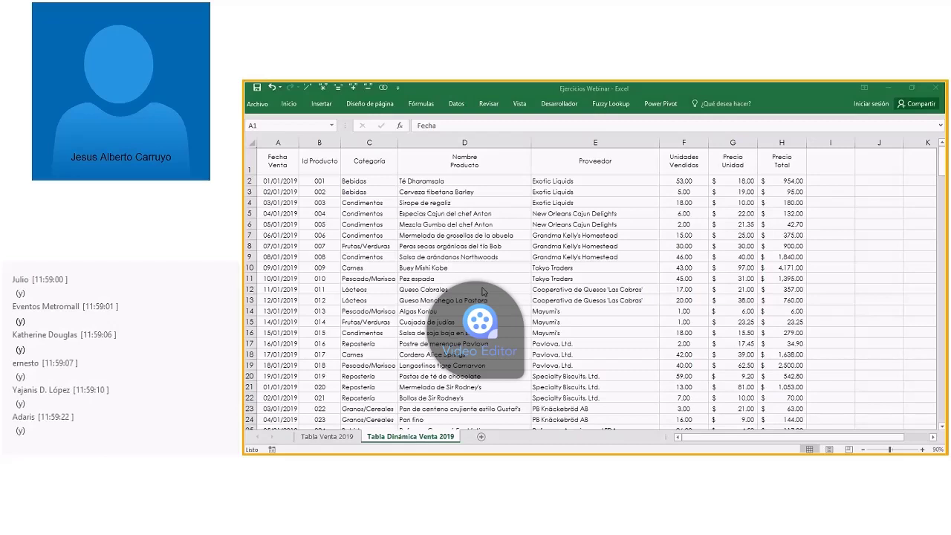
click(392, 203)
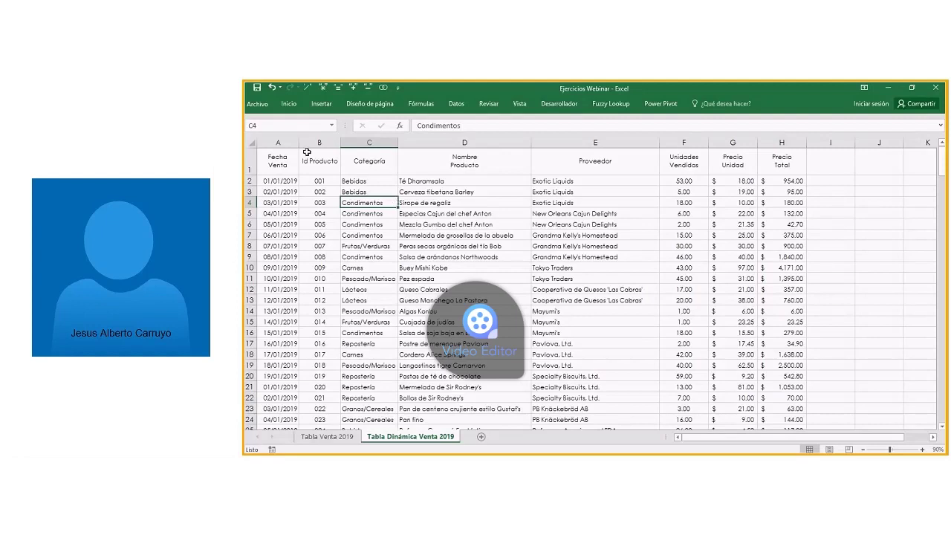
drag(300, 143, 313, 143)
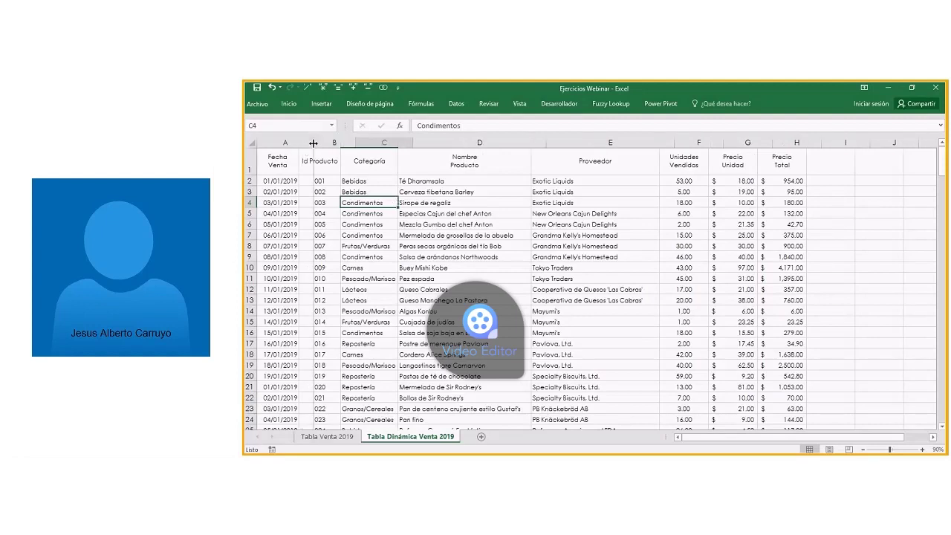
click(304, 181)
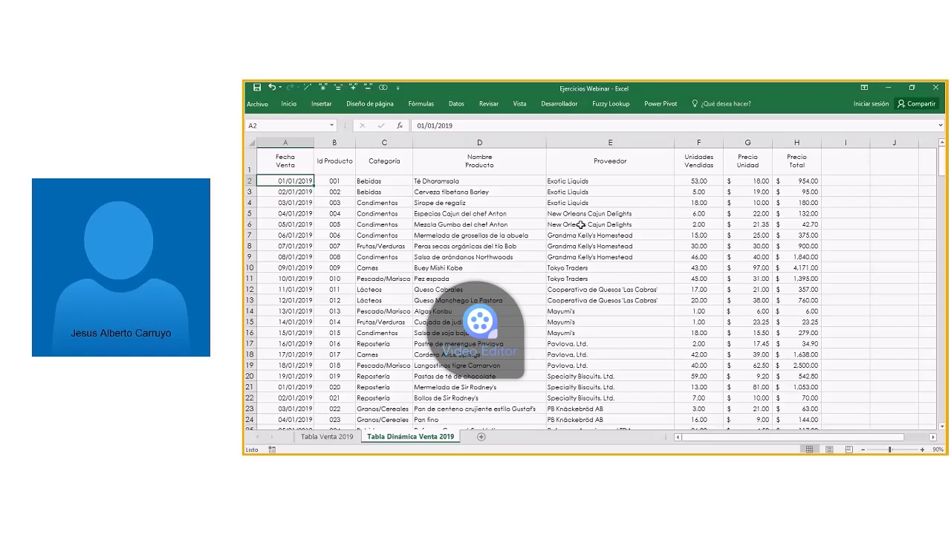
click(296, 142)
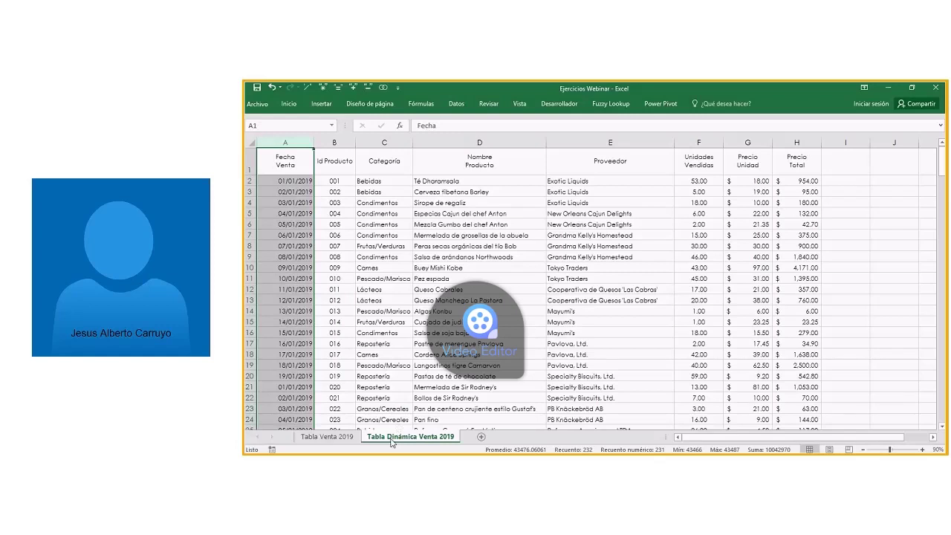
click(276, 181)
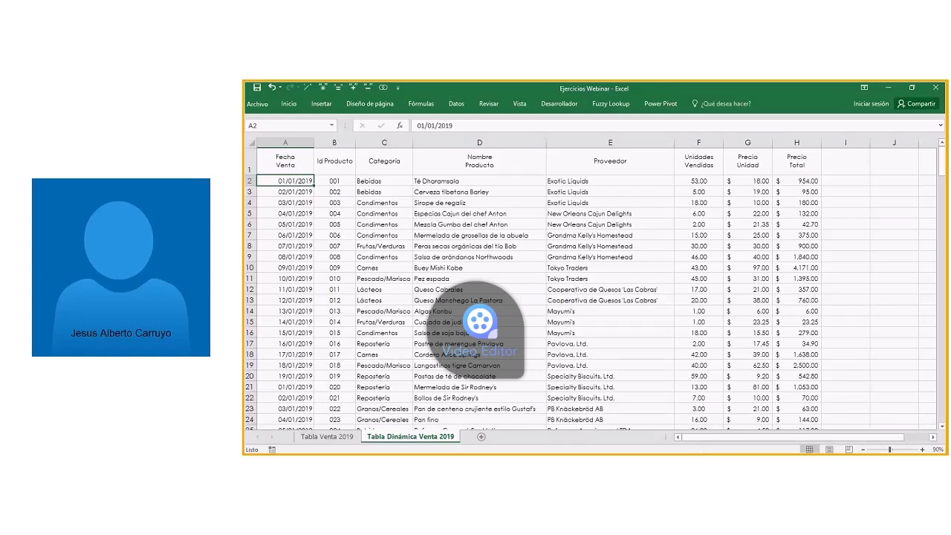
Step: Convert the sales data range A1:H232 into a table with headers
click(434, 234)
key(ctrl+a)
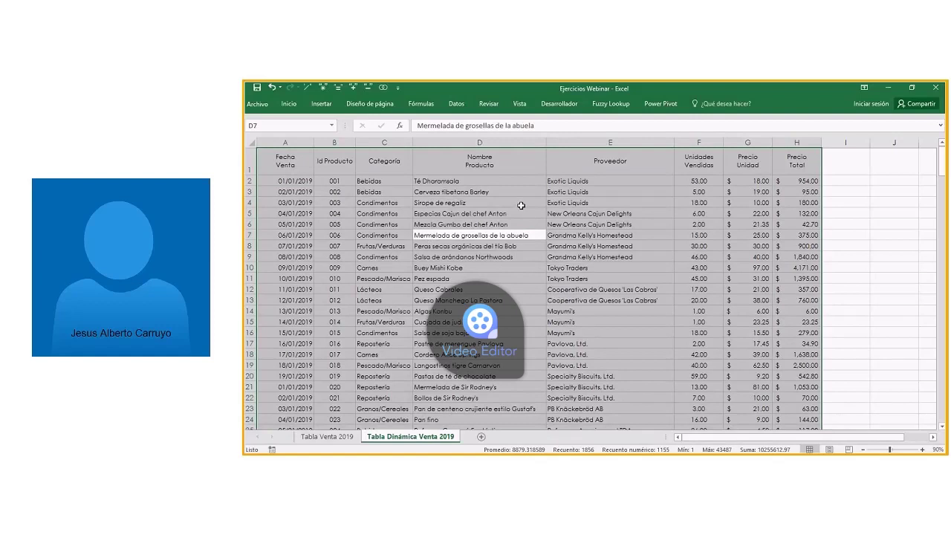
key(ctrl+t)
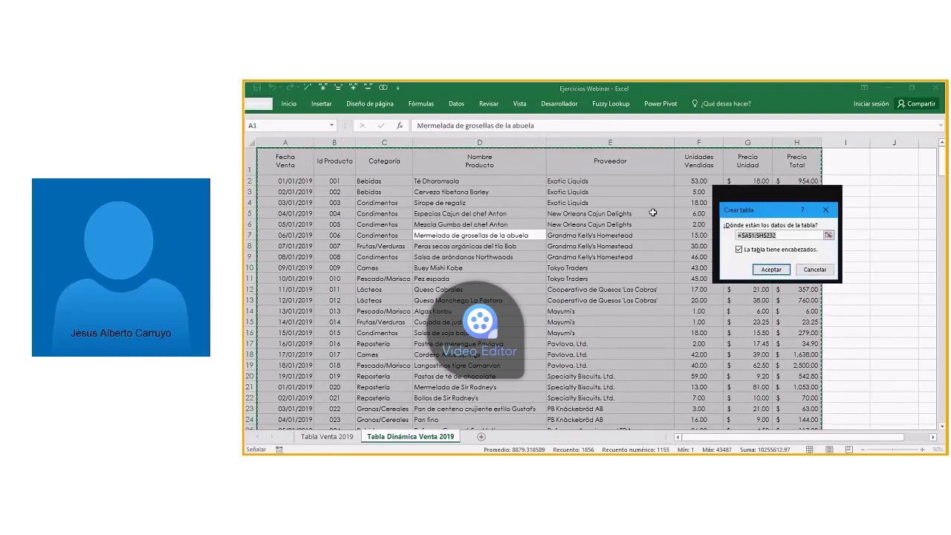
key(Return)
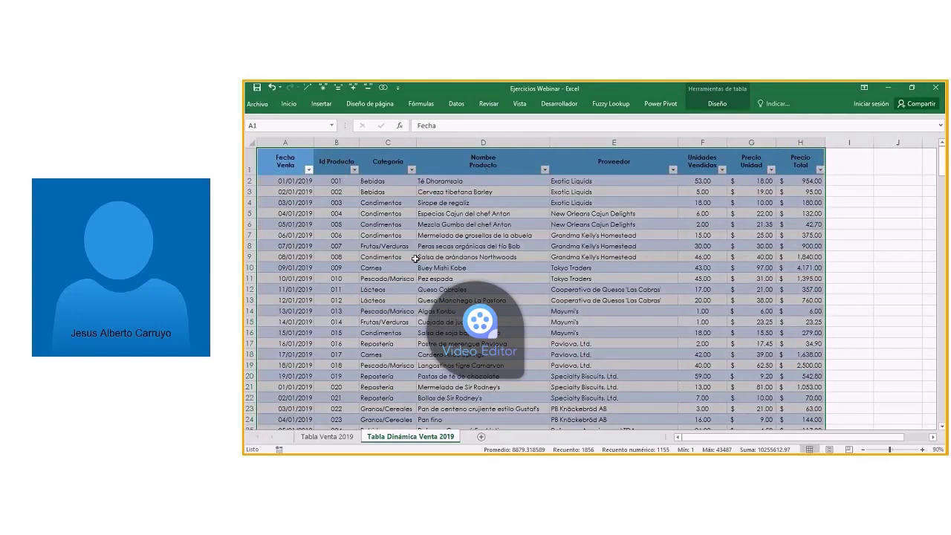
click(320, 106)
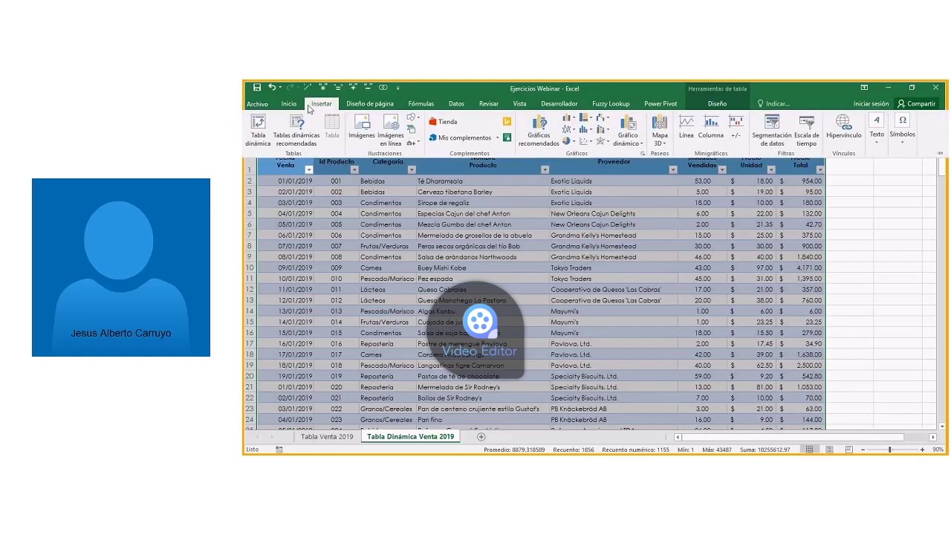
click(257, 138)
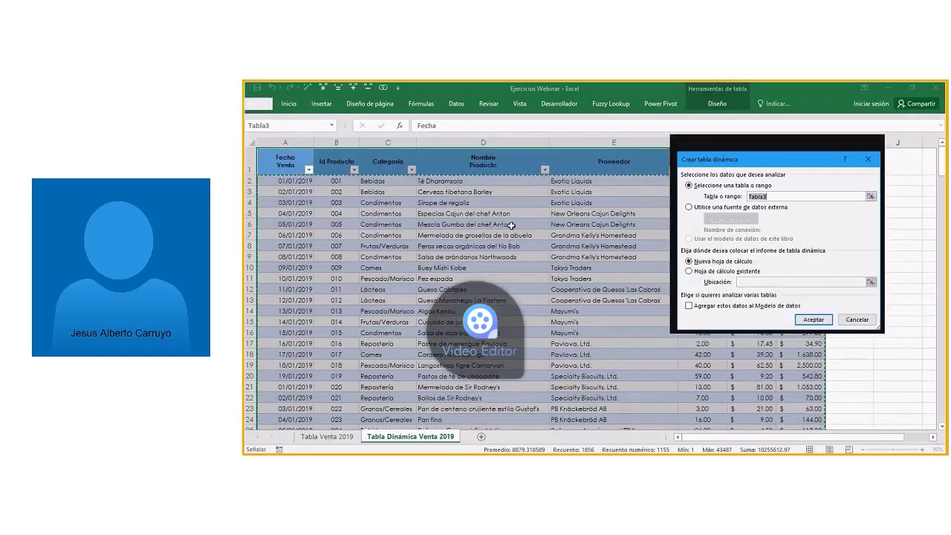
drag(737, 171, 626, 184)
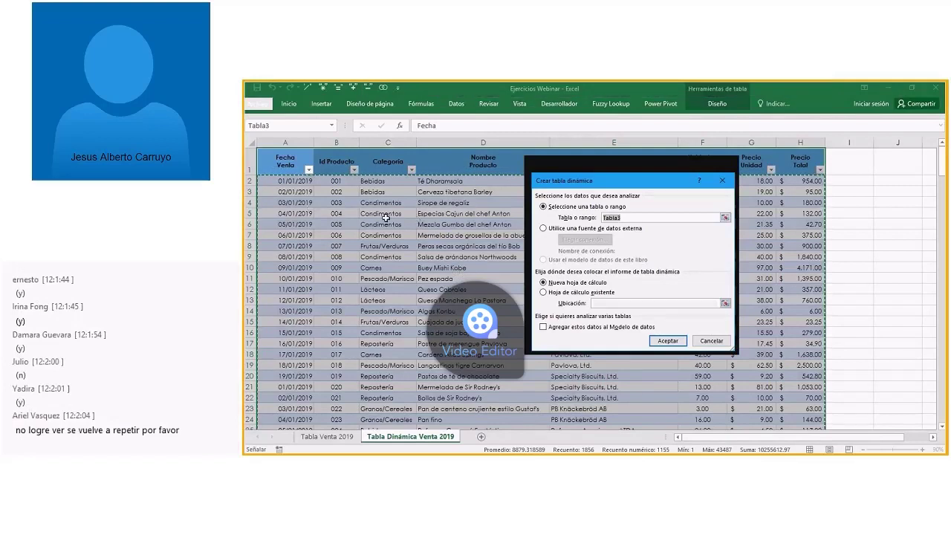
drag(942, 160, 942, 272)
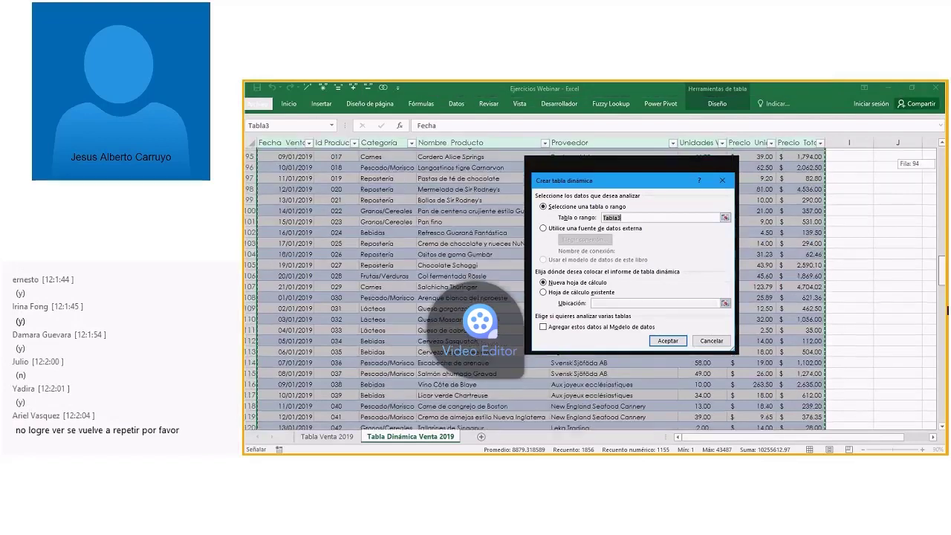
drag(948, 310, 946, 429)
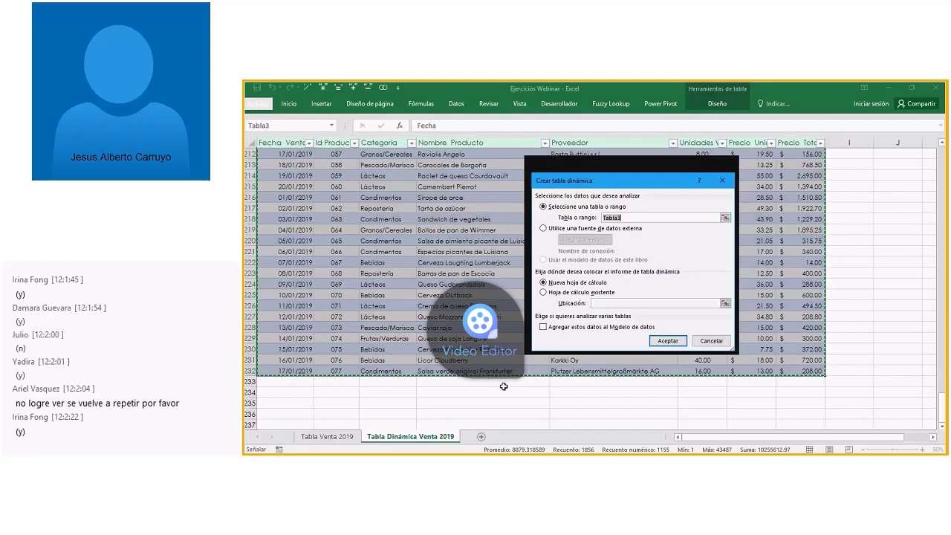
drag(944, 410, 945, 153)
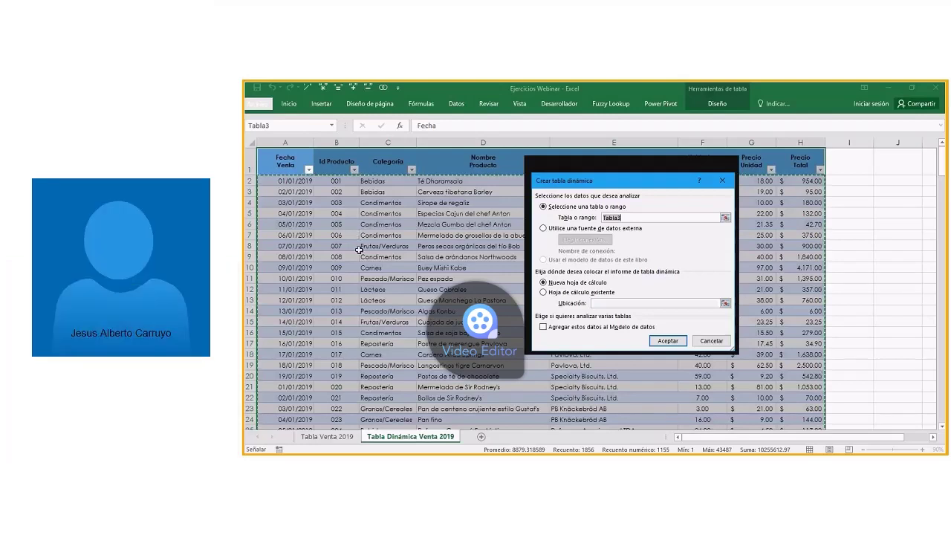
click(711, 341)
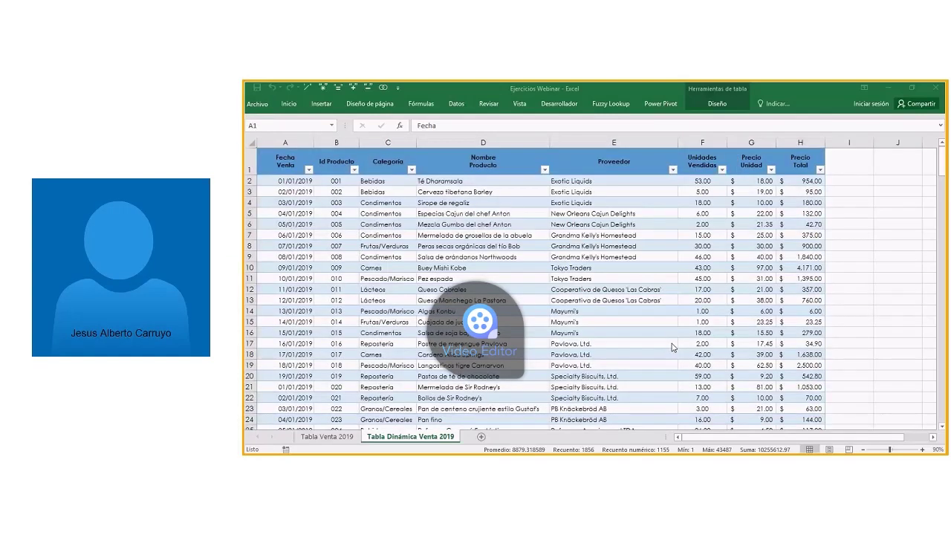
Step: Undo the conversion of the sales data into a table
key(ctrl+a)
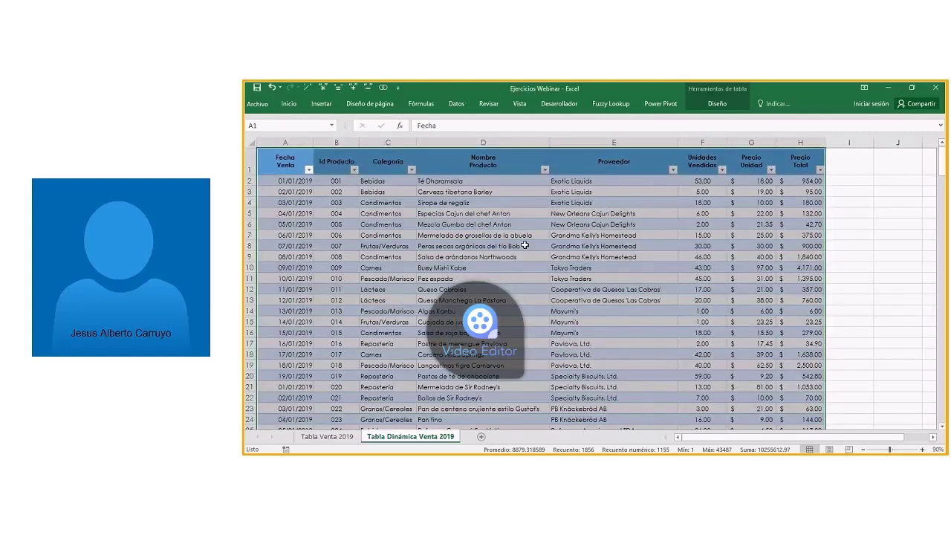
key(ctrl+z)
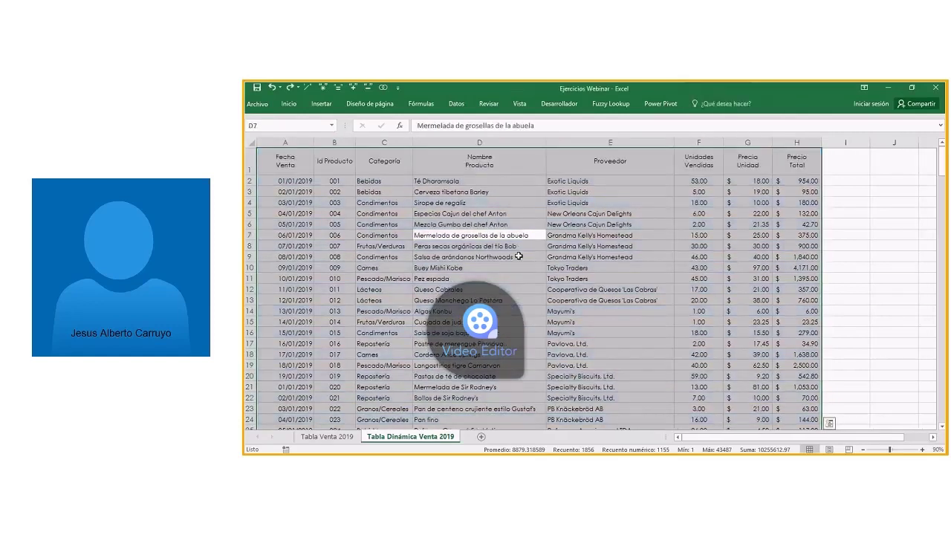
click(536, 234)
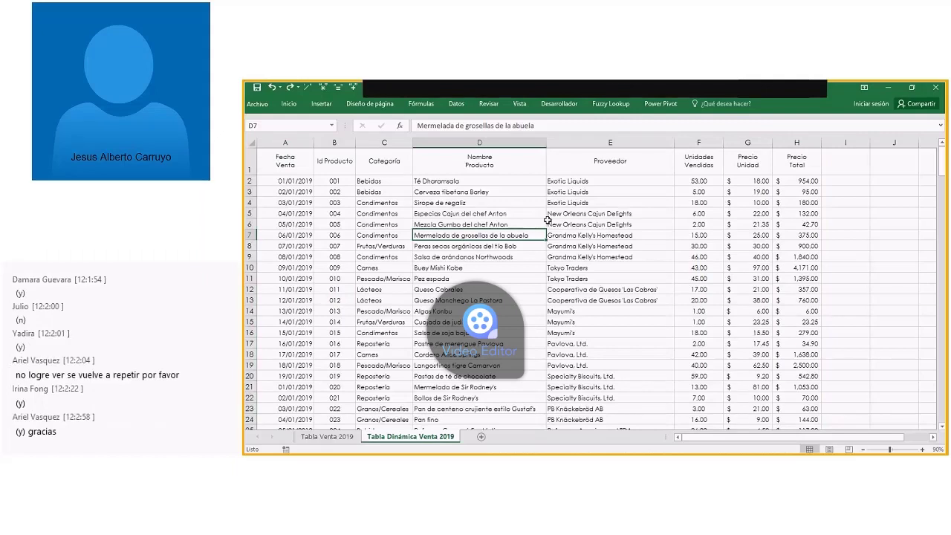
Step: Convert the whole sales range A1:H232 into a table again, treating its first row as headers
click(576, 256)
key(ctrl+a)
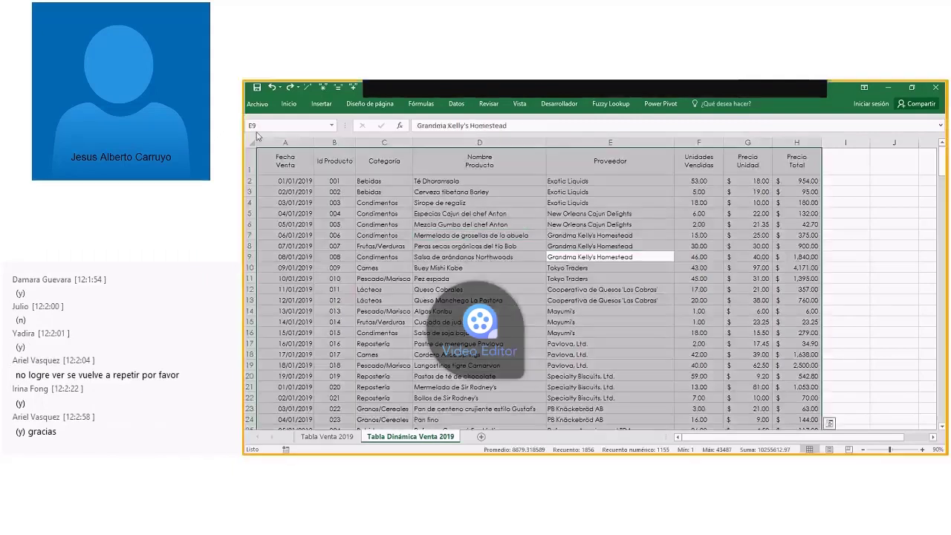
drag(286, 160, 778, 162)
click(456, 224)
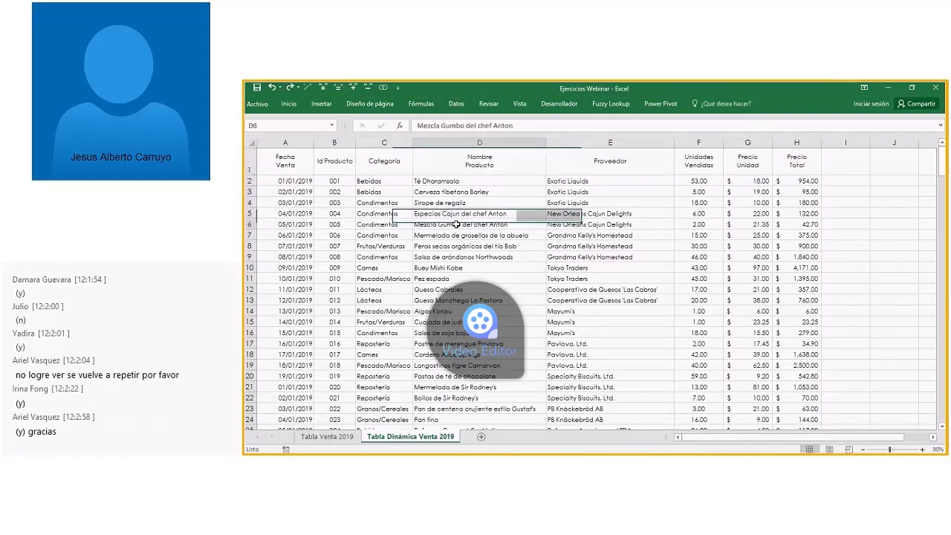
key(ctrl+a)
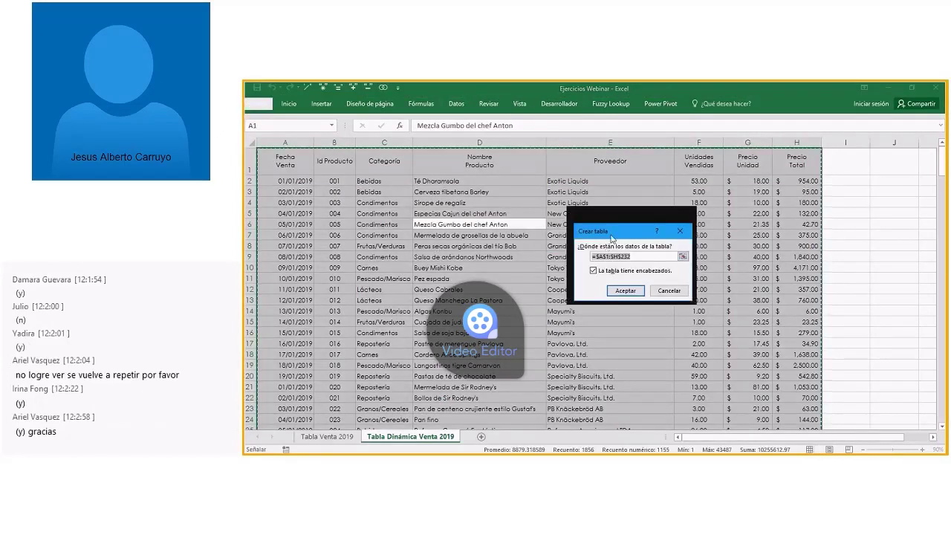
click(625, 291)
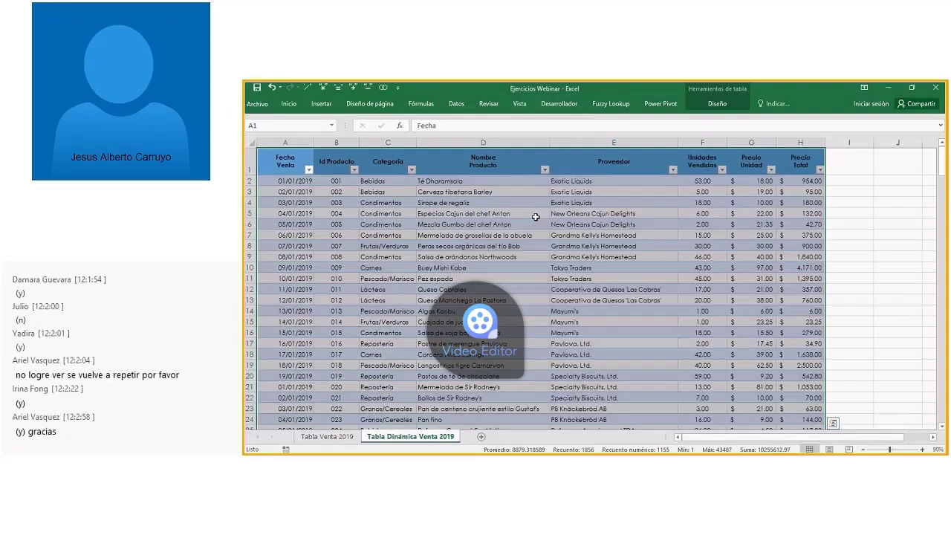
Step: Create a PivotTable from the sales table on a new worksheet and narrow its field list pane
key(alt+b)
key(t)
key(d)
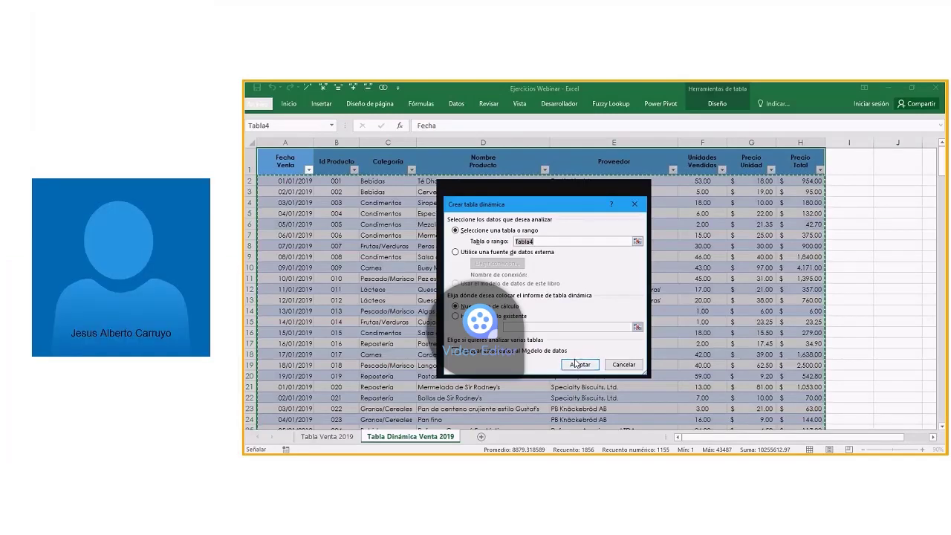
click(578, 363)
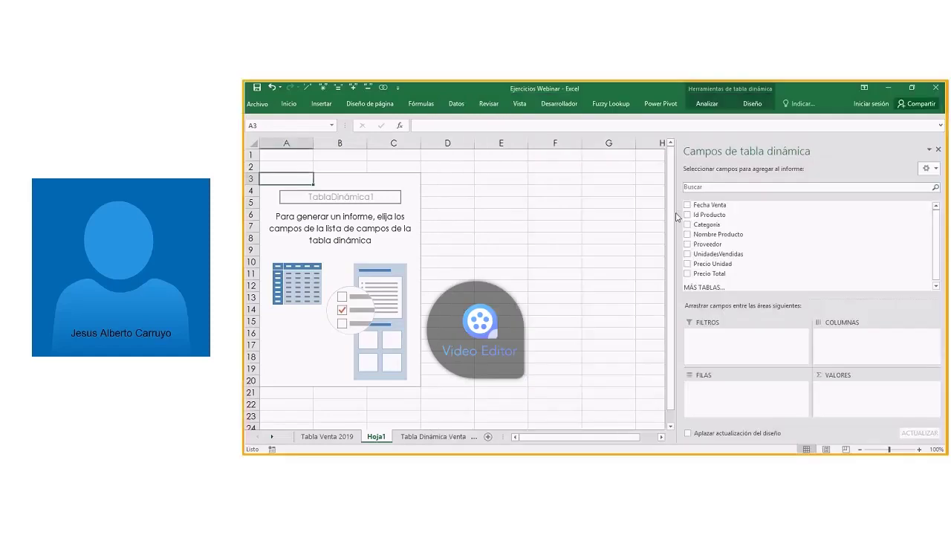
drag(678, 217, 743, 217)
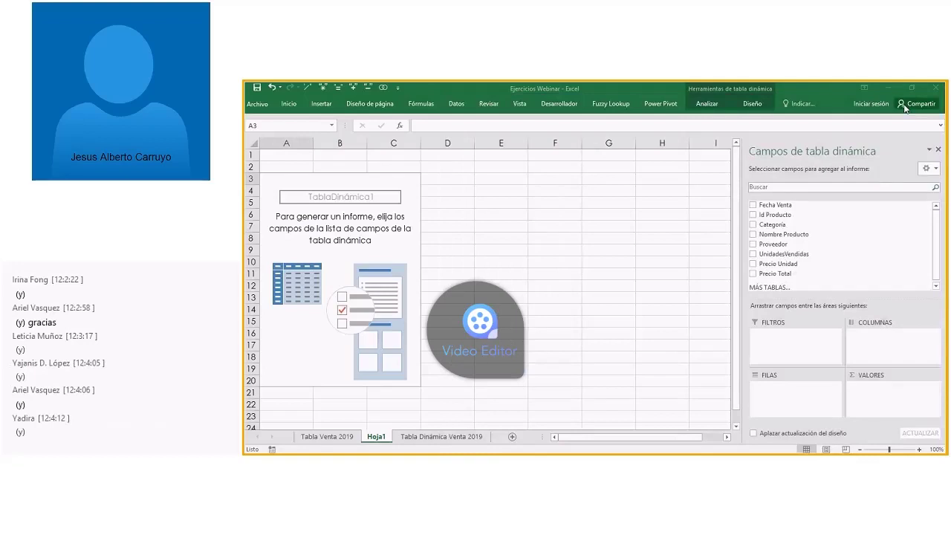
Step: Hide the field list of the empty PivotTable
click(320, 214)
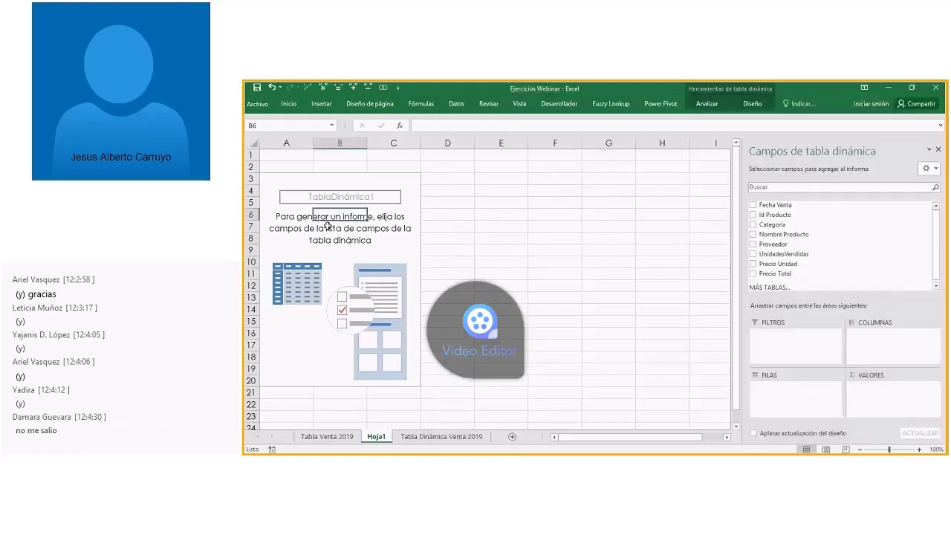
right_click(327, 218)
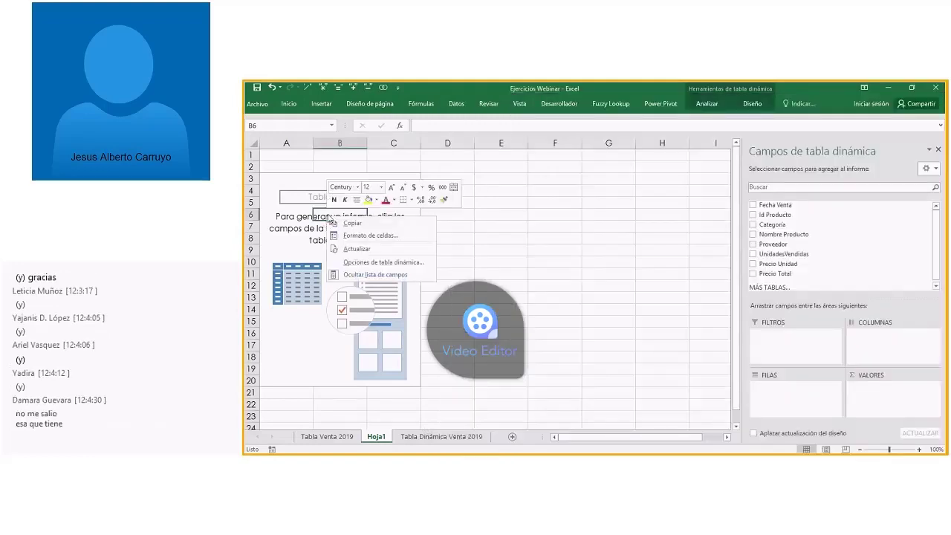
click(366, 276)
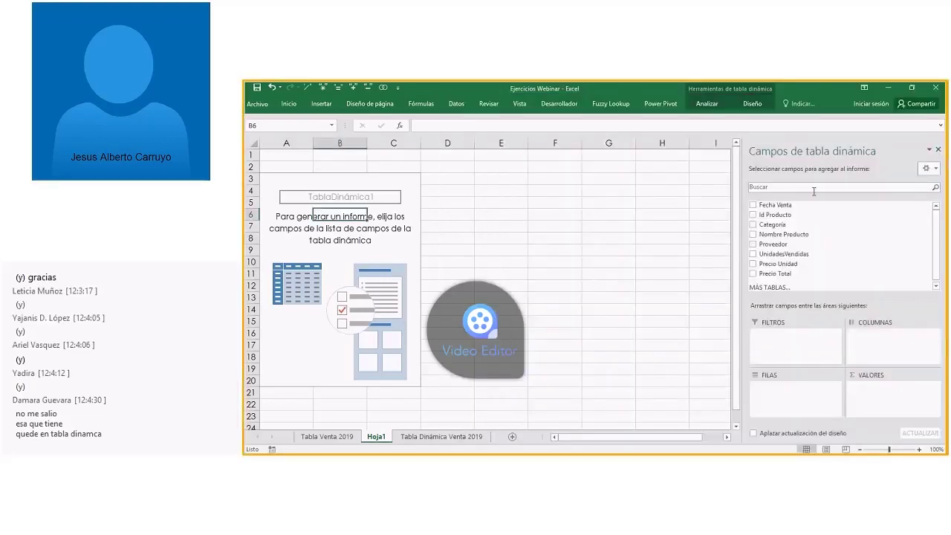
click(938, 150)
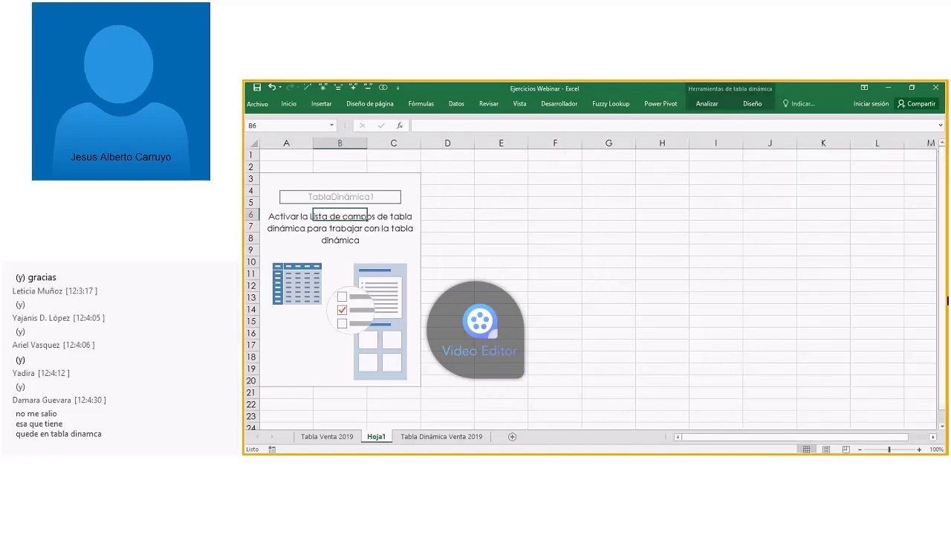
Step: Show the field list of the empty PivotTable again
click(335, 181)
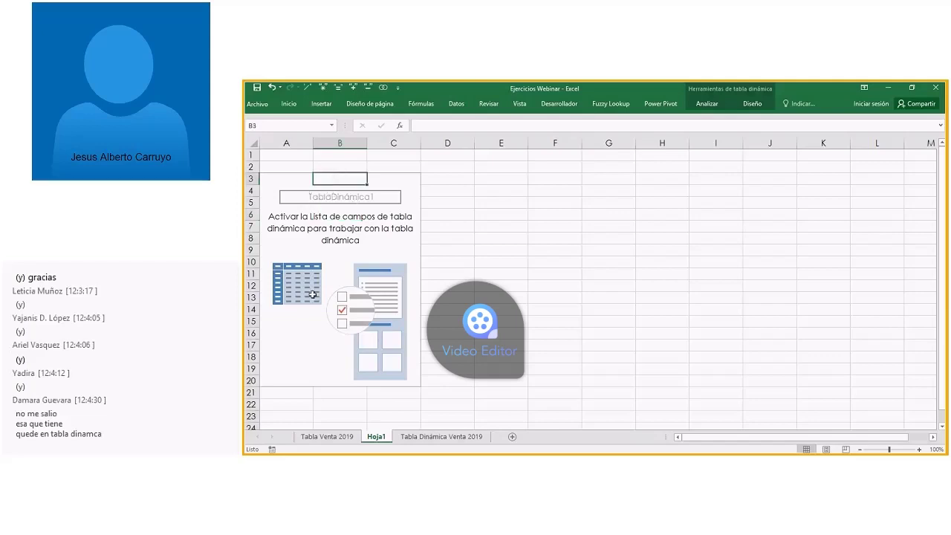
click(295, 189)
click(342, 195)
right_click(342, 196)
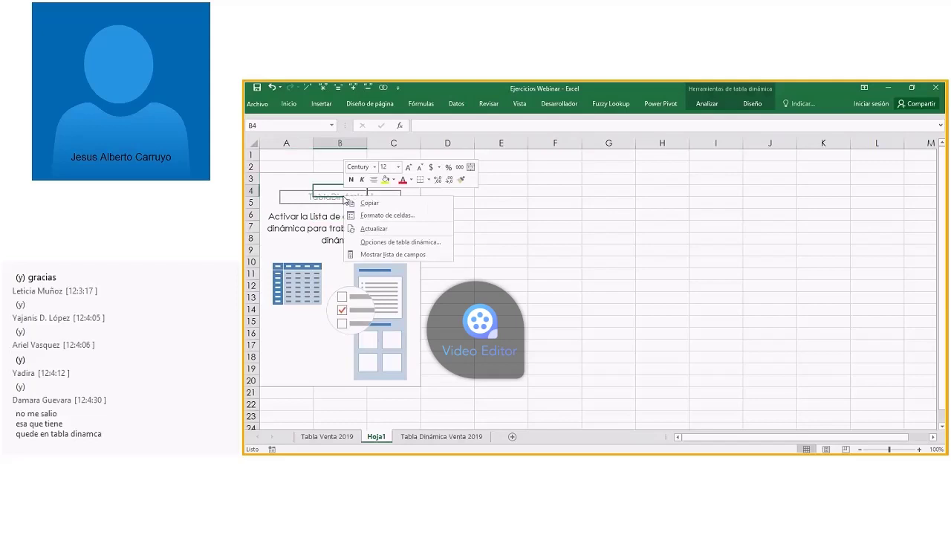
click(405, 255)
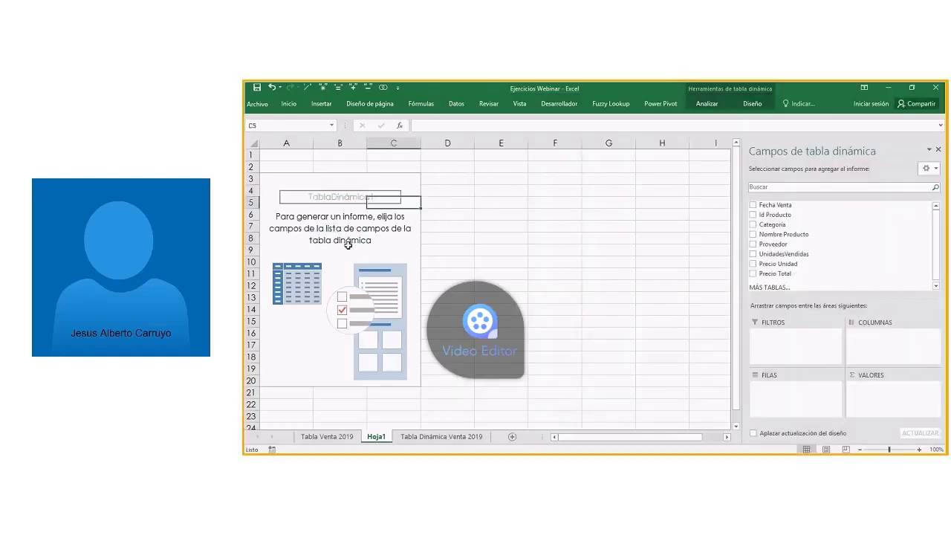
click(332, 245)
key(Up)
key(Up)
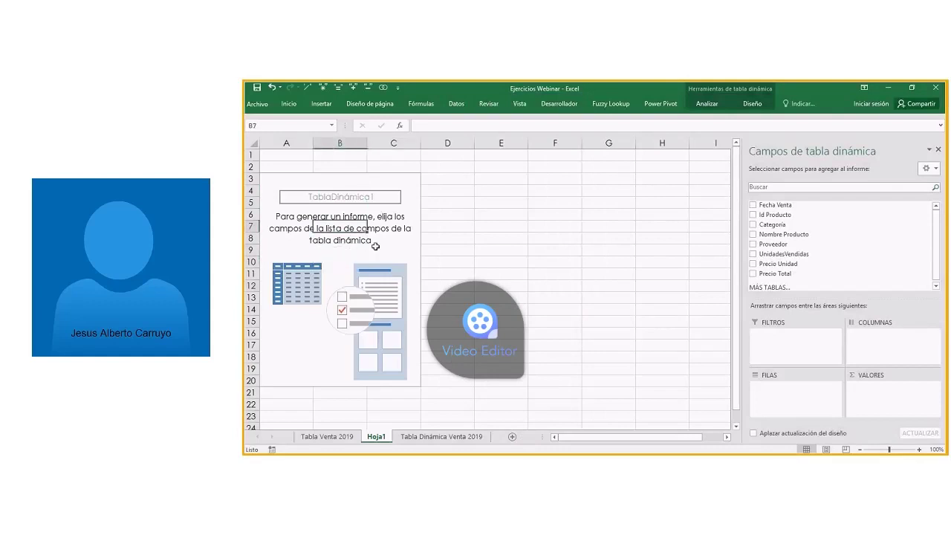
key(Up)
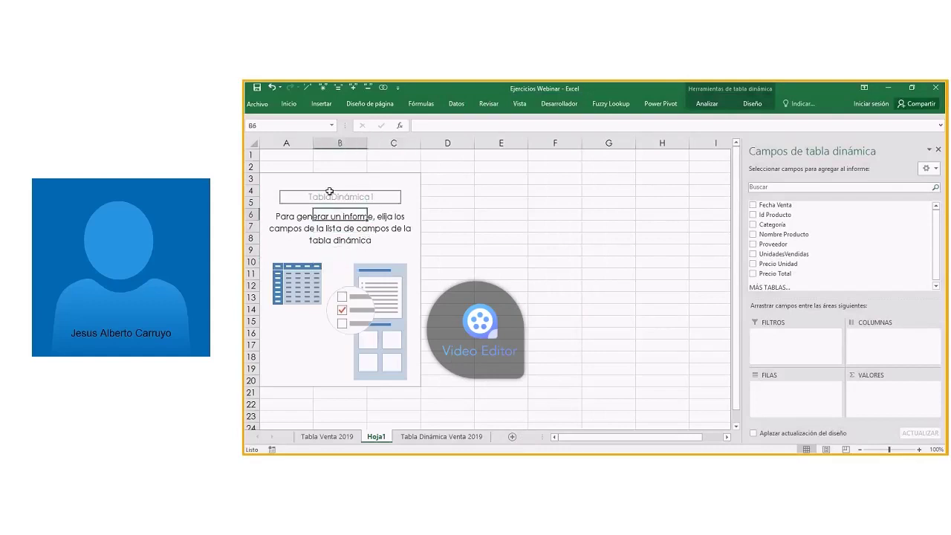
key(Up)
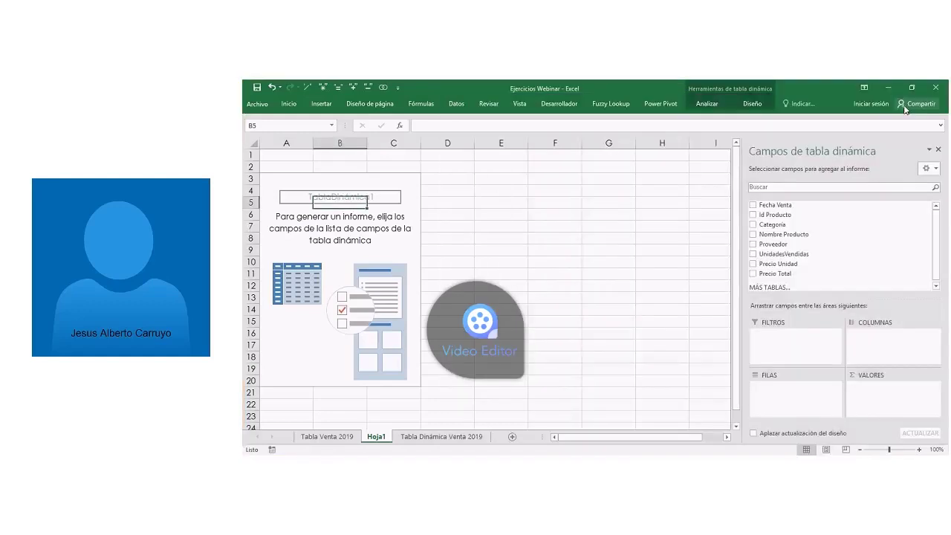
click(393, 236)
click(373, 191)
click(322, 214)
click(324, 190)
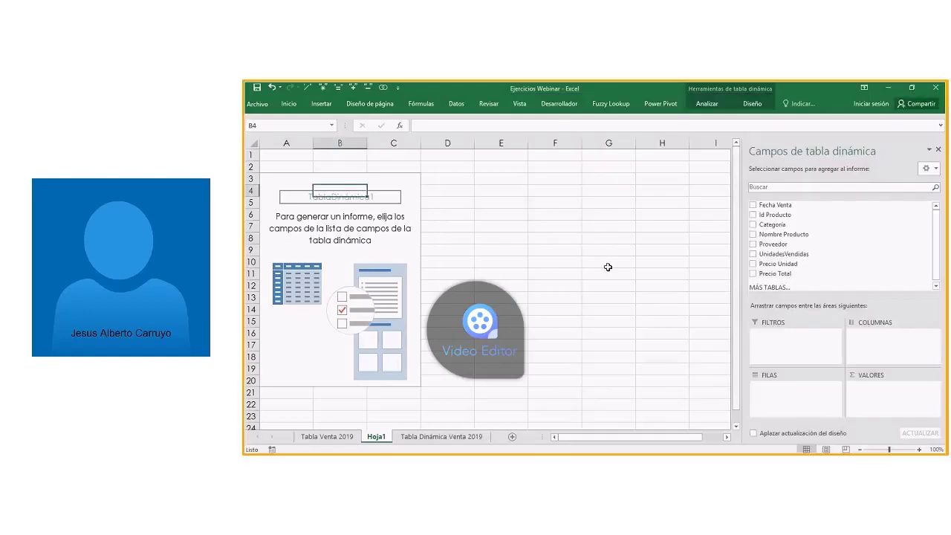
Step: Narrow the PivotTable field list pane further to leave more room for the worksheet
click(341, 242)
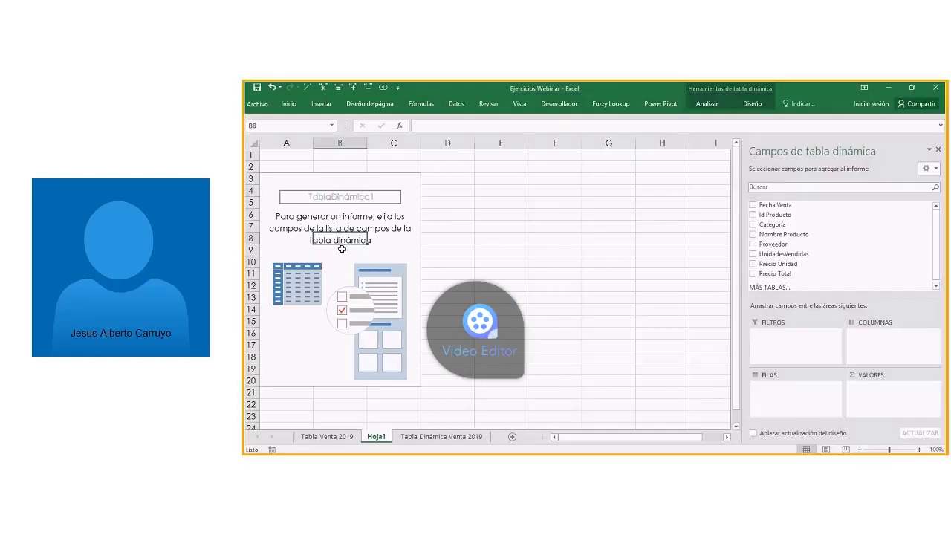
drag(742, 282, 799, 271)
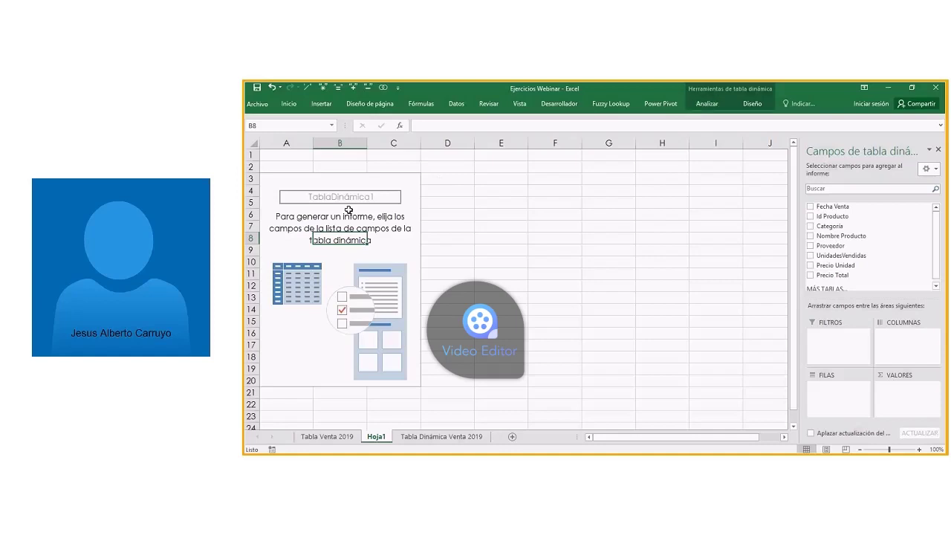
key(Up)
key(Up)
key(Up)
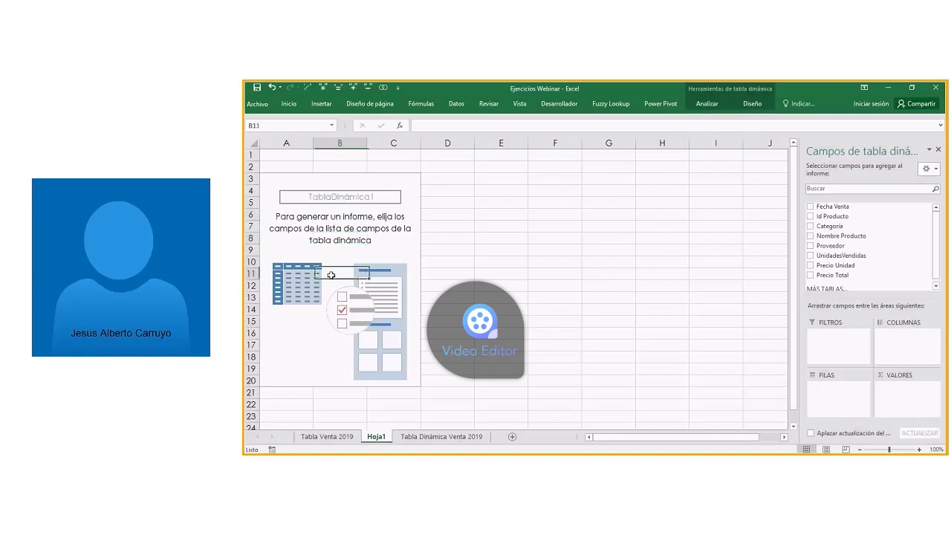
click(283, 314)
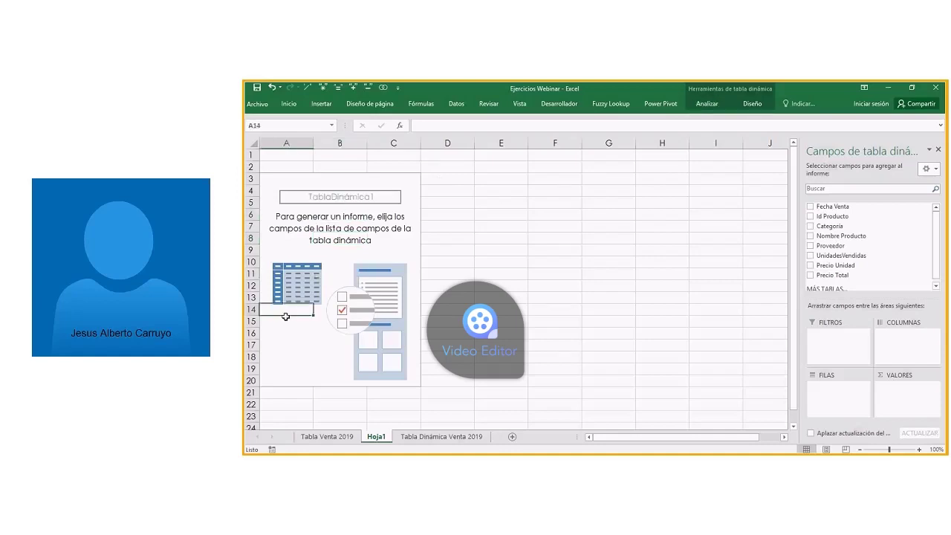
click(705, 105)
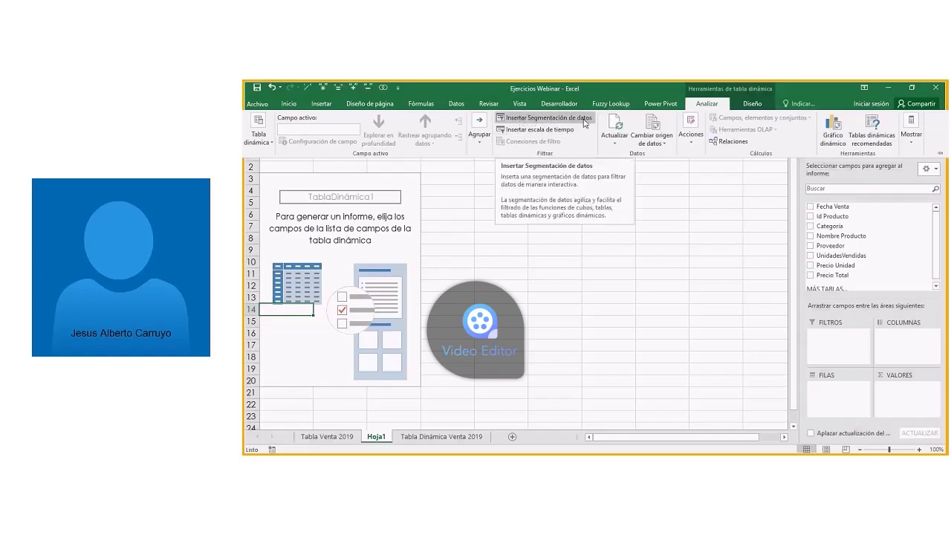
click(523, 123)
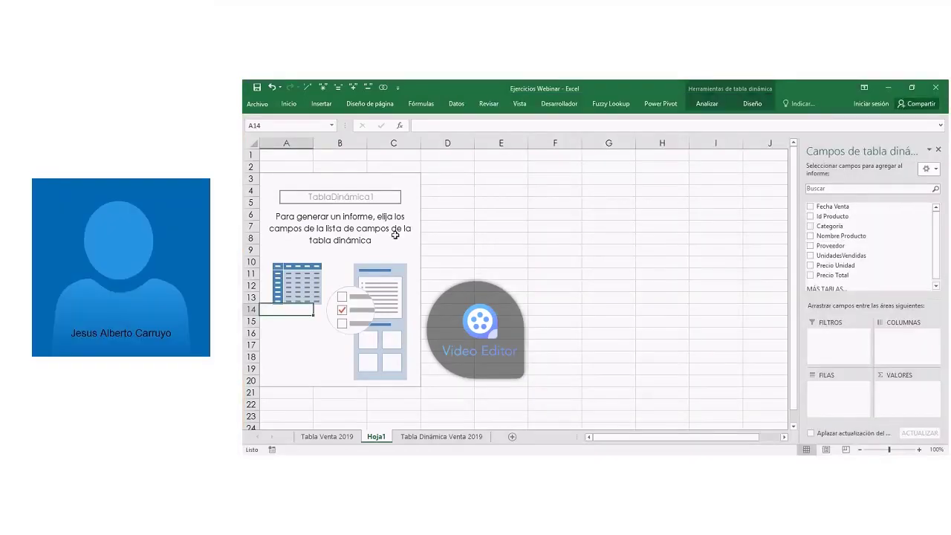
click(383, 229)
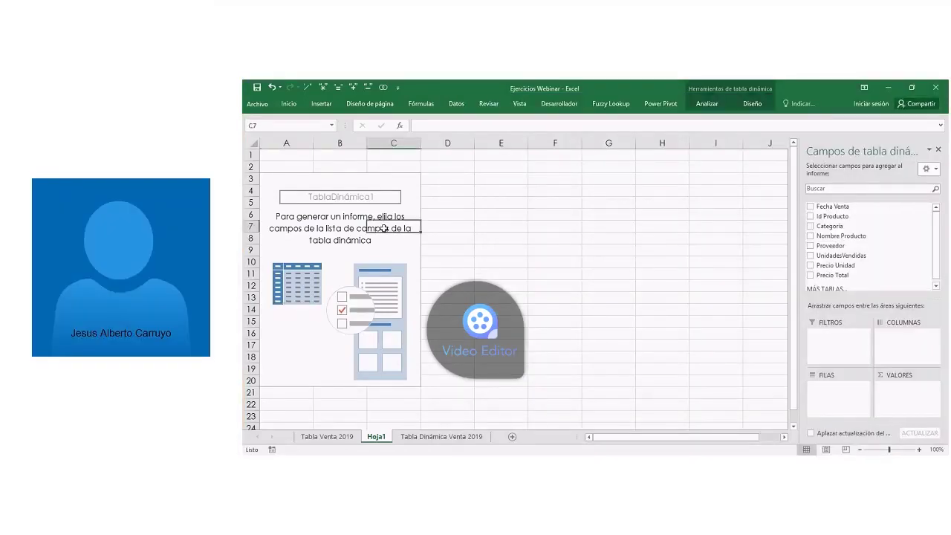
click(343, 189)
click(338, 203)
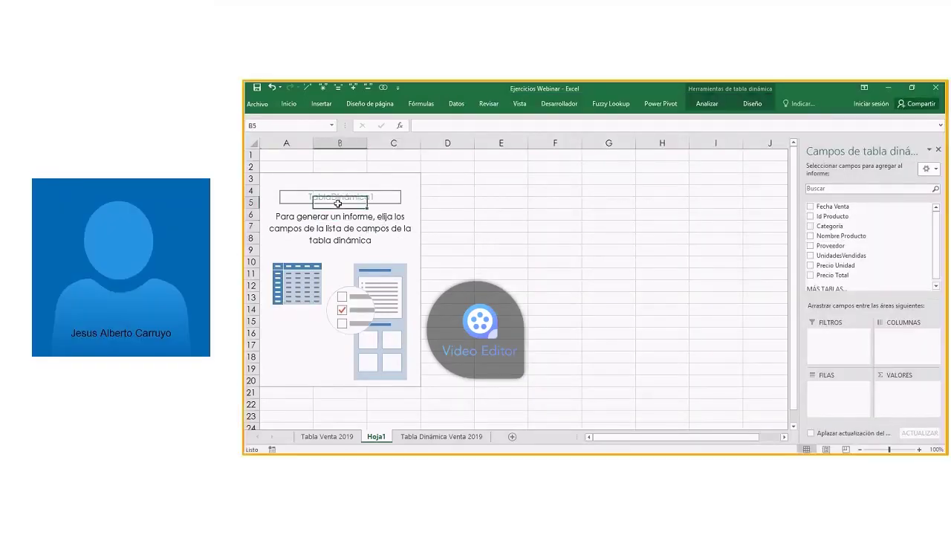
click(704, 106)
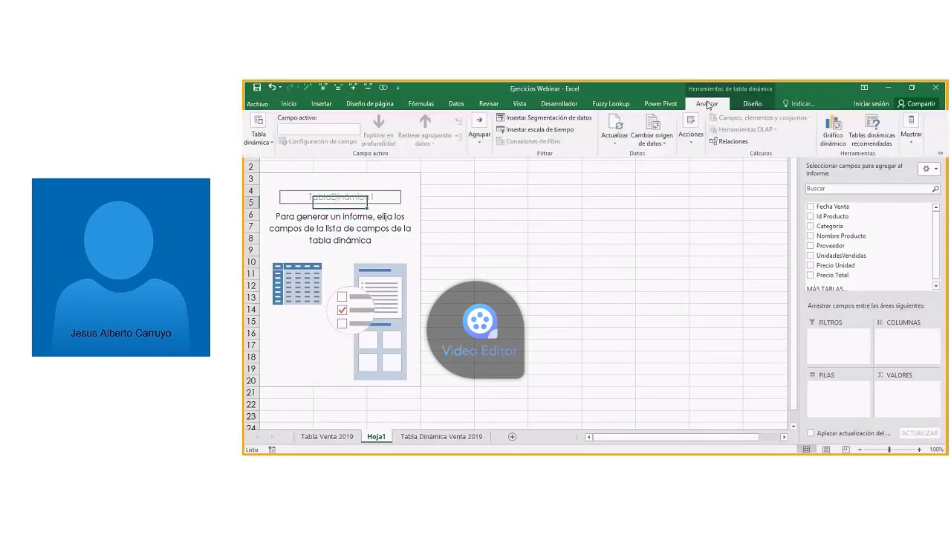
click(558, 125)
drag(563, 195, 634, 182)
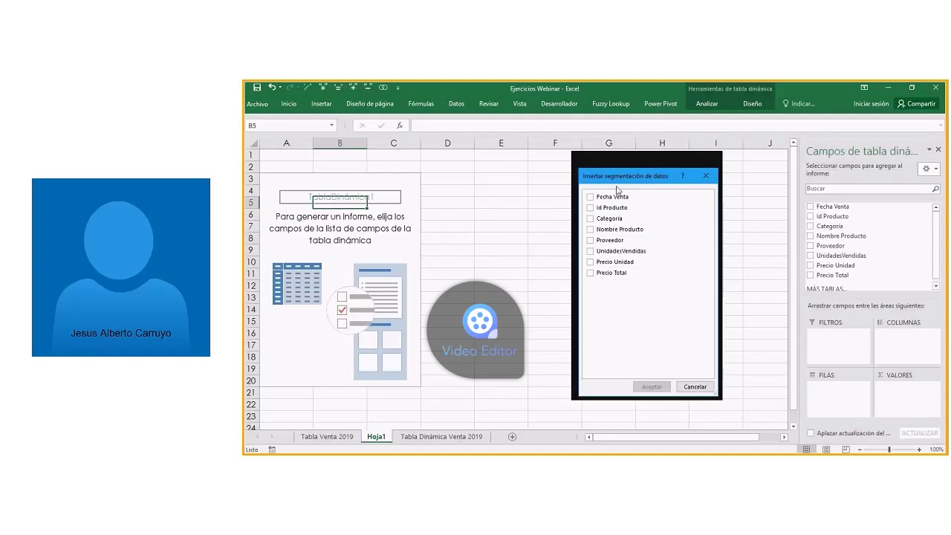
drag(627, 179, 557, 184)
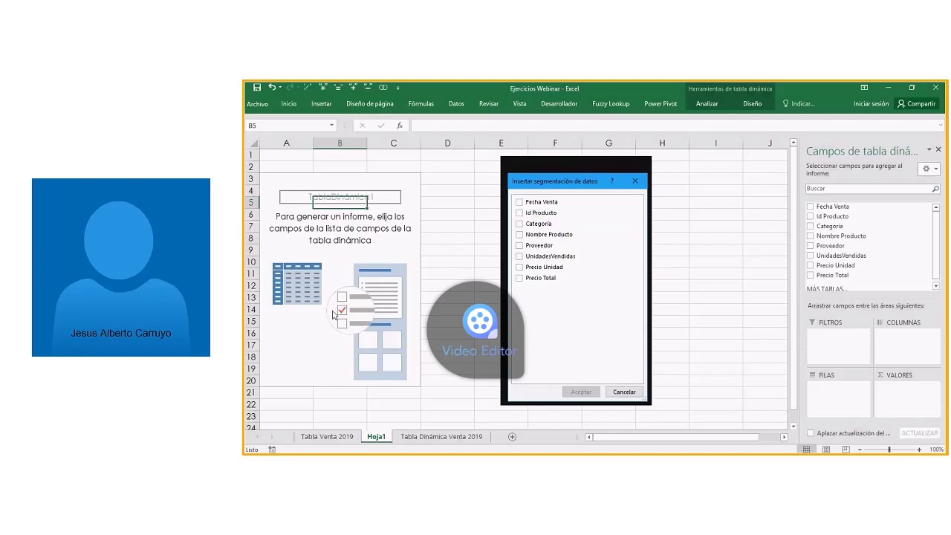
click(624, 393)
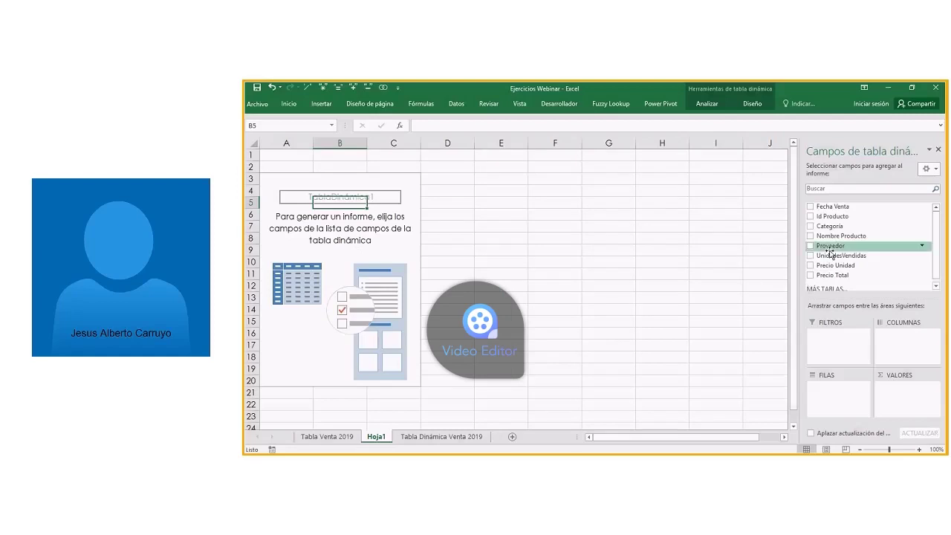
Step: Add the Proveedor field to the rows of the PivotTable and look through the supplier list
drag(838, 248, 844, 401)
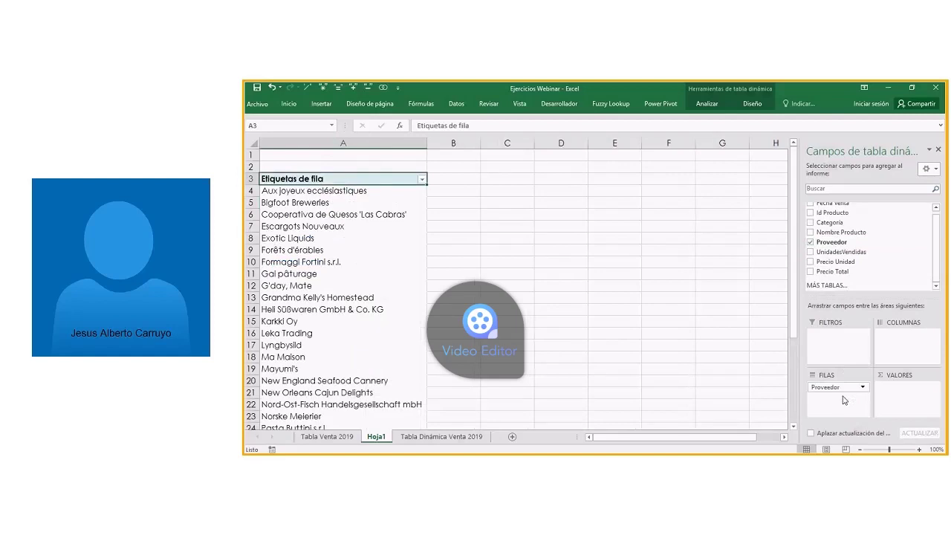
scroll(334, 206, down, 6)
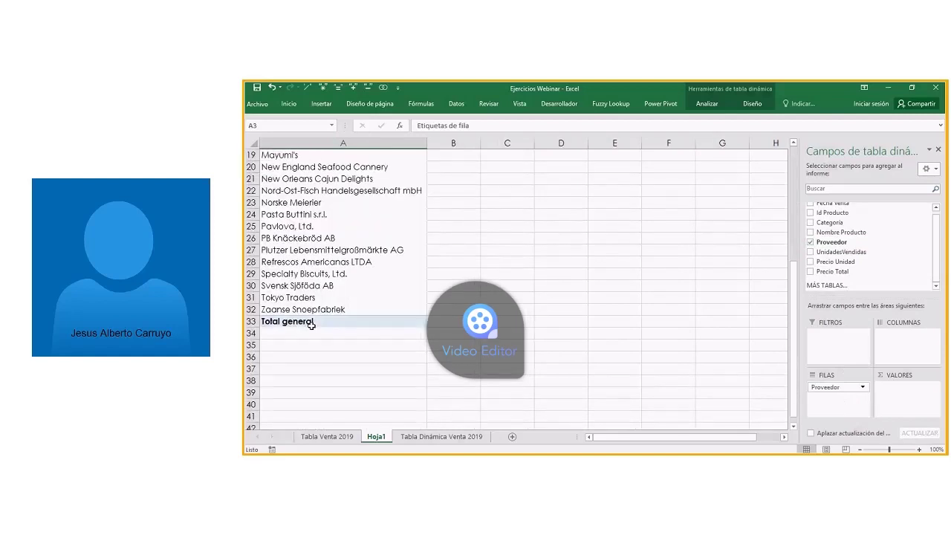
scroll(310, 324, up, 6)
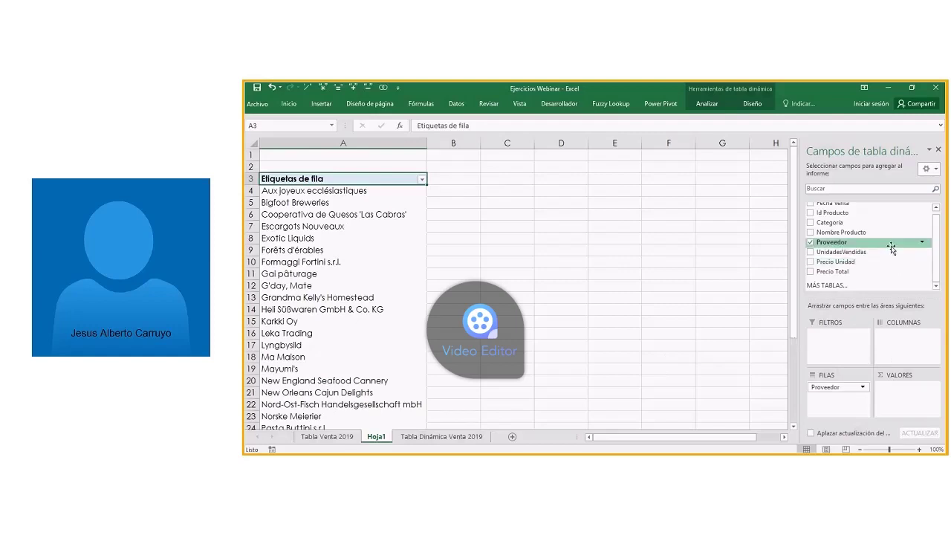
Step: Add the Fecha Venta field to the columns of the PivotTable
scroll(840, 223, up, 1)
drag(834, 212, 899, 335)
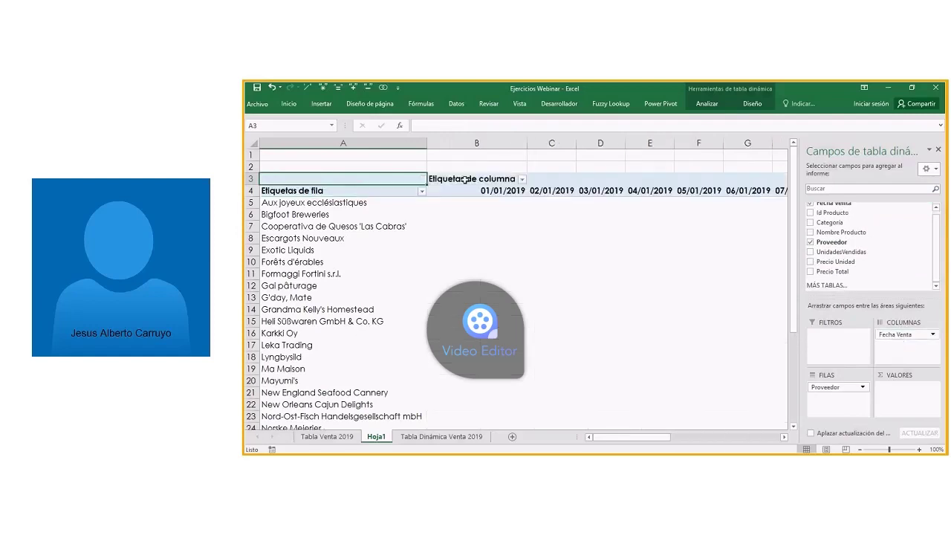
mouse_move(641, 437)
mouse_down()
mouse_move(732, 438)
mouse_move(630, 440)
mouse_up()
Step: Move the Fecha Venta field from the columns to the rows, above Proveedor, and look through the suppliers grouped by date
drag(892, 335, 840, 403)
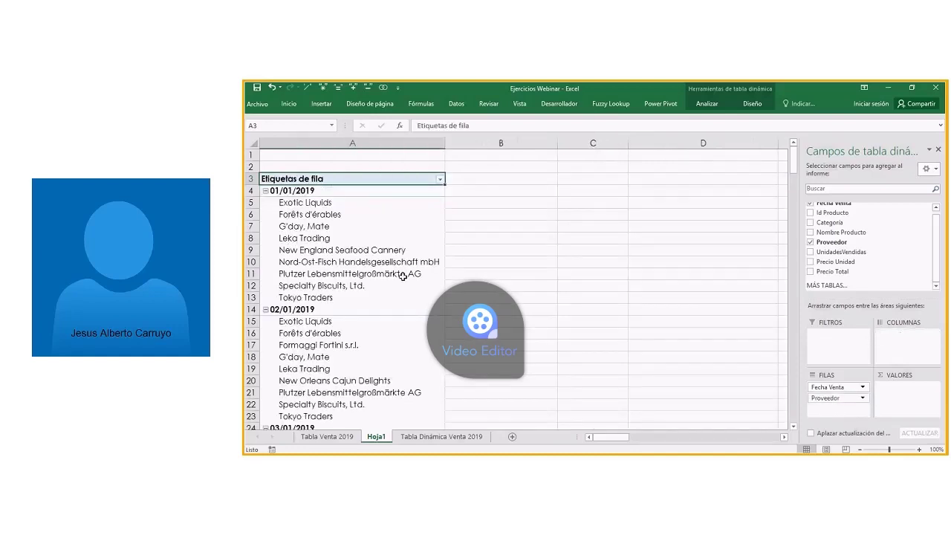
scroll(402, 276, down, 20)
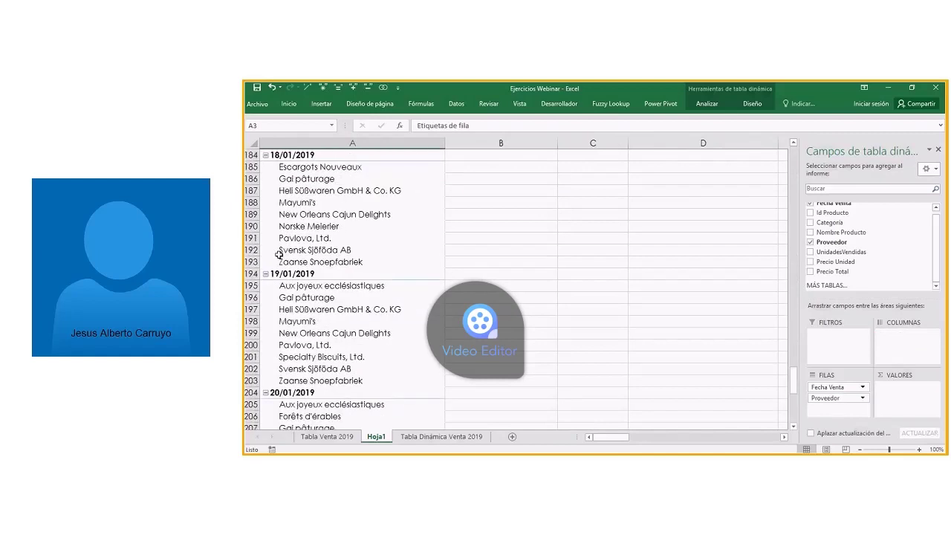
scroll(280, 256, down, 7)
scroll(275, 267, down, 7)
scroll(272, 275, up, 20)
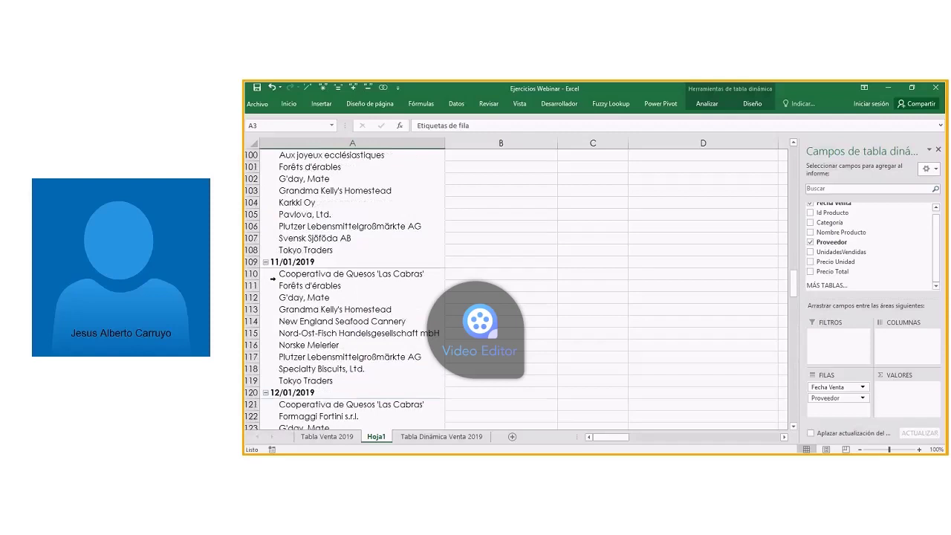
scroll(273, 278, up, 20)
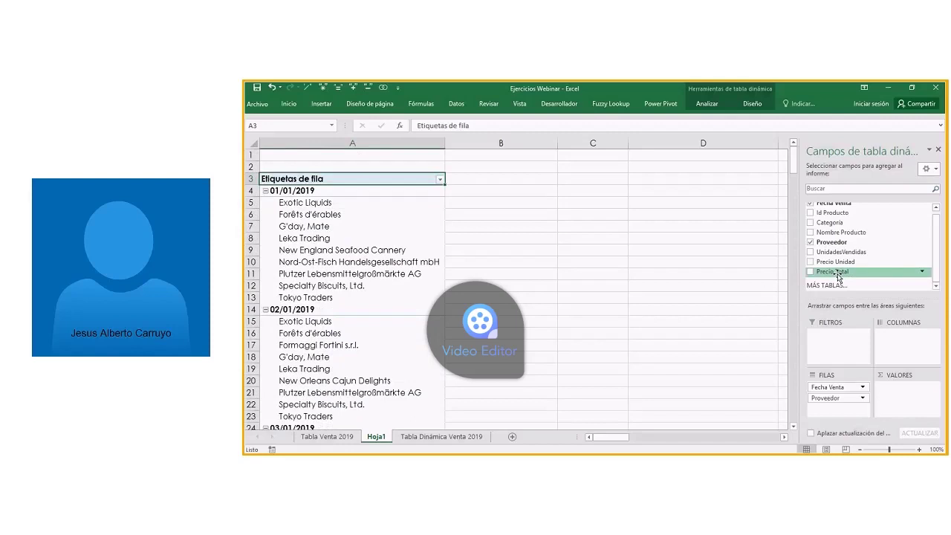
Step: Add the Precio Total field to the PivotTable values as a sum and check the amounts per supplier
drag(837, 276, 905, 392)
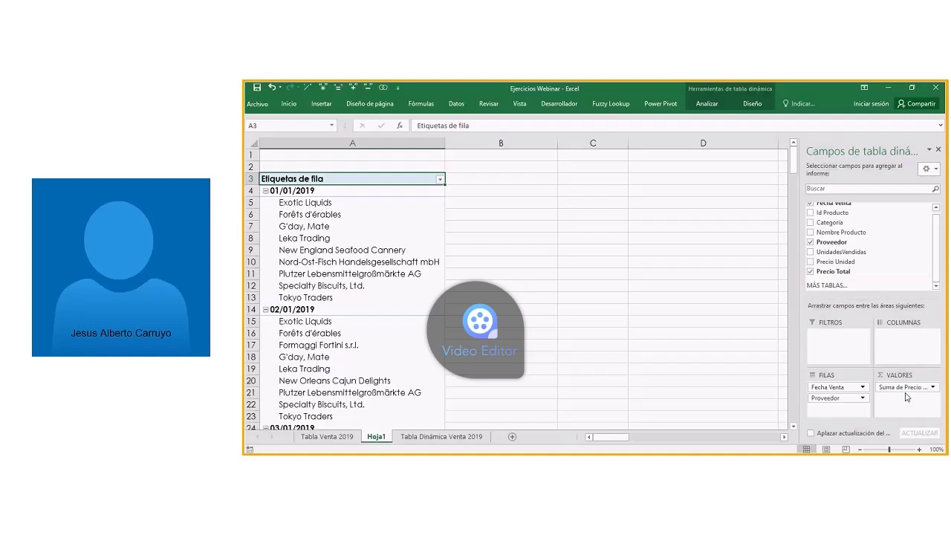
click(301, 200)
click(524, 202)
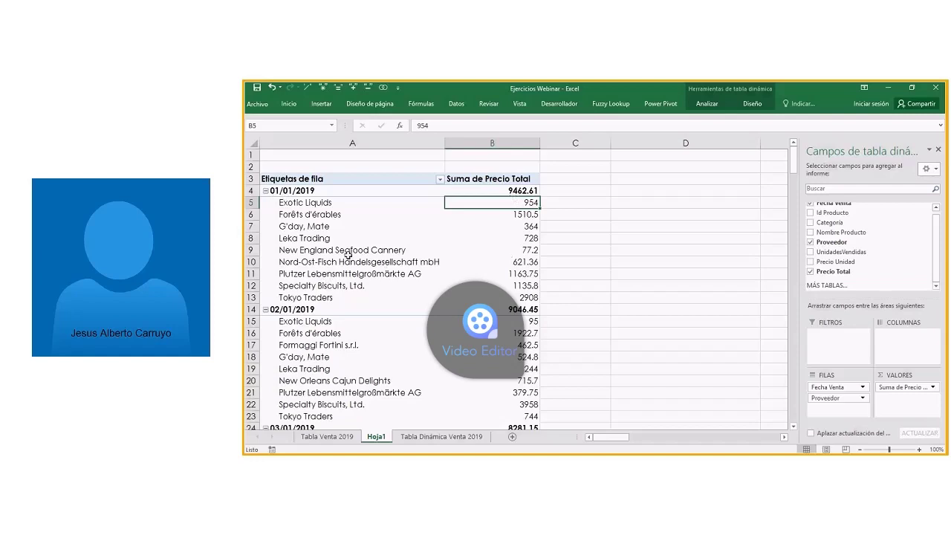
click(409, 240)
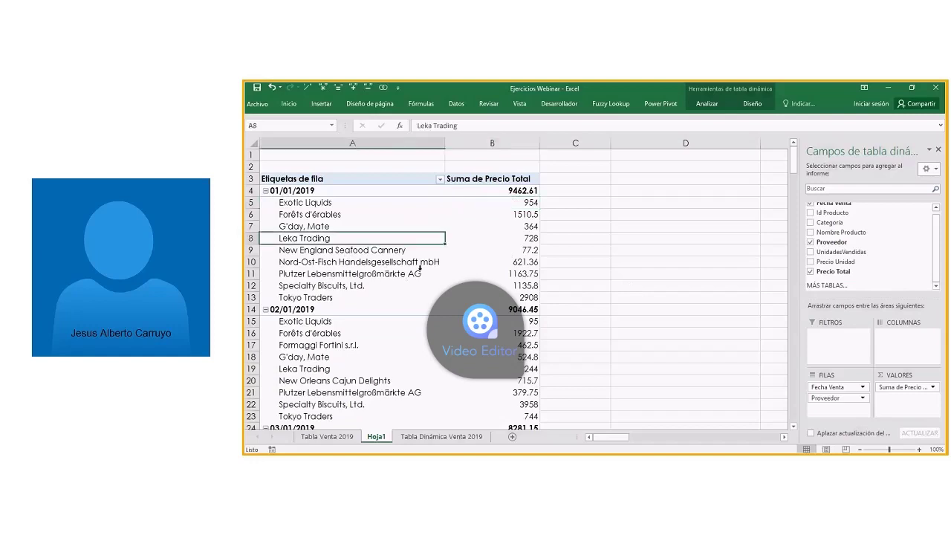
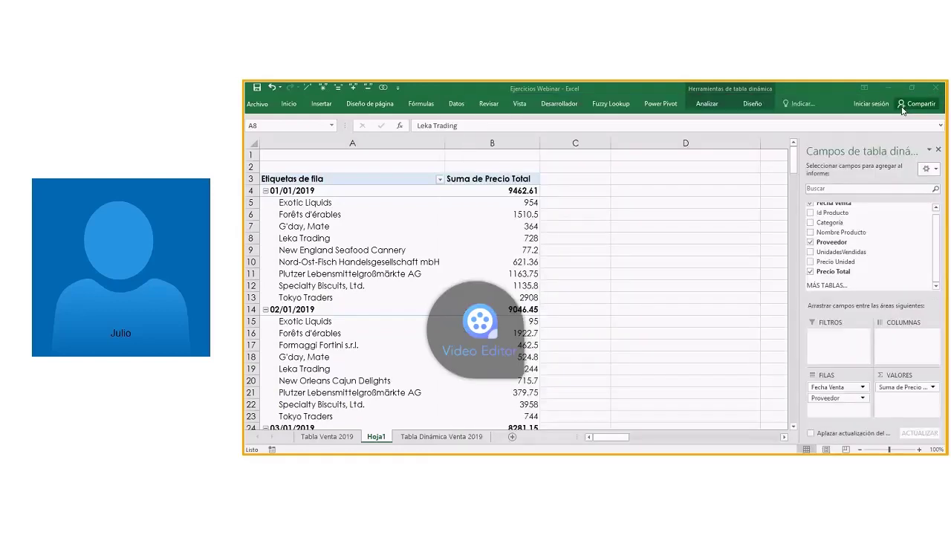
click(414, 263)
click(492, 227)
click(362, 269)
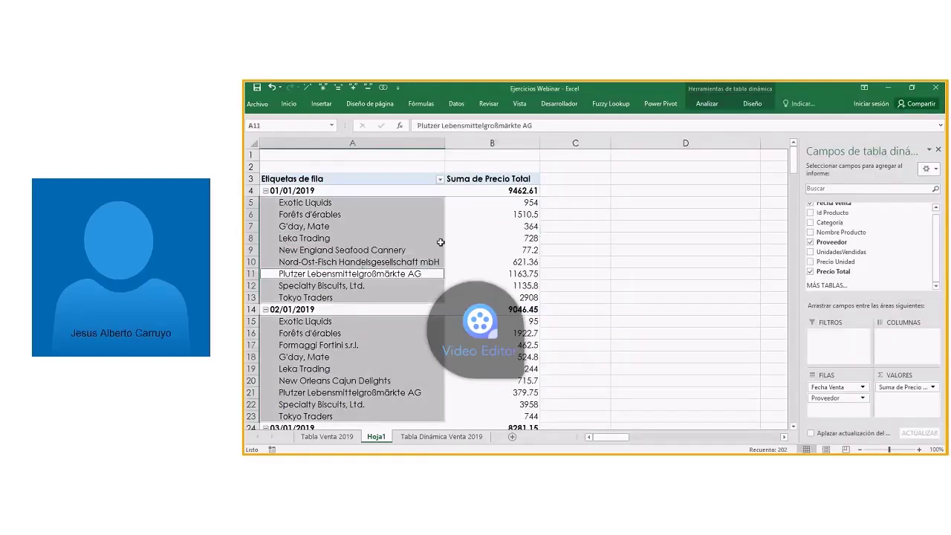
click(494, 238)
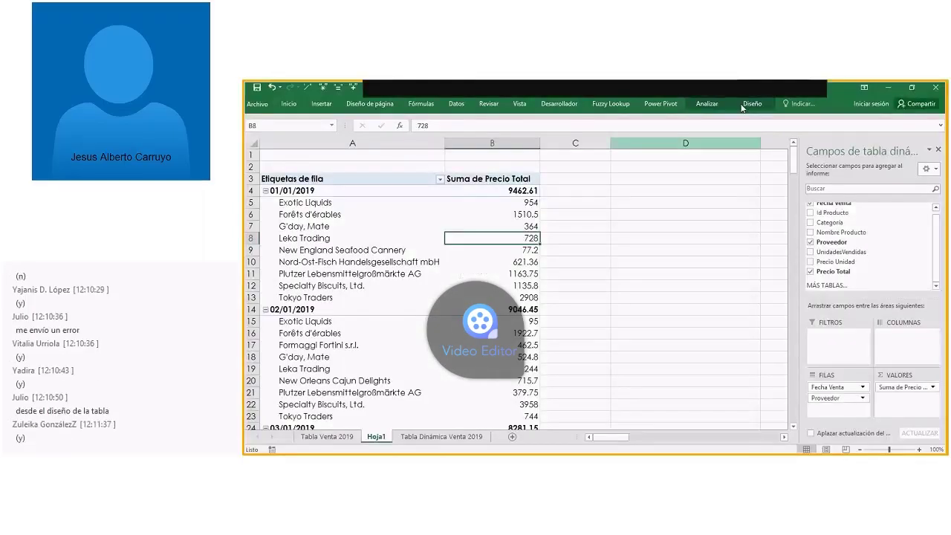
click(707, 104)
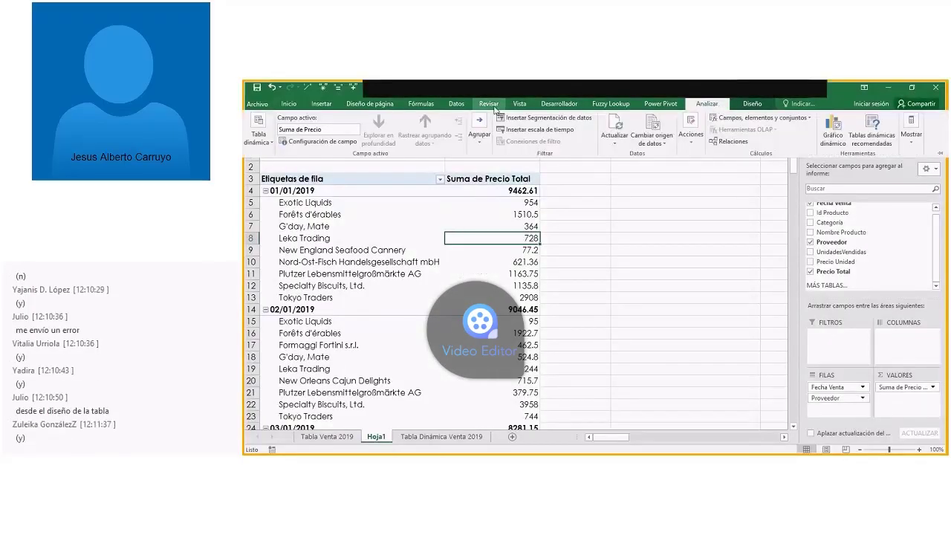
click(549, 119)
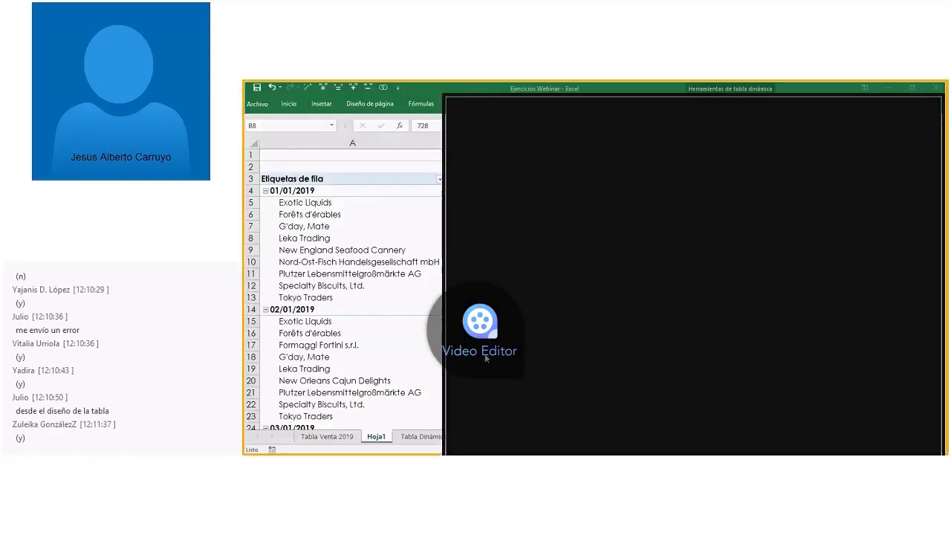
click(903, 108)
click(350, 261)
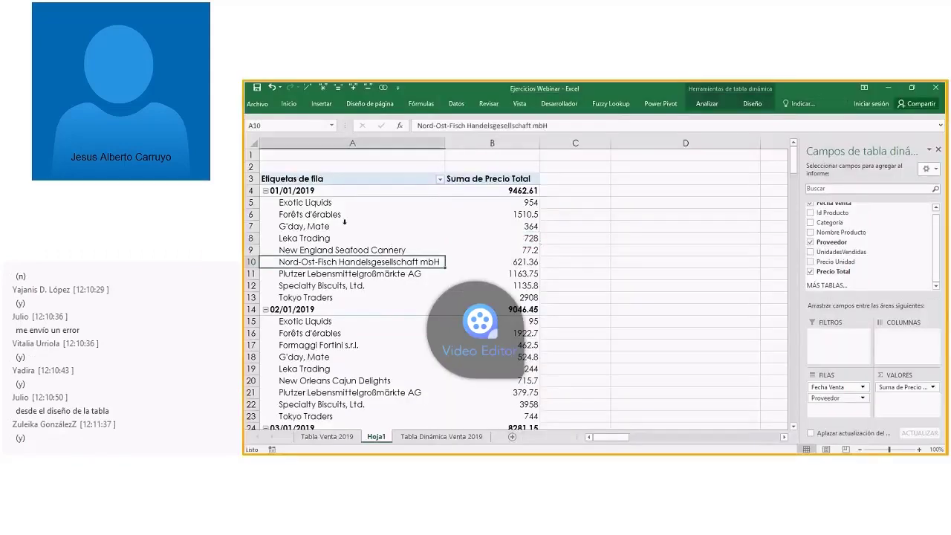
click(344, 221)
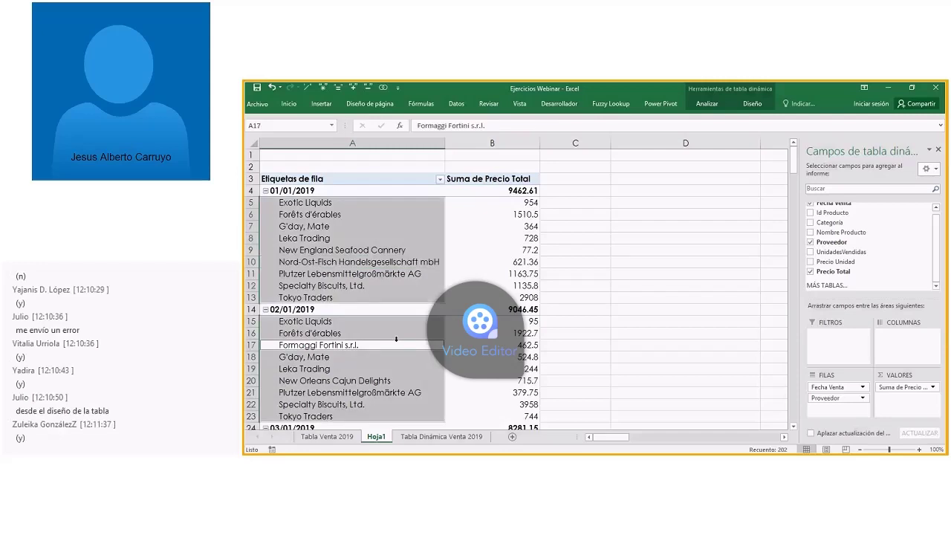
click(668, 262)
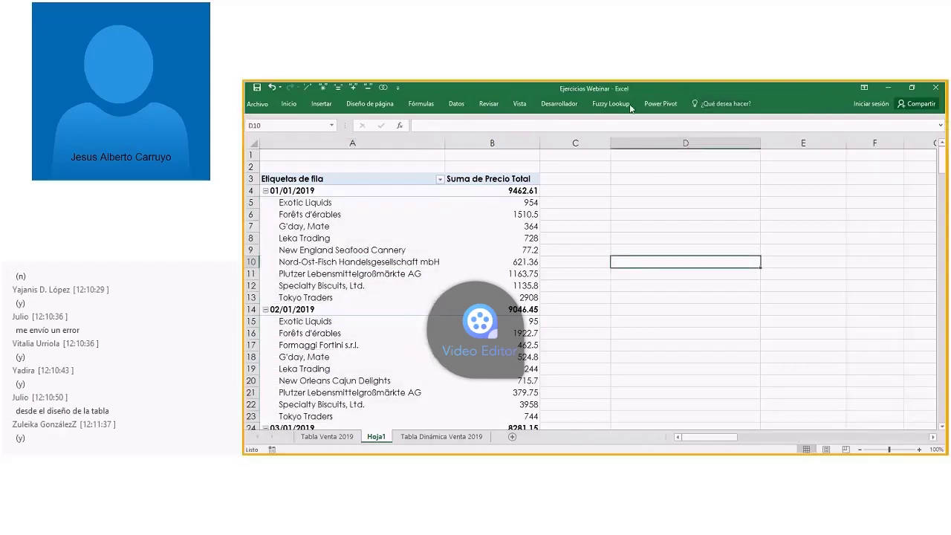
Step: Insert a slicer for the Proveedor field of the PivotTable
click(434, 227)
click(491, 285)
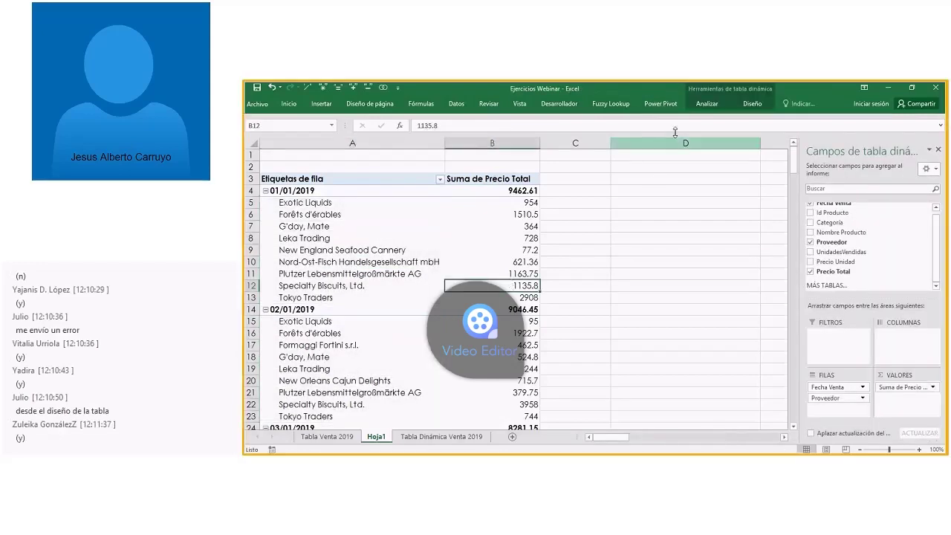
click(707, 104)
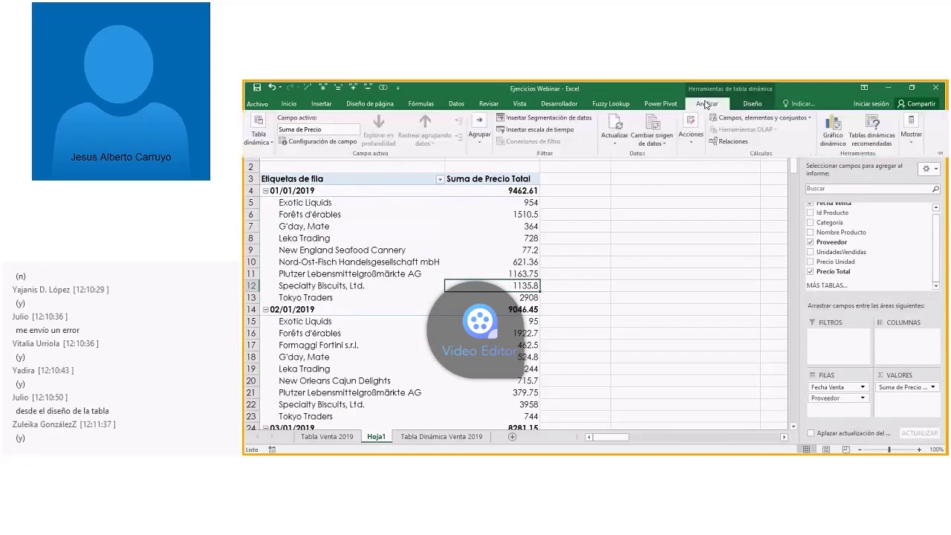
click(535, 121)
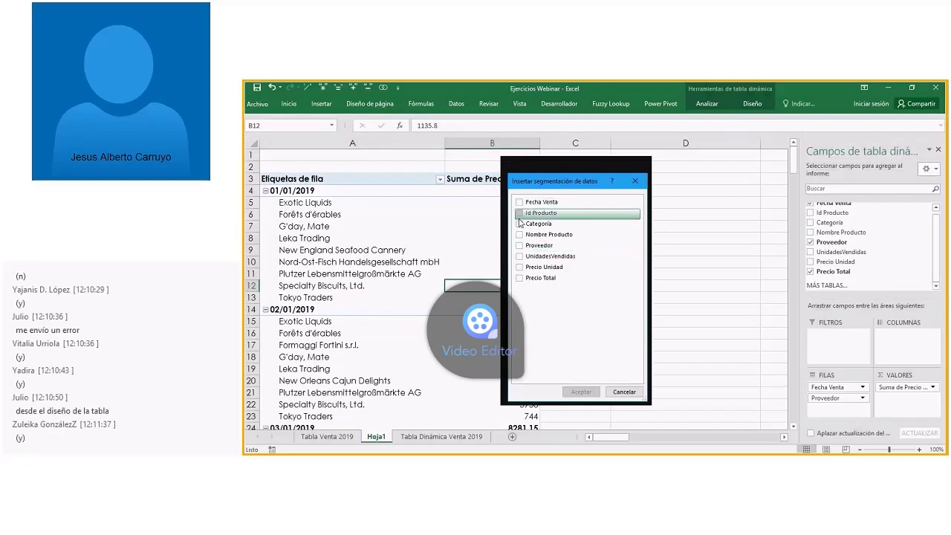
click(520, 245)
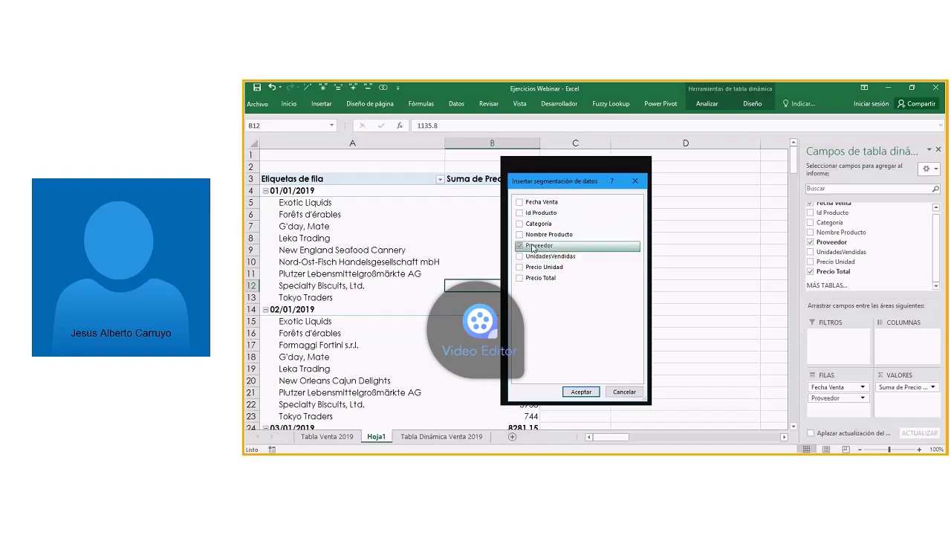
click(574, 393)
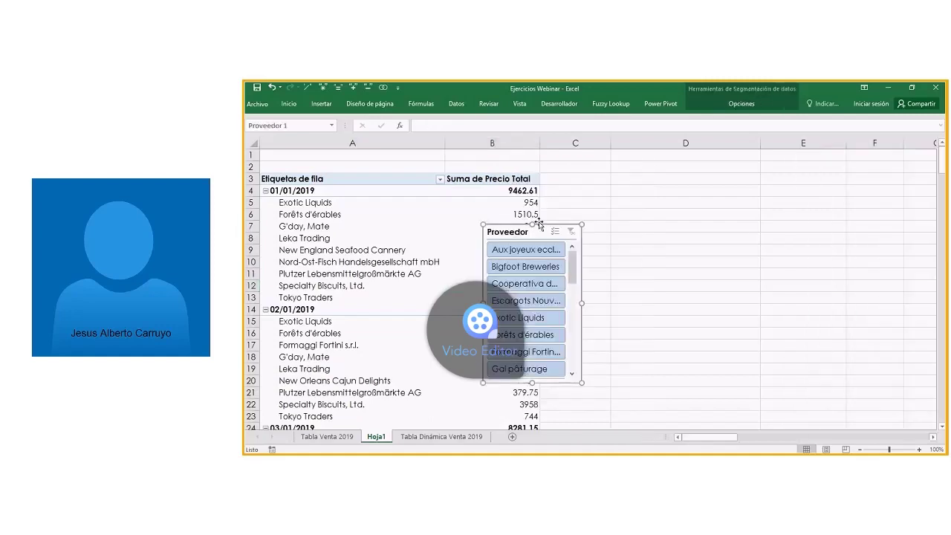
Step: Insert twelve rows above the PivotTable and place the Proveedor slicer in the freed space over column A
drag(568, 194, 668, 159)
drag(250, 179, 251, 312)
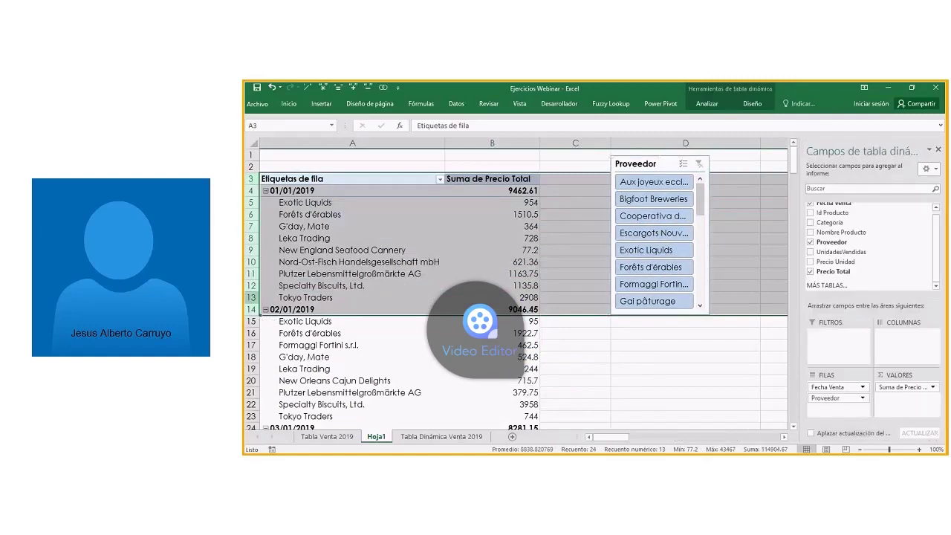
key(ctrl+plus)
drag(647, 163, 297, 162)
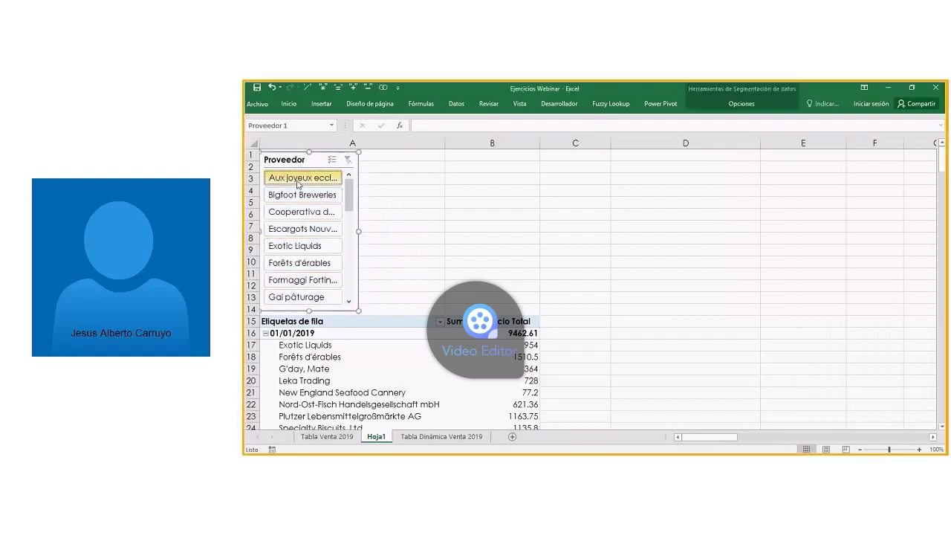
Step: Filter the PivotTable by several suppliers in turn with the Proveedor slicer, ending on Cooperativa de Quesos 'Las Cabras'
click(297, 185)
click(302, 229)
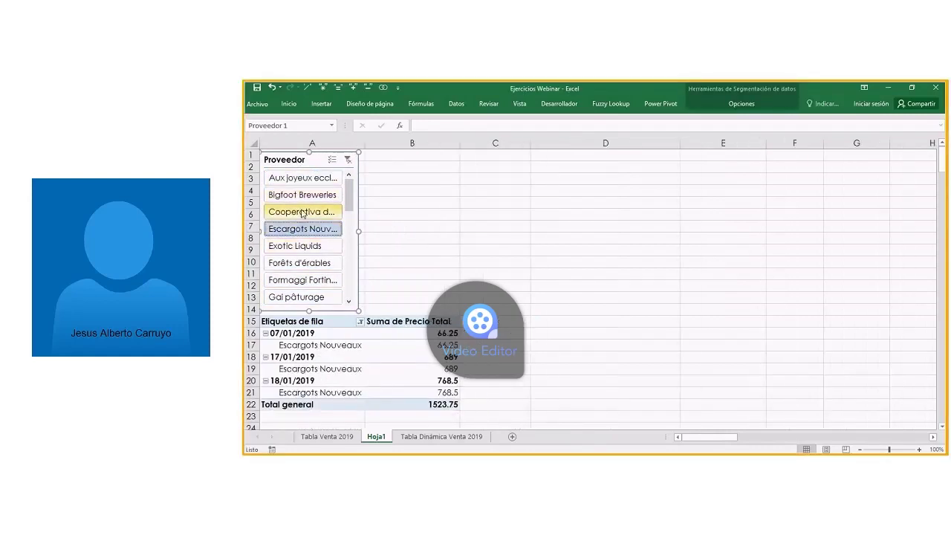
click(302, 212)
click(301, 263)
click(302, 280)
click(301, 297)
click(302, 246)
click(302, 229)
click(305, 212)
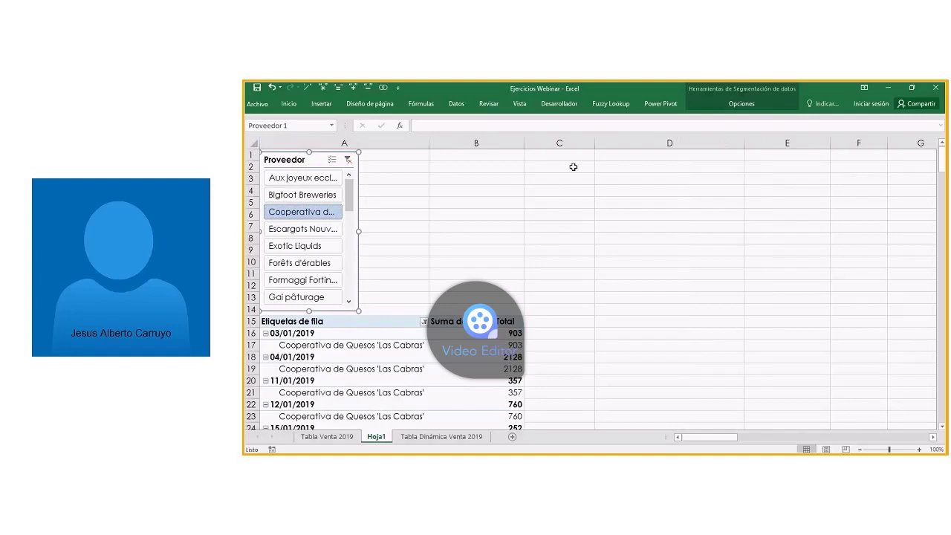
Step: Review the title, style, button and size options of the Proveedor slicer
click(729, 105)
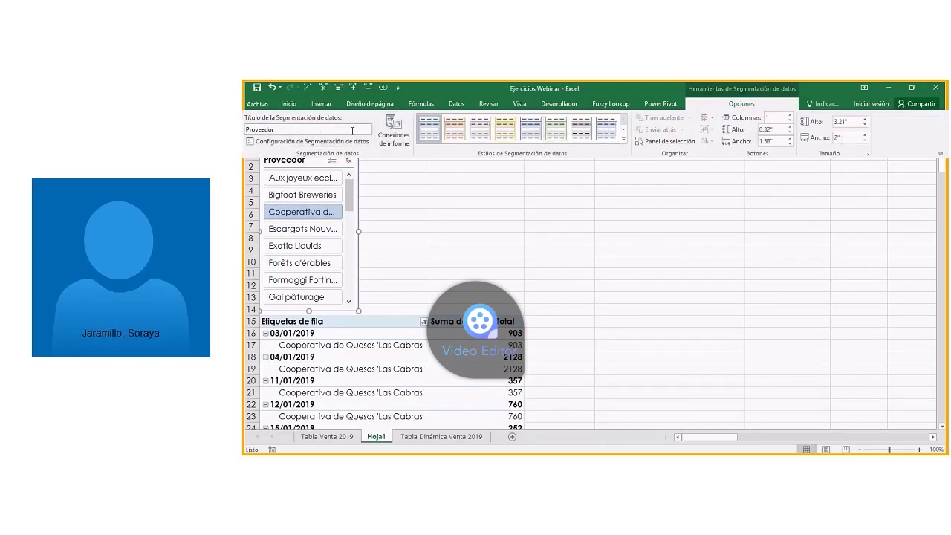
click(277, 164)
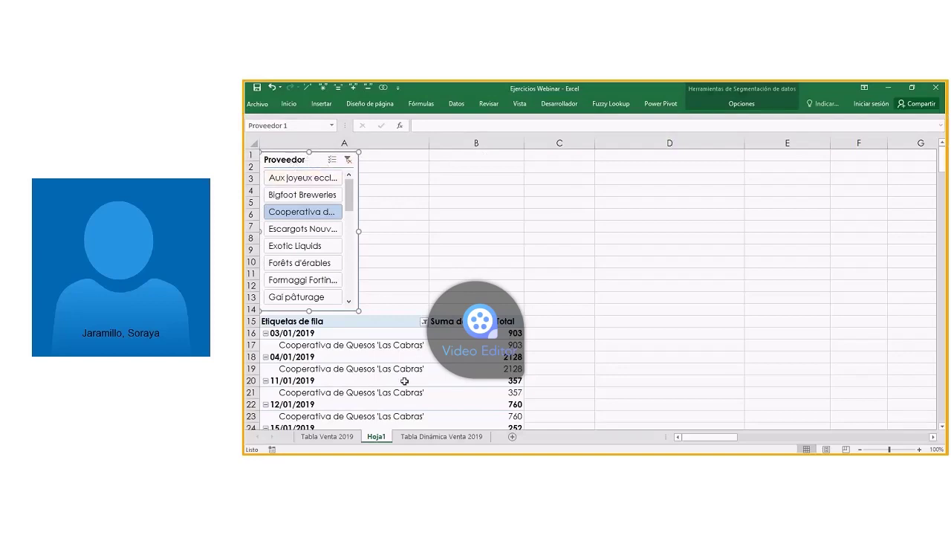
Step: Clear the Proveedor slicer's filter and review which PivotTables it is connected to, leaving its report connections as they are
click(347, 160)
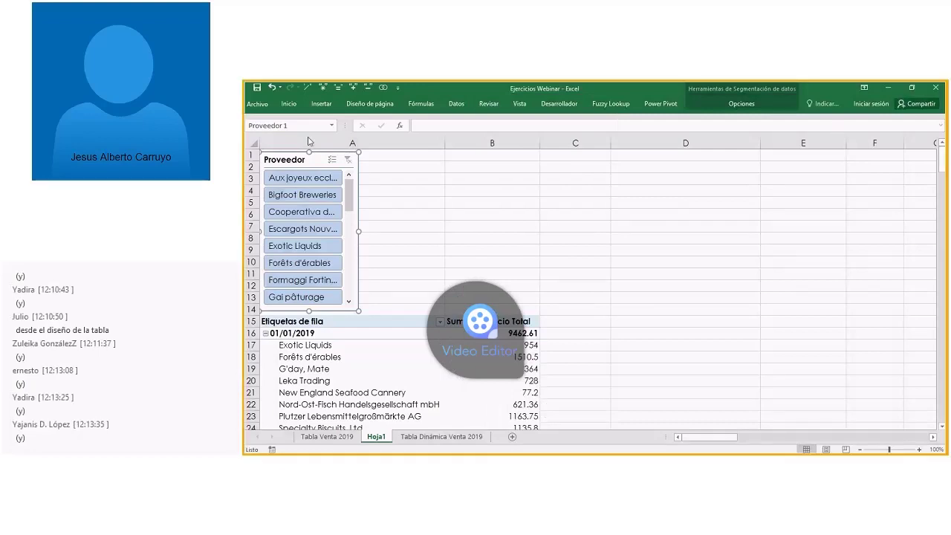
click(313, 159)
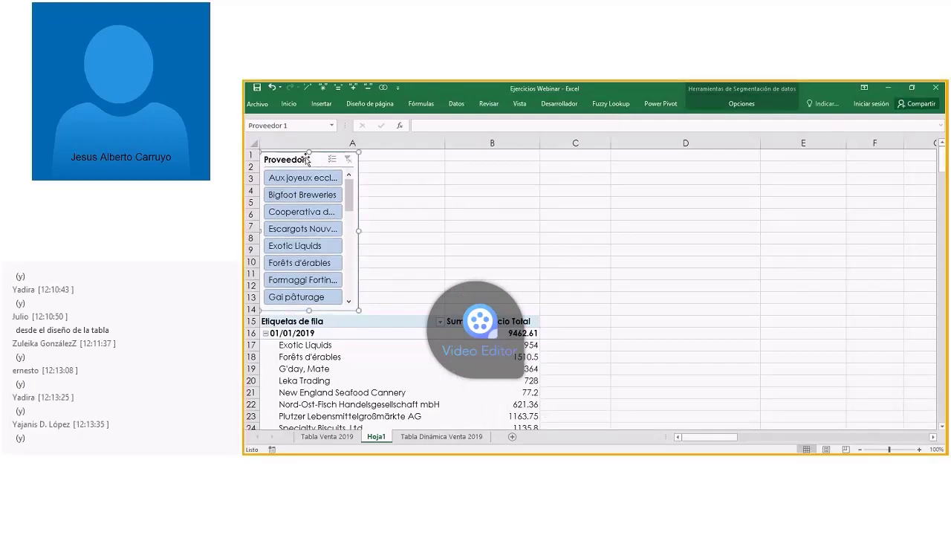
click(740, 104)
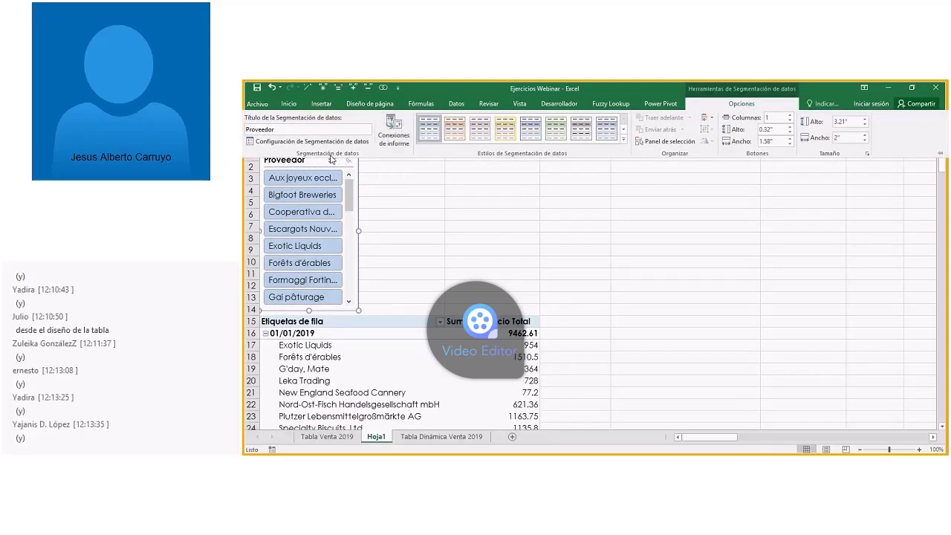
click(393, 131)
drag(535, 197, 645, 178)
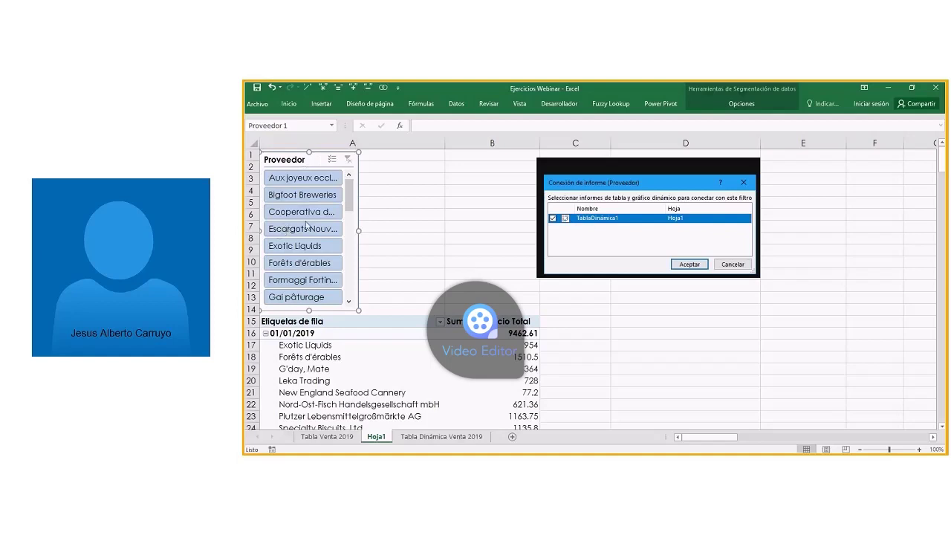
click(730, 264)
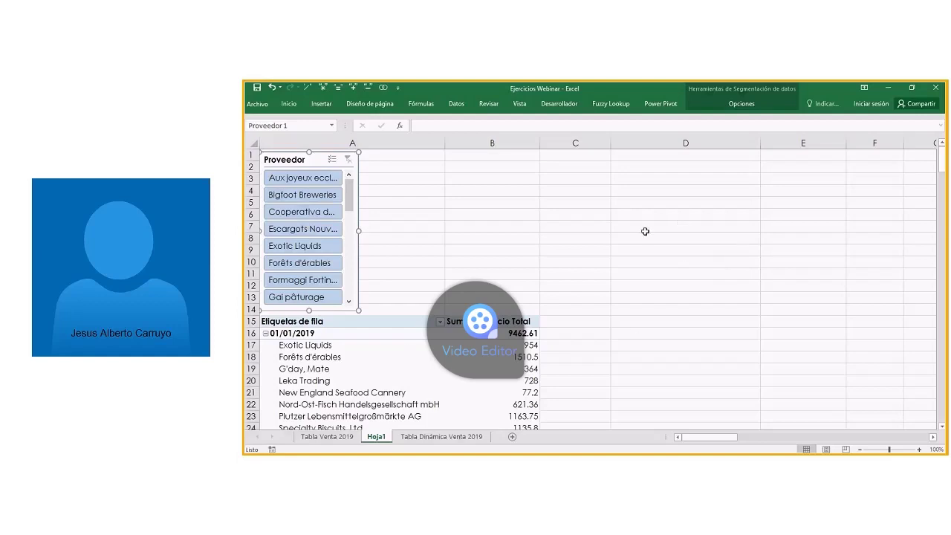
Step: Try inserting a PivotTable from Tabla4 at cell D4 of the existing sheet Hoja1, and undo the insertion
click(442, 436)
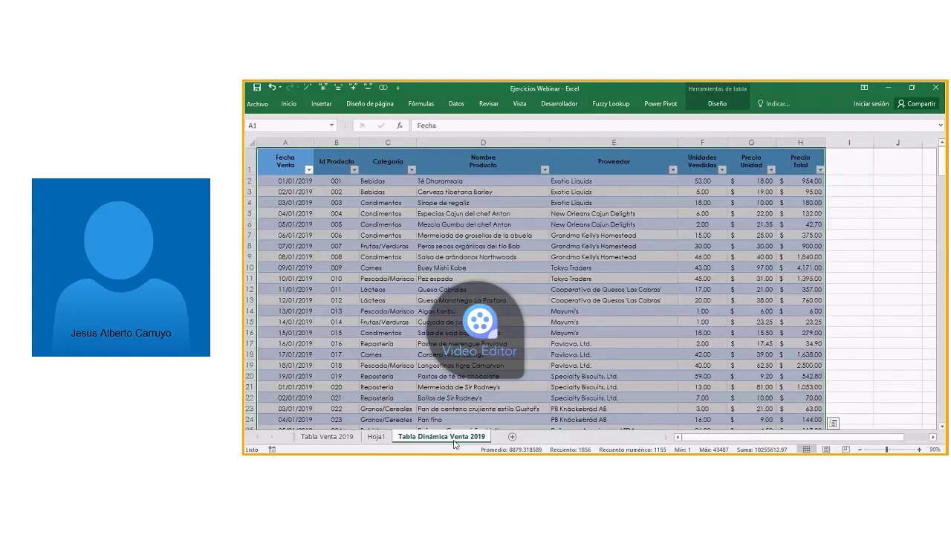
click(481, 267)
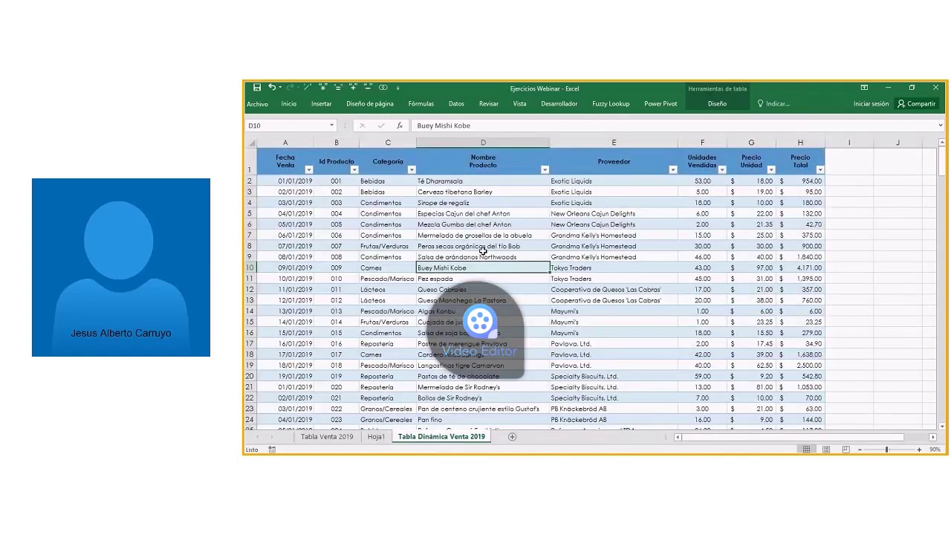
click(564, 246)
click(565, 310)
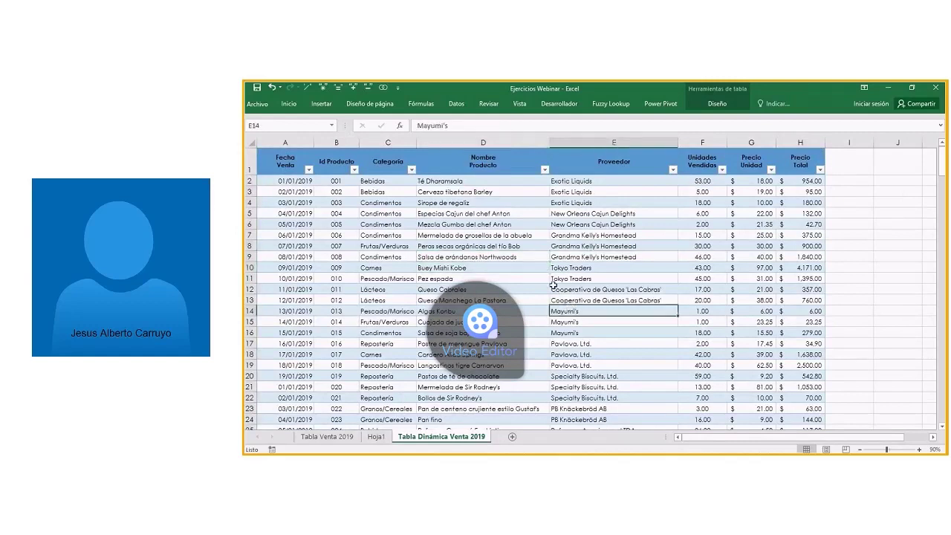
click(330, 104)
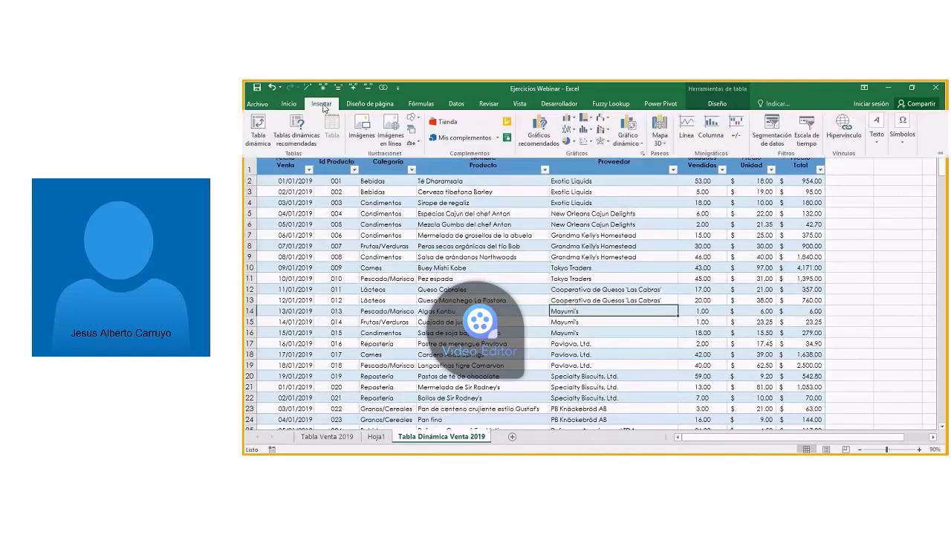
click(259, 126)
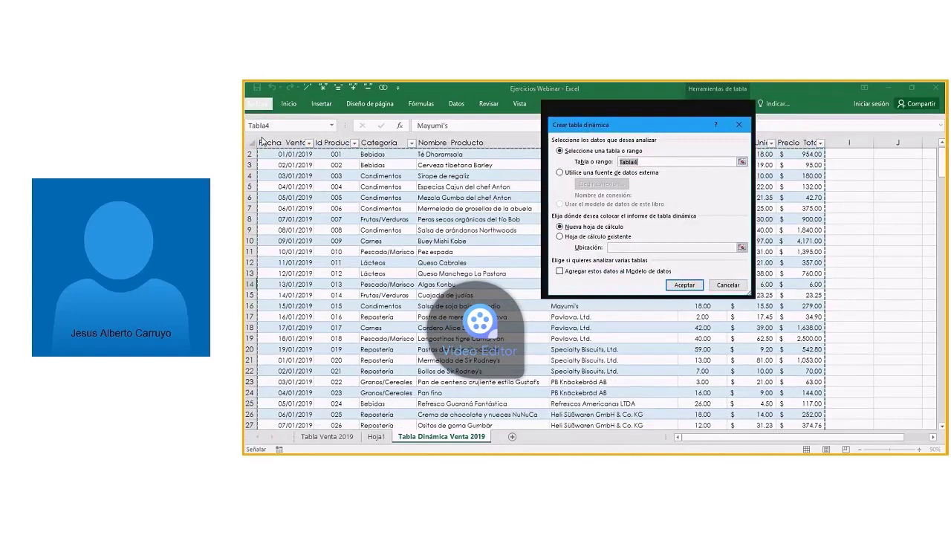
click(569, 237)
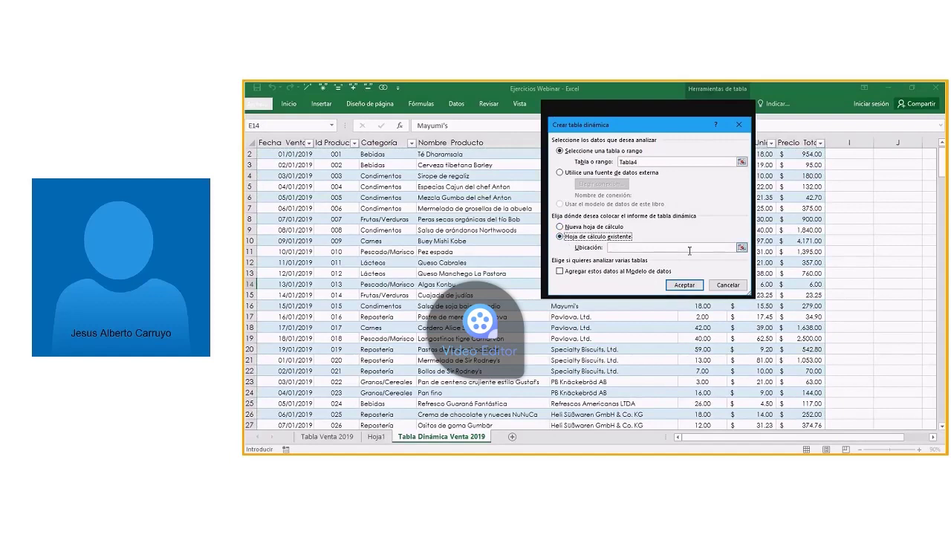
click(741, 248)
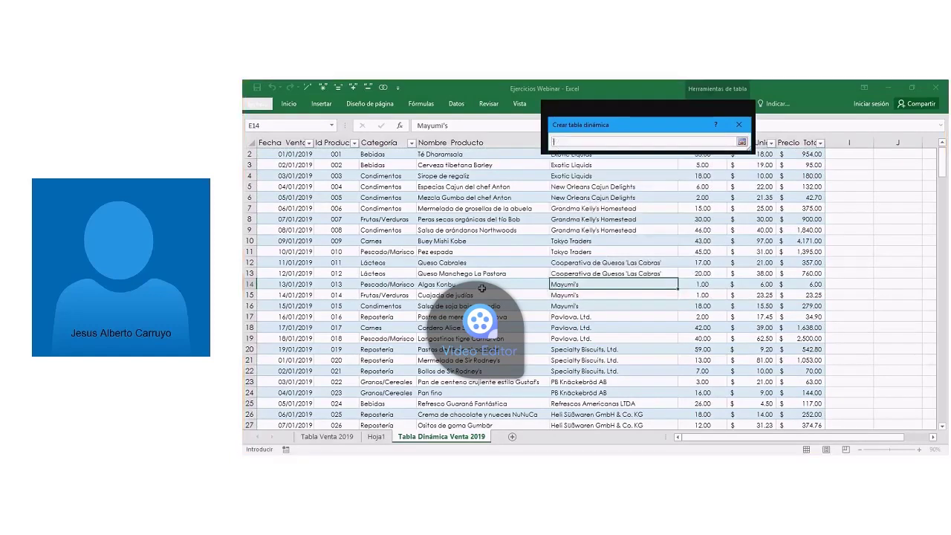
click(376, 436)
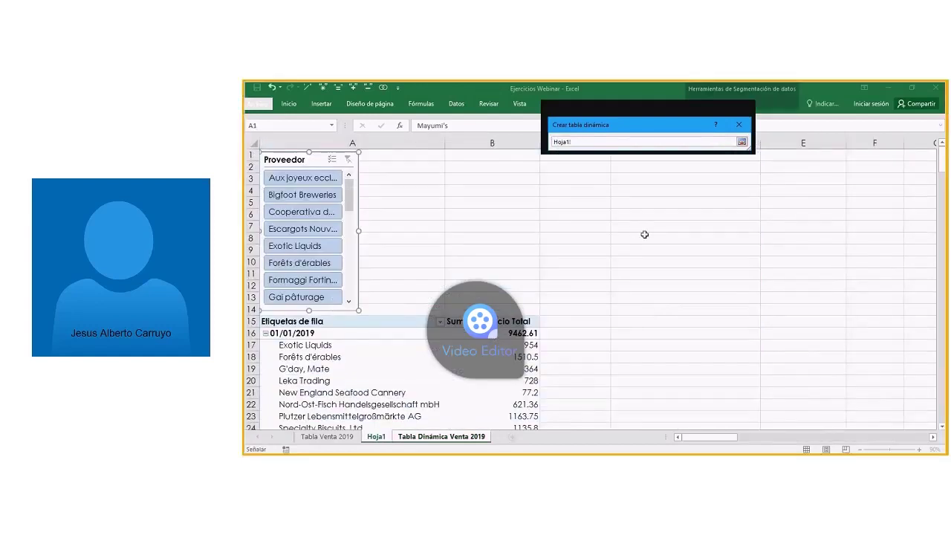
click(647, 191)
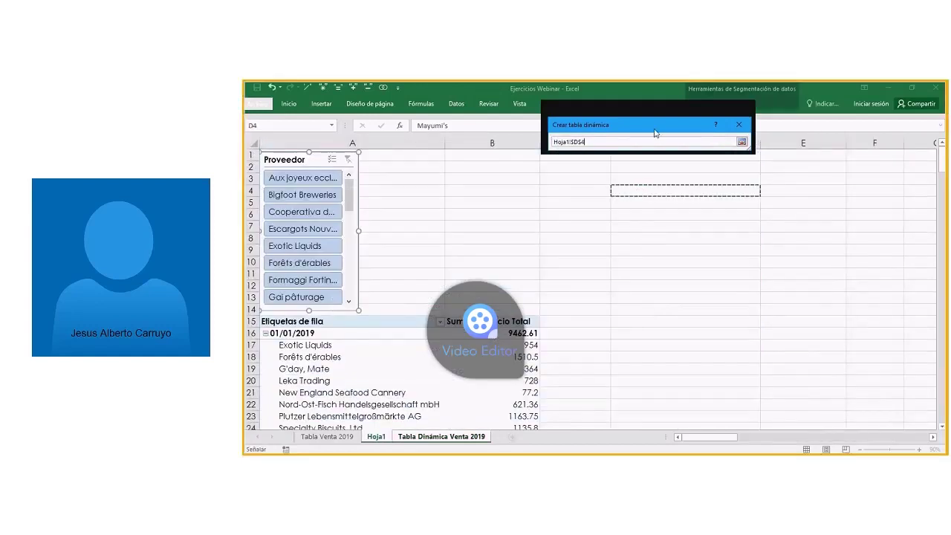
drag(654, 132, 569, 144)
click(657, 154)
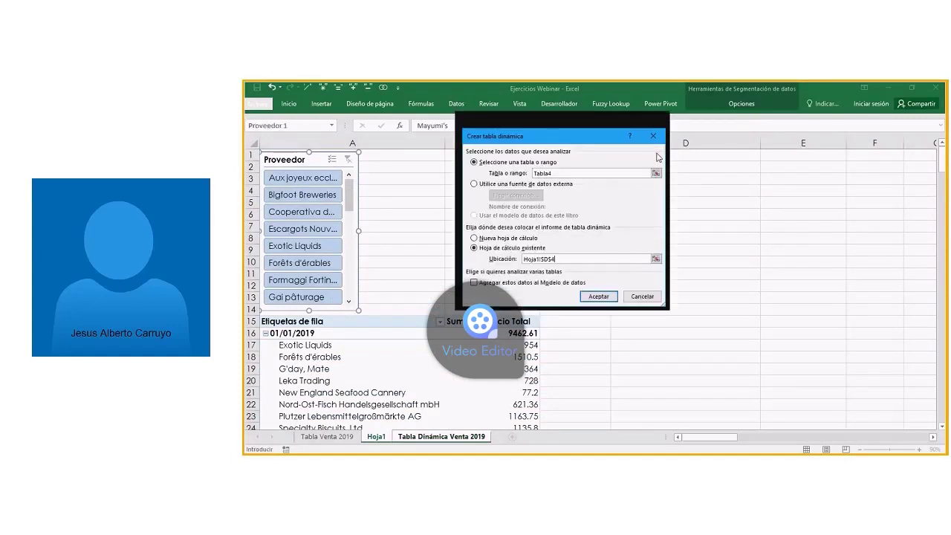
click(599, 297)
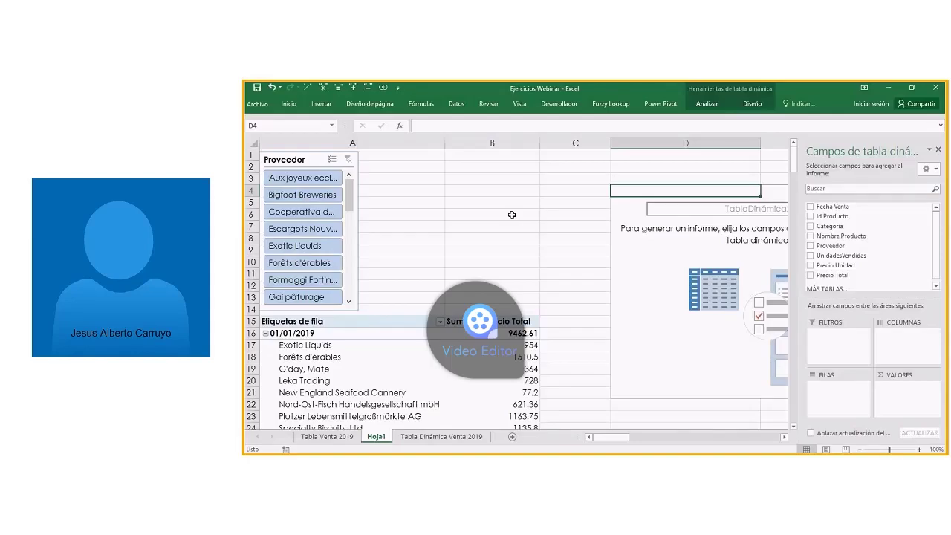
key(ctrl+z)
click(515, 235)
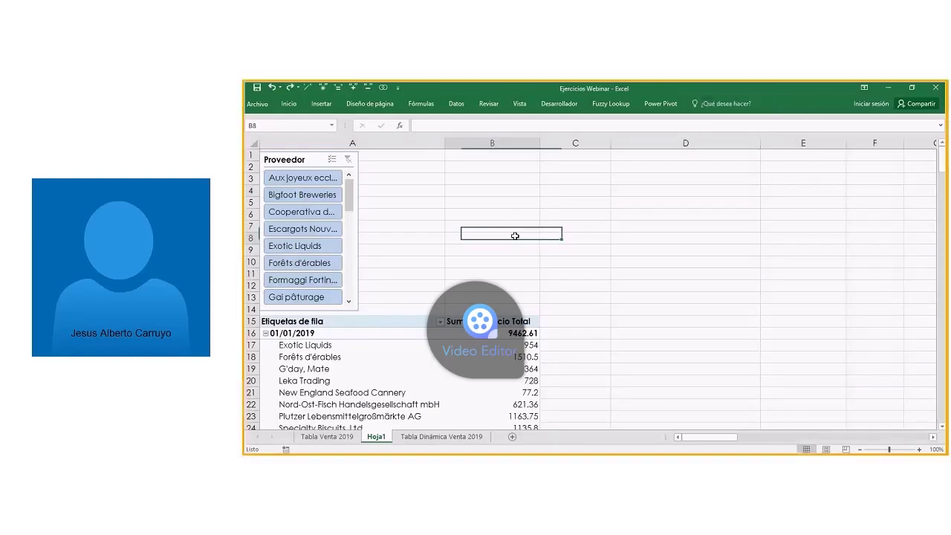
Step: Insert a second PivotTable from Tabla4 of the Tabla Dinámica Venta 2019 sheet, placing it in existing sheet Hoja1 at cell D4
click(436, 442)
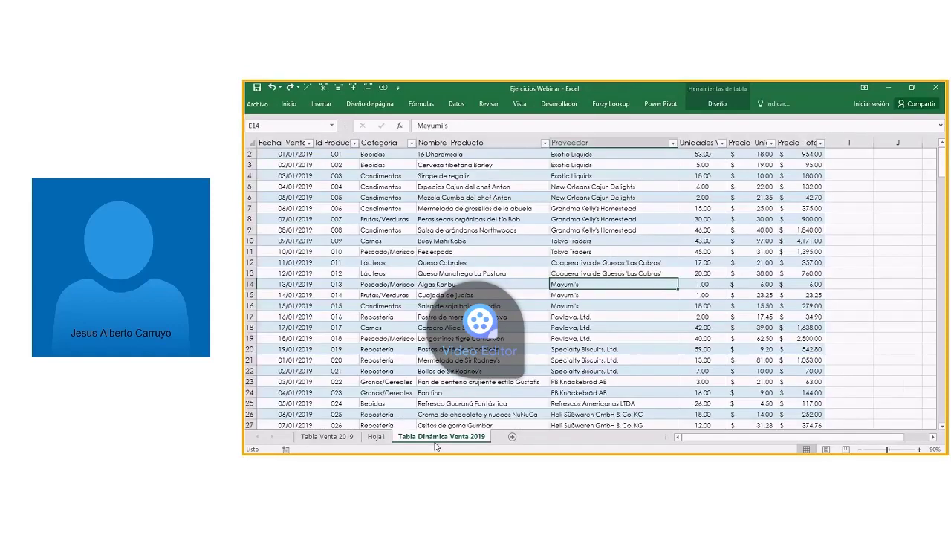
click(520, 255)
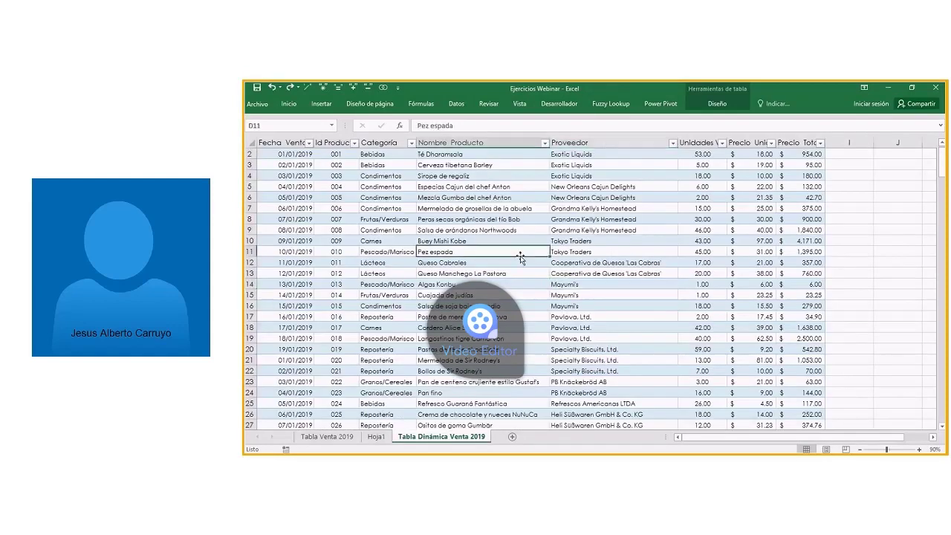
scroll(511, 274, up, 1)
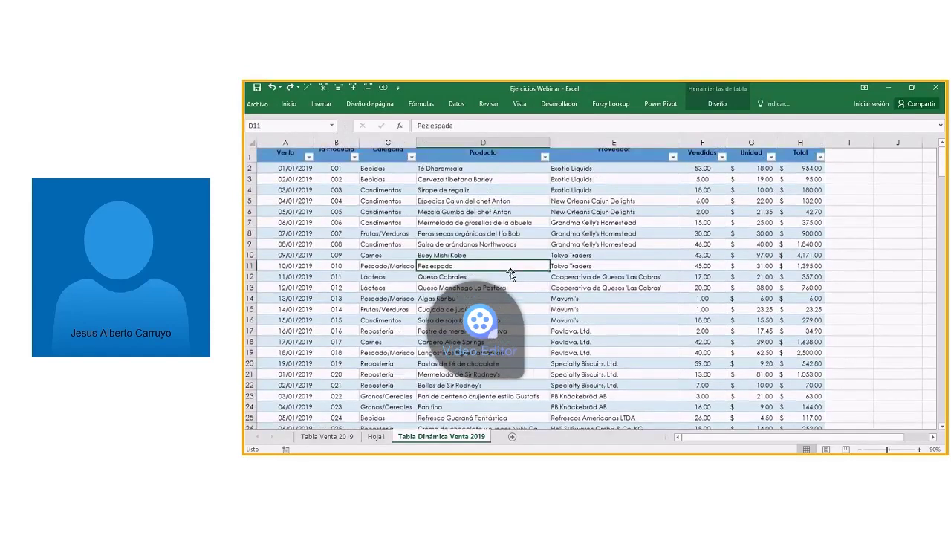
scroll(511, 274, up, 1)
click(584, 228)
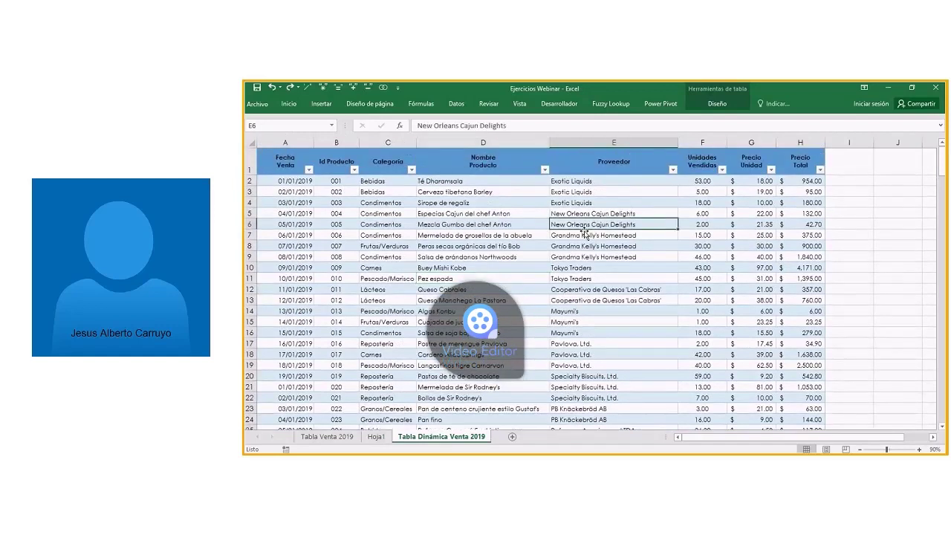
click(476, 289)
click(321, 104)
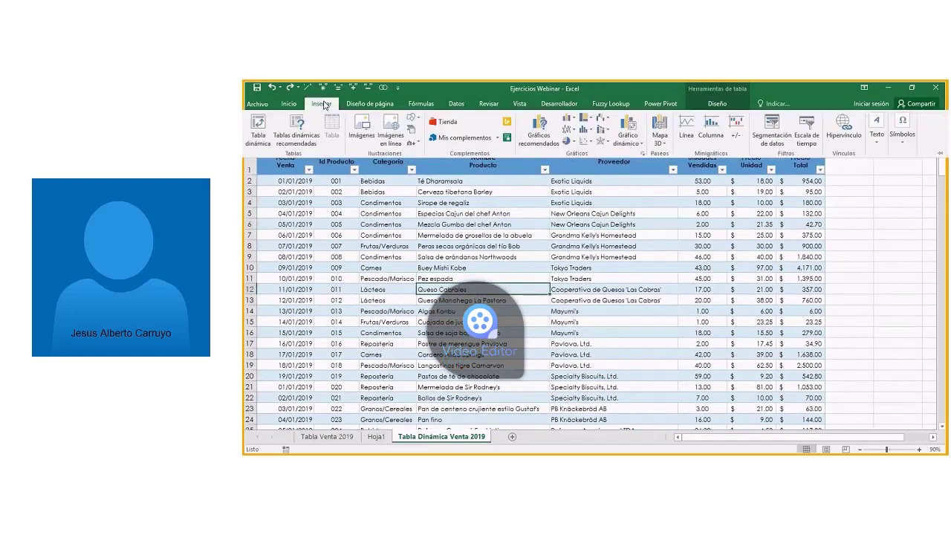
click(260, 133)
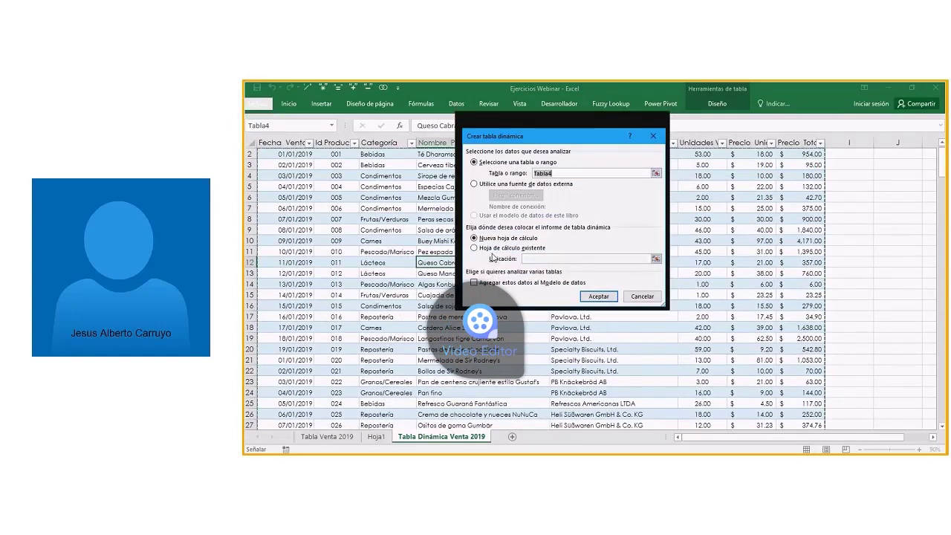
click(497, 248)
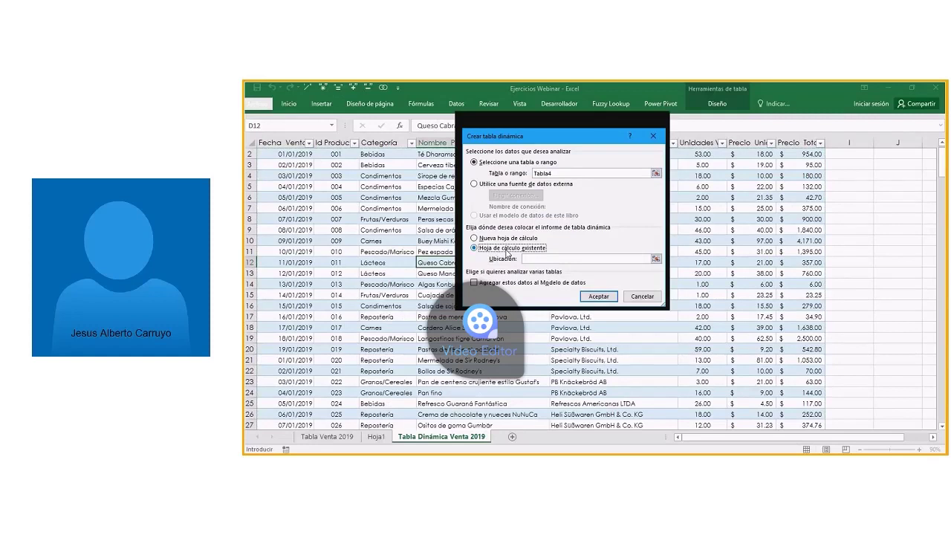
click(656, 259)
click(376, 437)
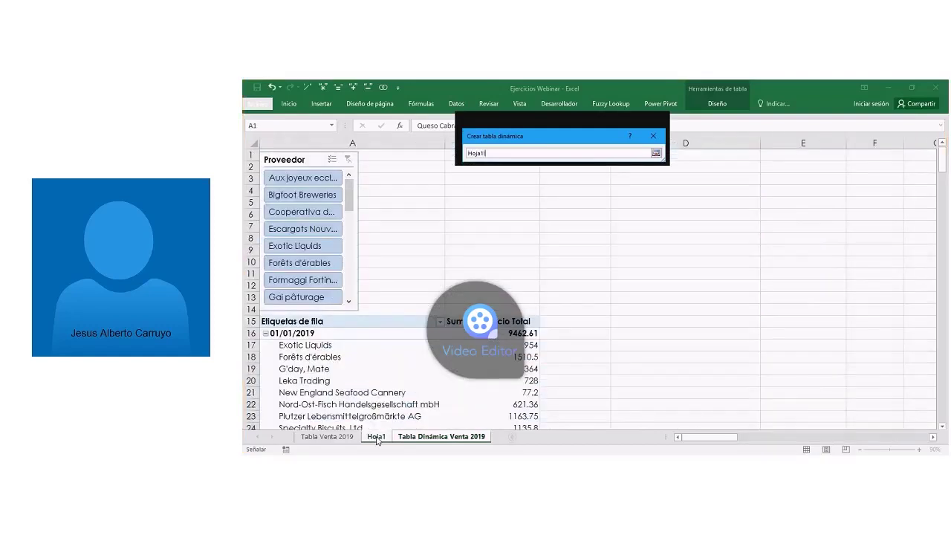
click(628, 185)
click(656, 153)
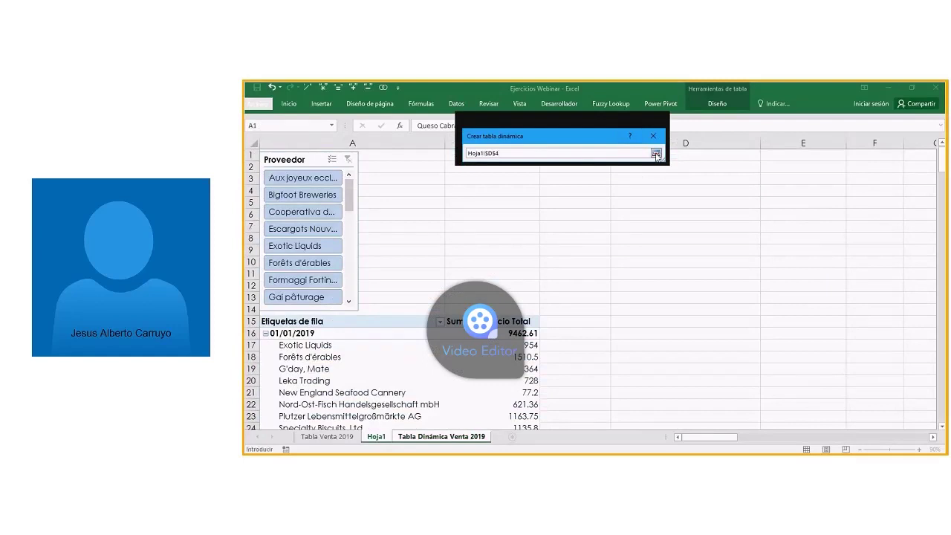
click(656, 153)
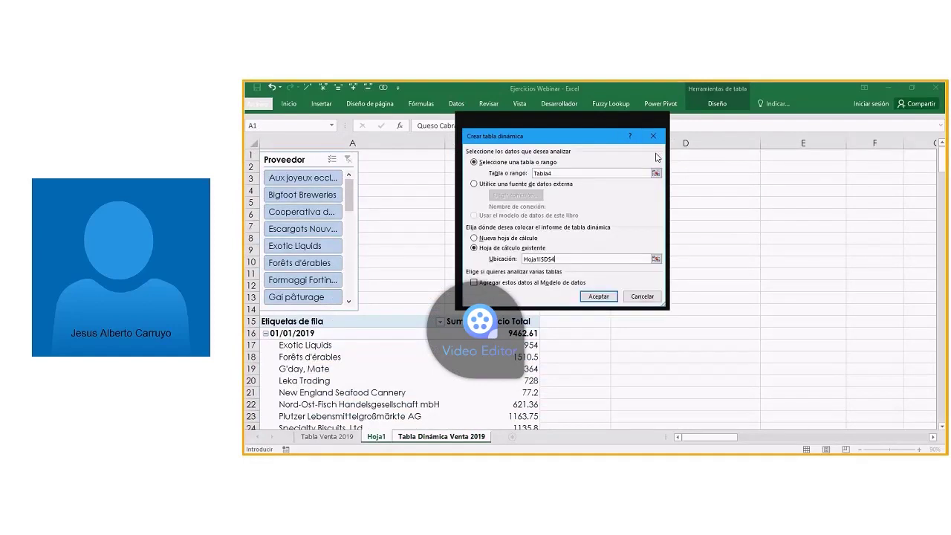
click(597, 295)
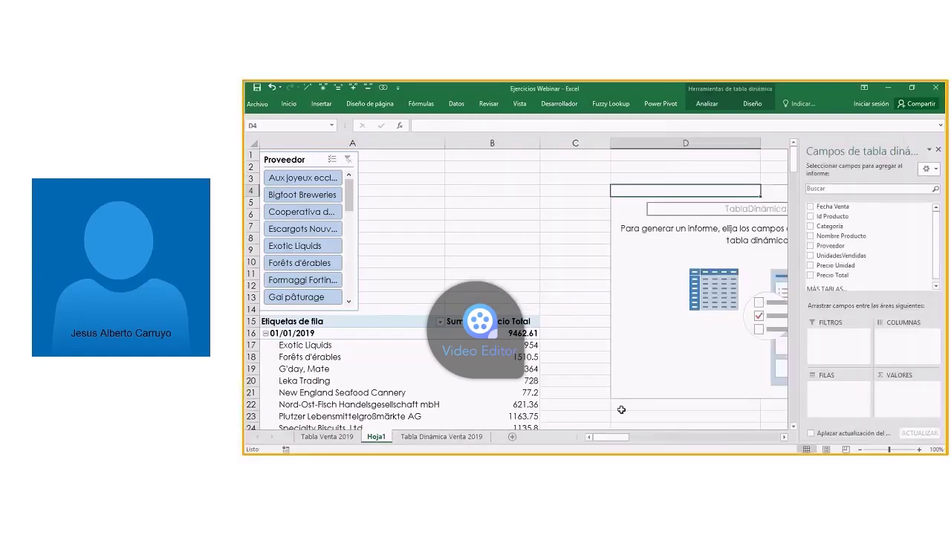
Step: Set Nombre Producto as rows and the sum of Precio Total as values in the PivotTable at D4, and close the field list
drag(620, 444, 632, 443)
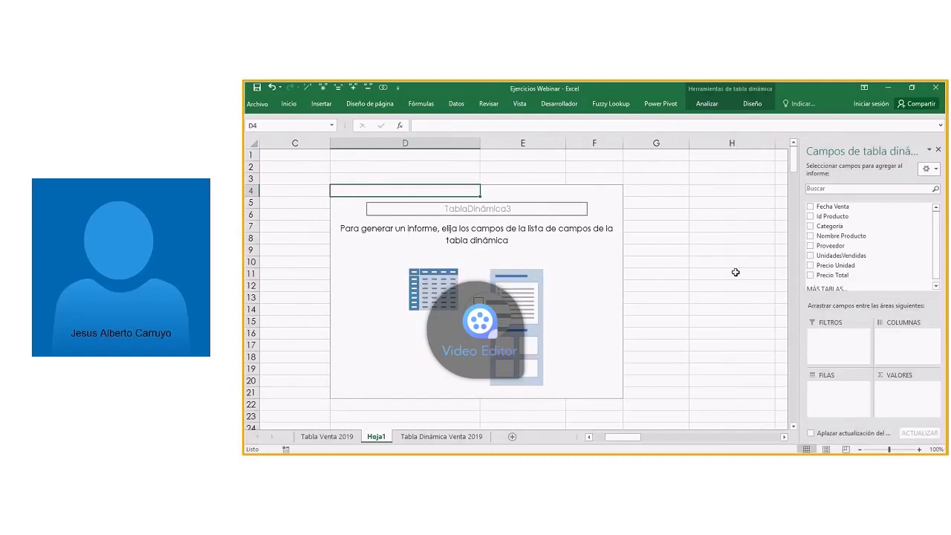
drag(848, 239, 836, 408)
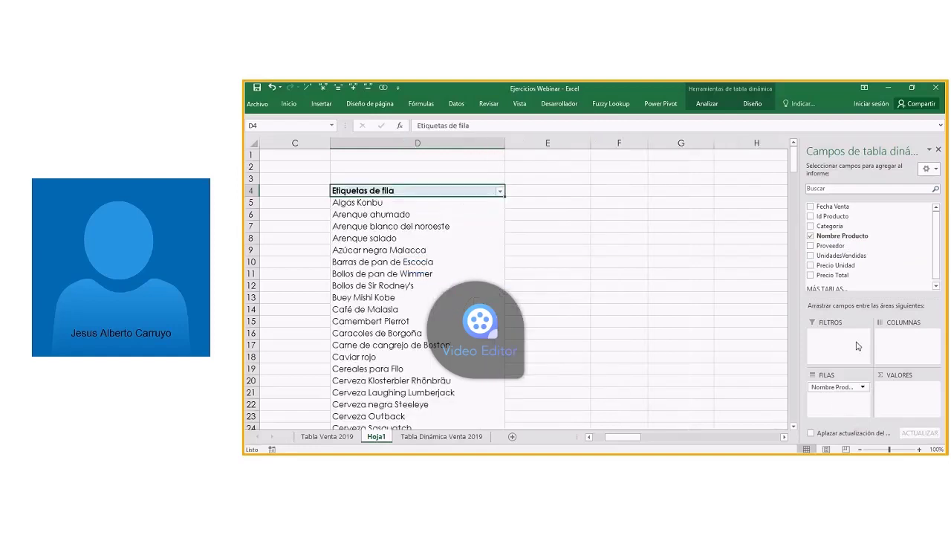
drag(857, 275, 907, 401)
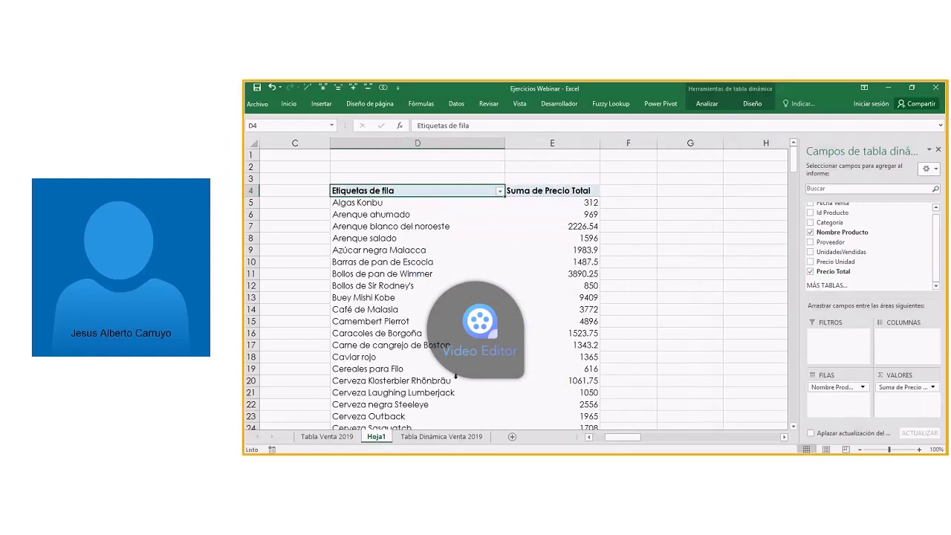
drag(630, 439, 611, 442)
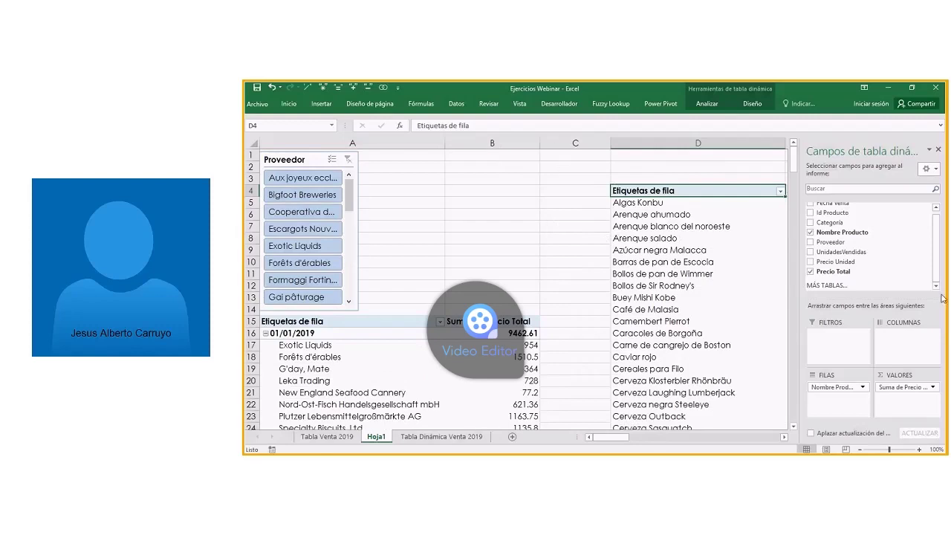
click(937, 151)
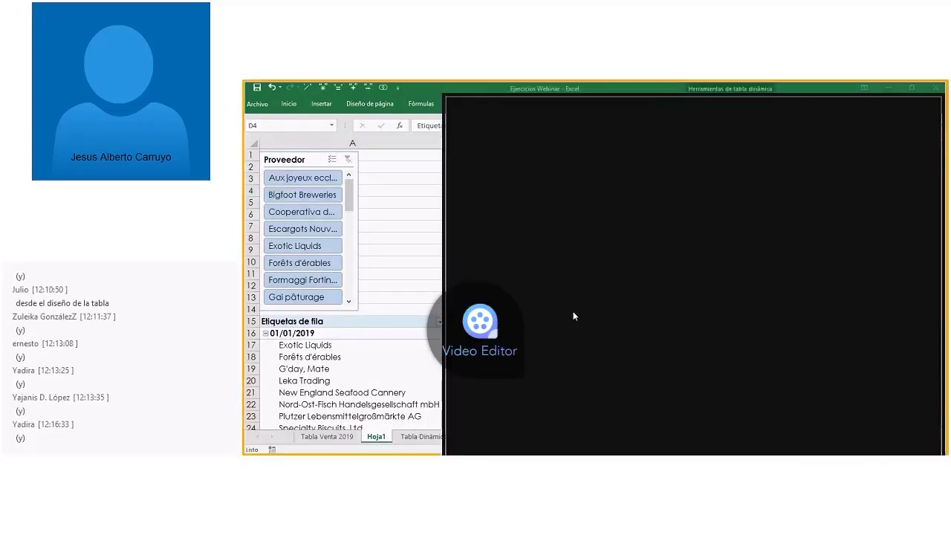
click(901, 103)
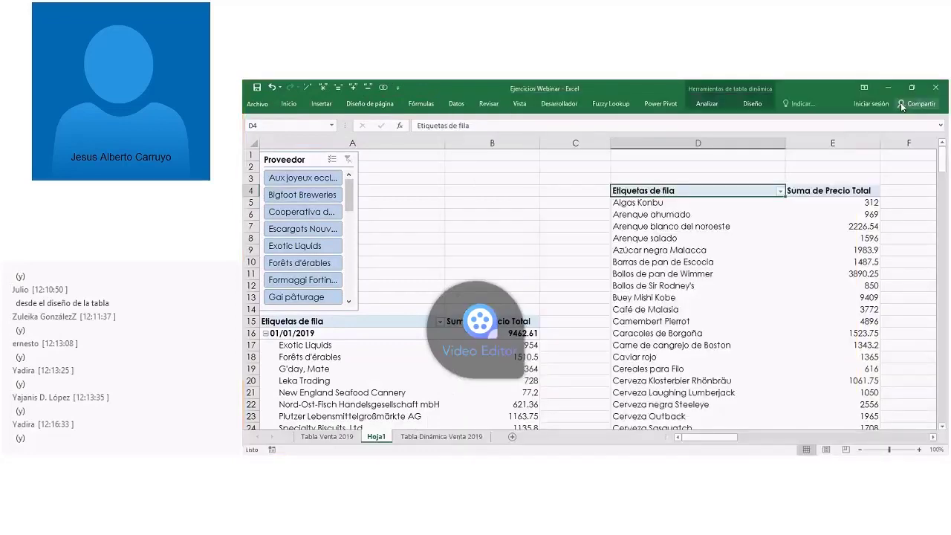
click(683, 267)
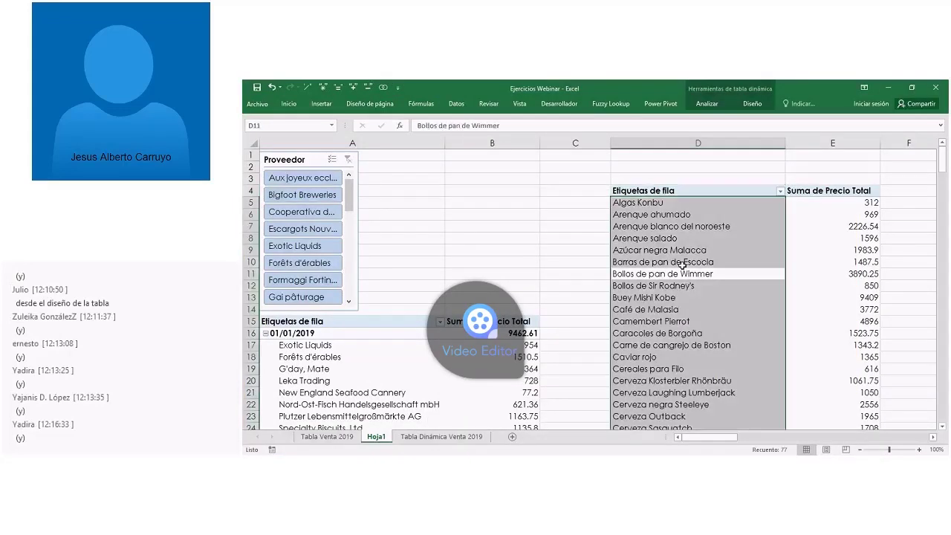
Step: Add TablaDinámica3 to the Proveedor slicer's report connections alongside TablaDinámica1
click(671, 187)
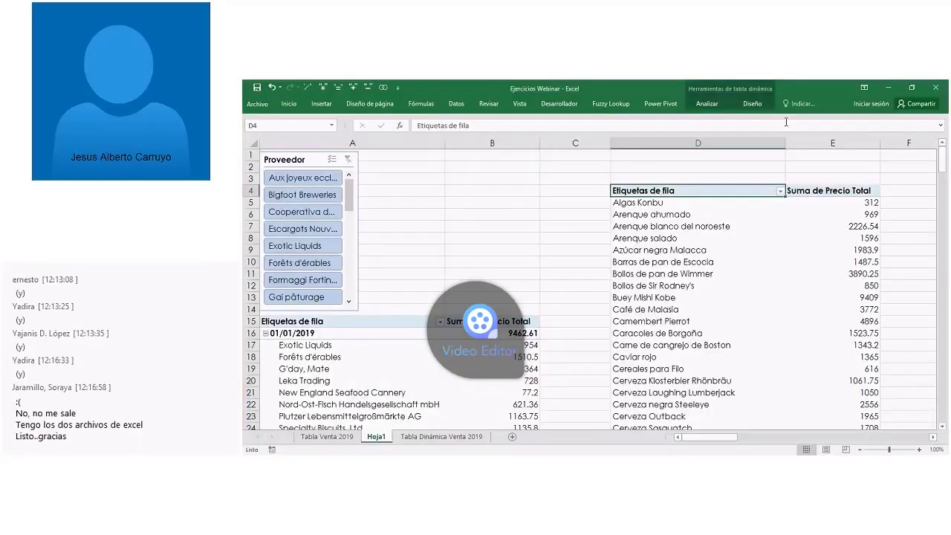
click(308, 162)
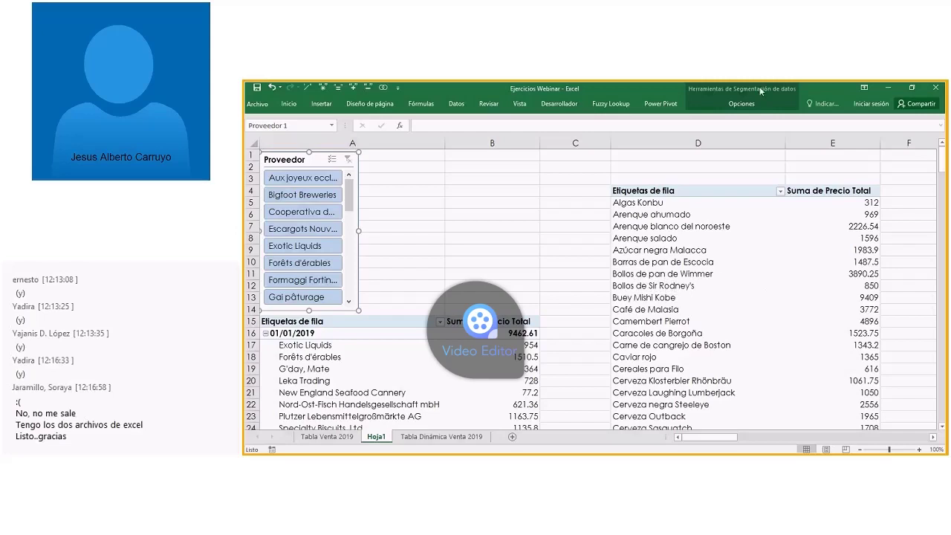
click(725, 106)
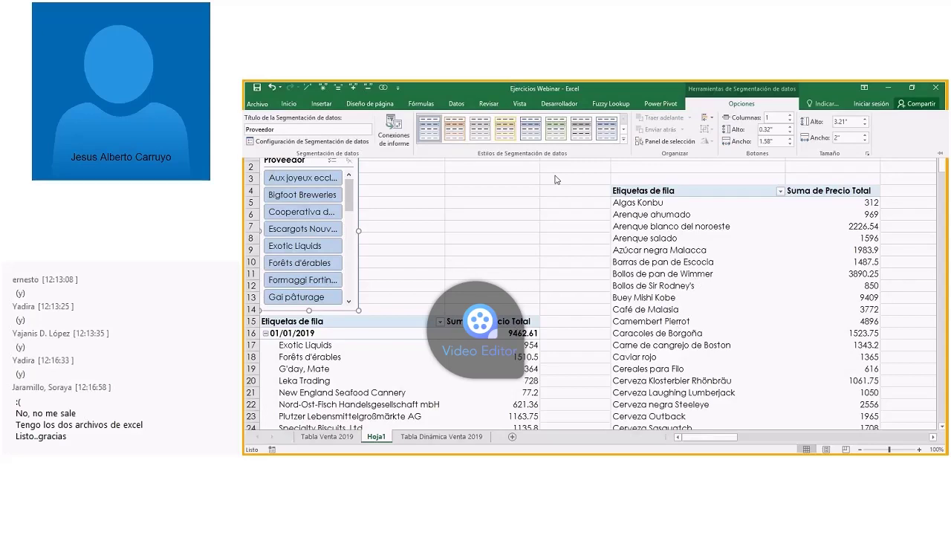
click(392, 138)
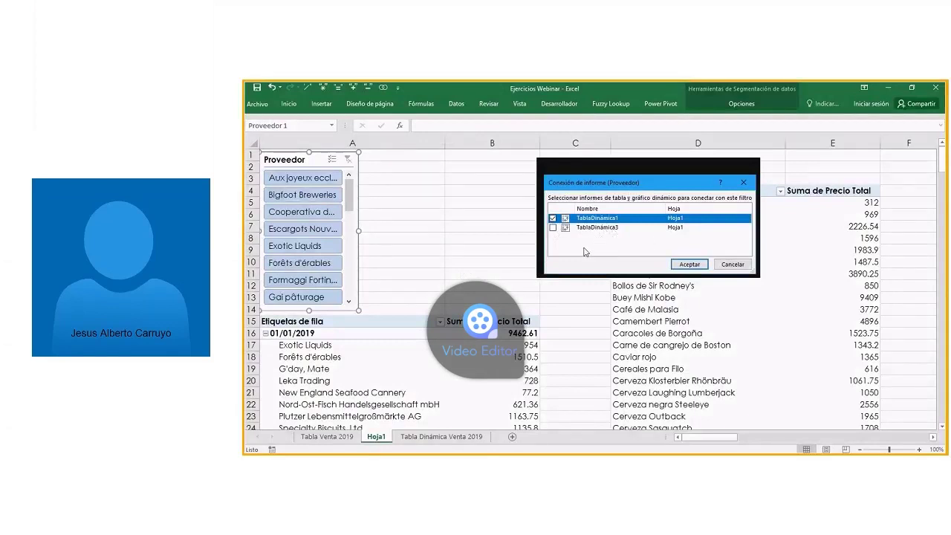
click(553, 228)
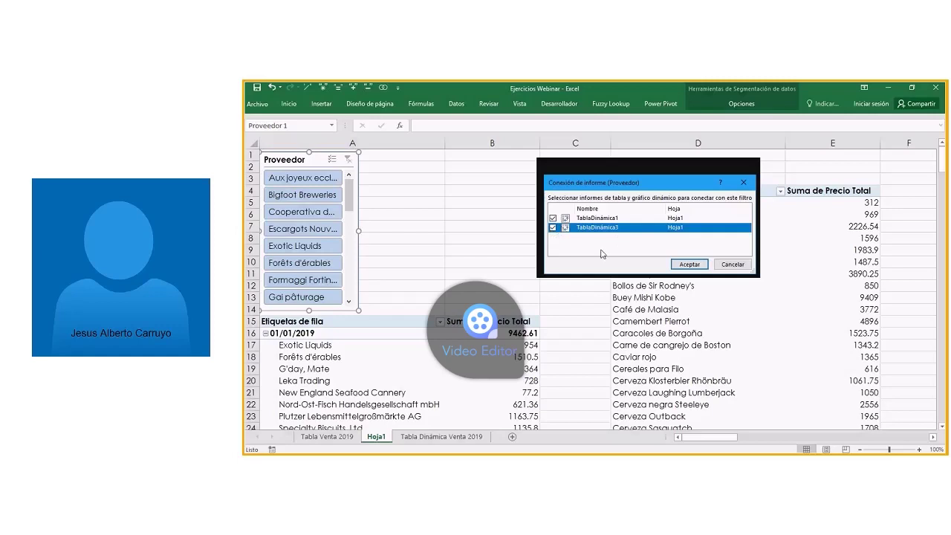
click(684, 266)
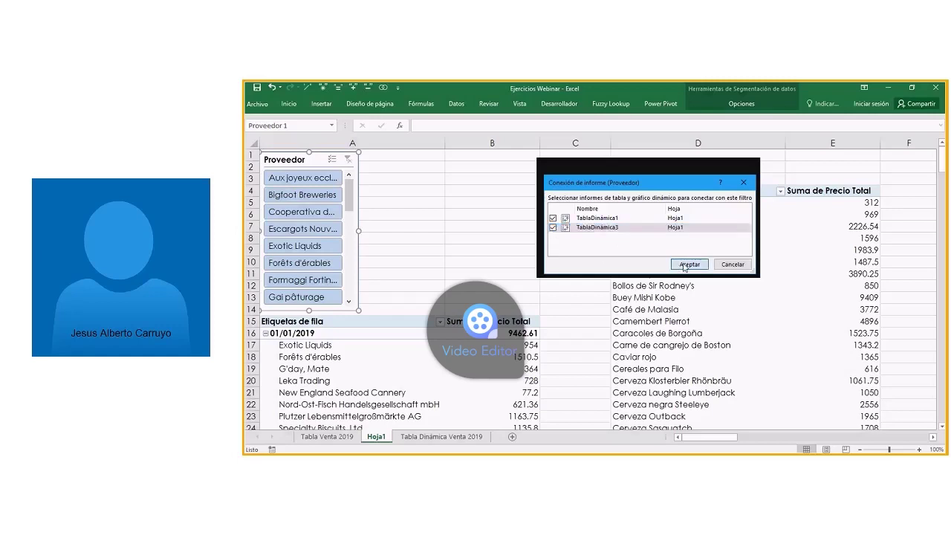
Step: Review the Proveedor slicer's report connections and the product PivotTable starting at D4, including its analysis options
click(302, 213)
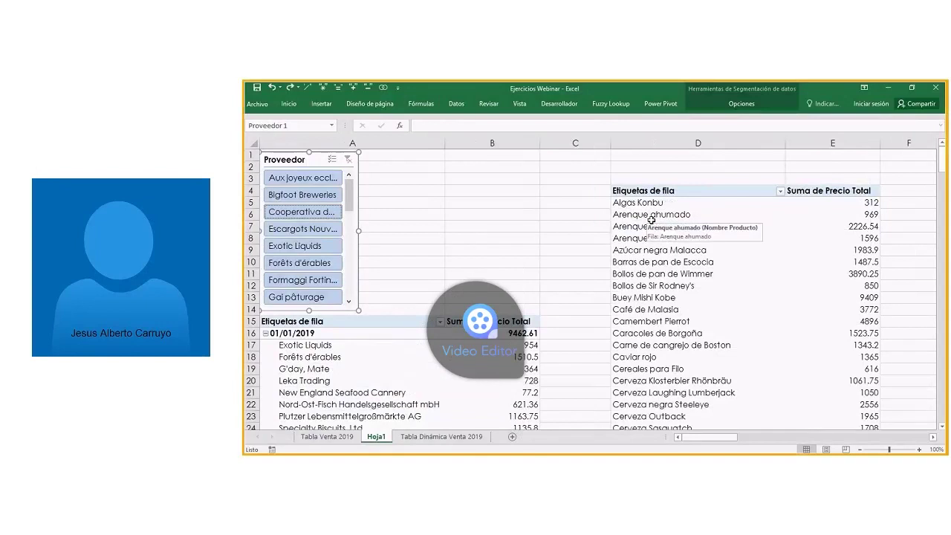
click(725, 106)
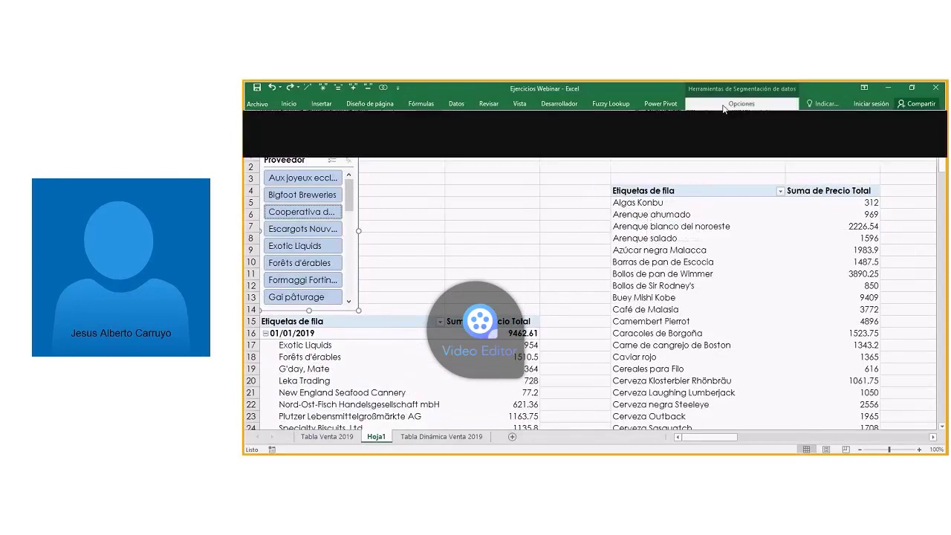
click(378, 132)
click(748, 182)
click(644, 214)
drag(644, 193, 837, 421)
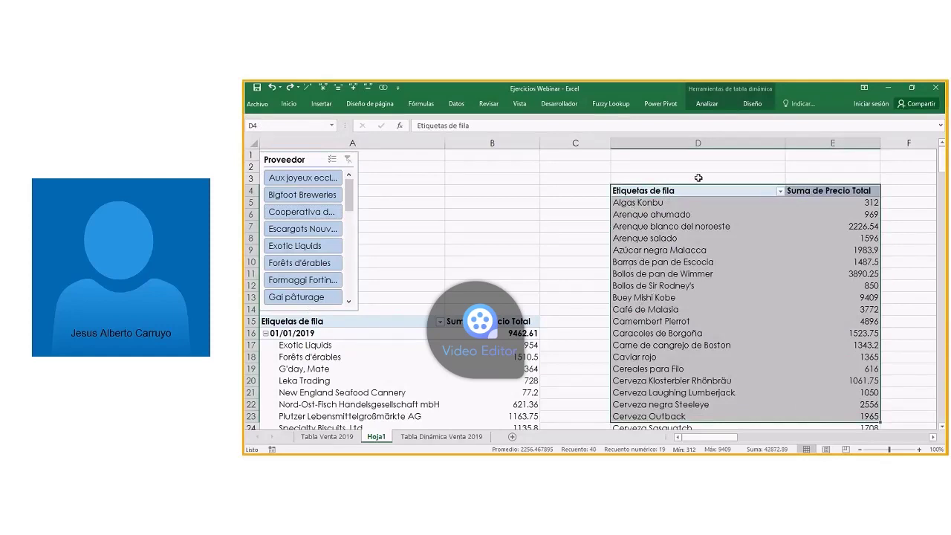
click(706, 104)
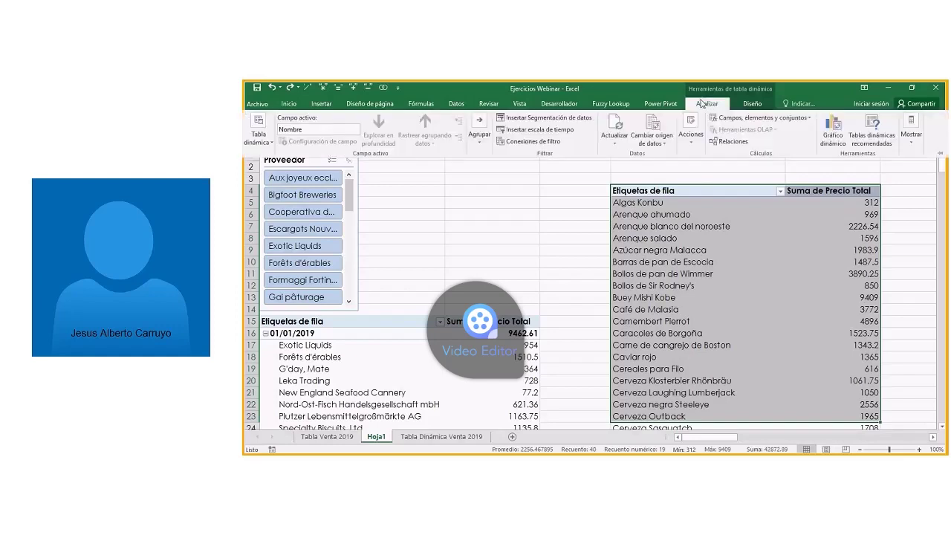
Step: Connect the Proveedor slicer to both TablaDinámica1 and TablaDinámica3 on Hoja1
click(306, 162)
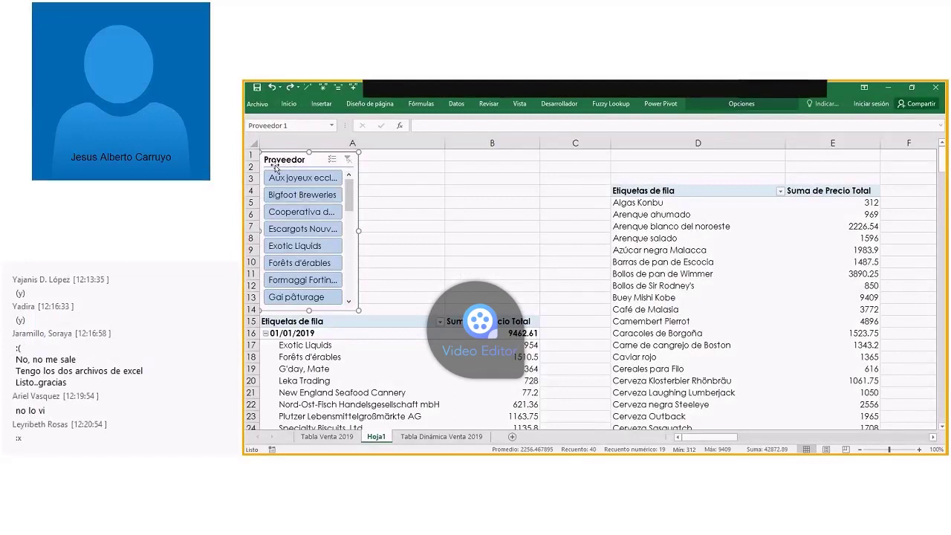
click(741, 104)
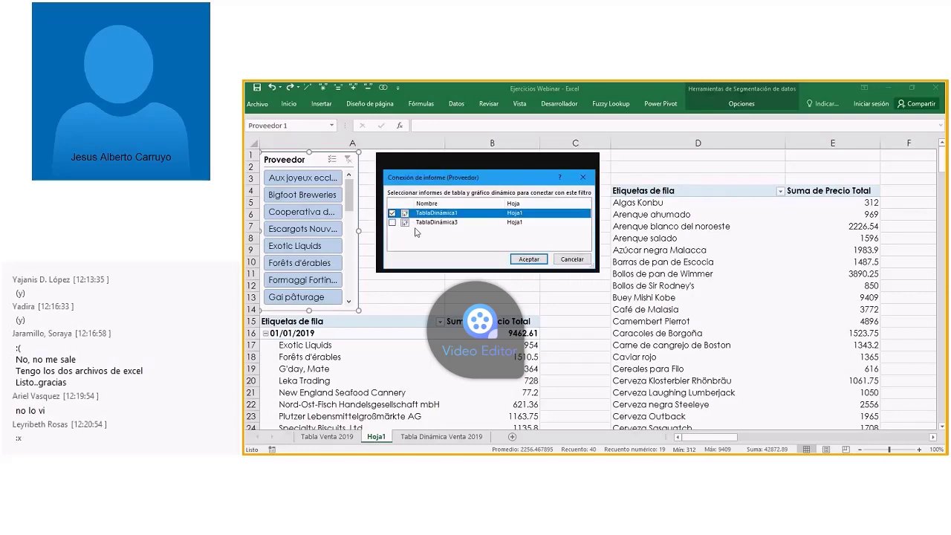
click(392, 222)
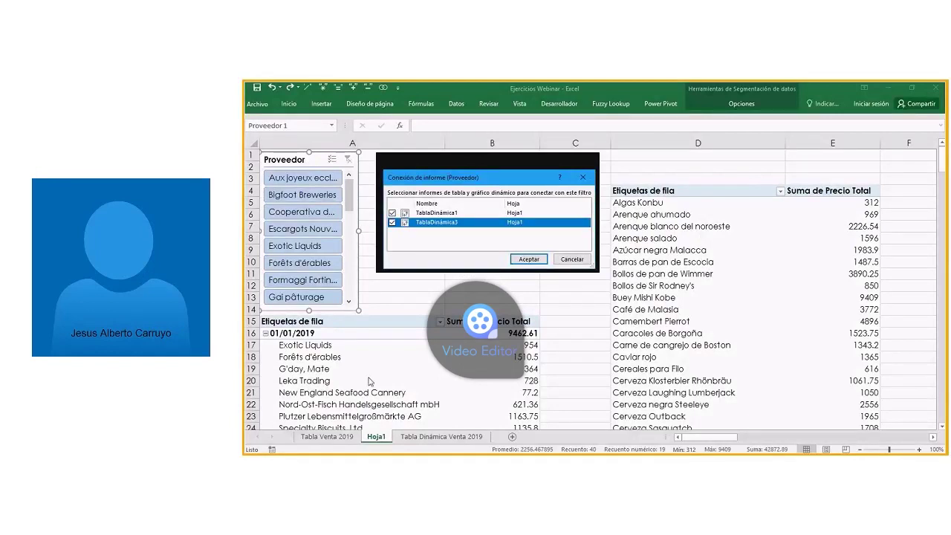
click(529, 260)
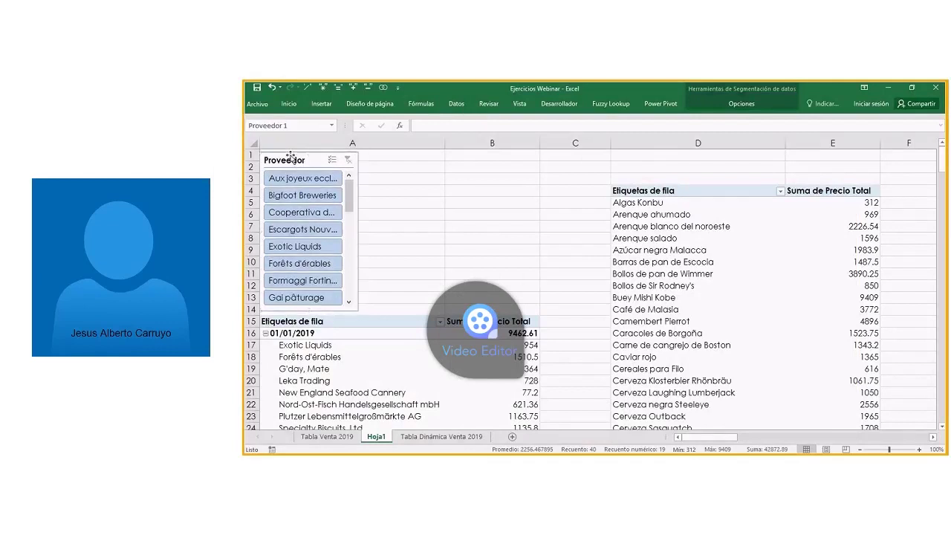
Step: Nudge the Proveedor slicer slightly down in column A and review its slicer options
drag(293, 160, 321, 162)
key(ctrl+z)
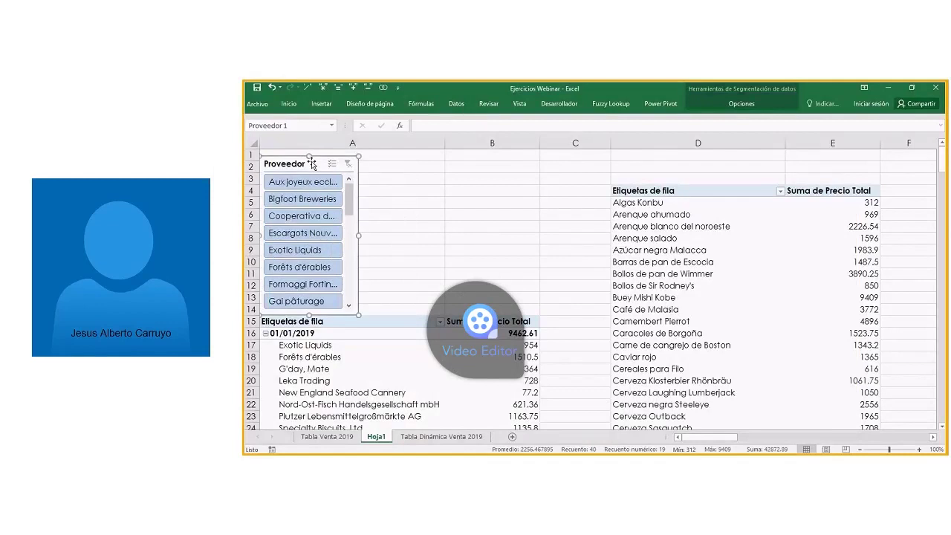
click(731, 104)
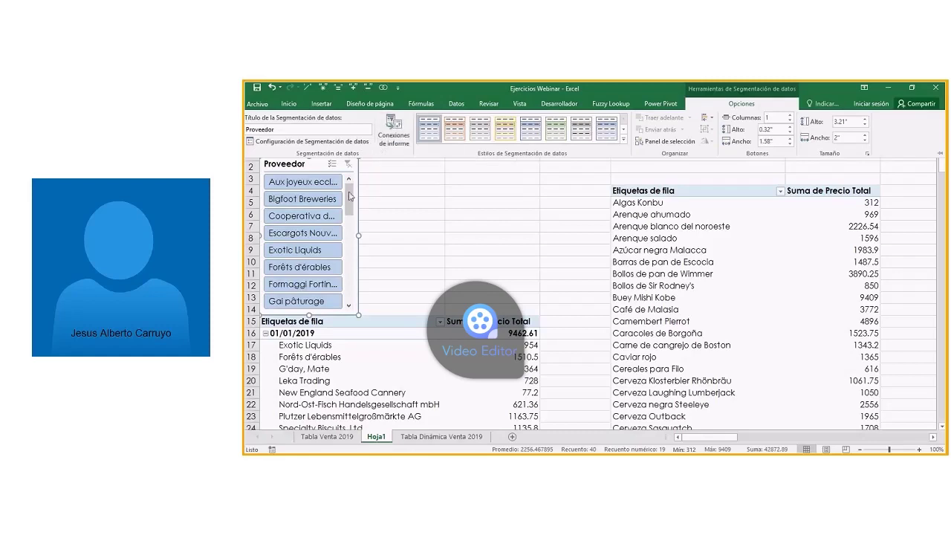
click(405, 216)
click(469, 230)
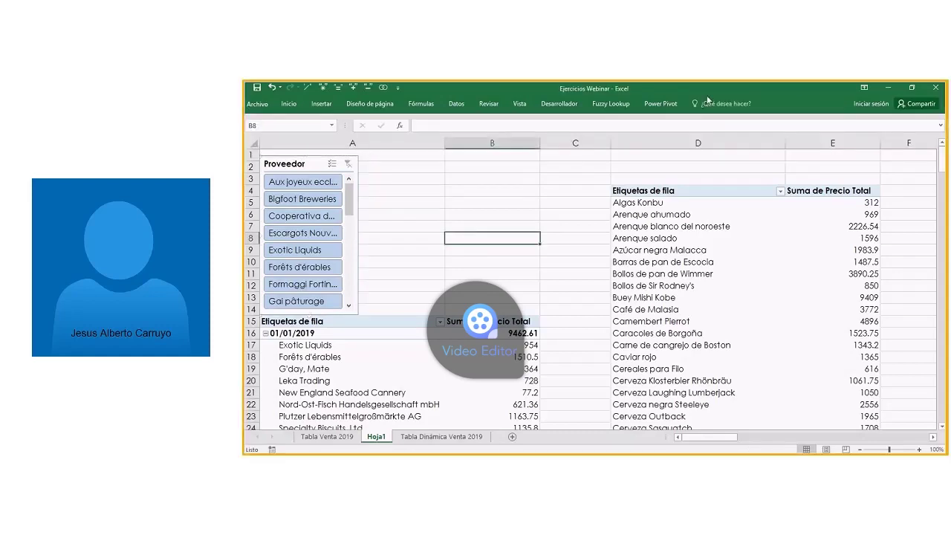
click(312, 164)
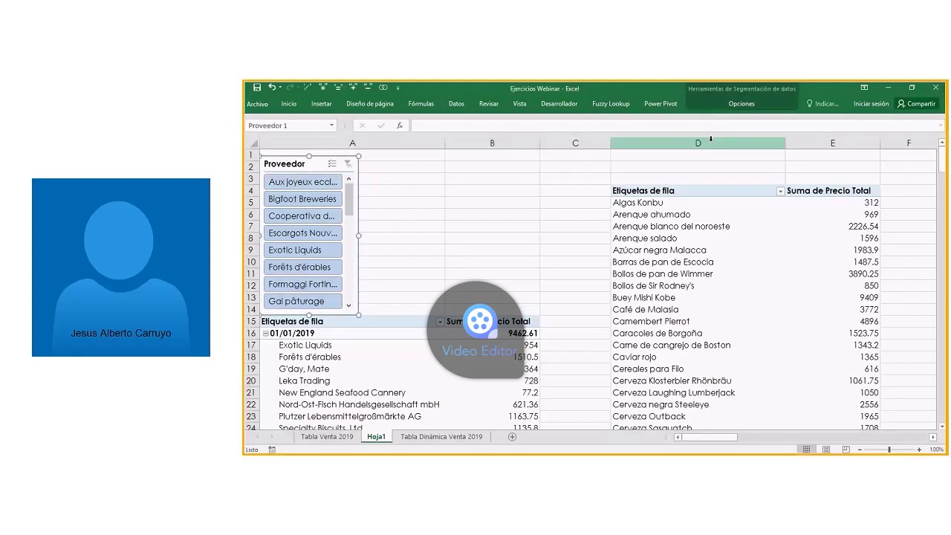
click(738, 105)
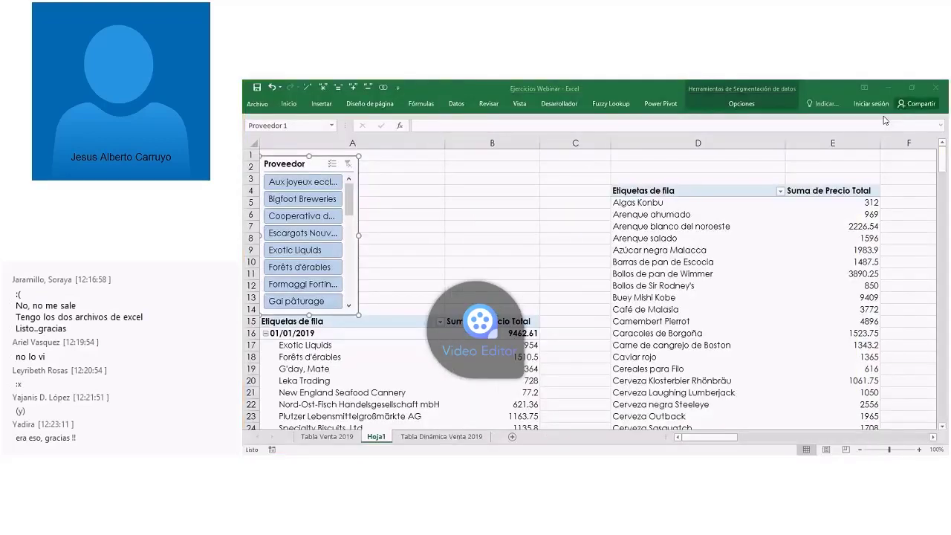
click(462, 258)
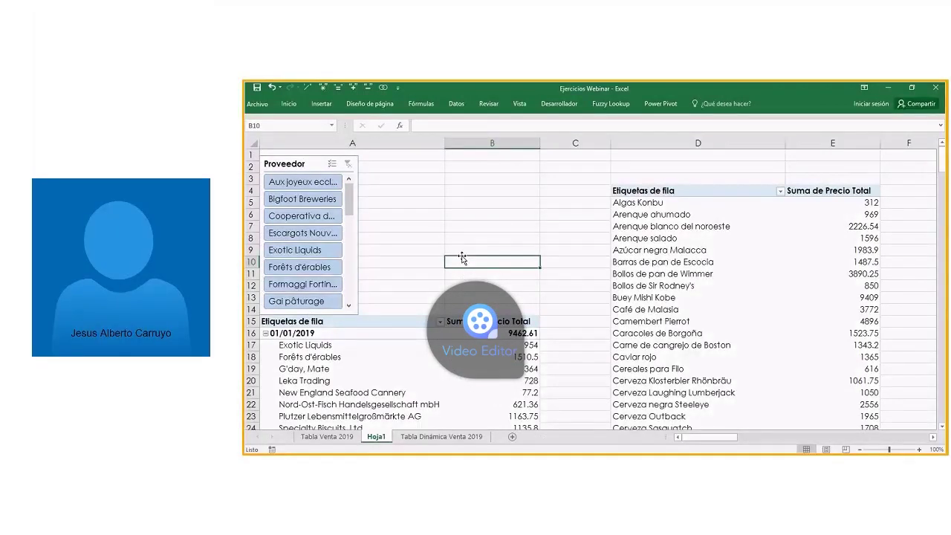
click(651, 250)
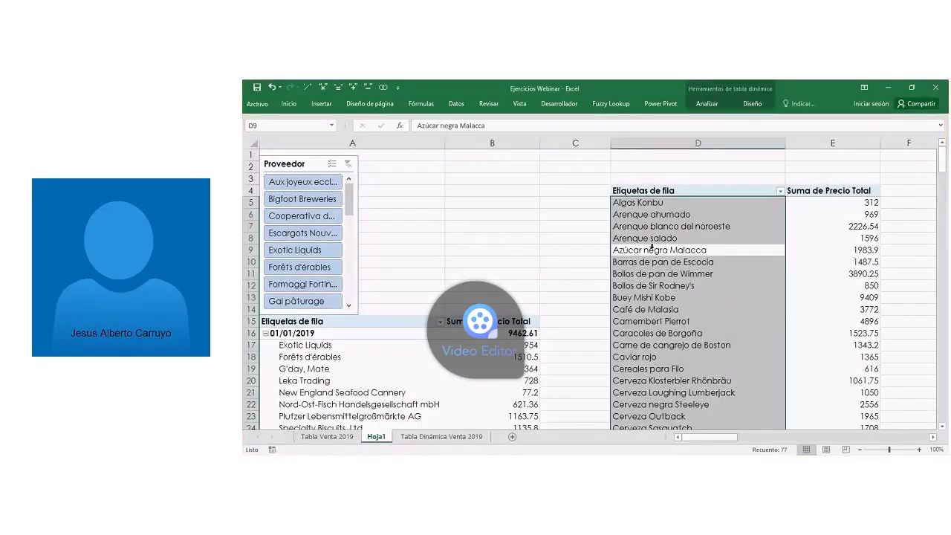
click(505, 359)
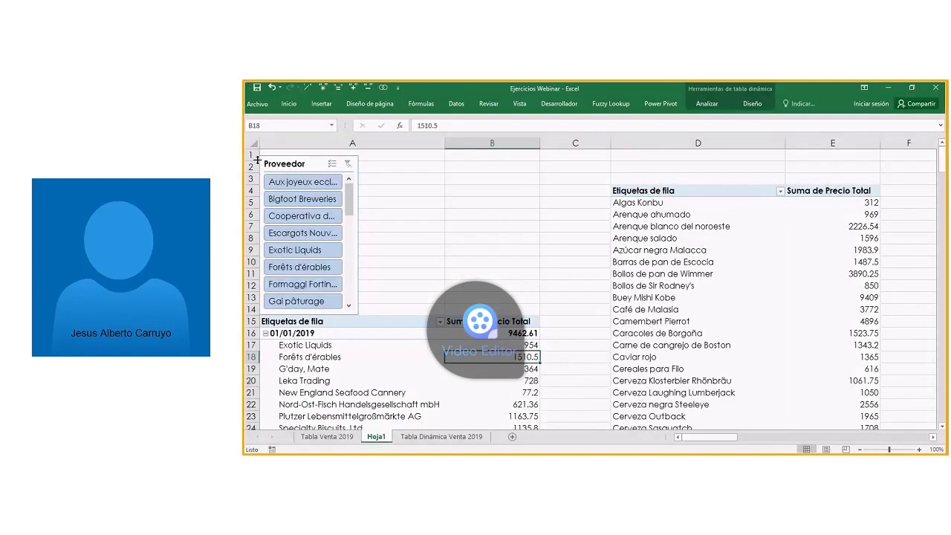
click(279, 168)
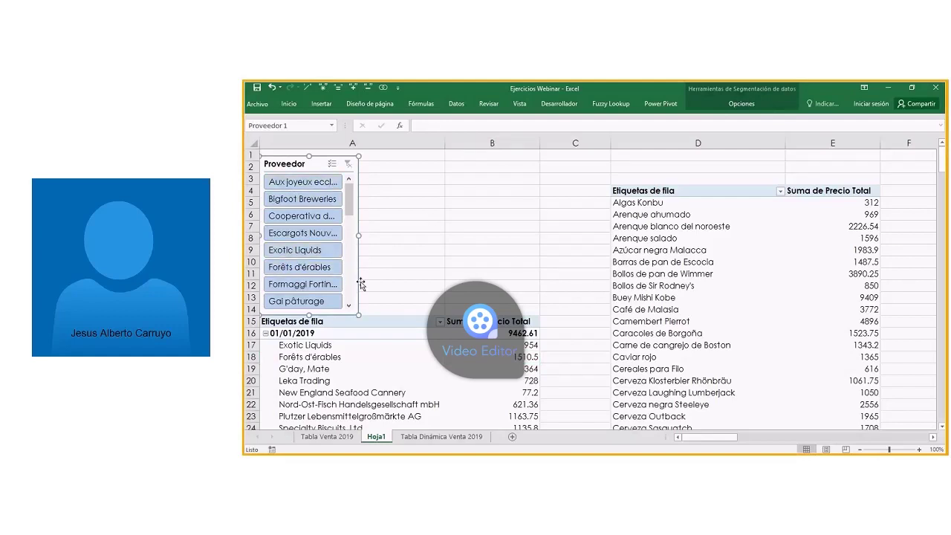
mouse_move(312, 162)
mouse_down()
mouse_move(332, 165)
mouse_move(312, 162)
mouse_up()
Step: Insert a clustered column (Columna agrupada) PivotChart from the date and supplier PivotTable on Hoja1
click(401, 362)
click(444, 380)
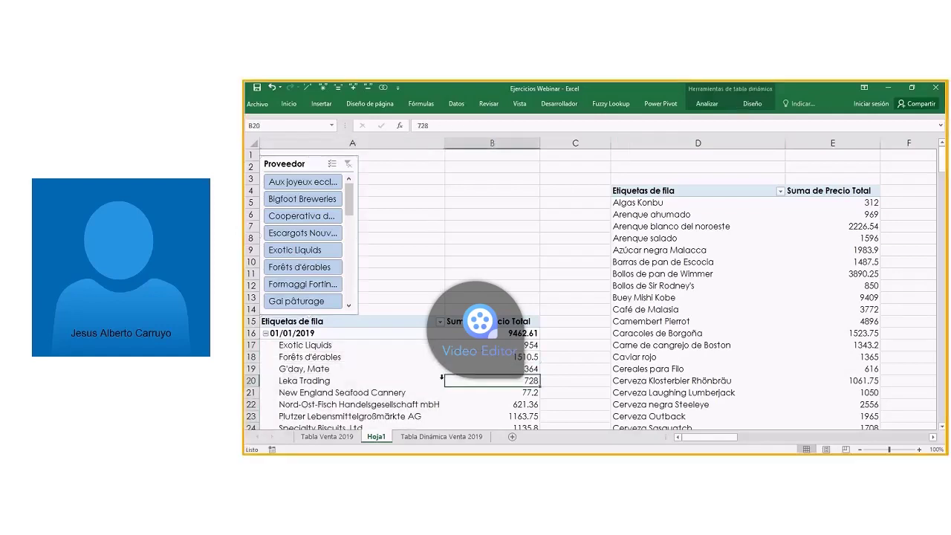
click(407, 364)
click(715, 104)
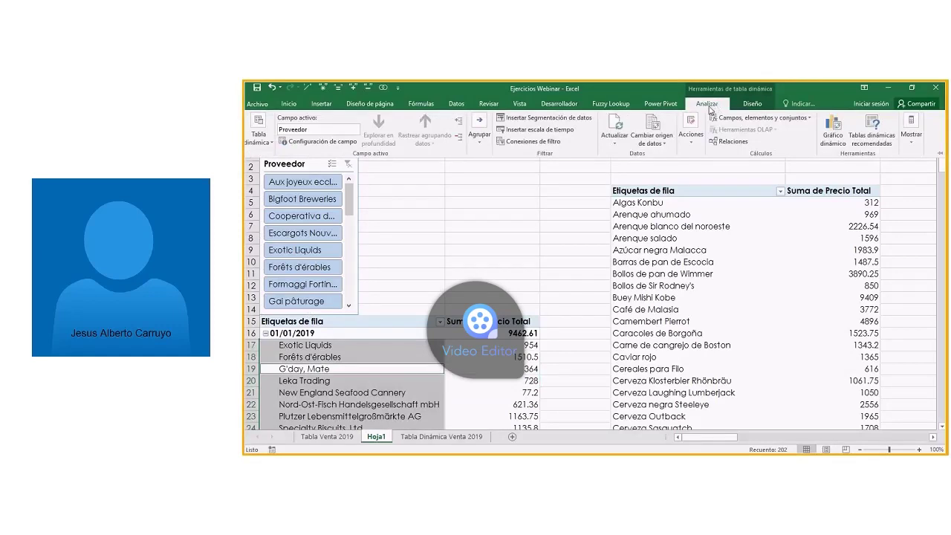
click(832, 130)
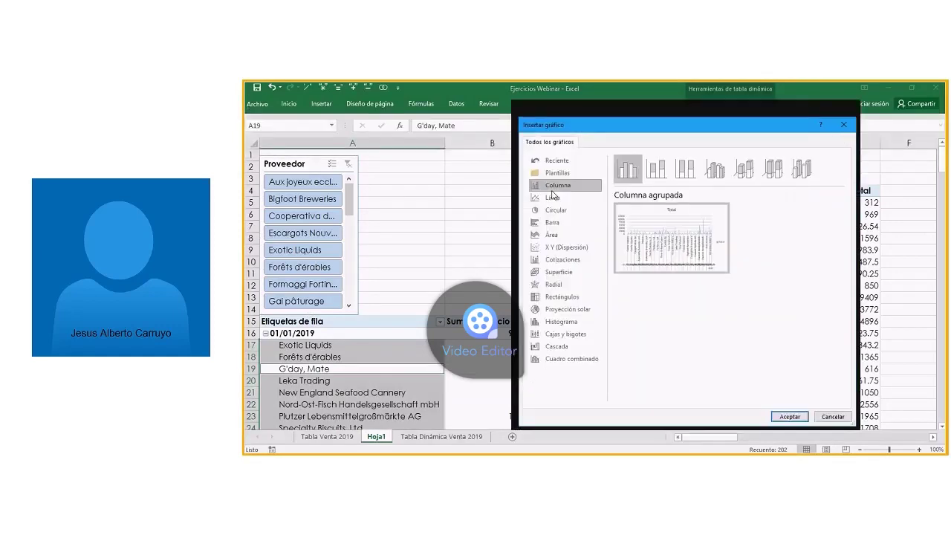
mouse_move(697, 250)
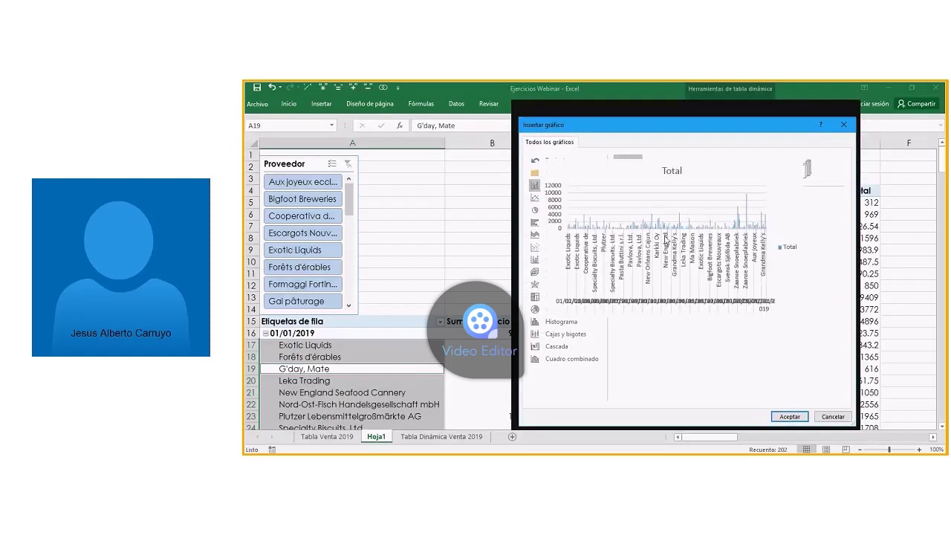
click(788, 417)
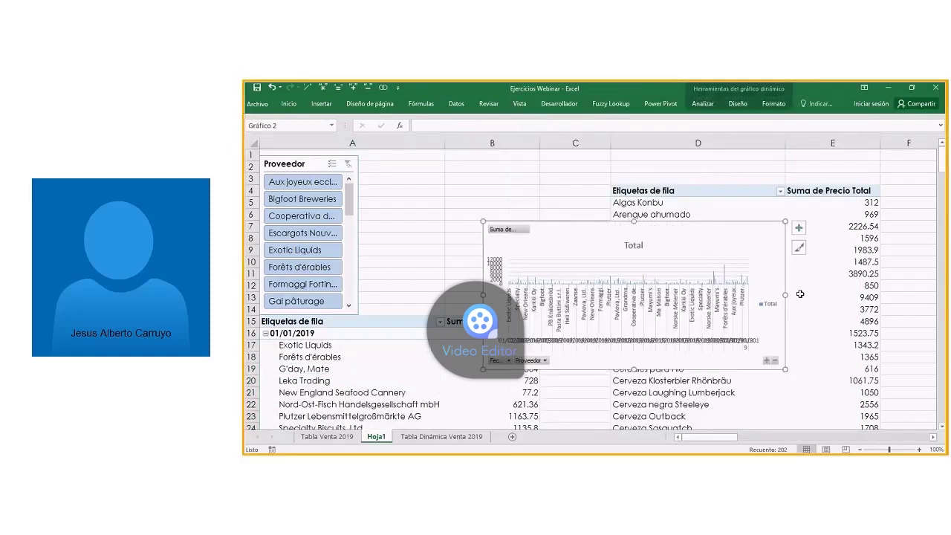
Step: Filter the Proveedor slicer to Bigfoot Breweries and place the PivotChart beside the slicer, over columns C to E
drag(546, 227, 487, 179)
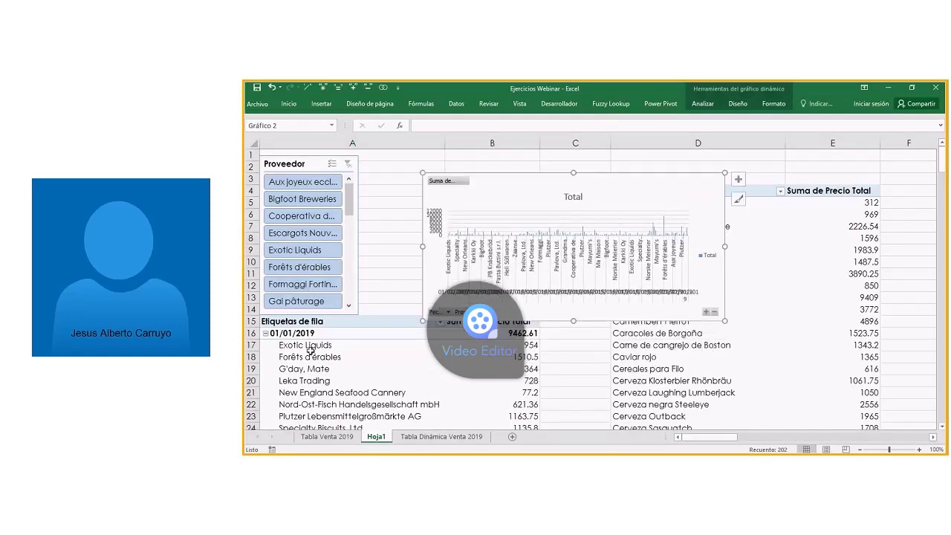
click(303, 198)
drag(476, 180, 589, 187)
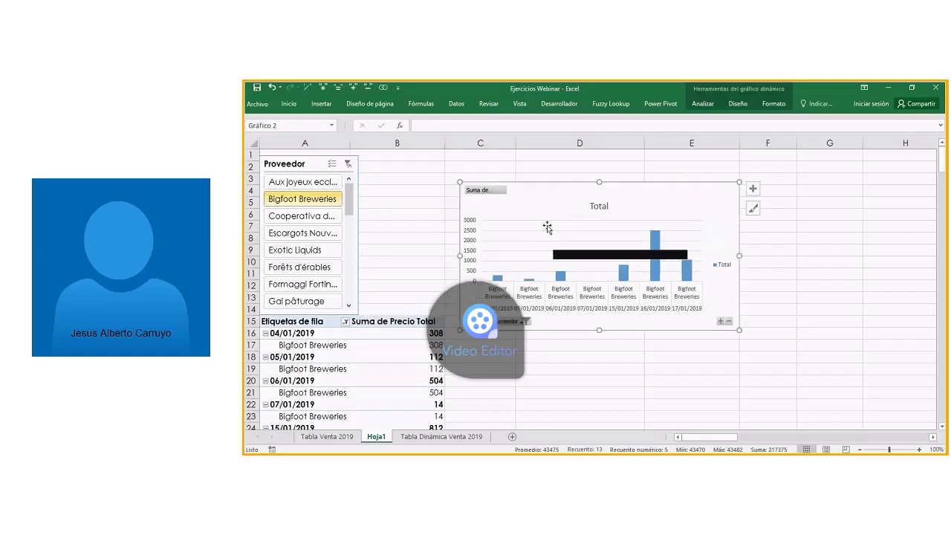
Step: Cut the PivotChart from Hoja1 and paste it at cell D7 of a new worksheet
right_click(541, 184)
click(587, 214)
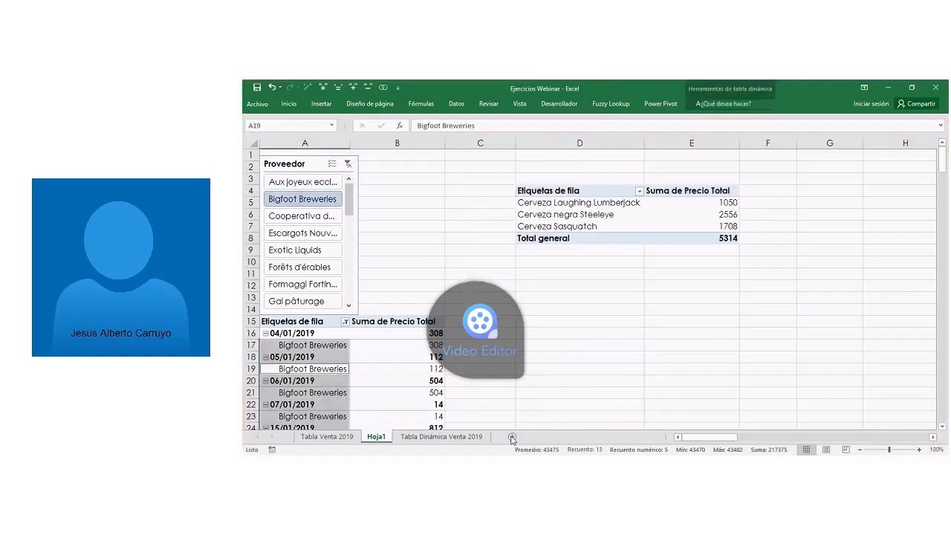
click(512, 439)
click(463, 225)
right_click(462, 225)
click(490, 272)
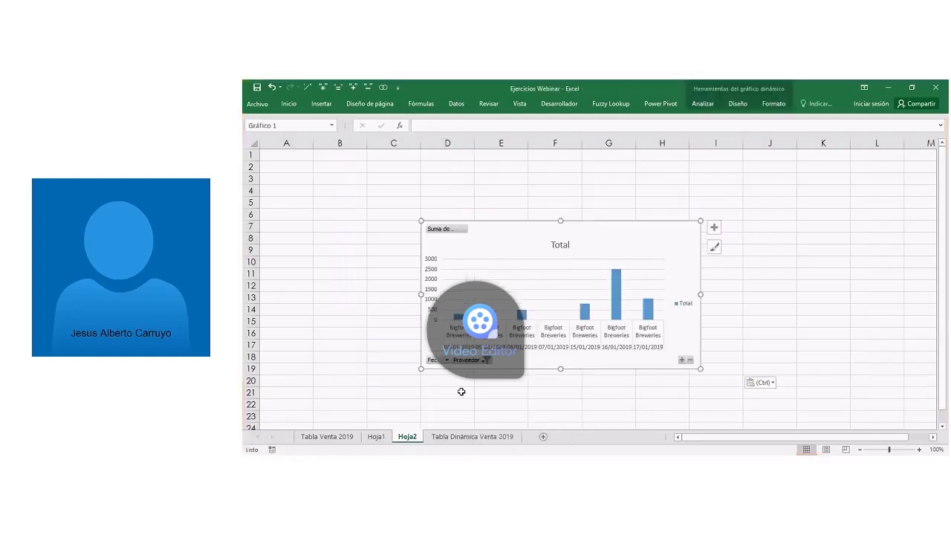
Step: Move the Proveedor slicer from Hoja1 to columns A and B of Hoja2, clear its filter and filter it to Bigfoot Breweries again
click(385, 439)
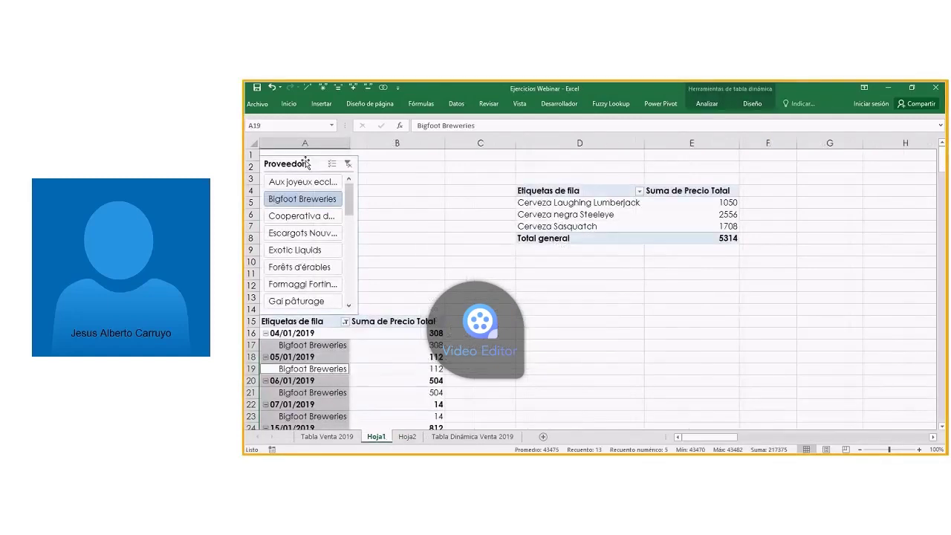
right_click(305, 164)
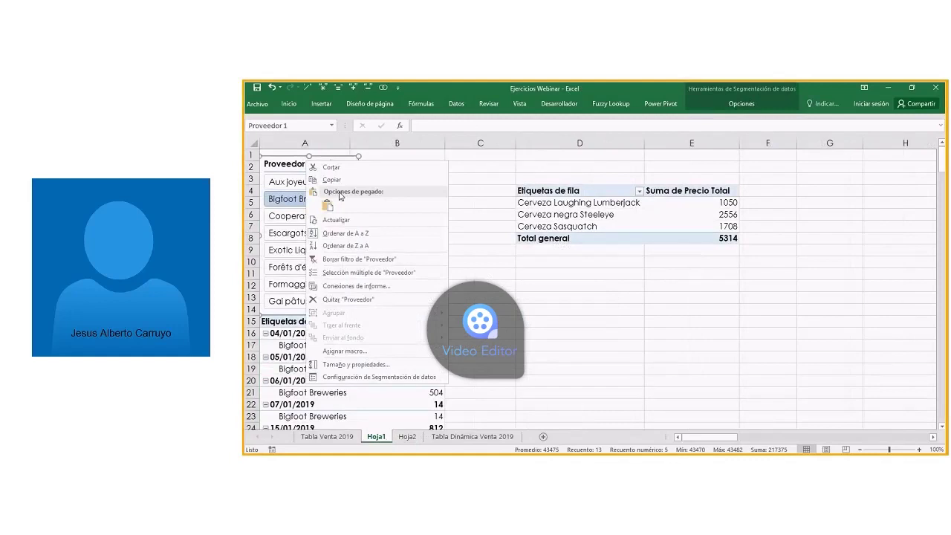
click(327, 170)
click(407, 436)
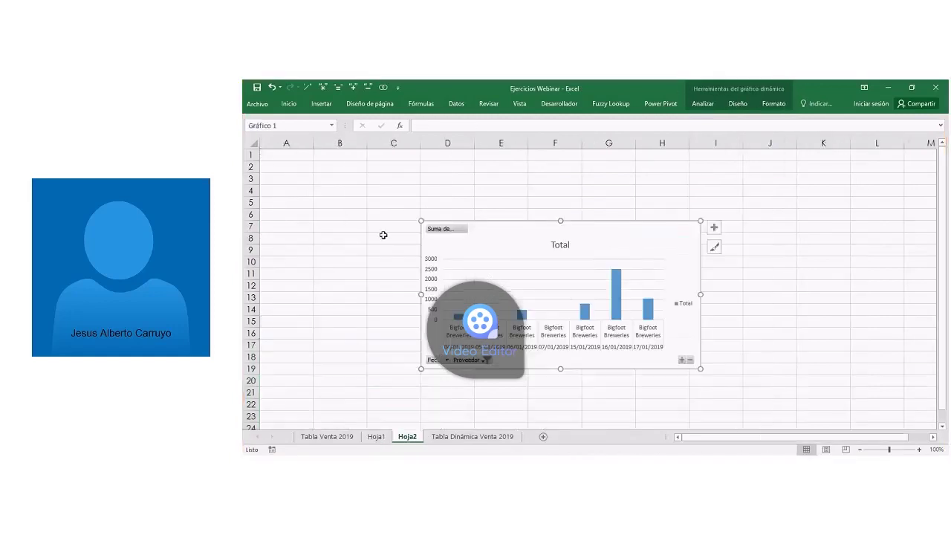
right_click(304, 183)
click(317, 221)
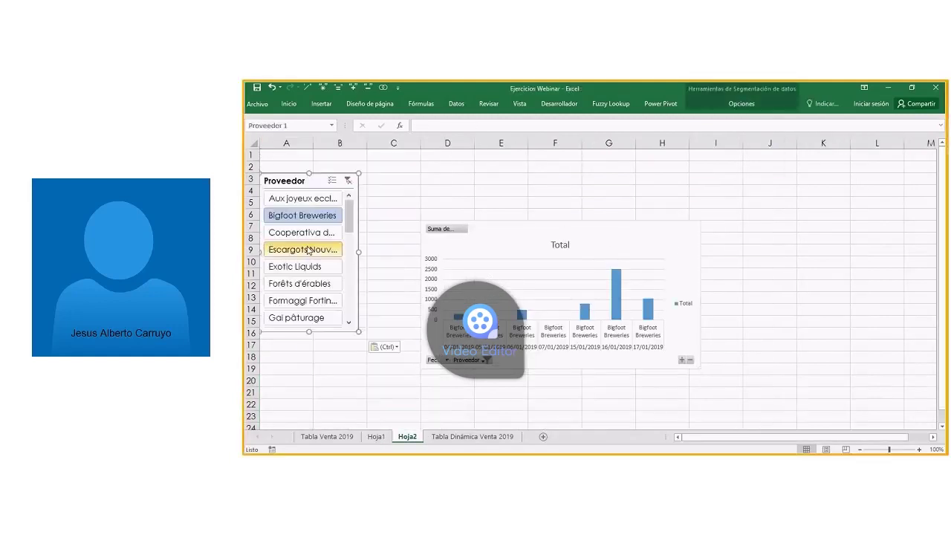
click(347, 180)
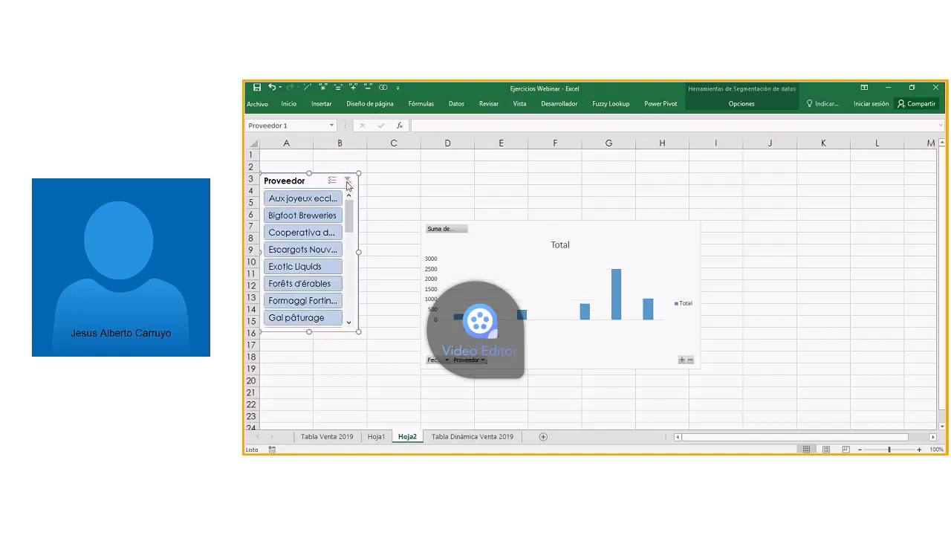
click(301, 215)
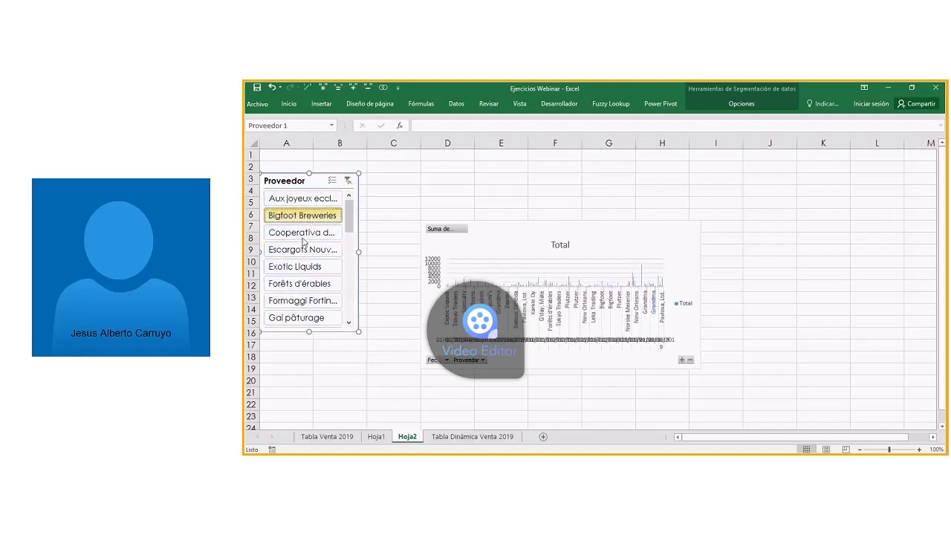
Step: Enlarge the PivotChart on Hoja2 and place it beside the slicer, over columns C to I and rows 3 to 15
click(698, 221)
drag(700, 221, 800, 195)
drag(601, 206, 513, 179)
drag(556, 346, 558, 327)
Step: Try several suppliers in the Proveedor slicer, finish with Aux joyeux ecclésiastiques, and check the PivotTables on Hoja1
click(302, 232)
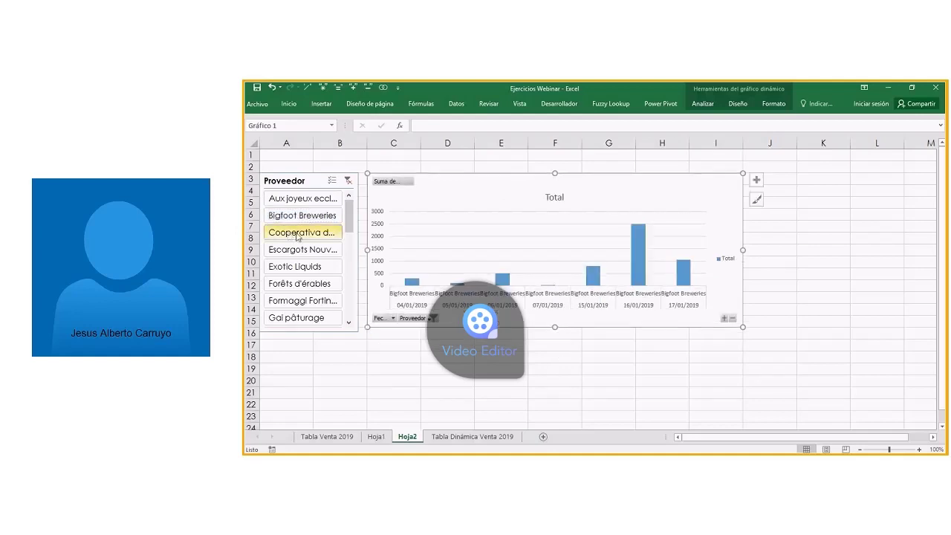
click(299, 283)
click(294, 266)
click(301, 249)
click(301, 215)
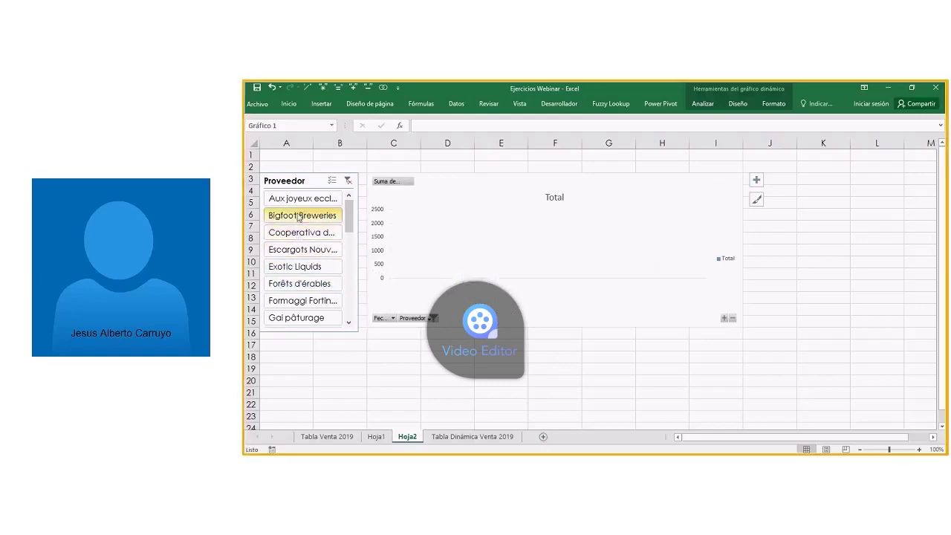
click(303, 207)
click(369, 315)
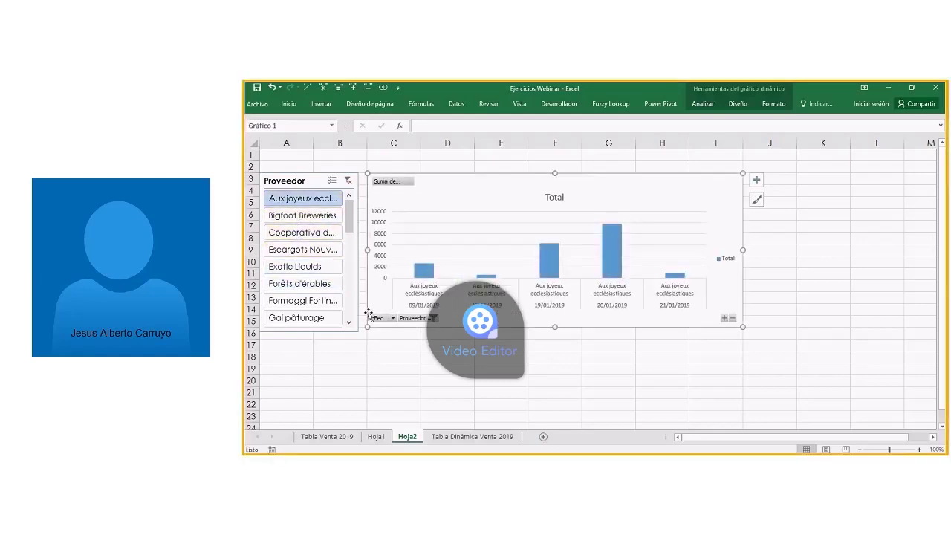
click(376, 436)
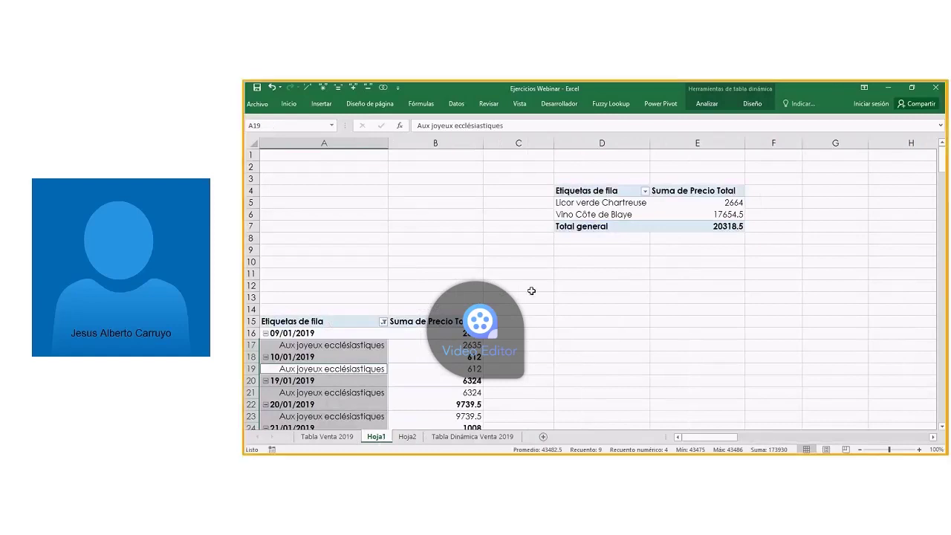